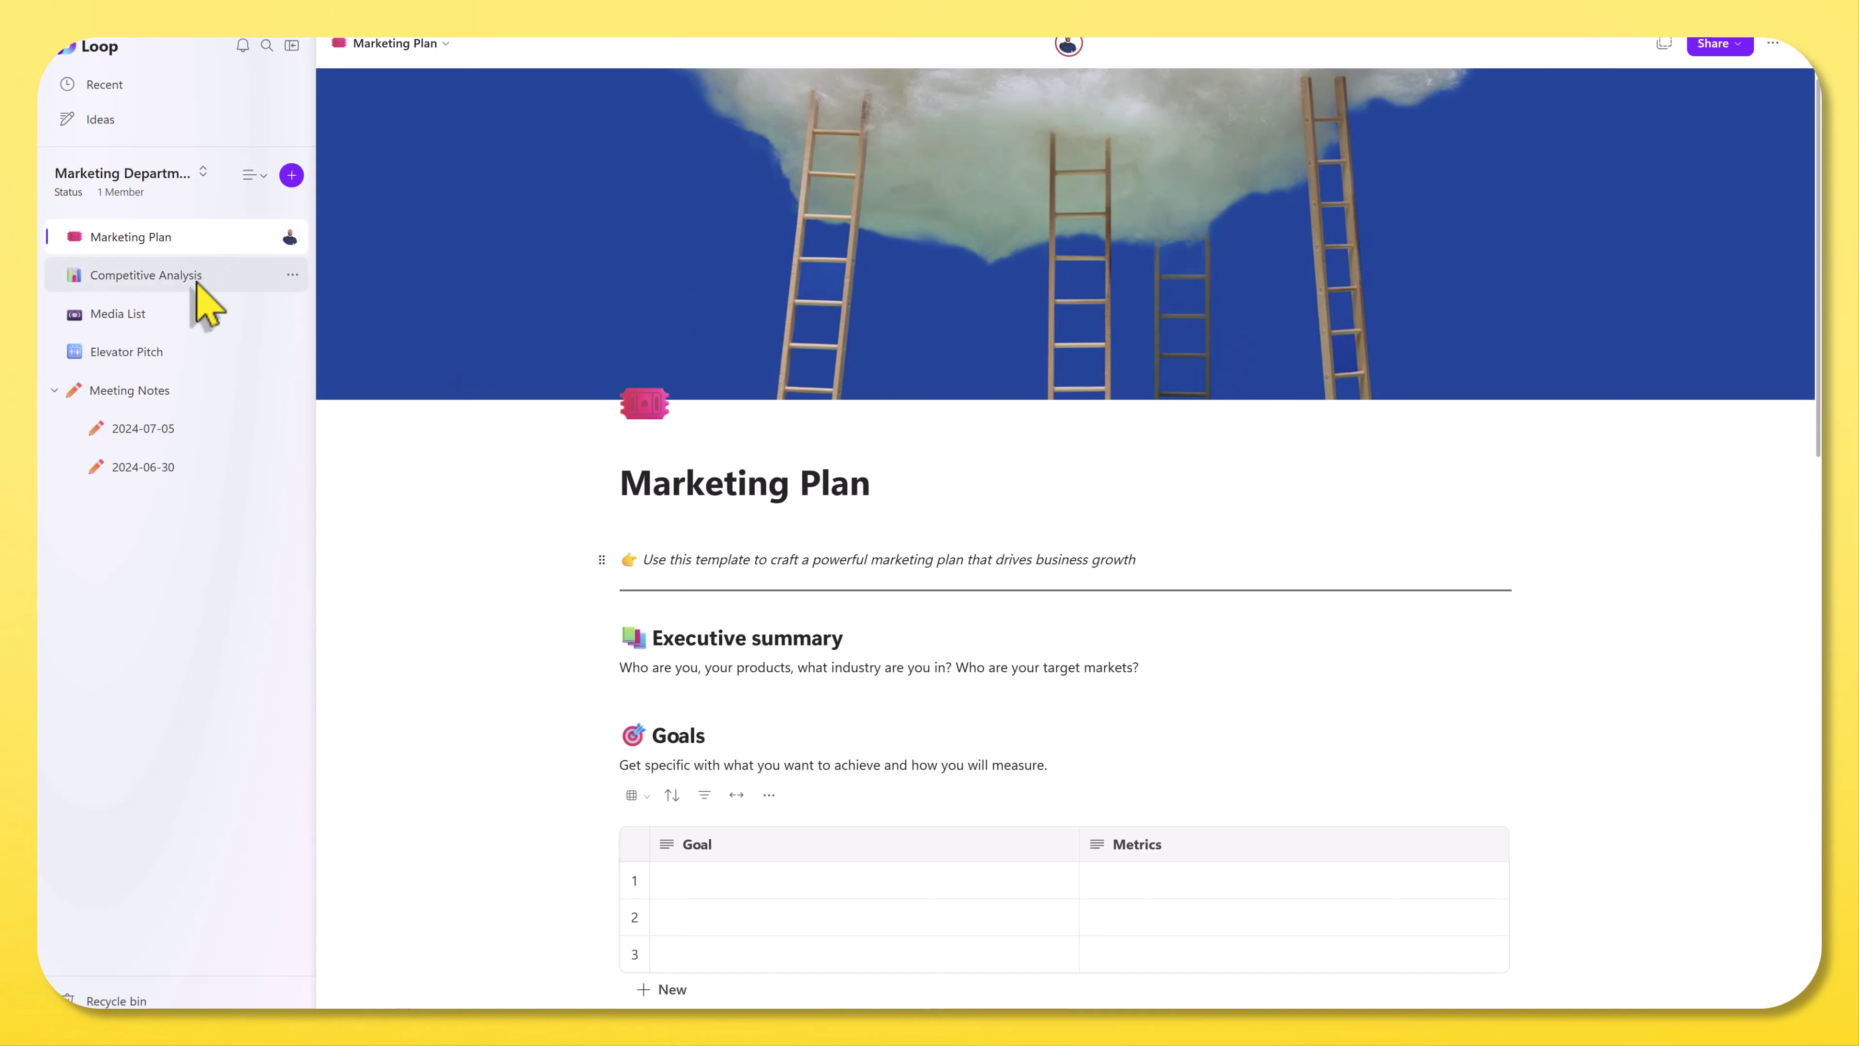
Look through the Competitive Analysis, Media List and Elevator Pitch pages of the marketing workspace
click(196, 284)
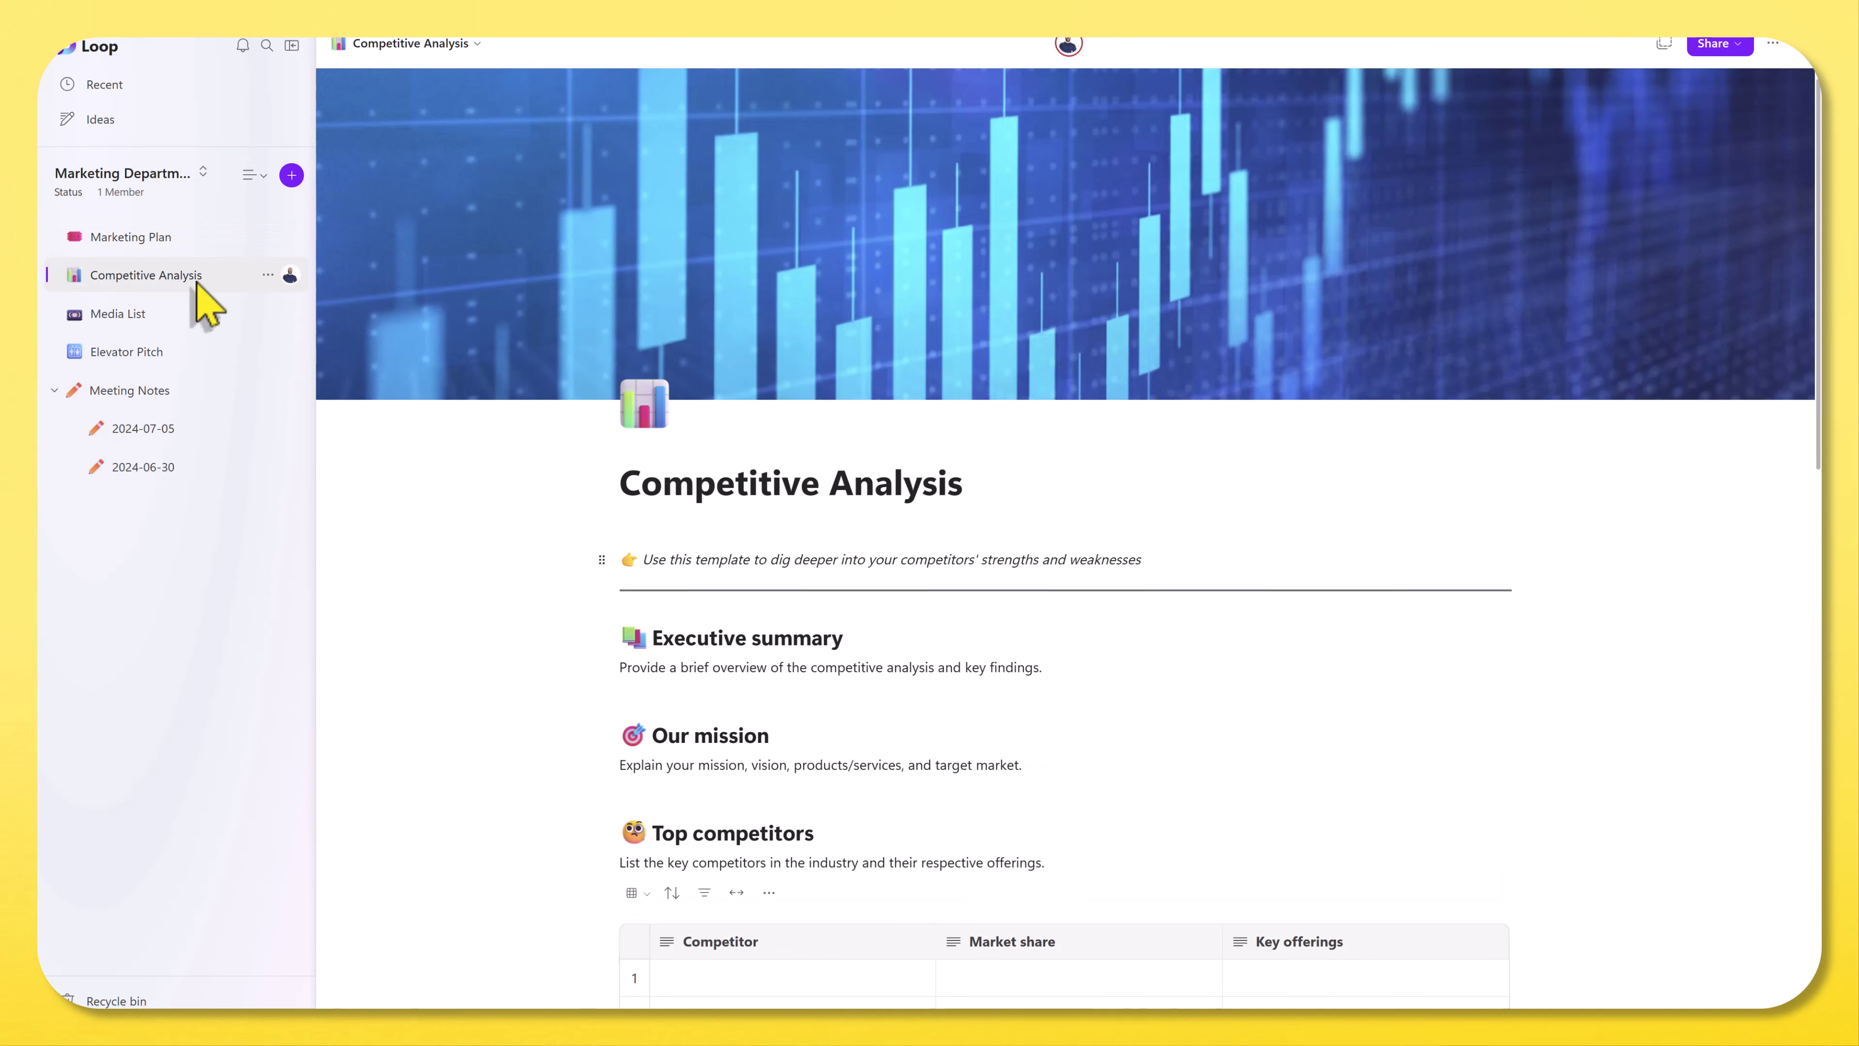
click(199, 313)
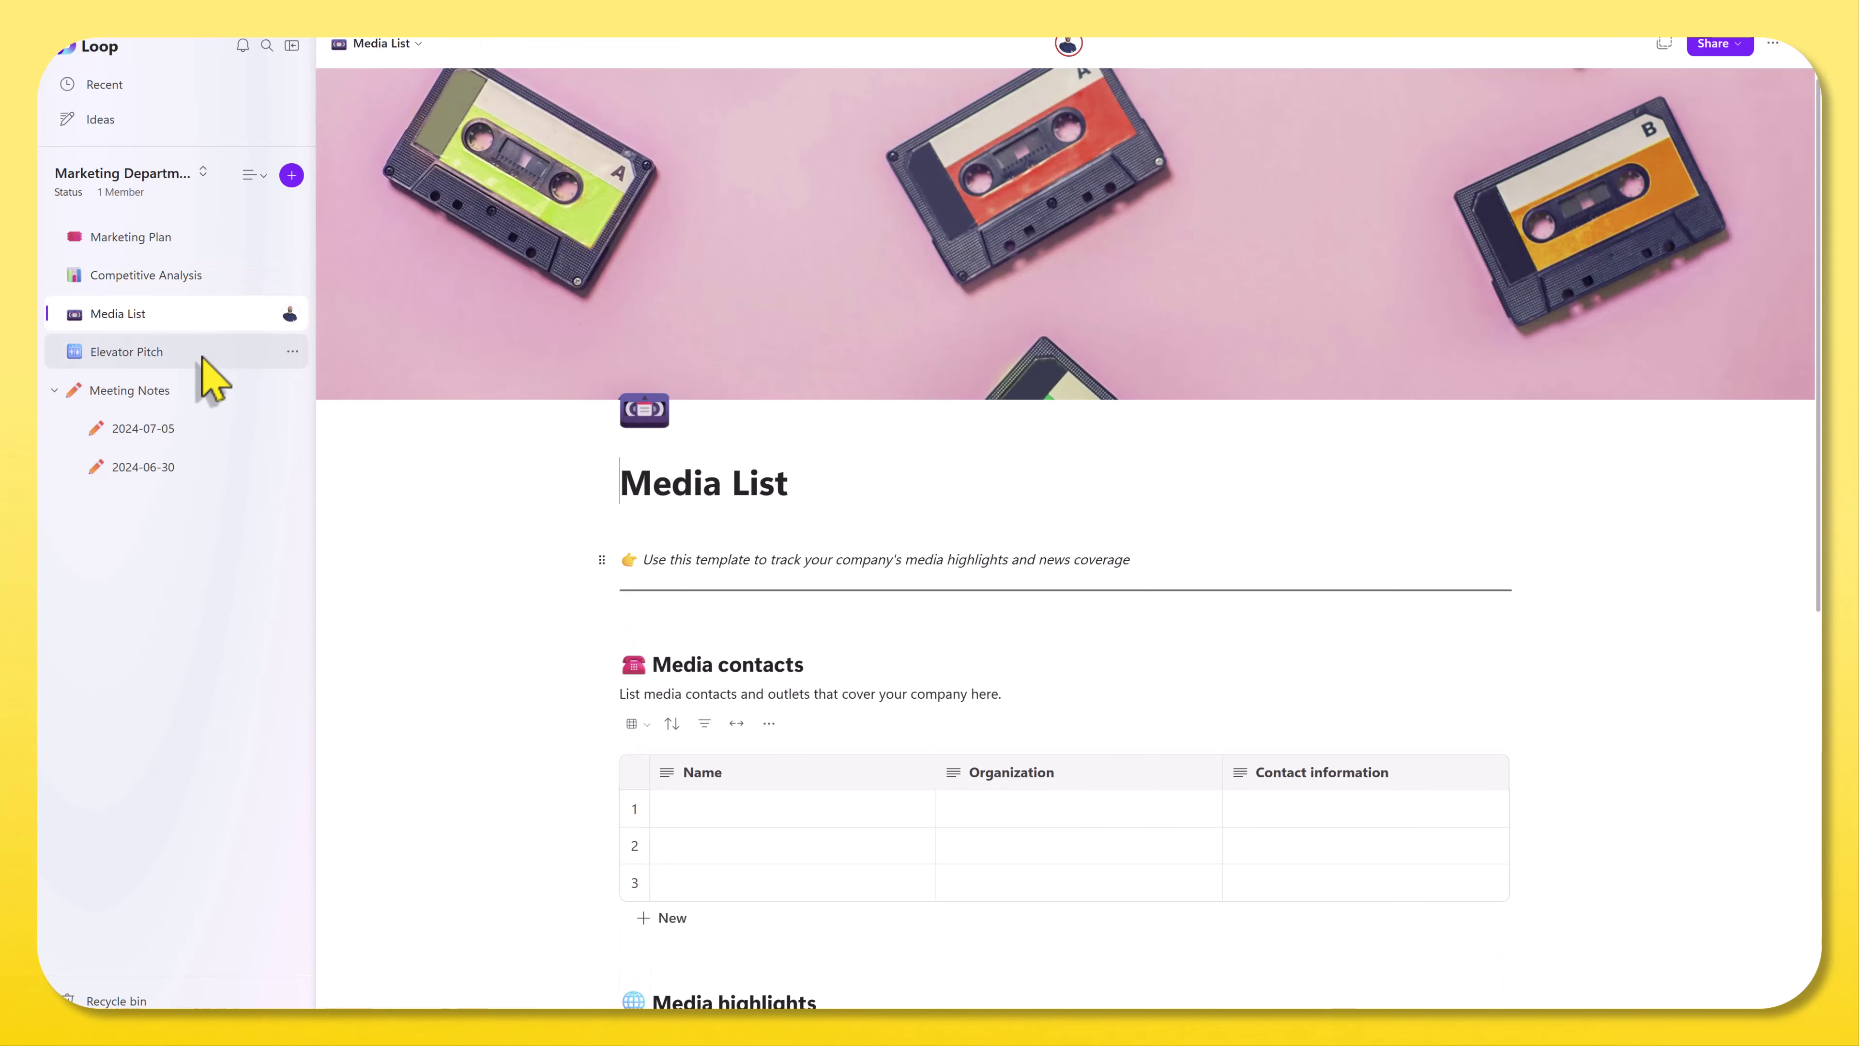
click(207, 378)
scroll(485, 418, down, 3)
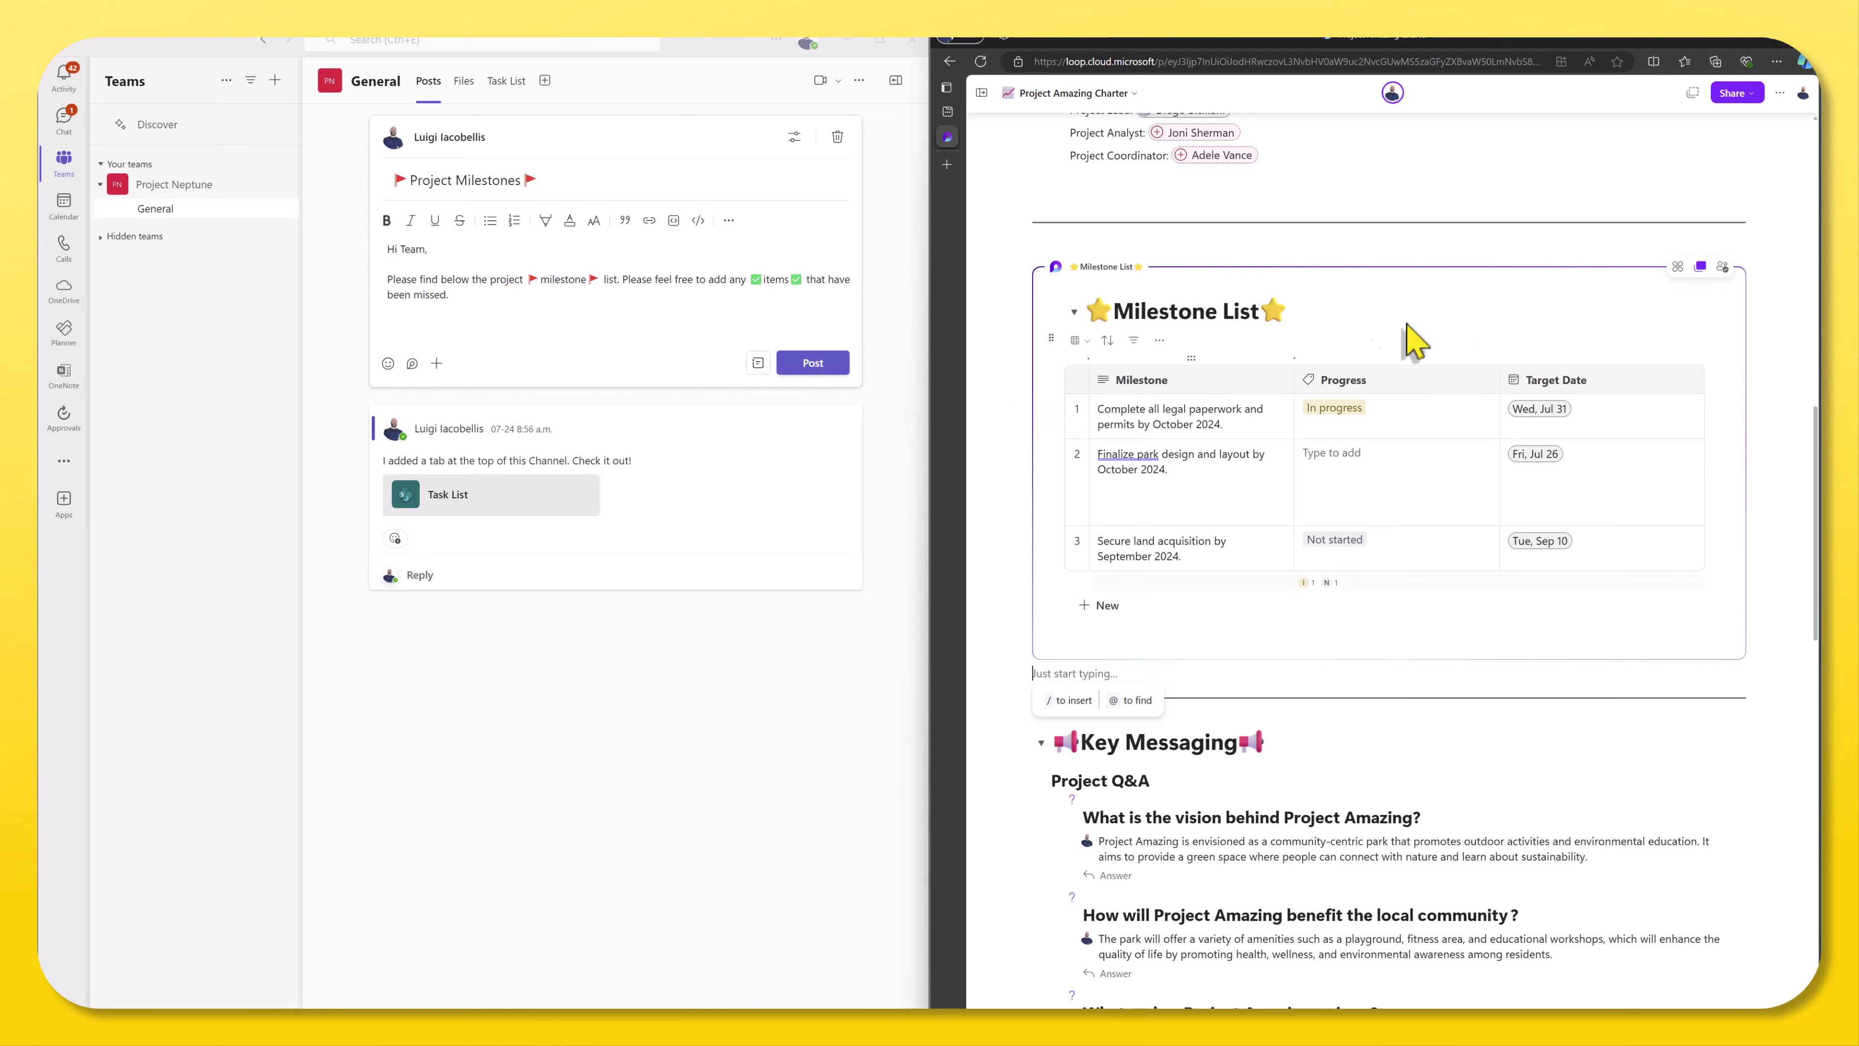
Copy the Milestone List as a Loop component and paste it into the Project Milestones post draft in Teams
click(1708, 272)
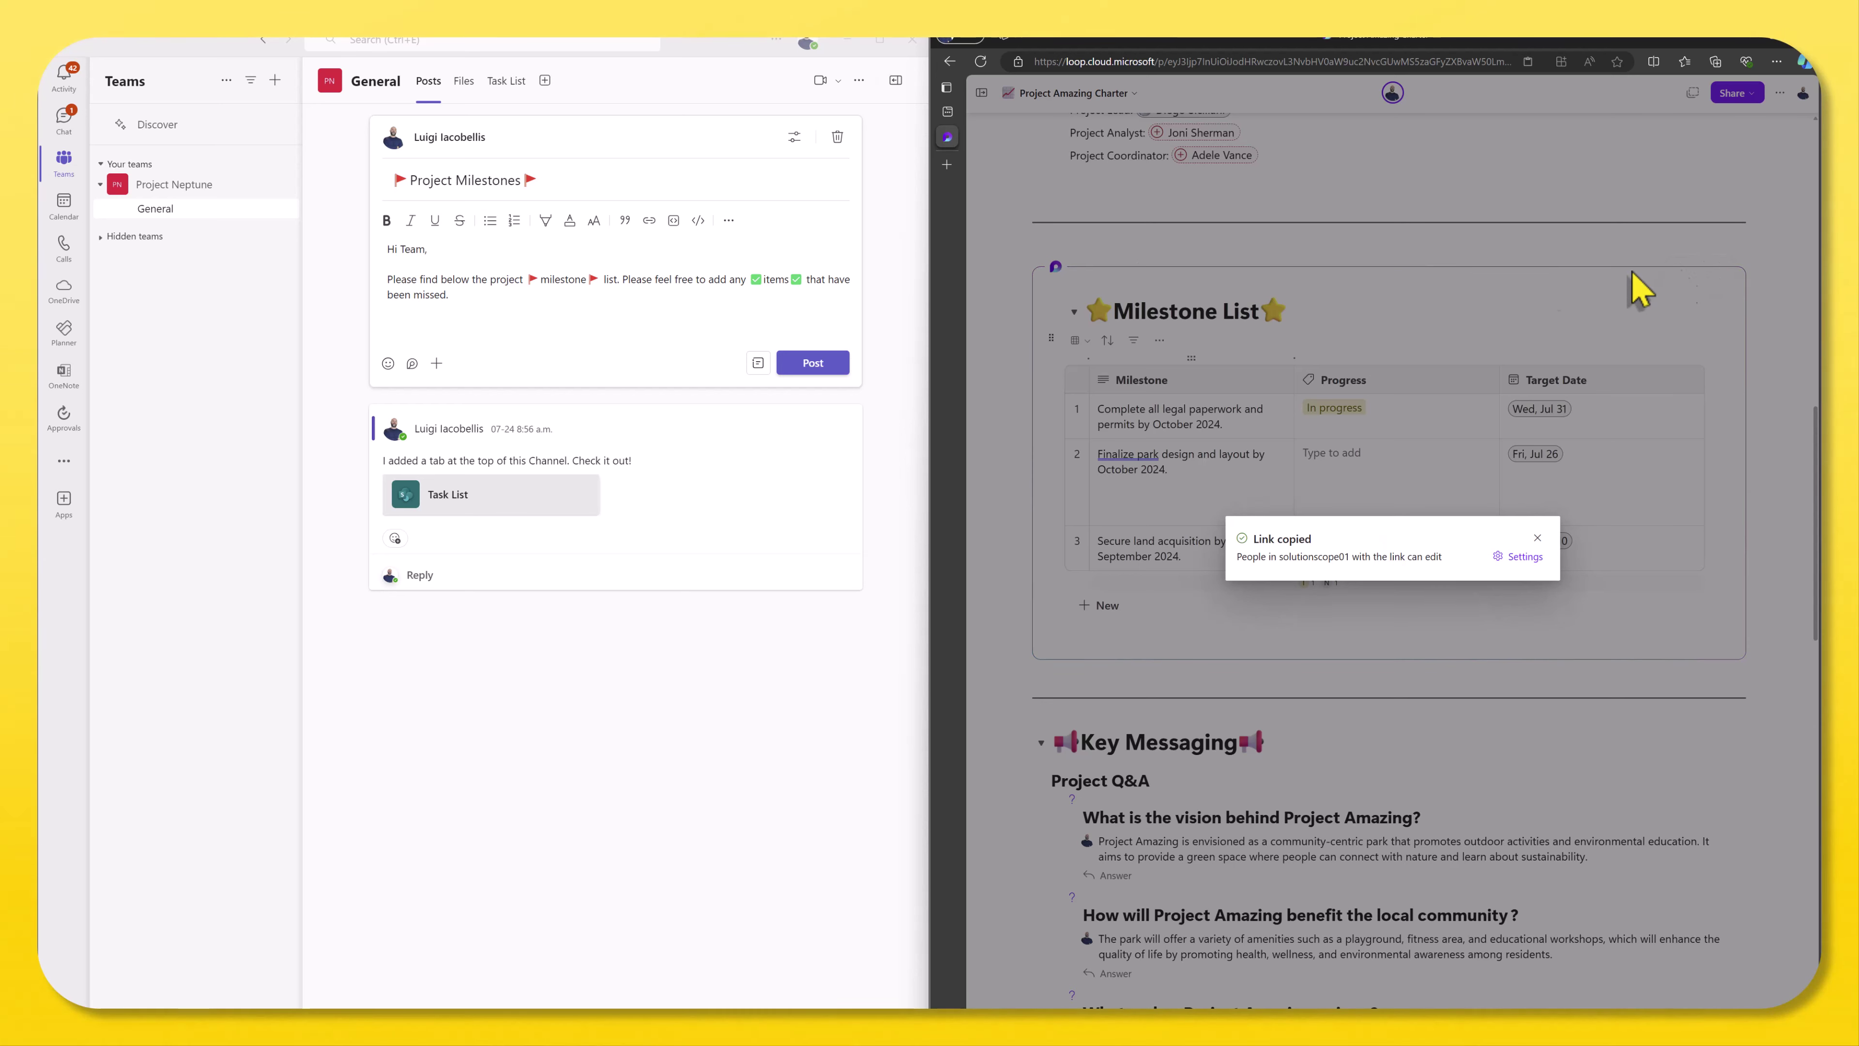
click(471, 323)
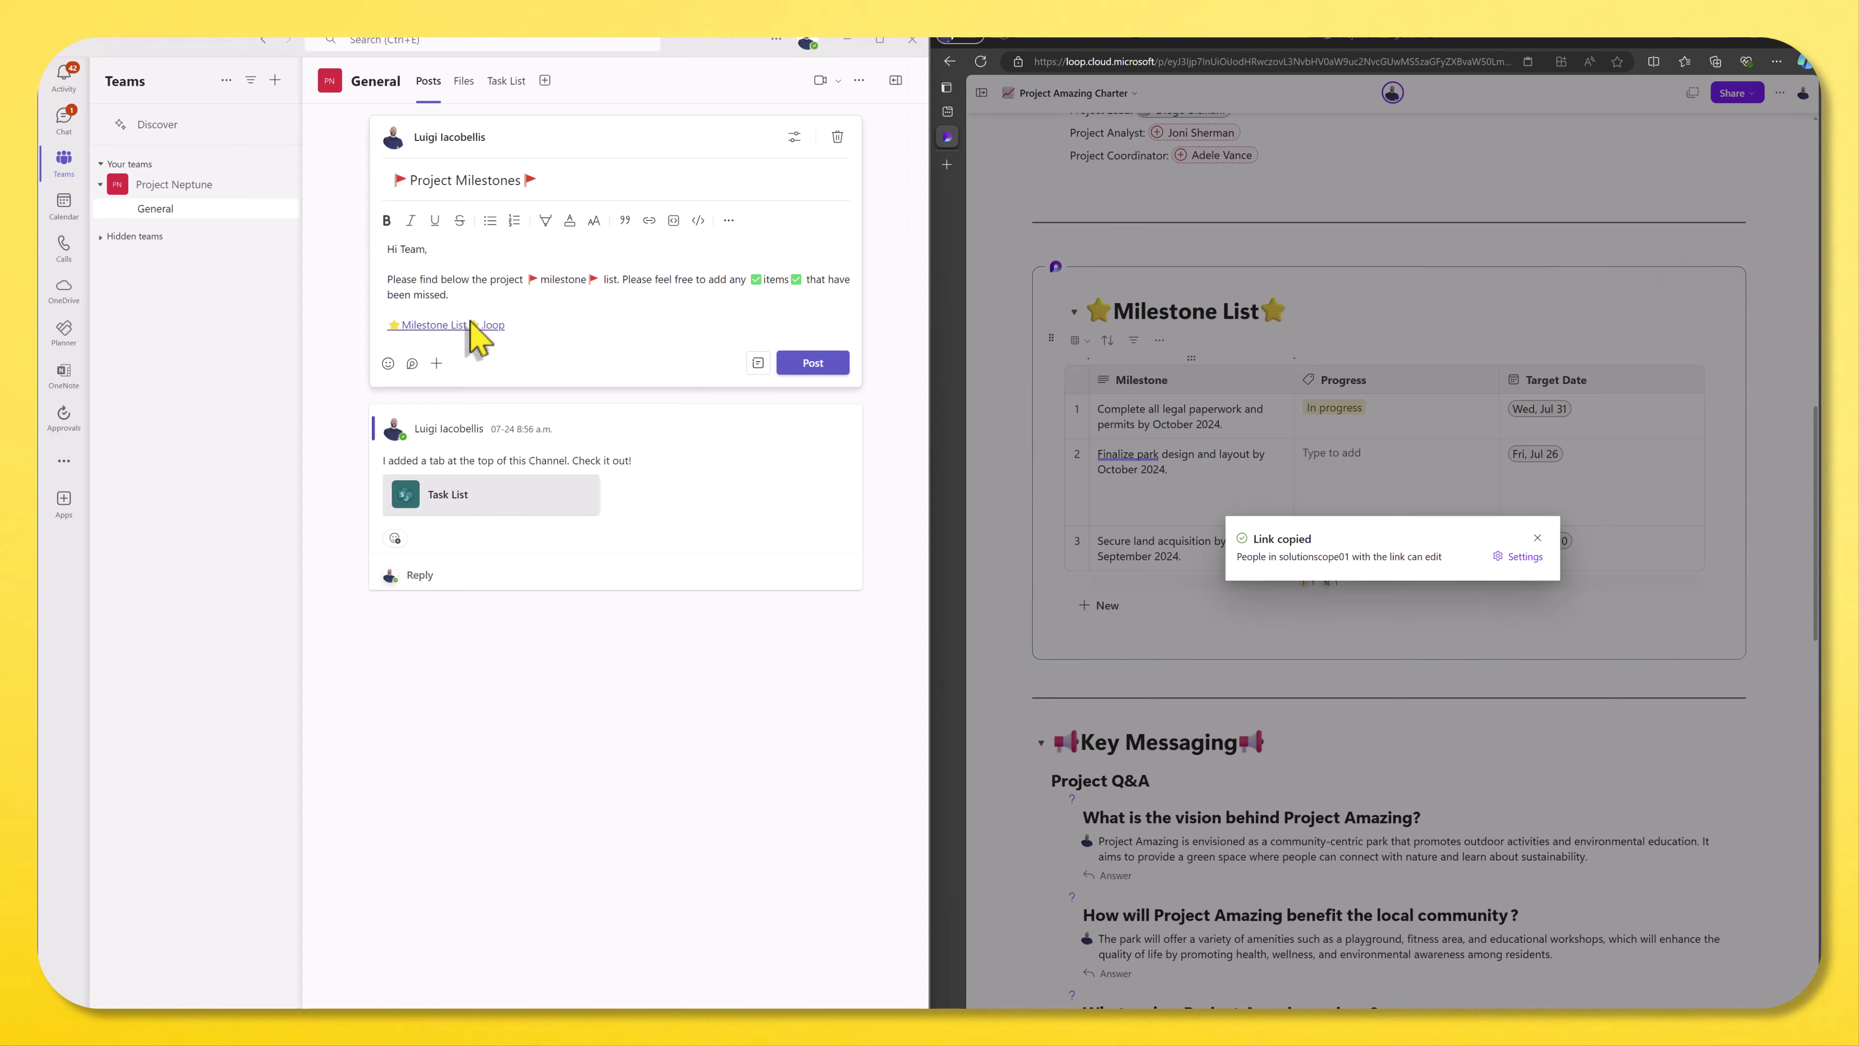
Add a milestone row to the embedded list in the Teams post, with text beginning "Update local stakeholders on the"
scroll(483, 490, down, 3)
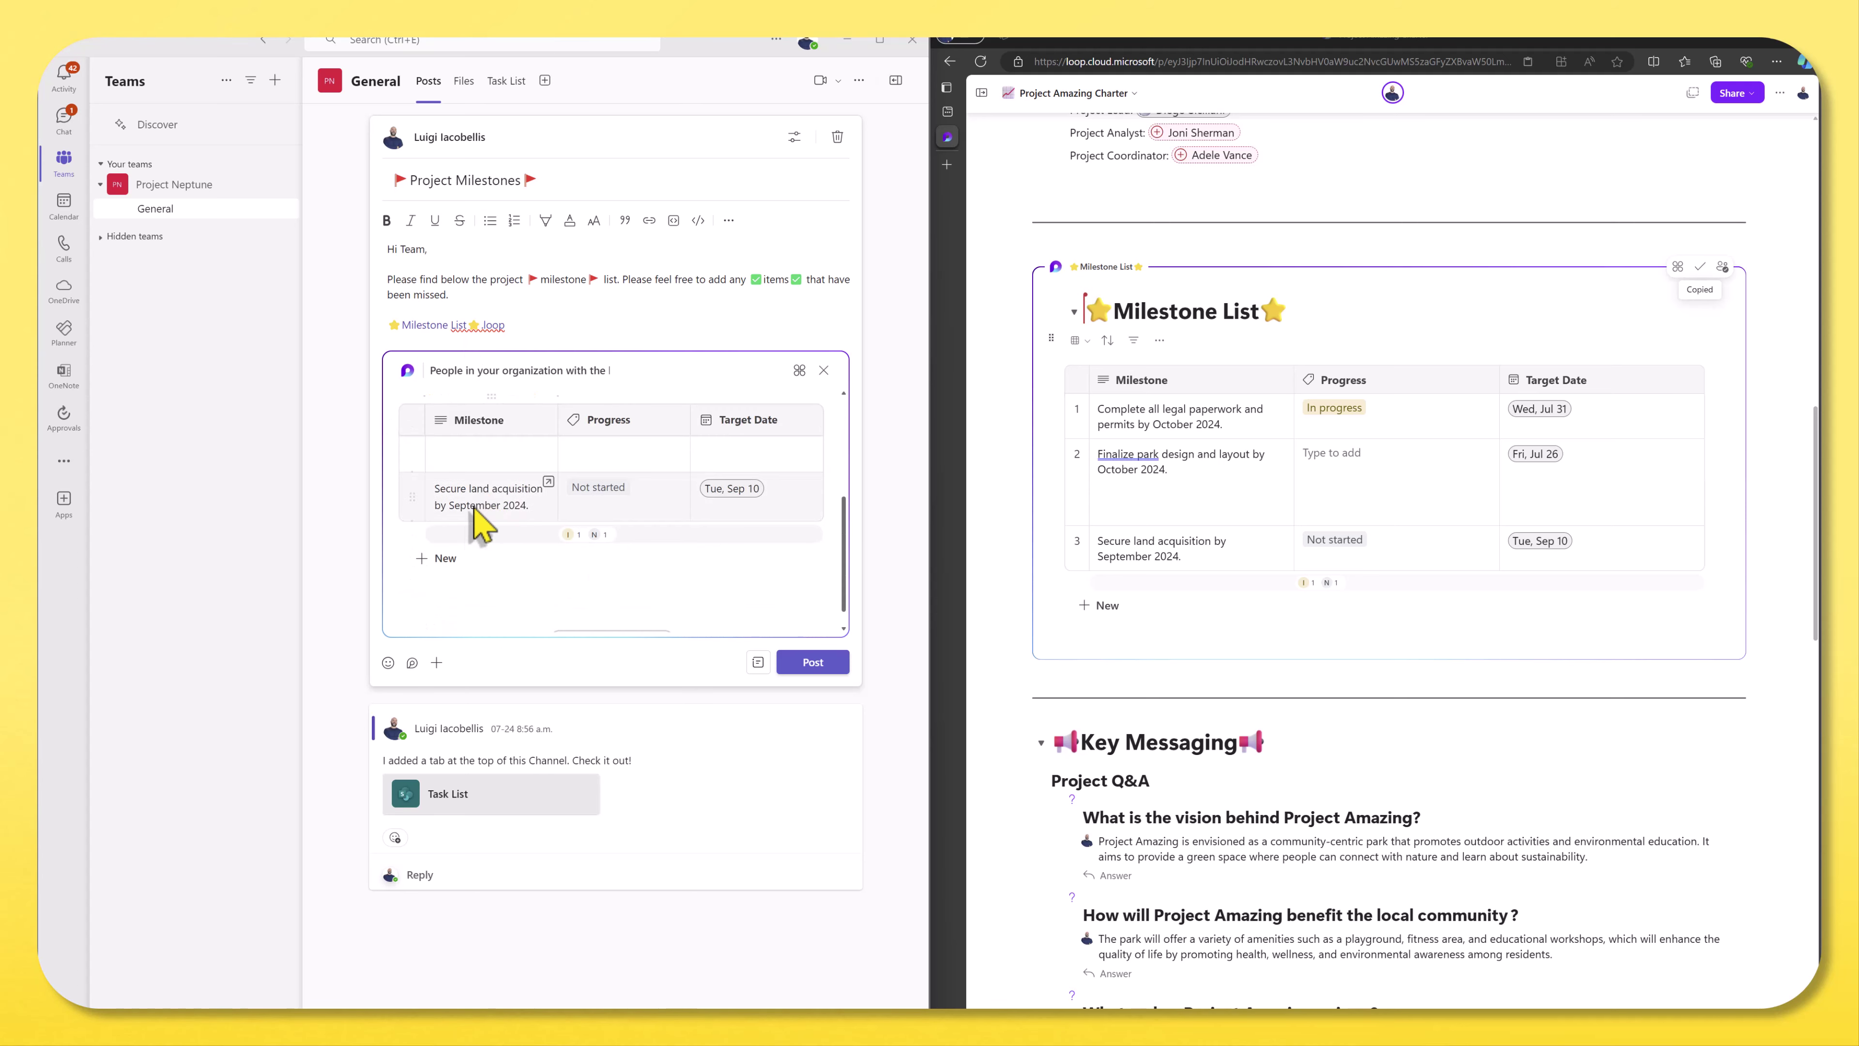
click(447, 562)
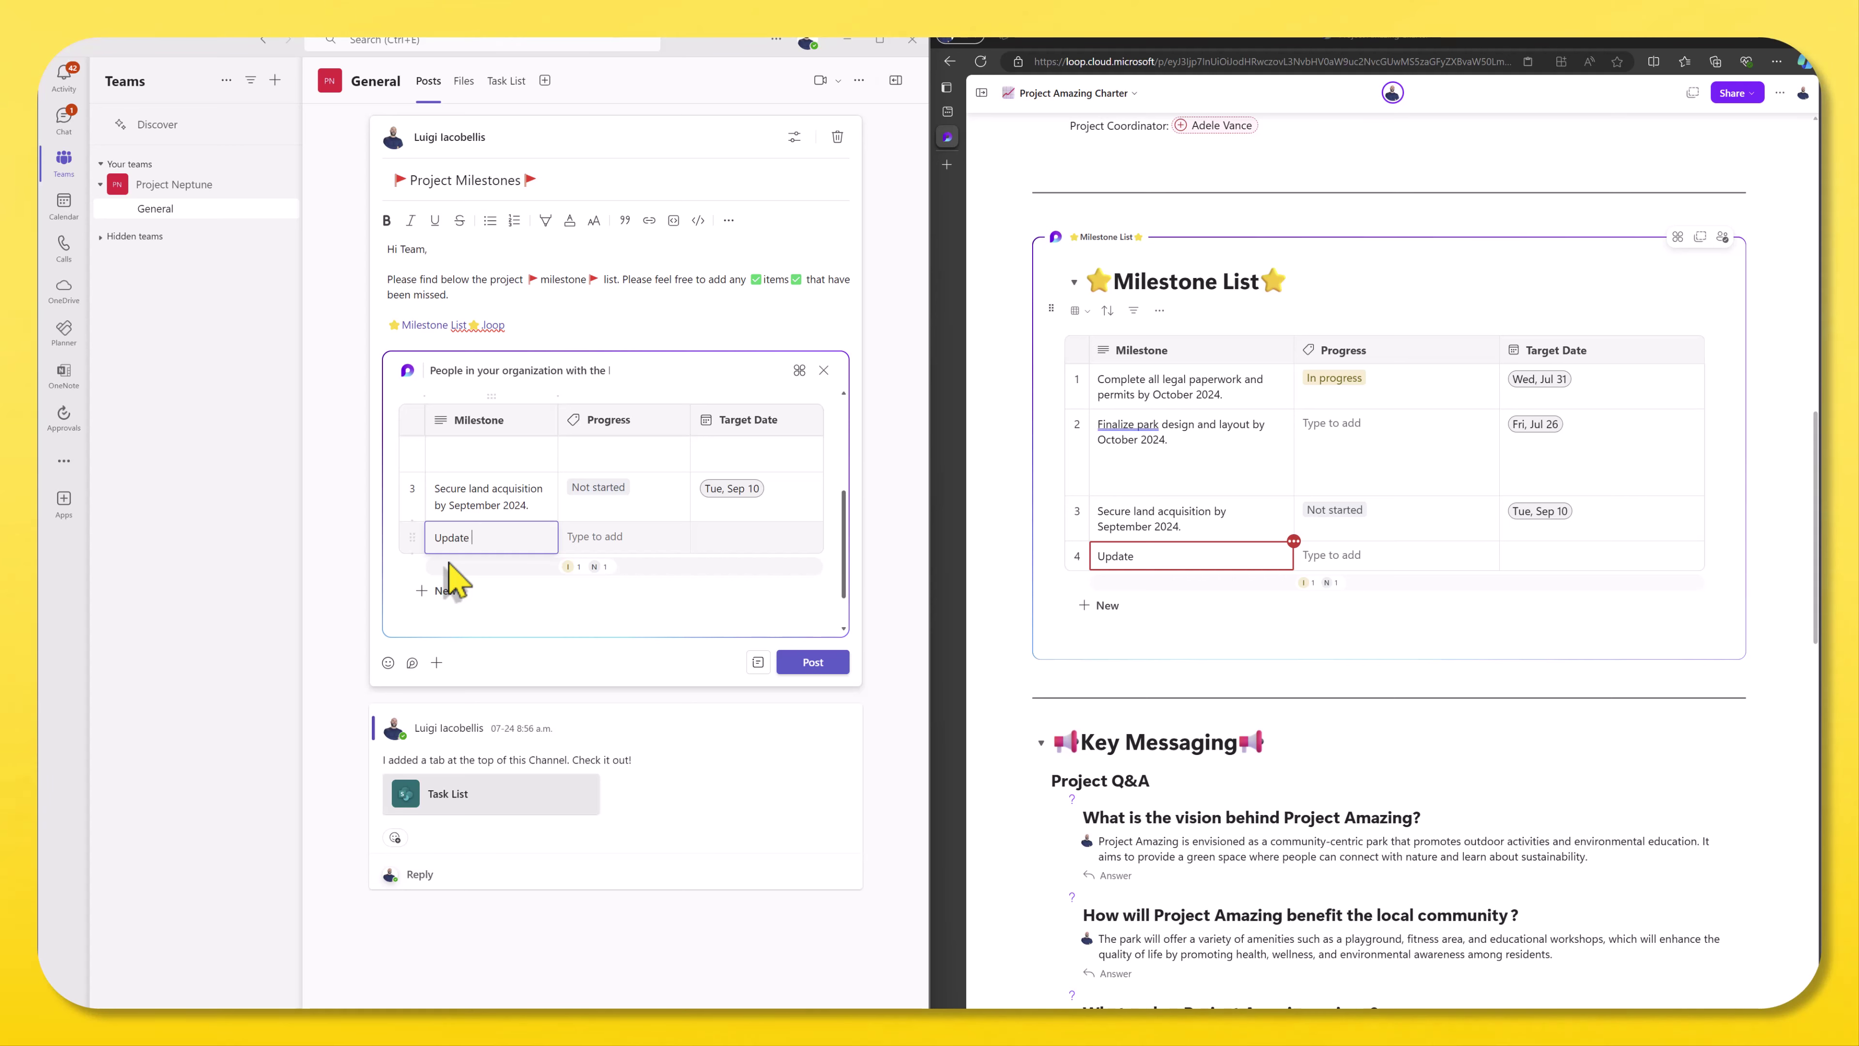
text(Update local stakeholders on the progr)
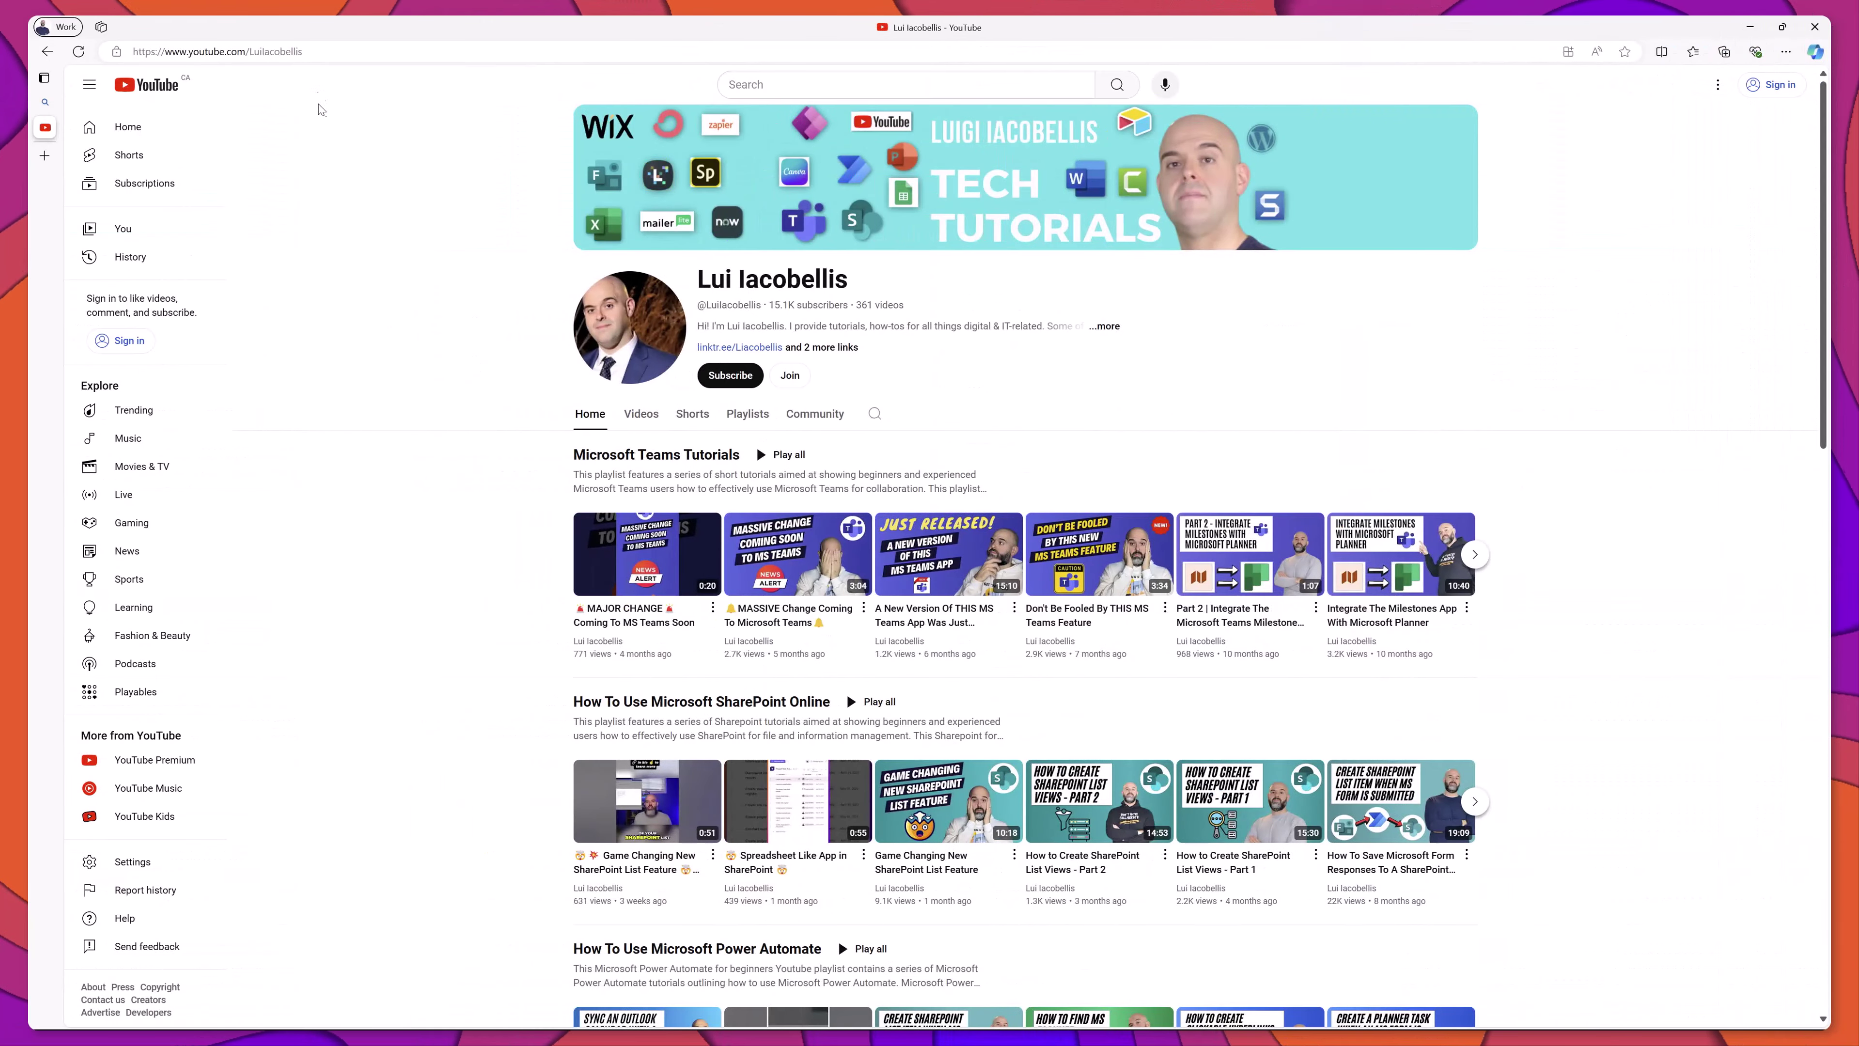
click(314, 53)
text(https://loop.cloud.microsoft/)
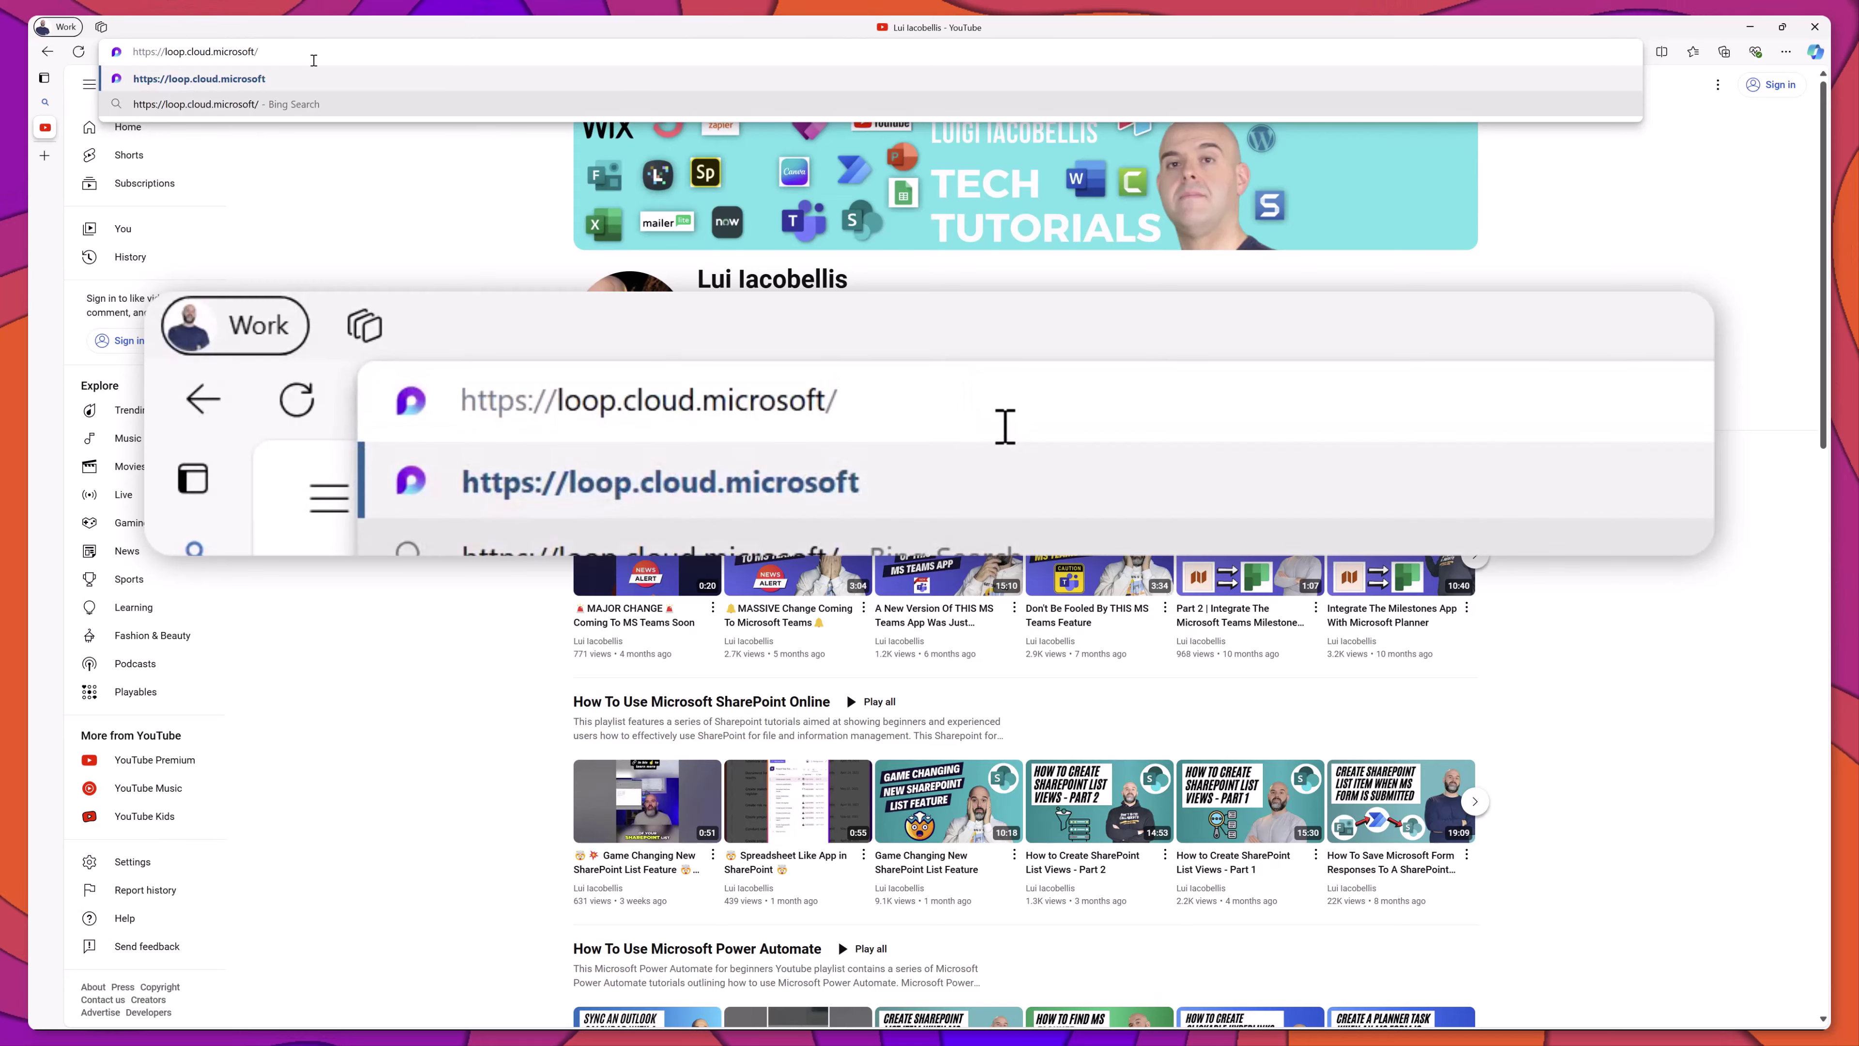
key(Return)
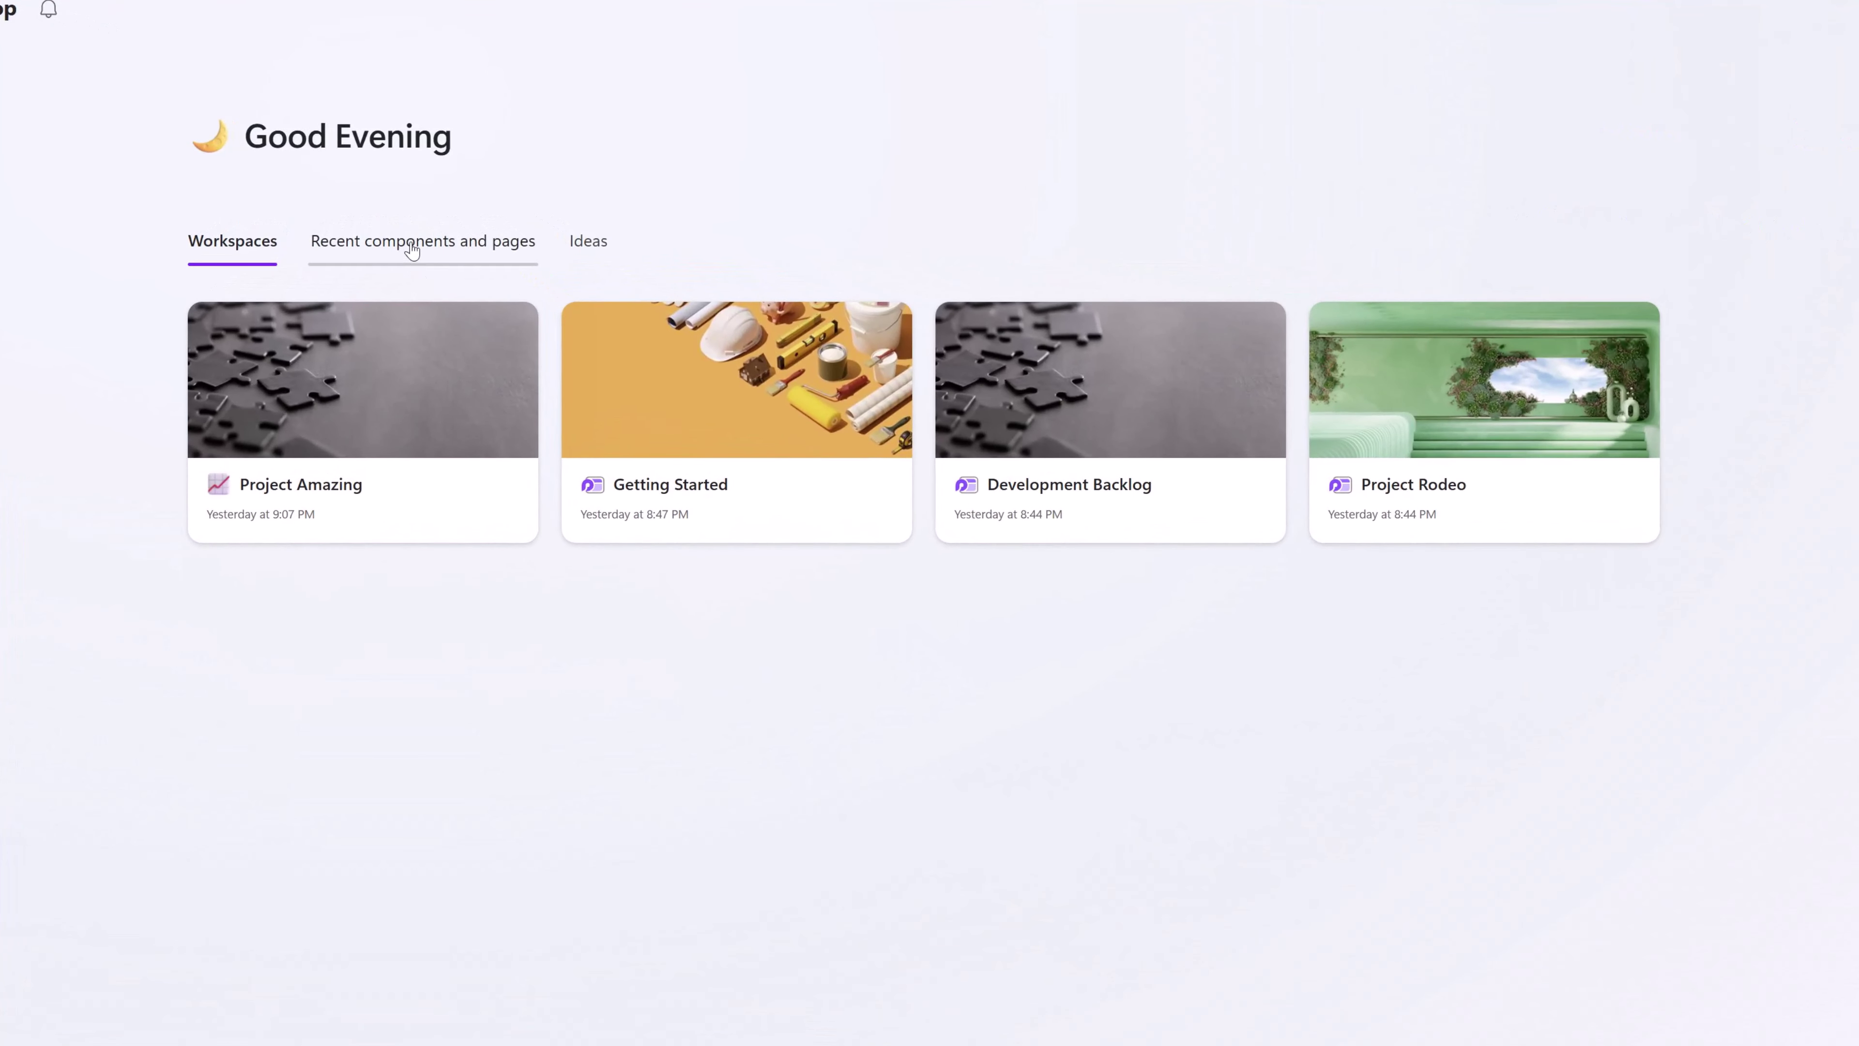
click(412, 248)
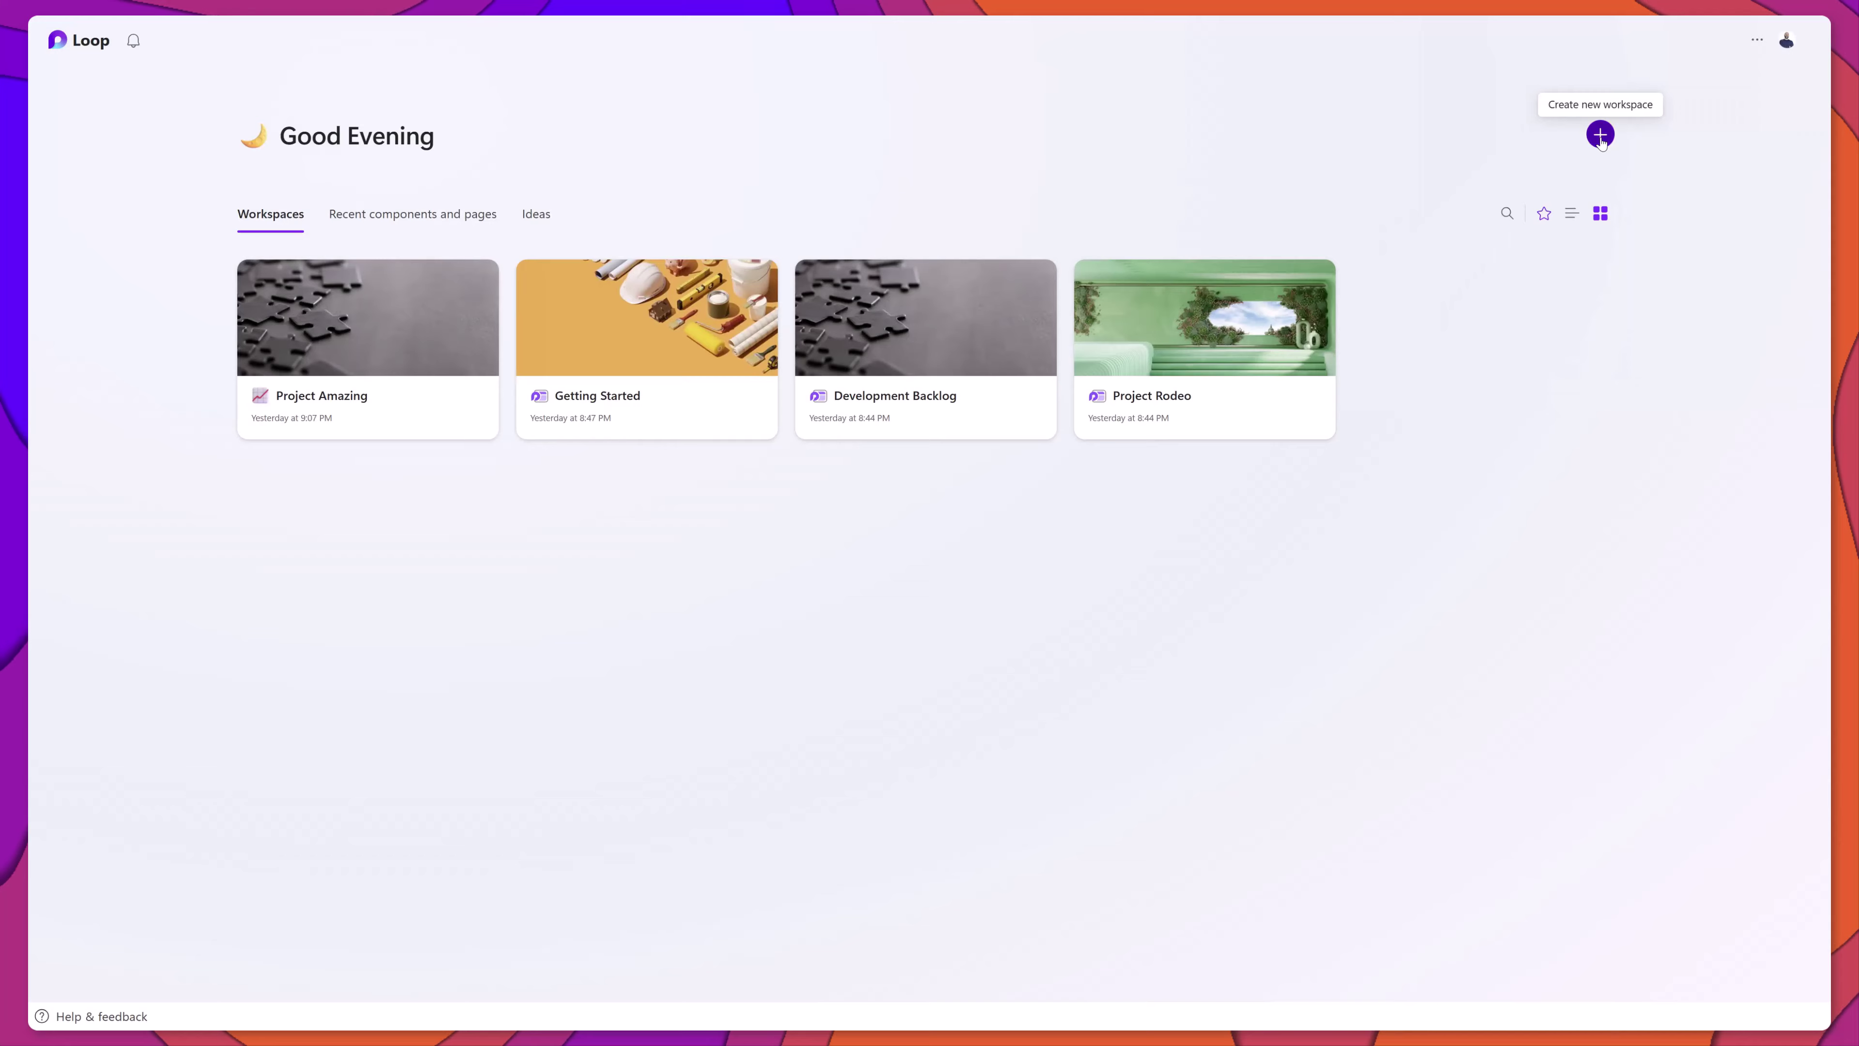
Start a new workspace named "Project Amazing Park" and give it a tree icon
click(1601, 136)
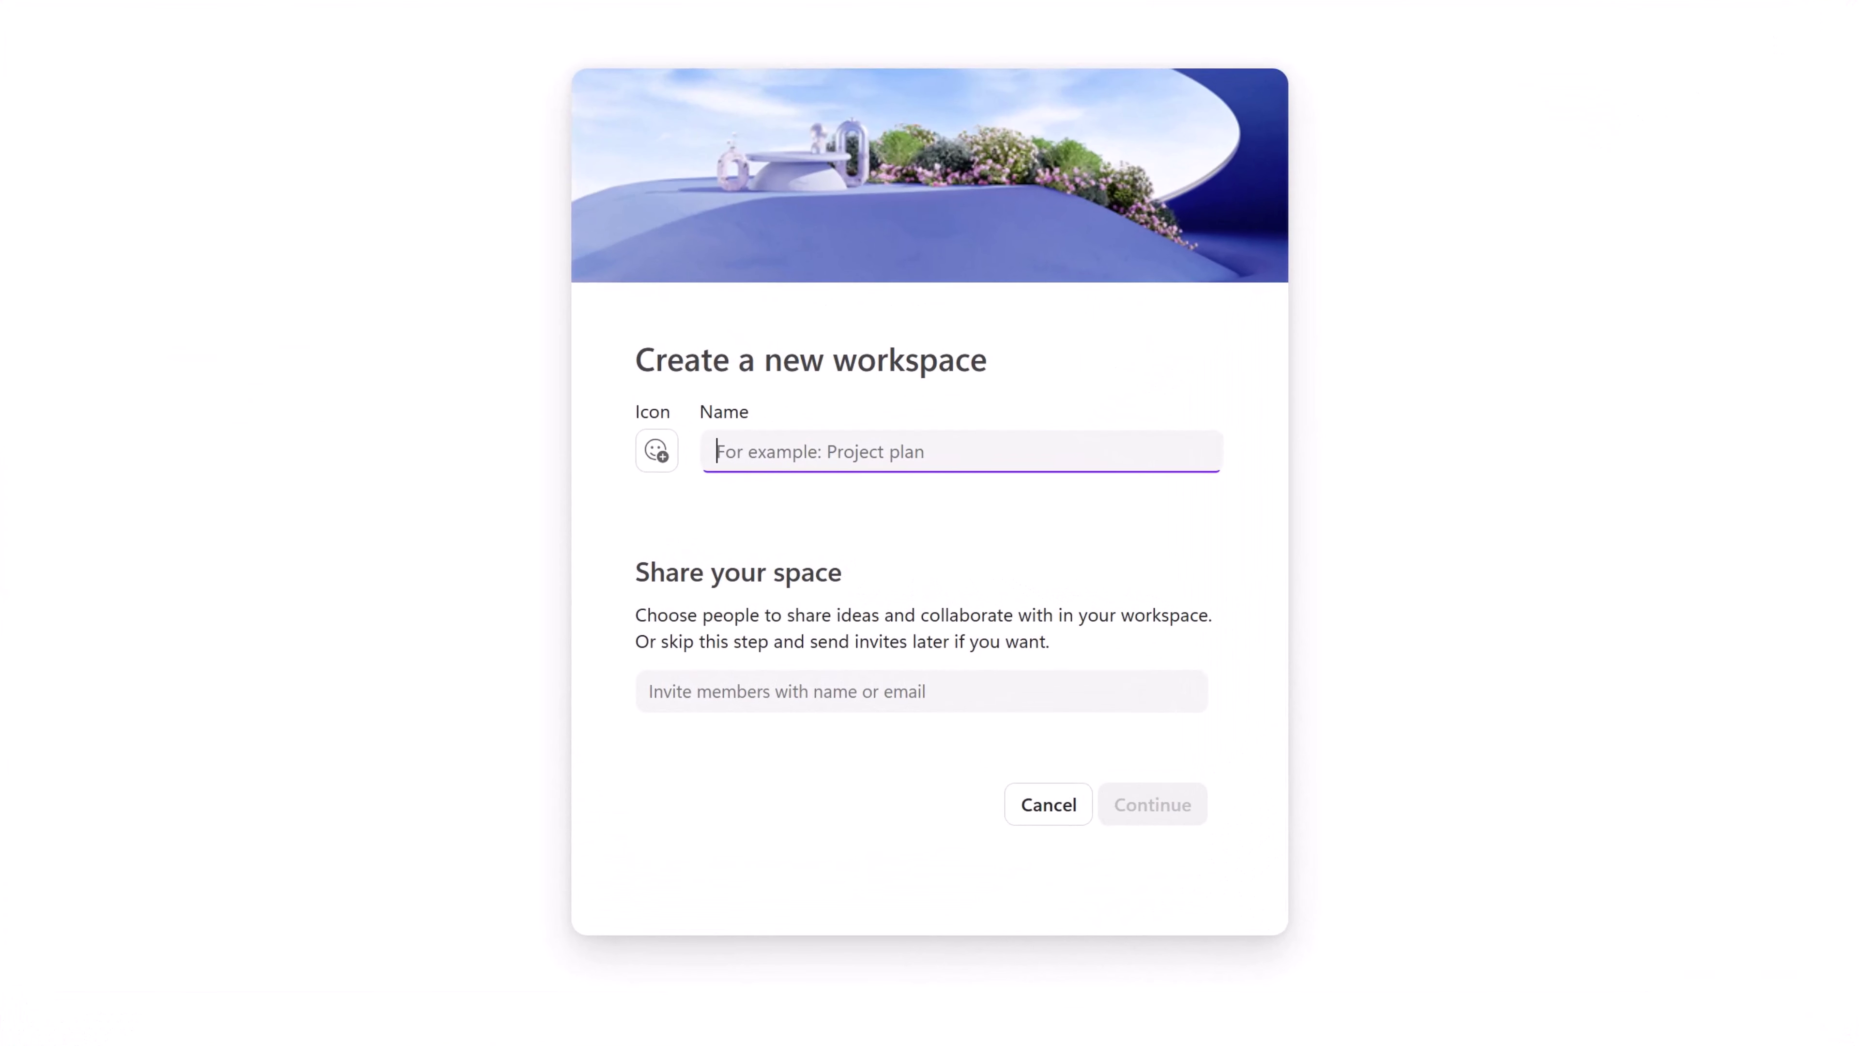
text(Project Amazing Park)
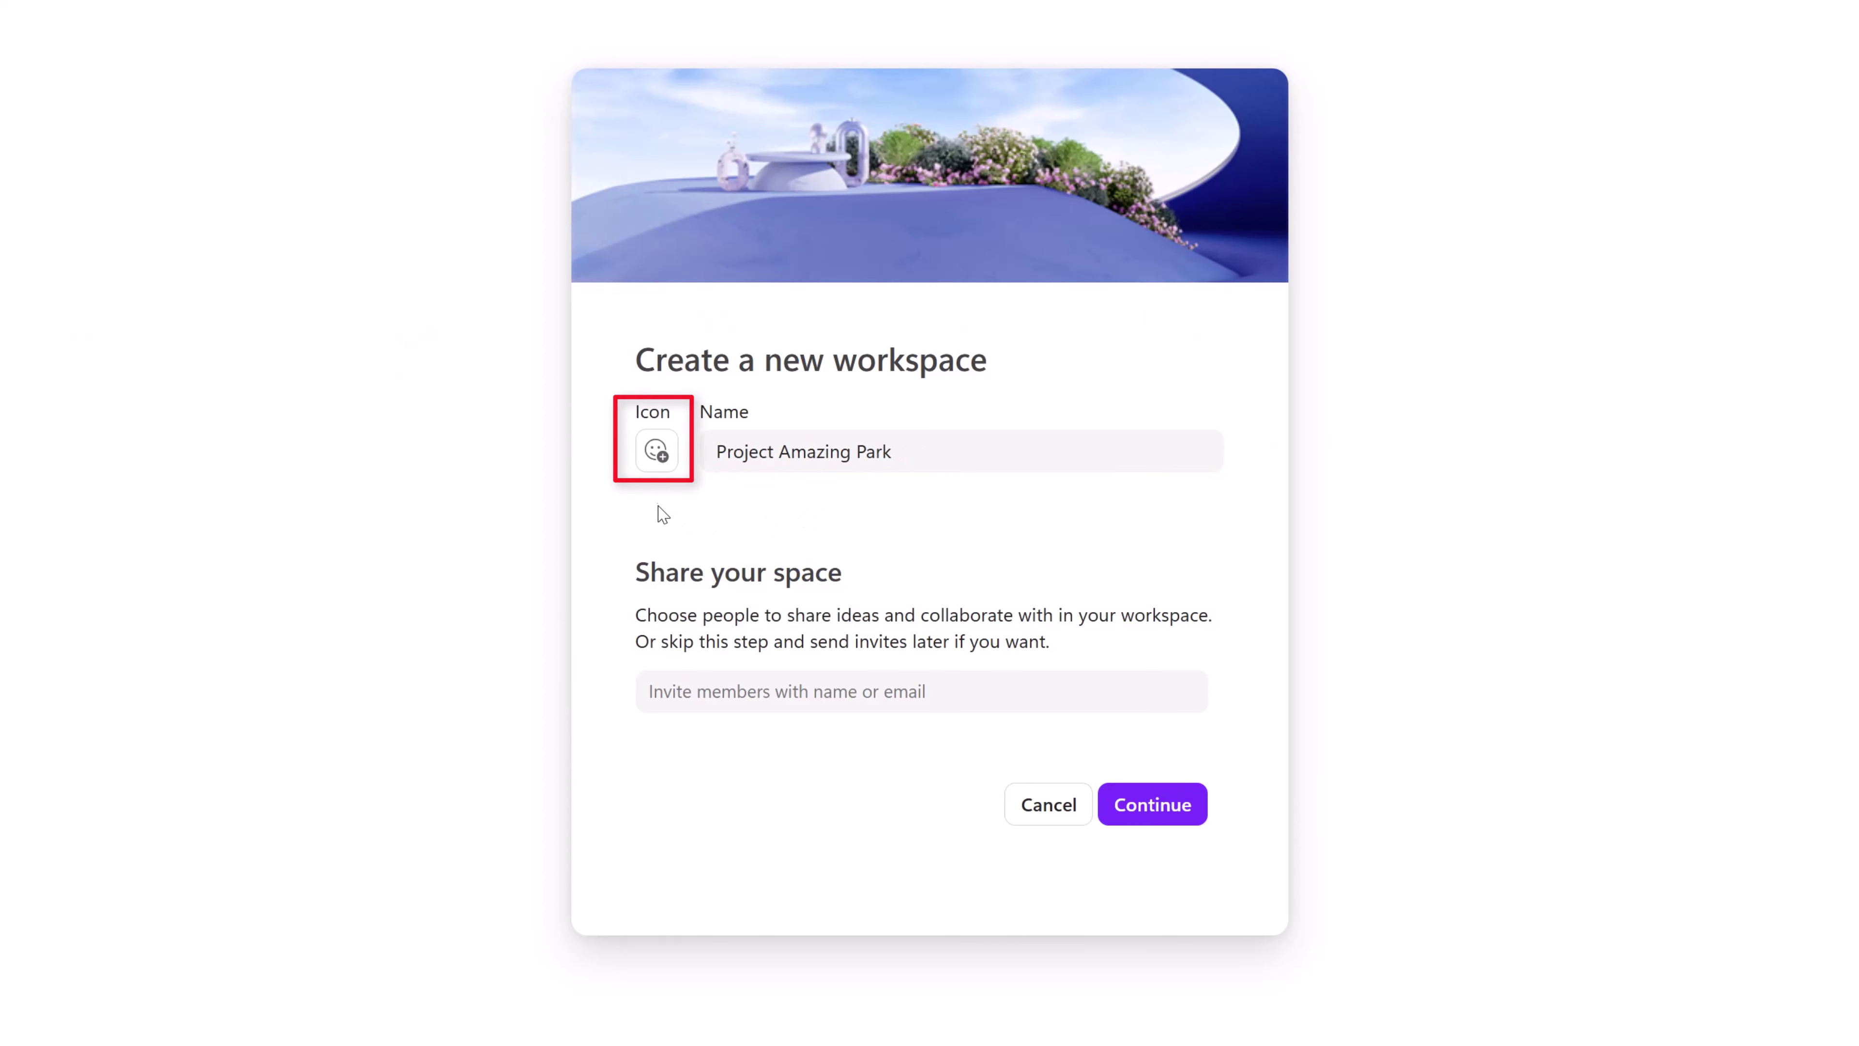
click(657, 452)
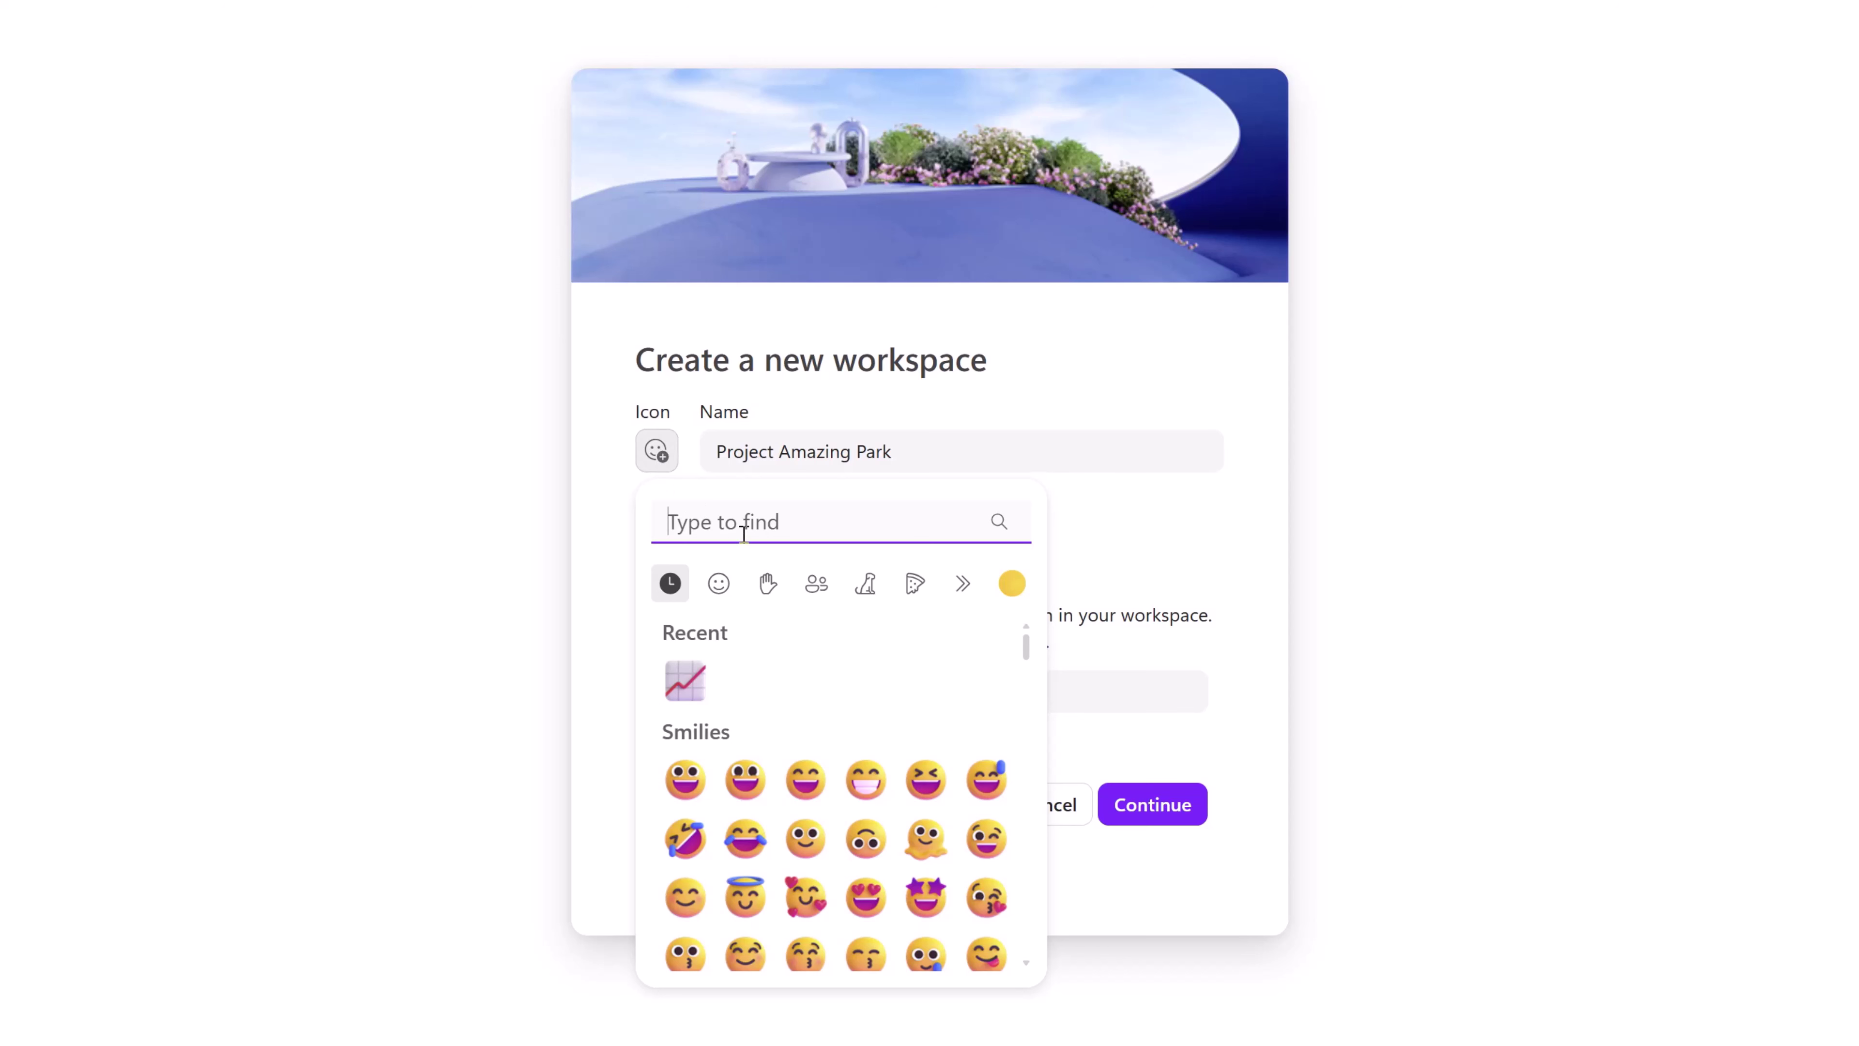
text(tree)
click(688, 604)
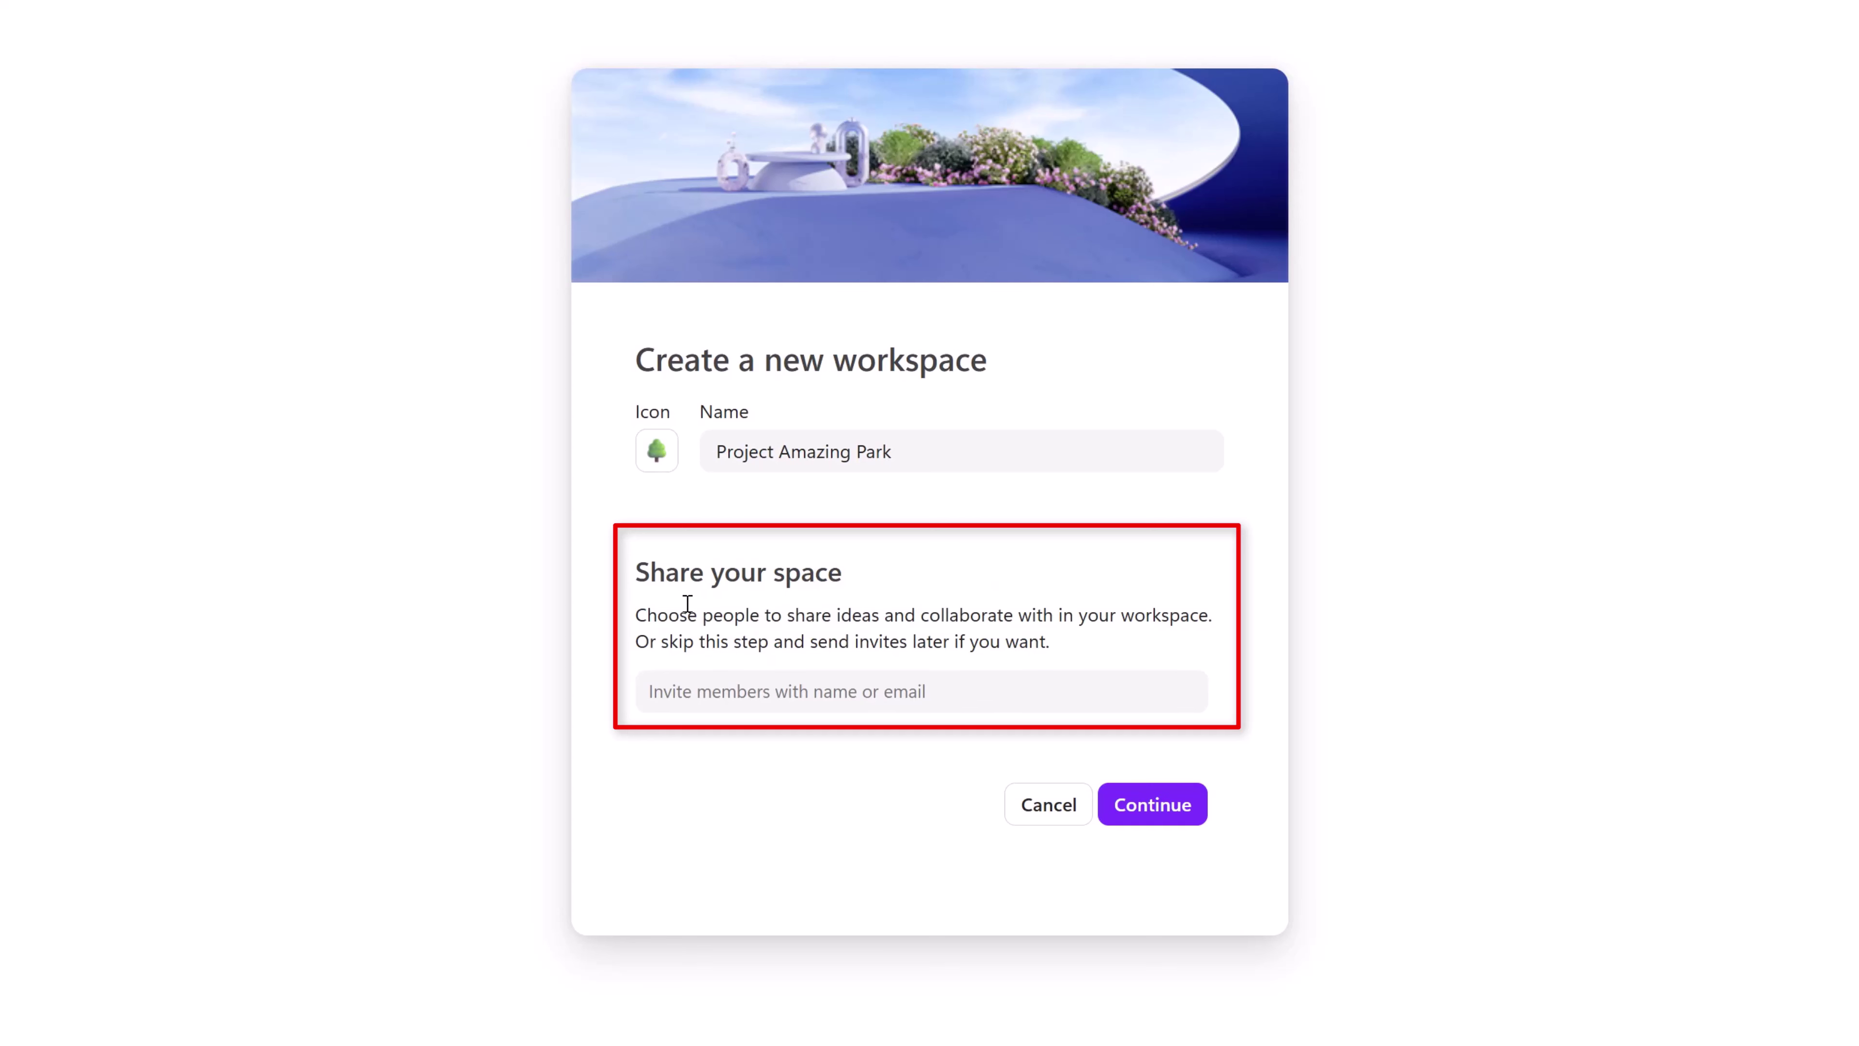
Invite one colleague to the new workspace and create it without adding any files
click(709, 696)
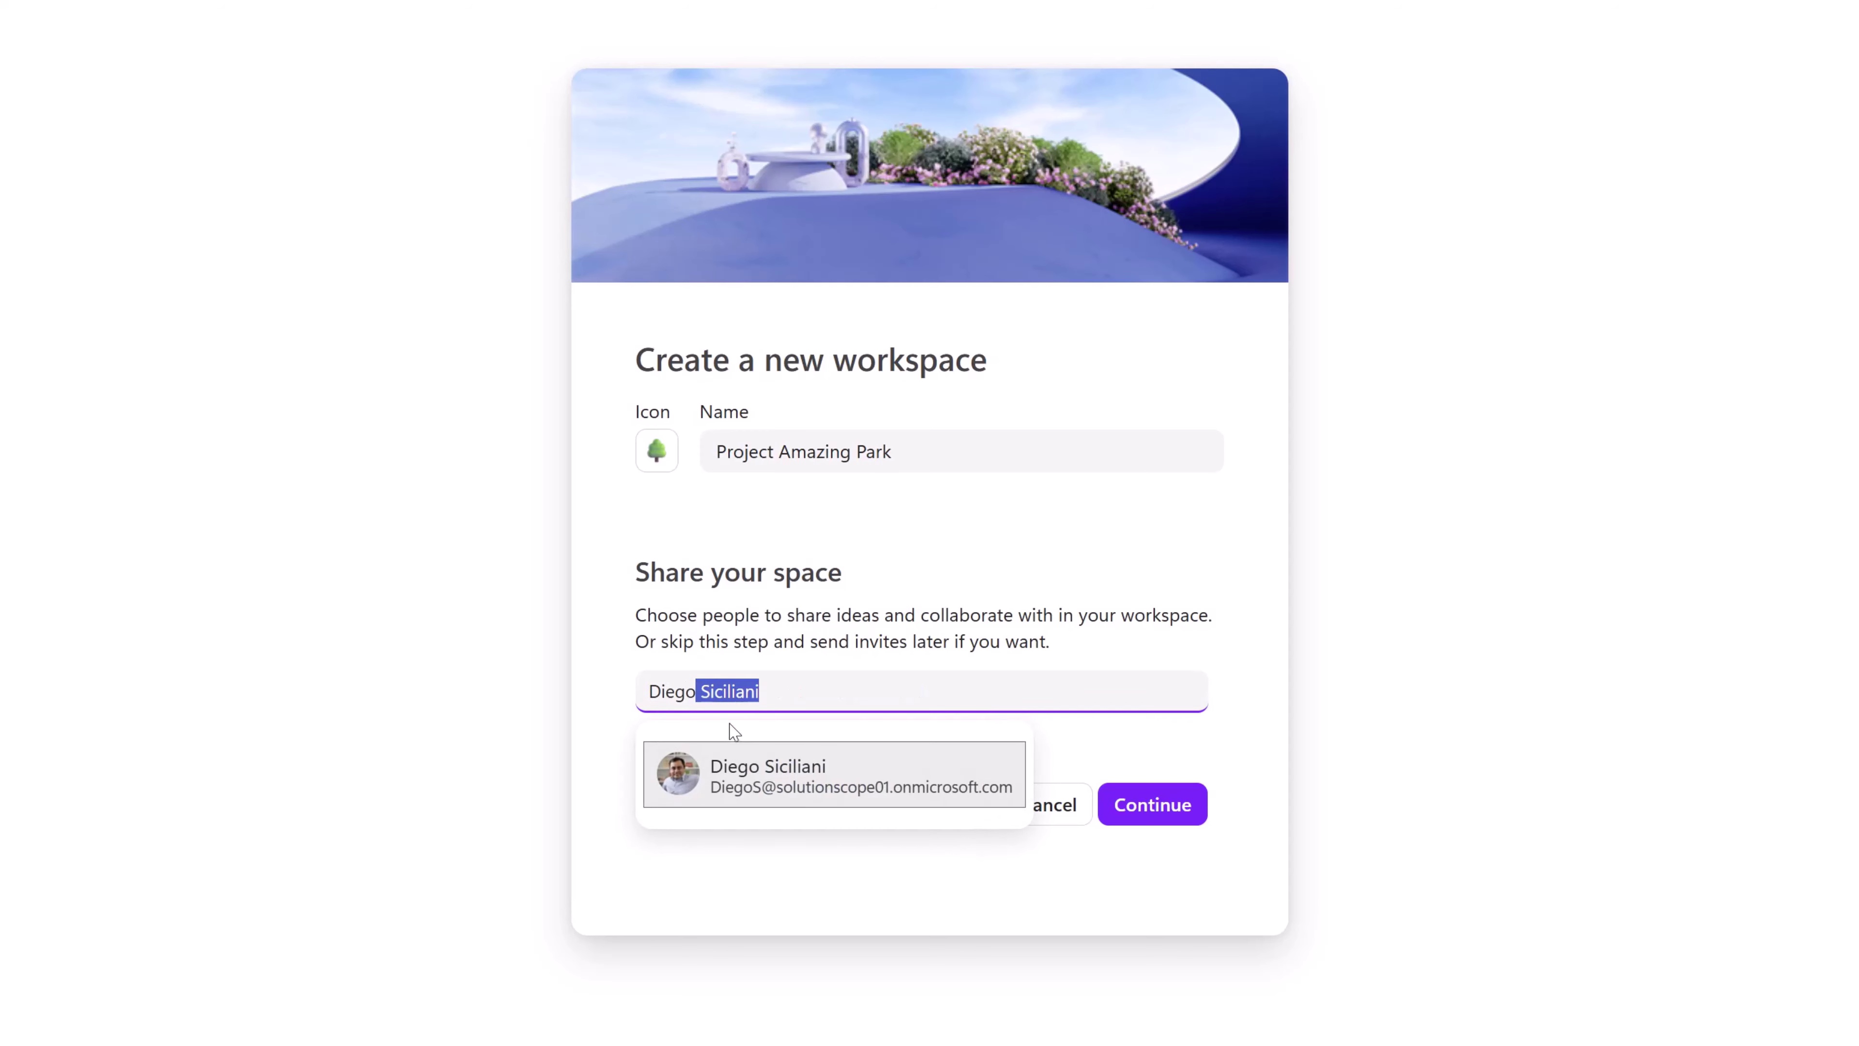
click(760, 794)
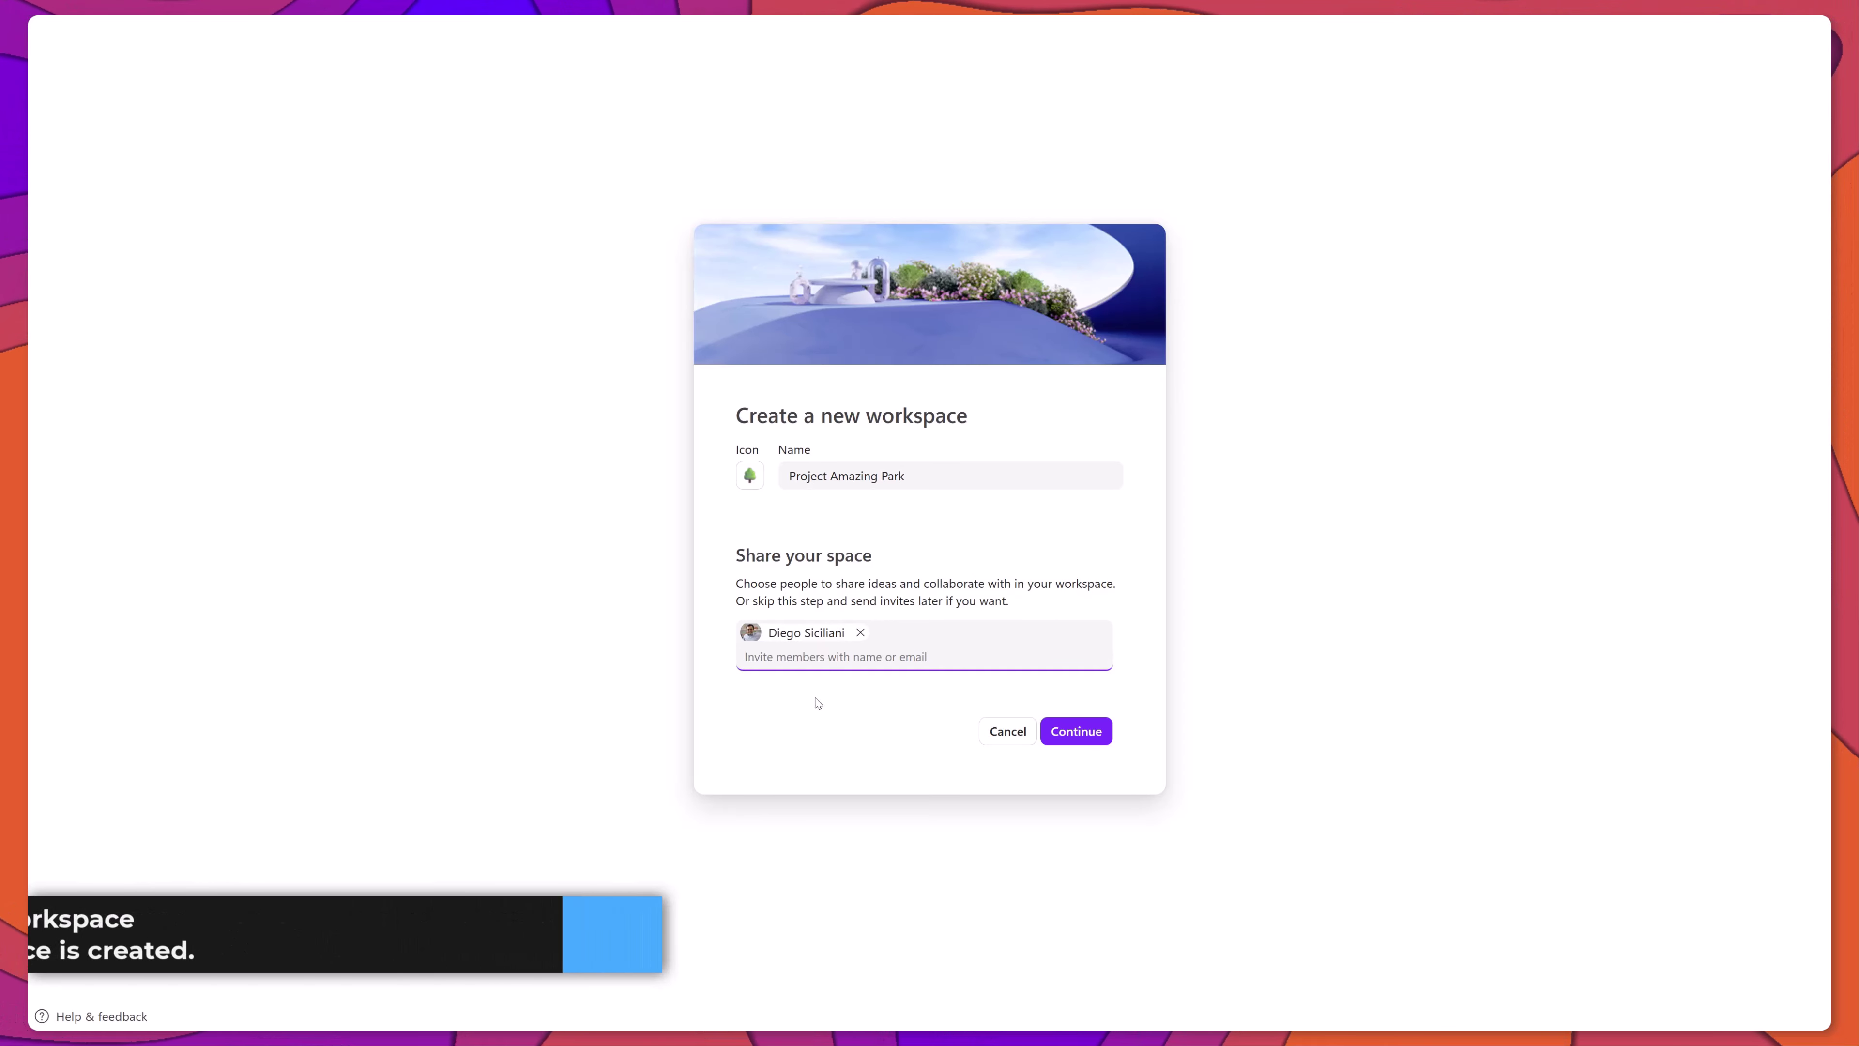
click(1073, 733)
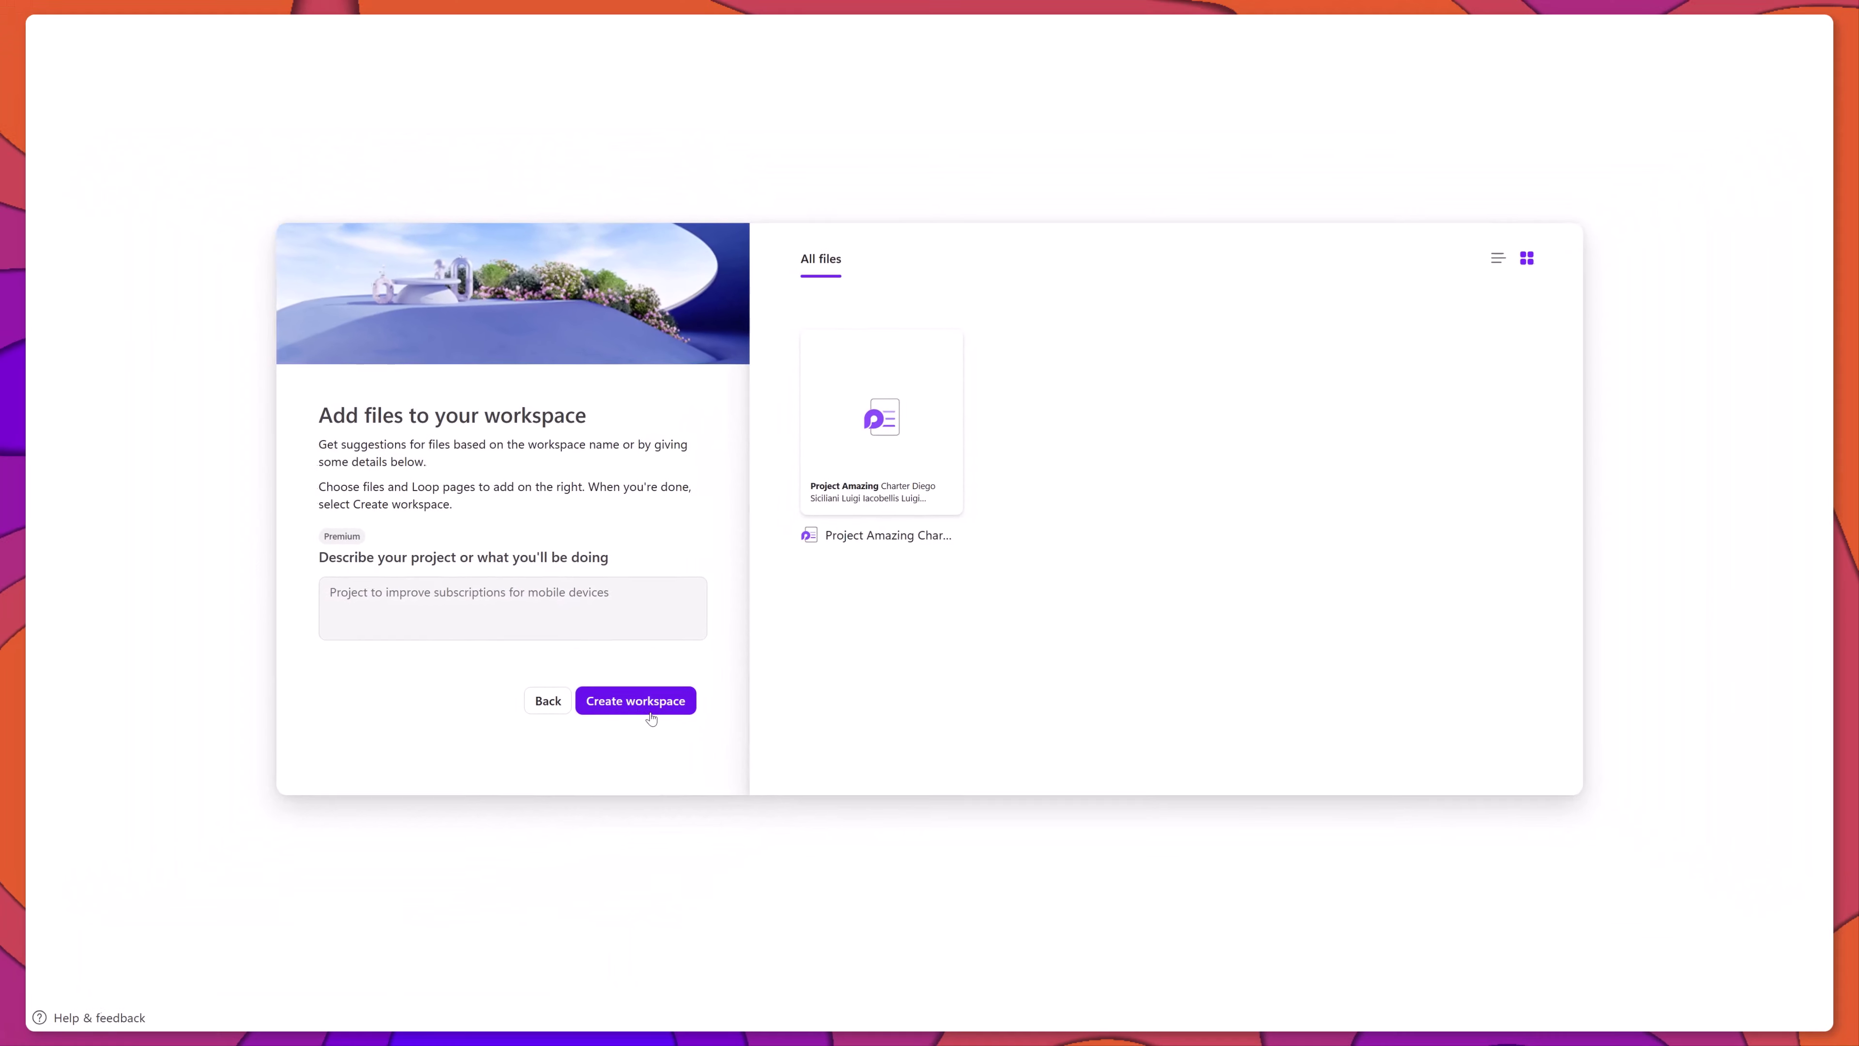
click(635, 701)
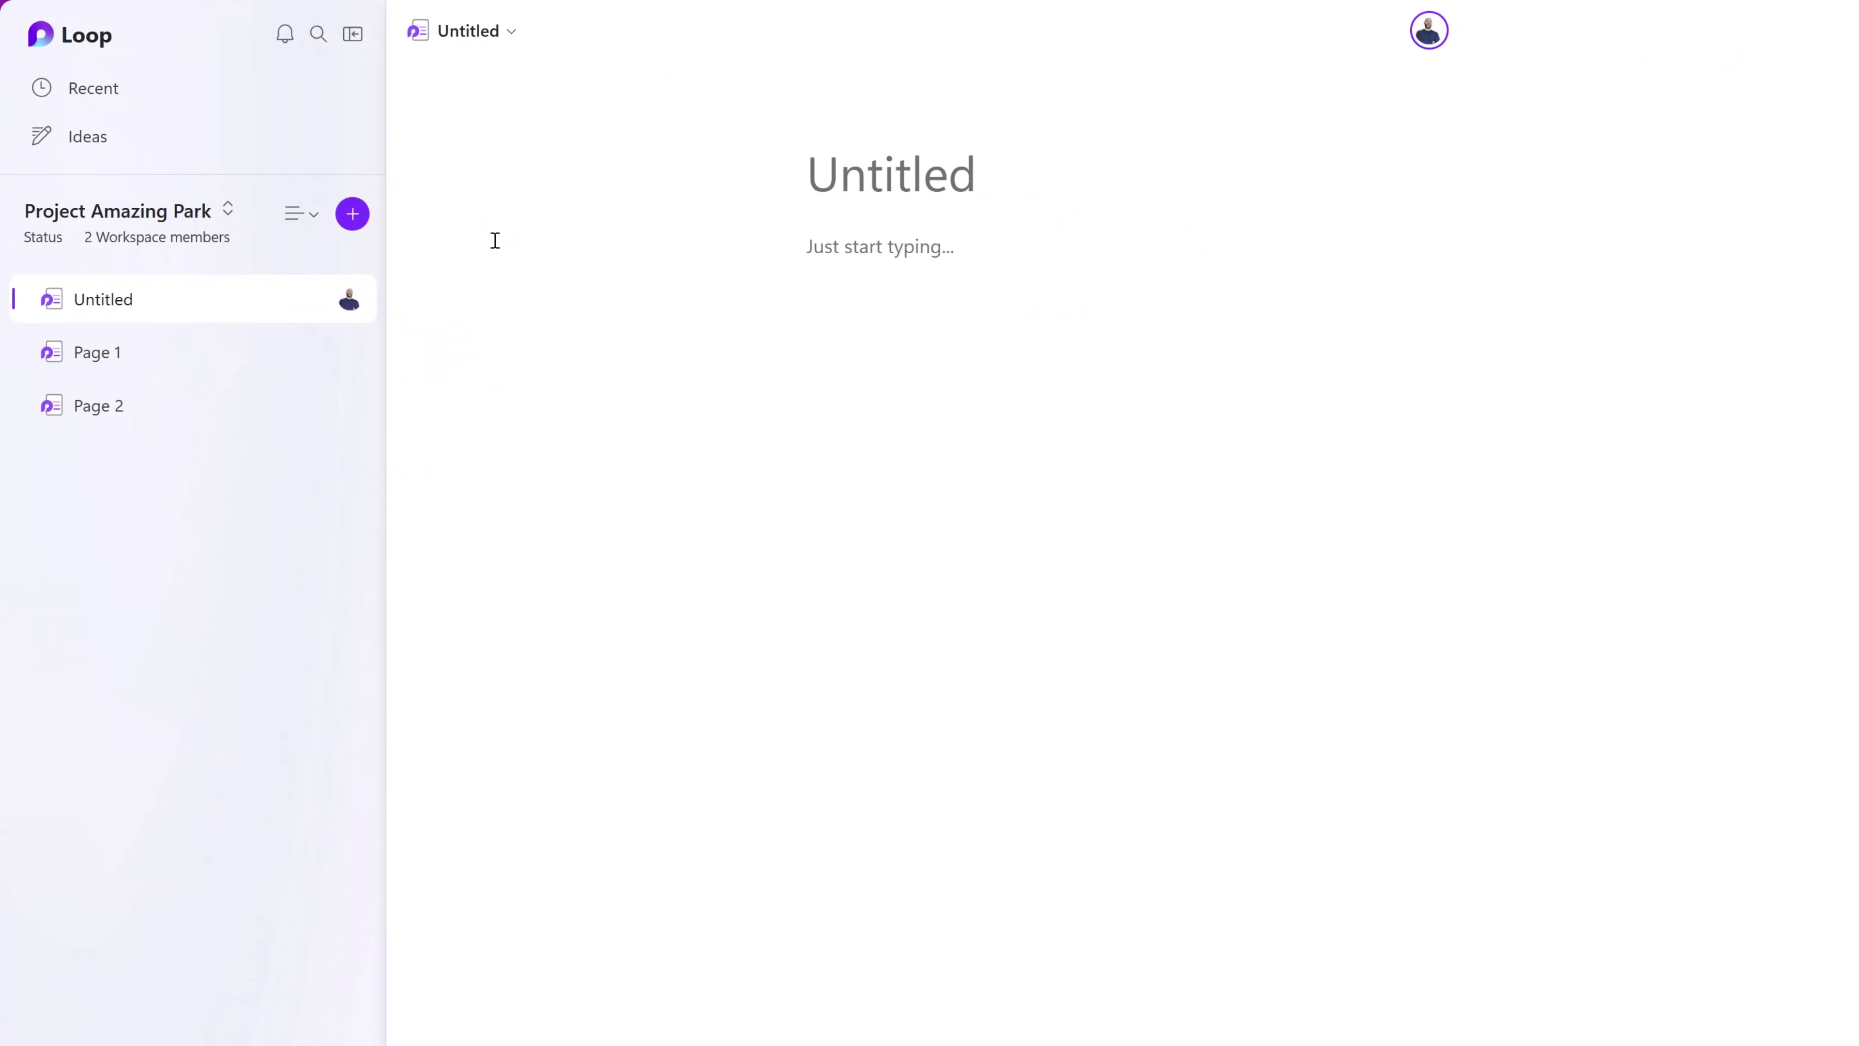
View the recent pages in the search and the notifications, closing each again
click(315, 35)
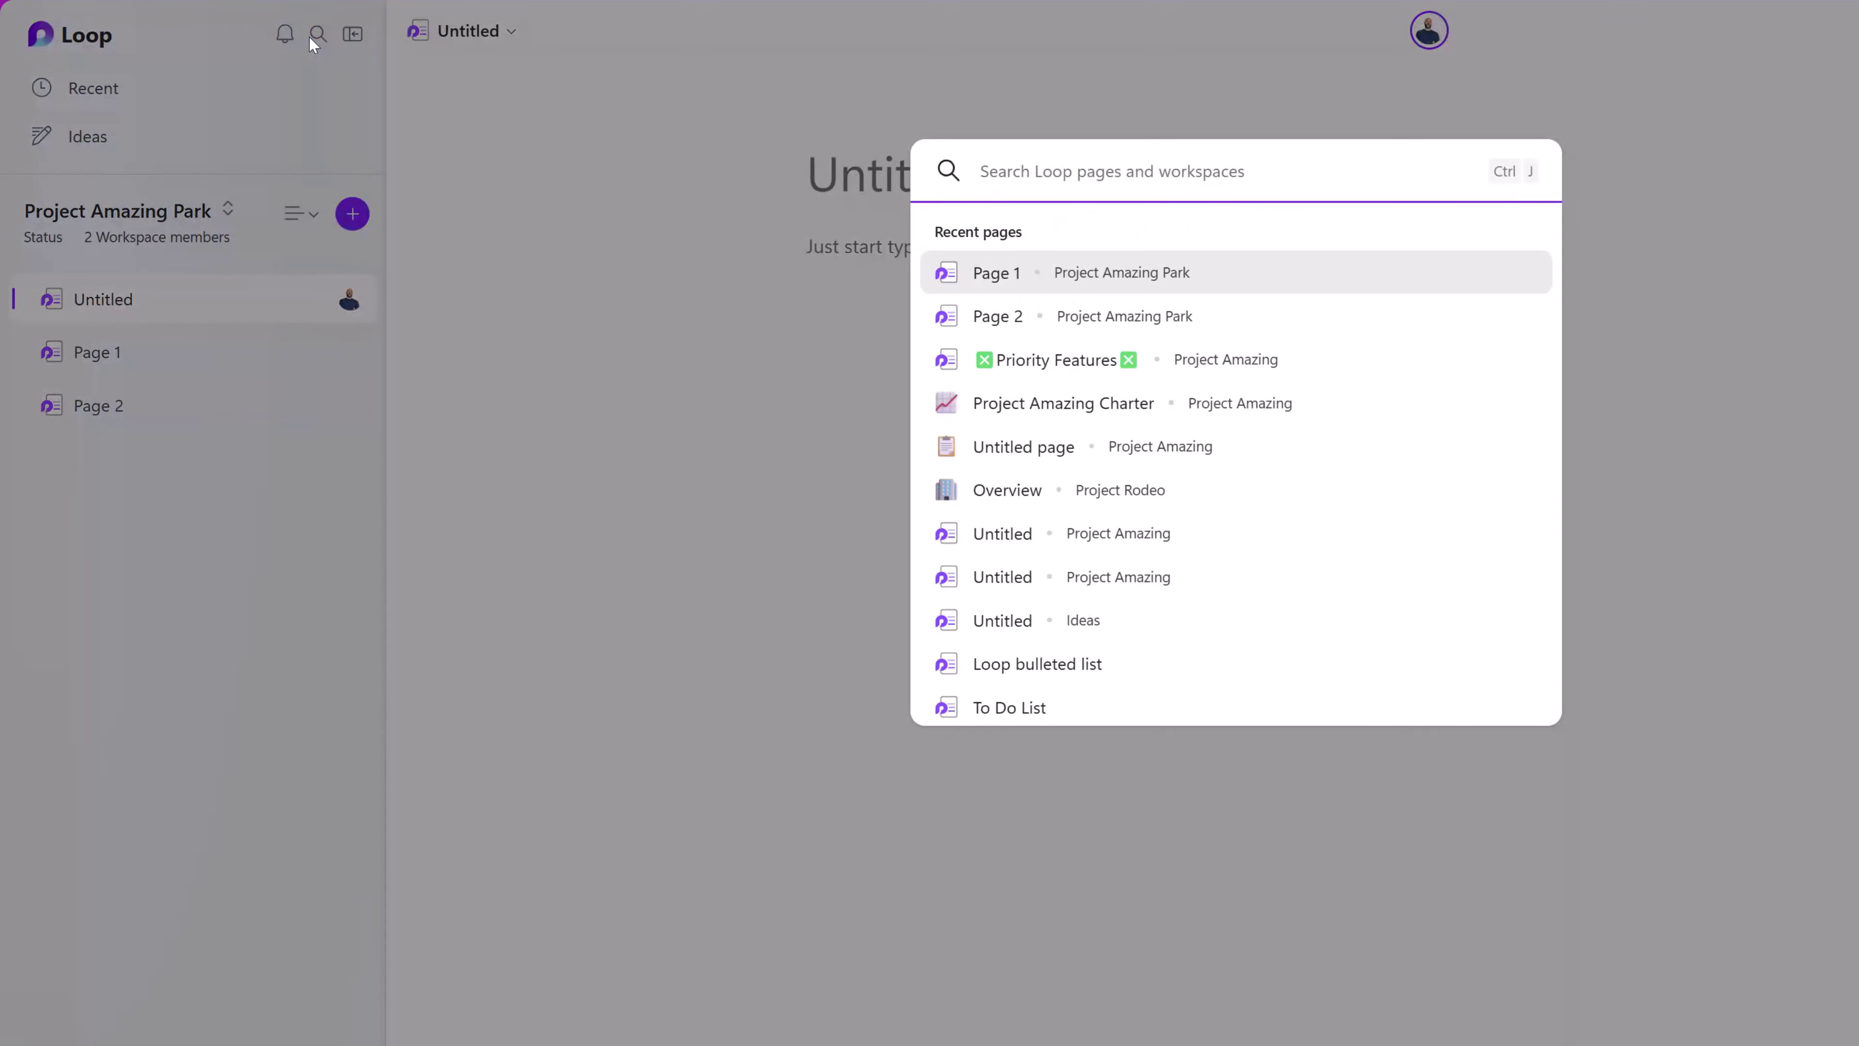
click(311, 40)
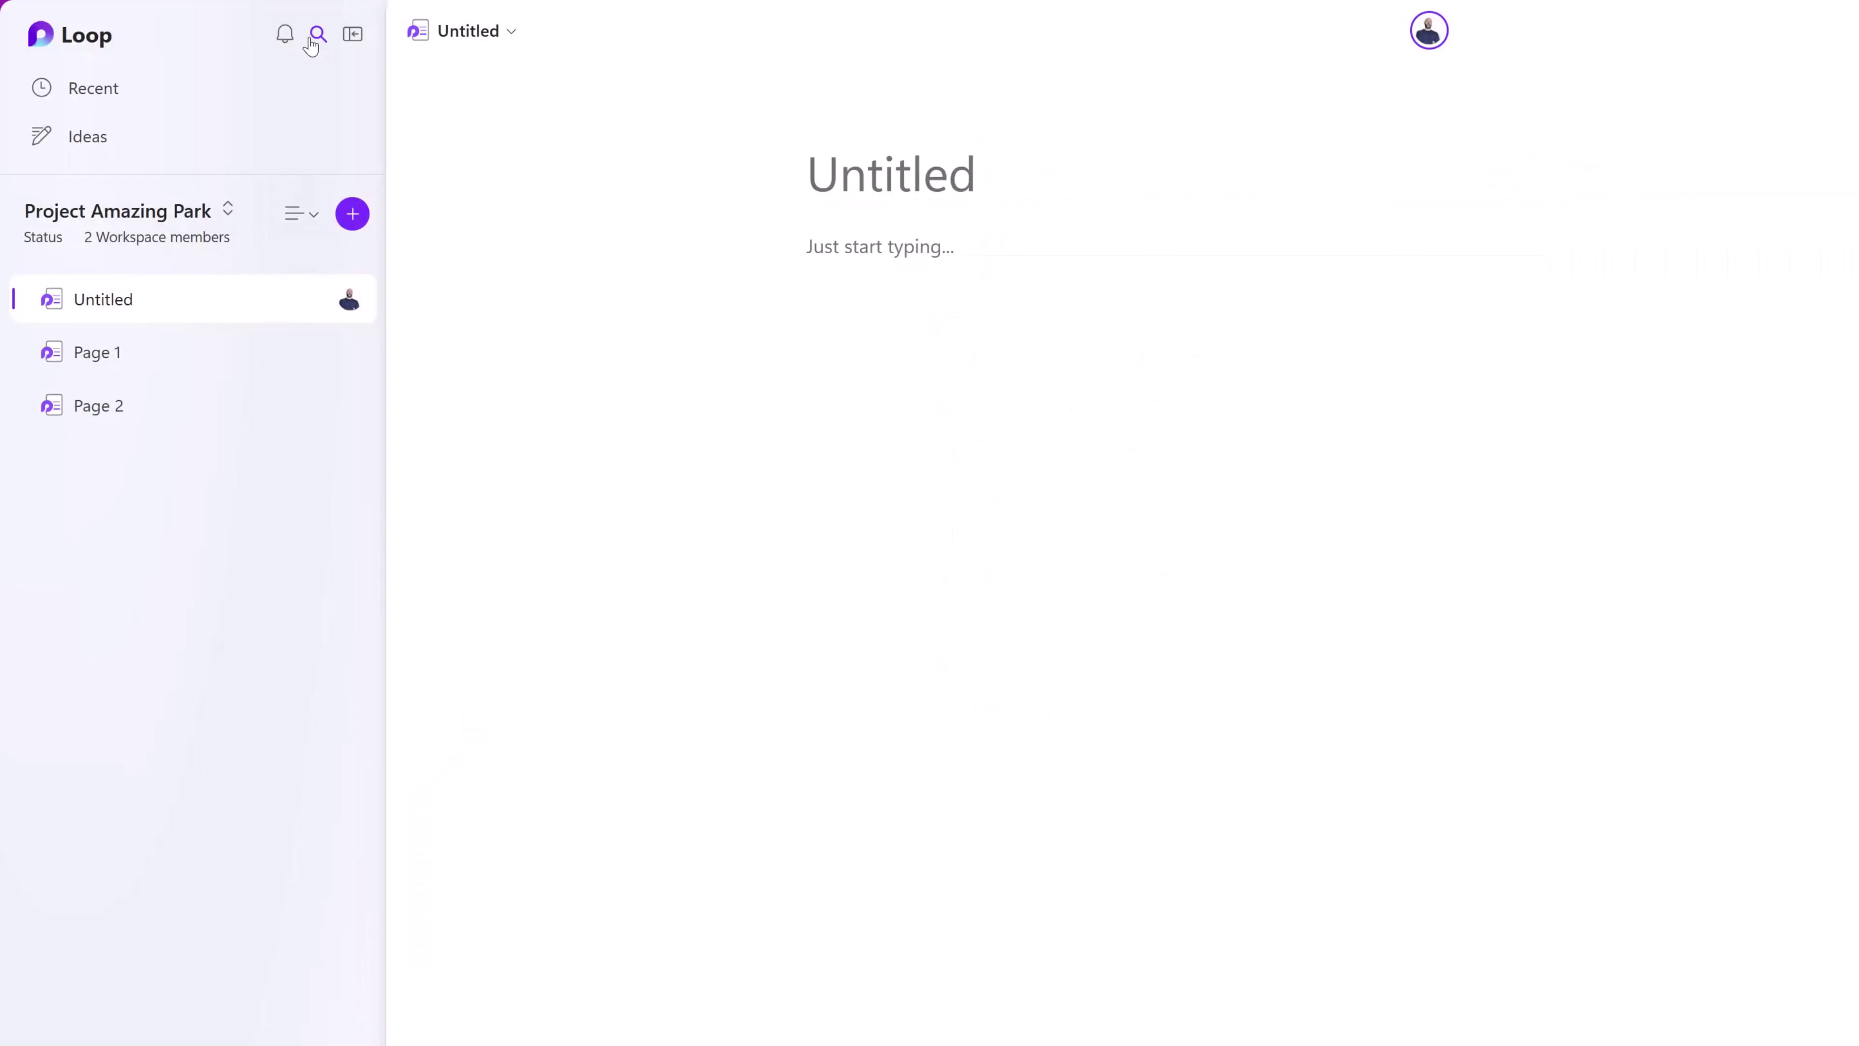
click(284, 35)
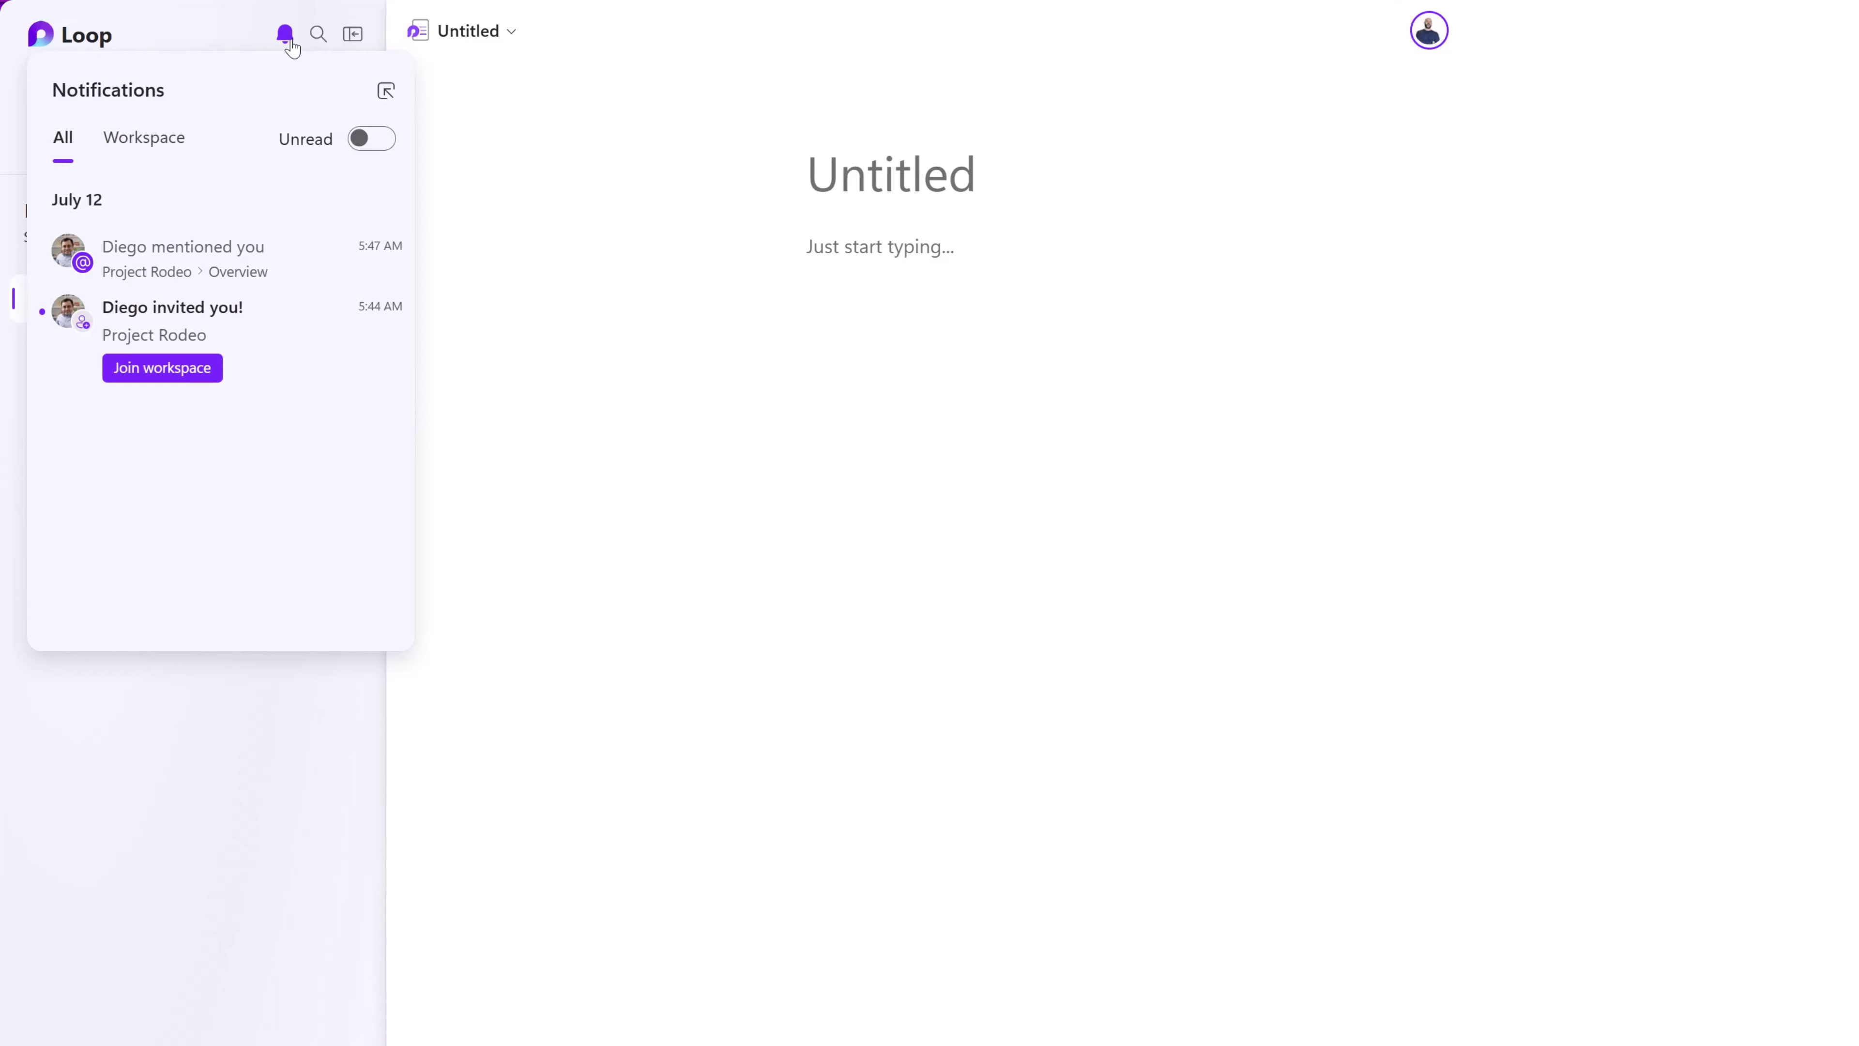
click(291, 42)
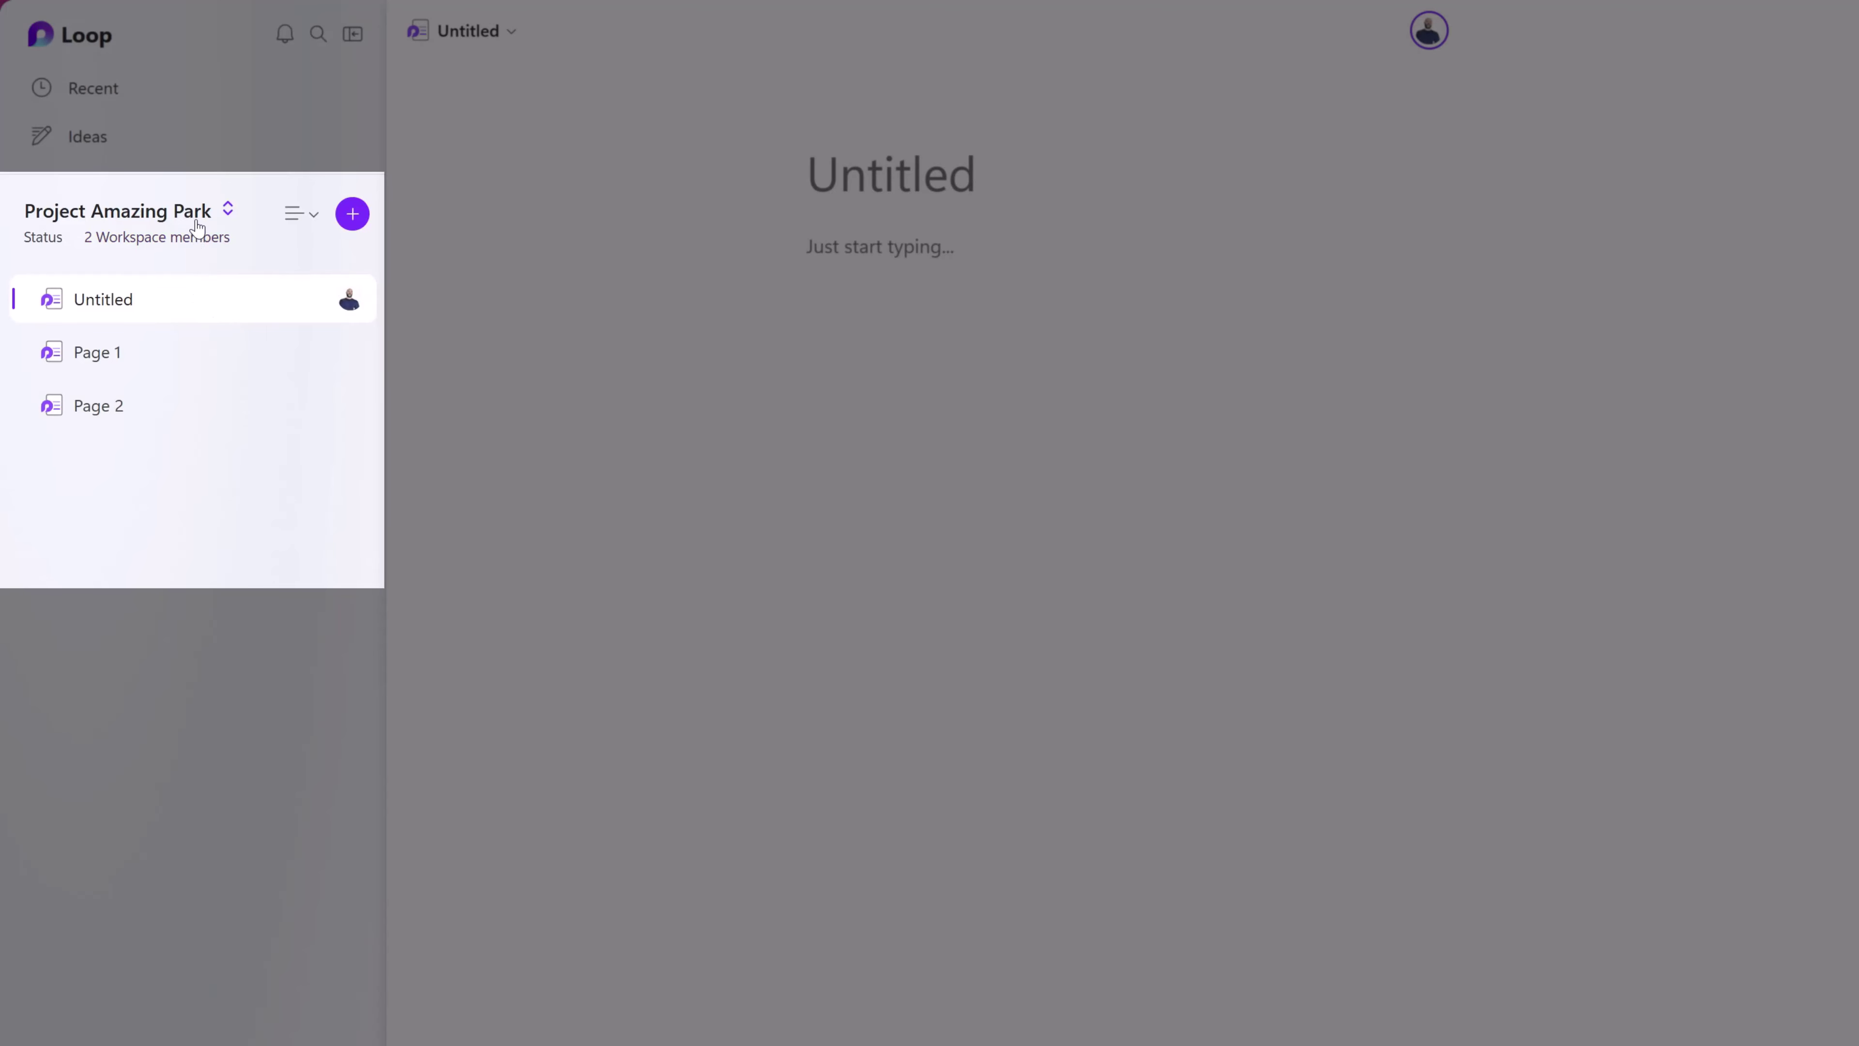
Switch between Page 1, Page 2 and the Untitled page of the Project Amazing Park workspace, ending on Untitled
click(197, 224)
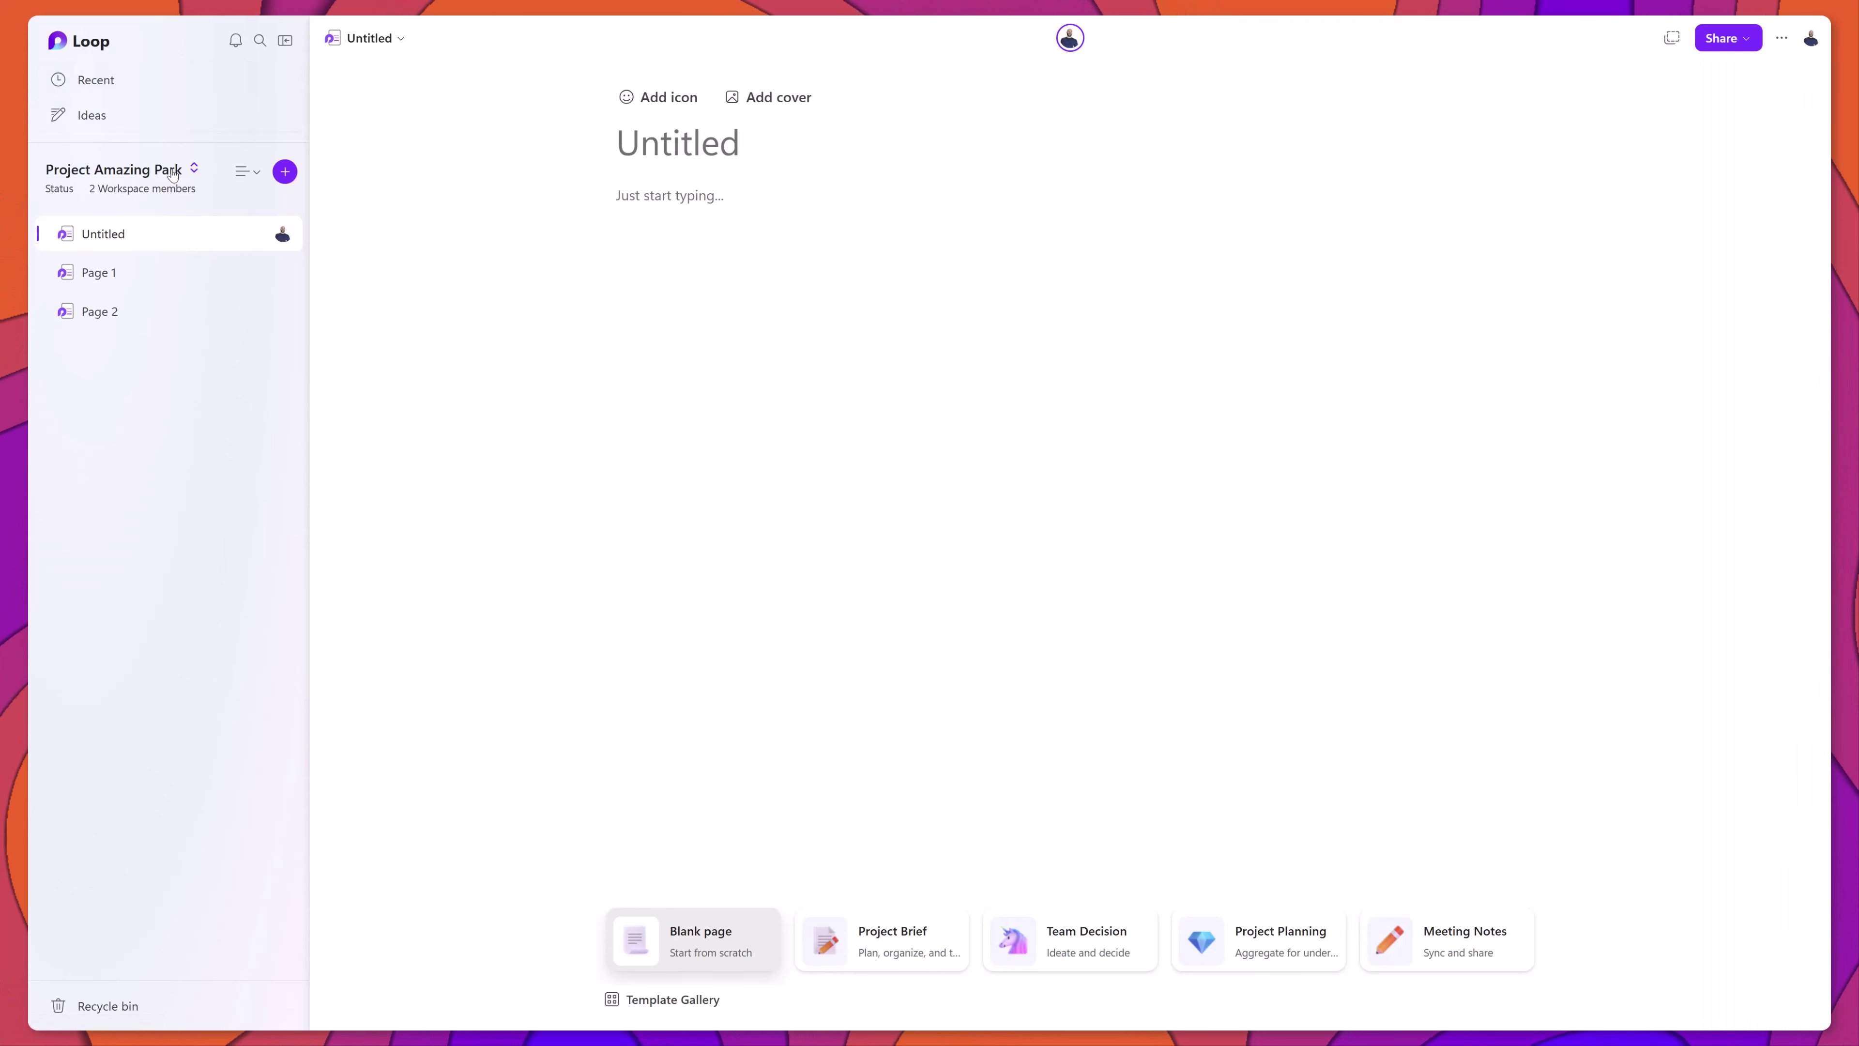
click(165, 278)
click(173, 322)
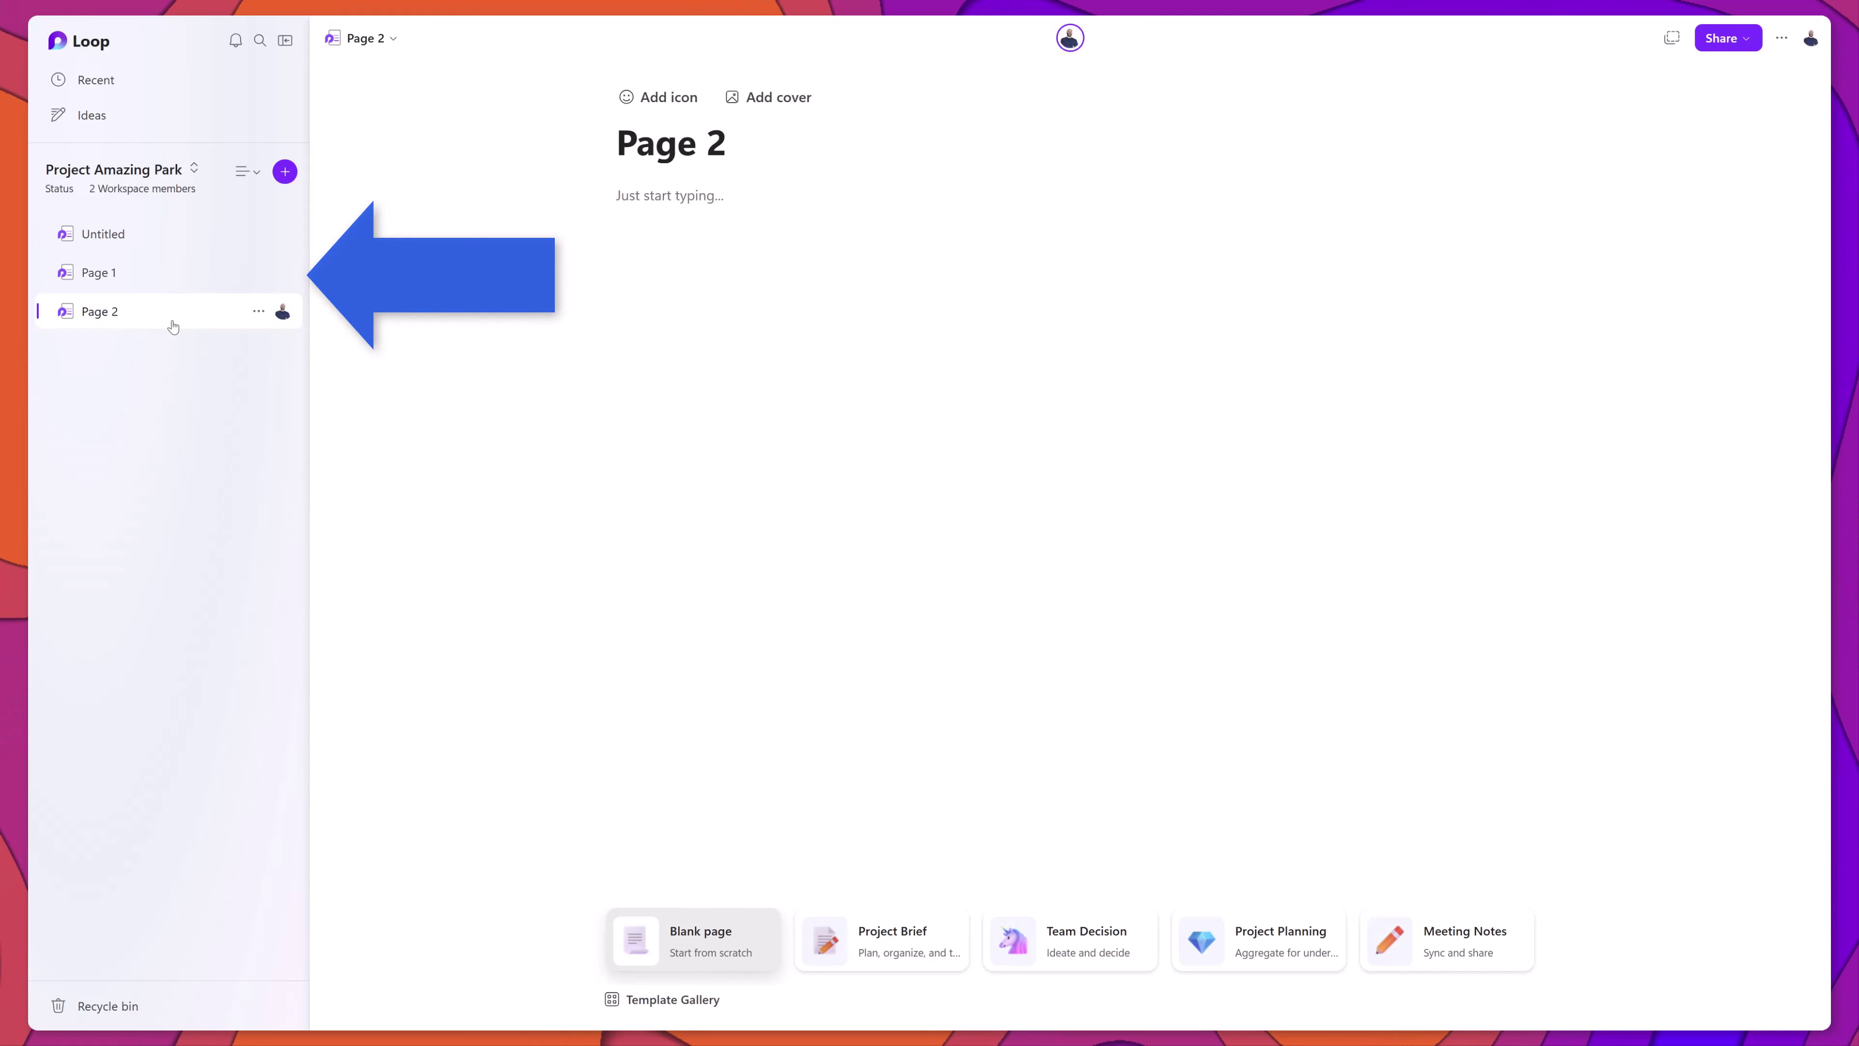
click(176, 235)
click(174, 277)
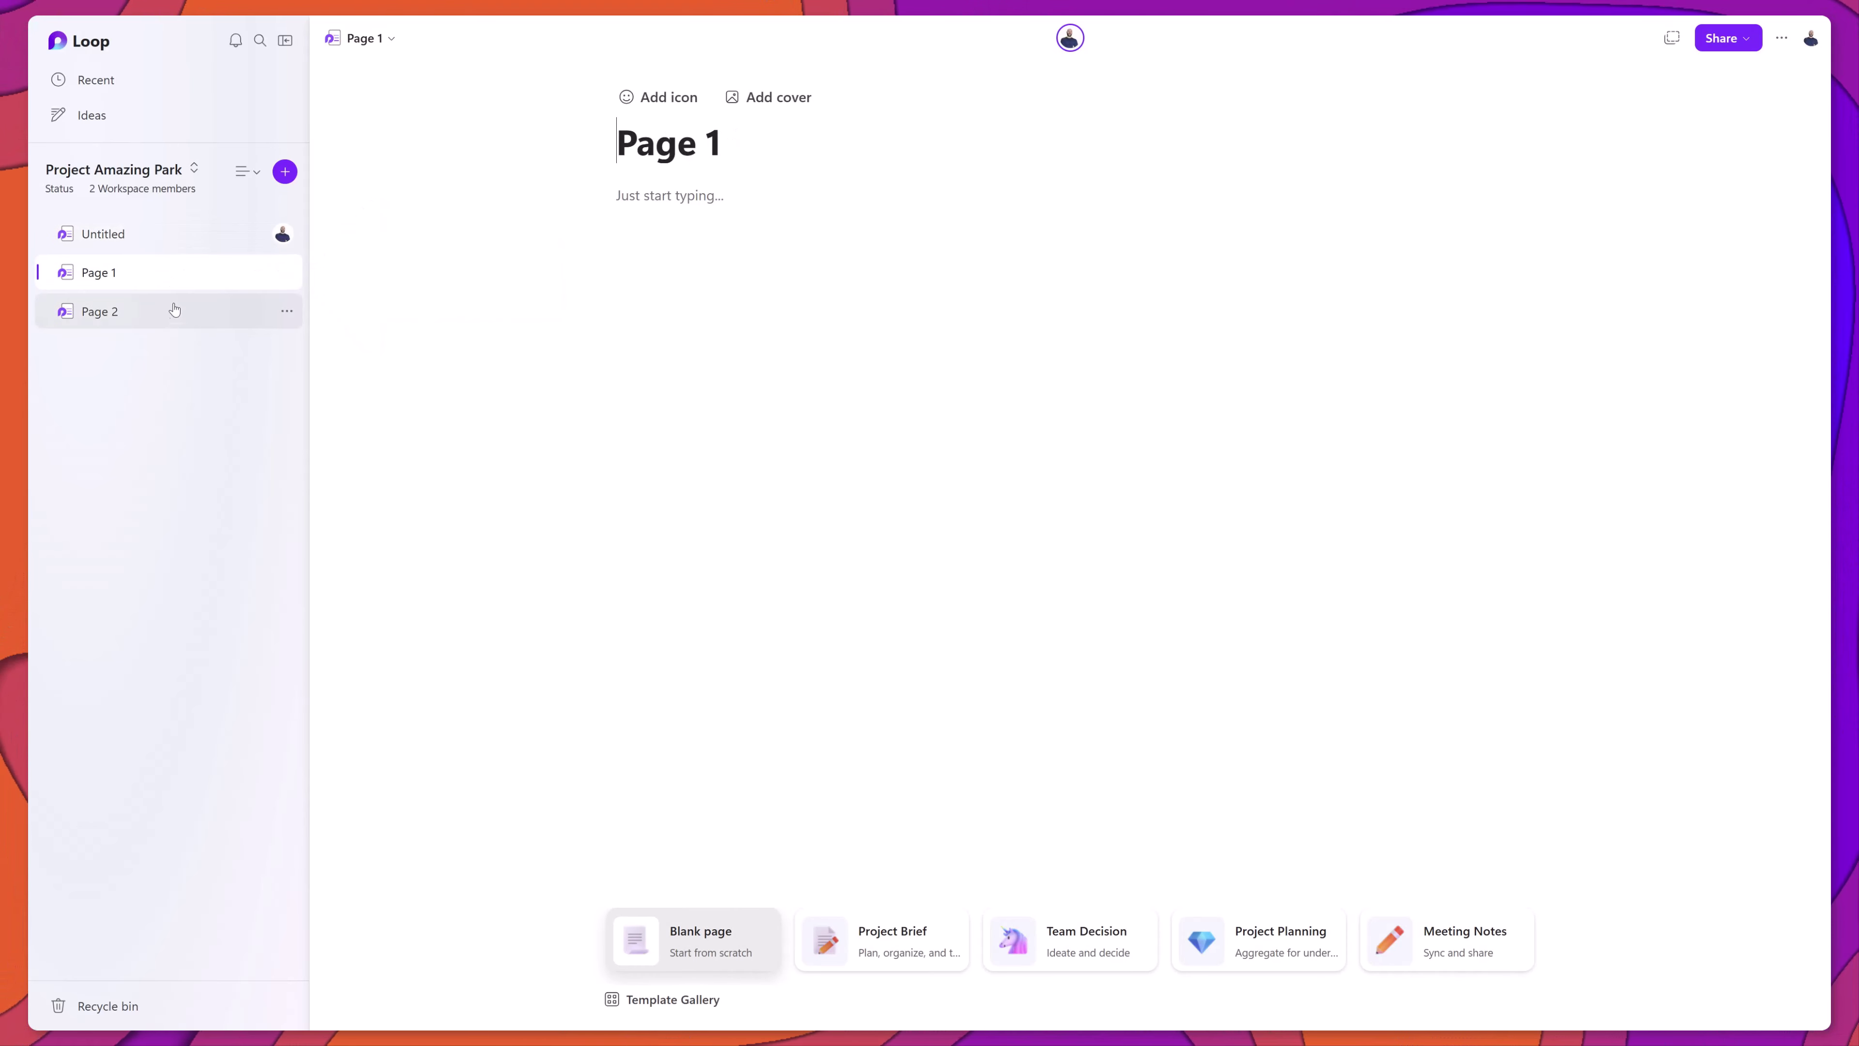
click(173, 314)
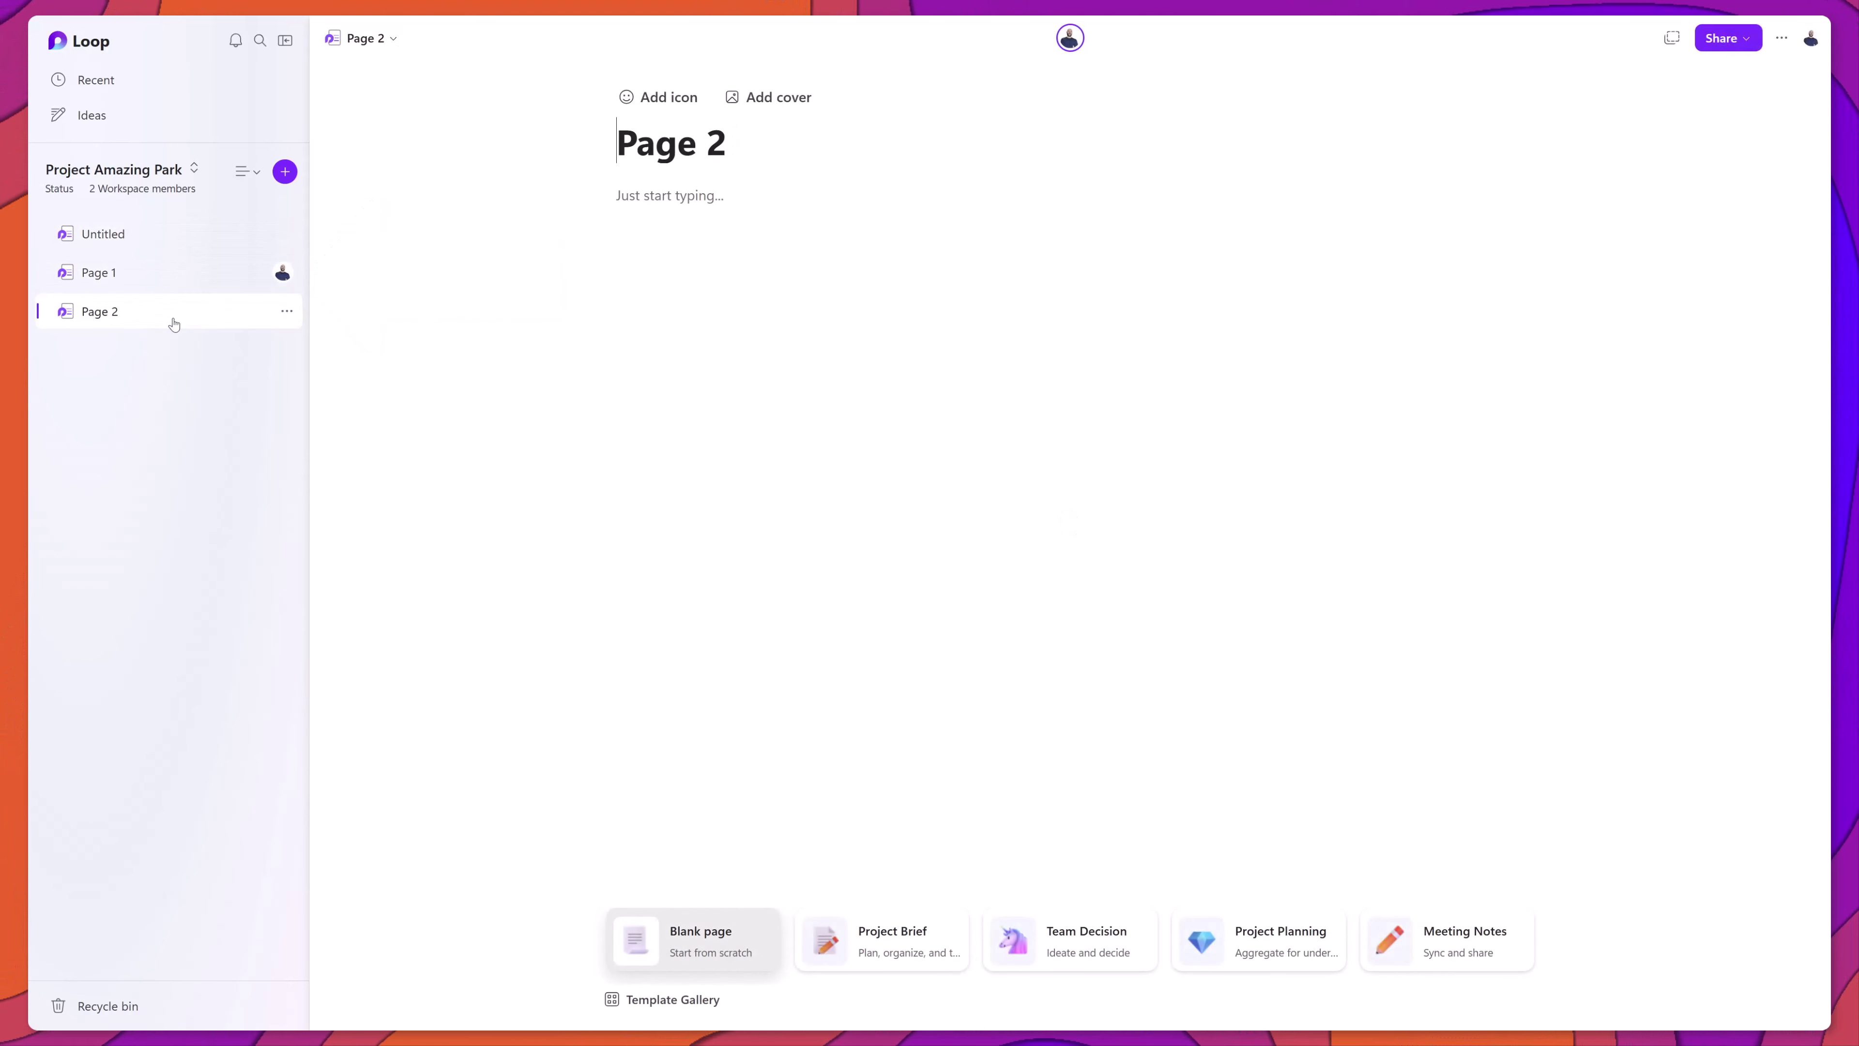
click(172, 285)
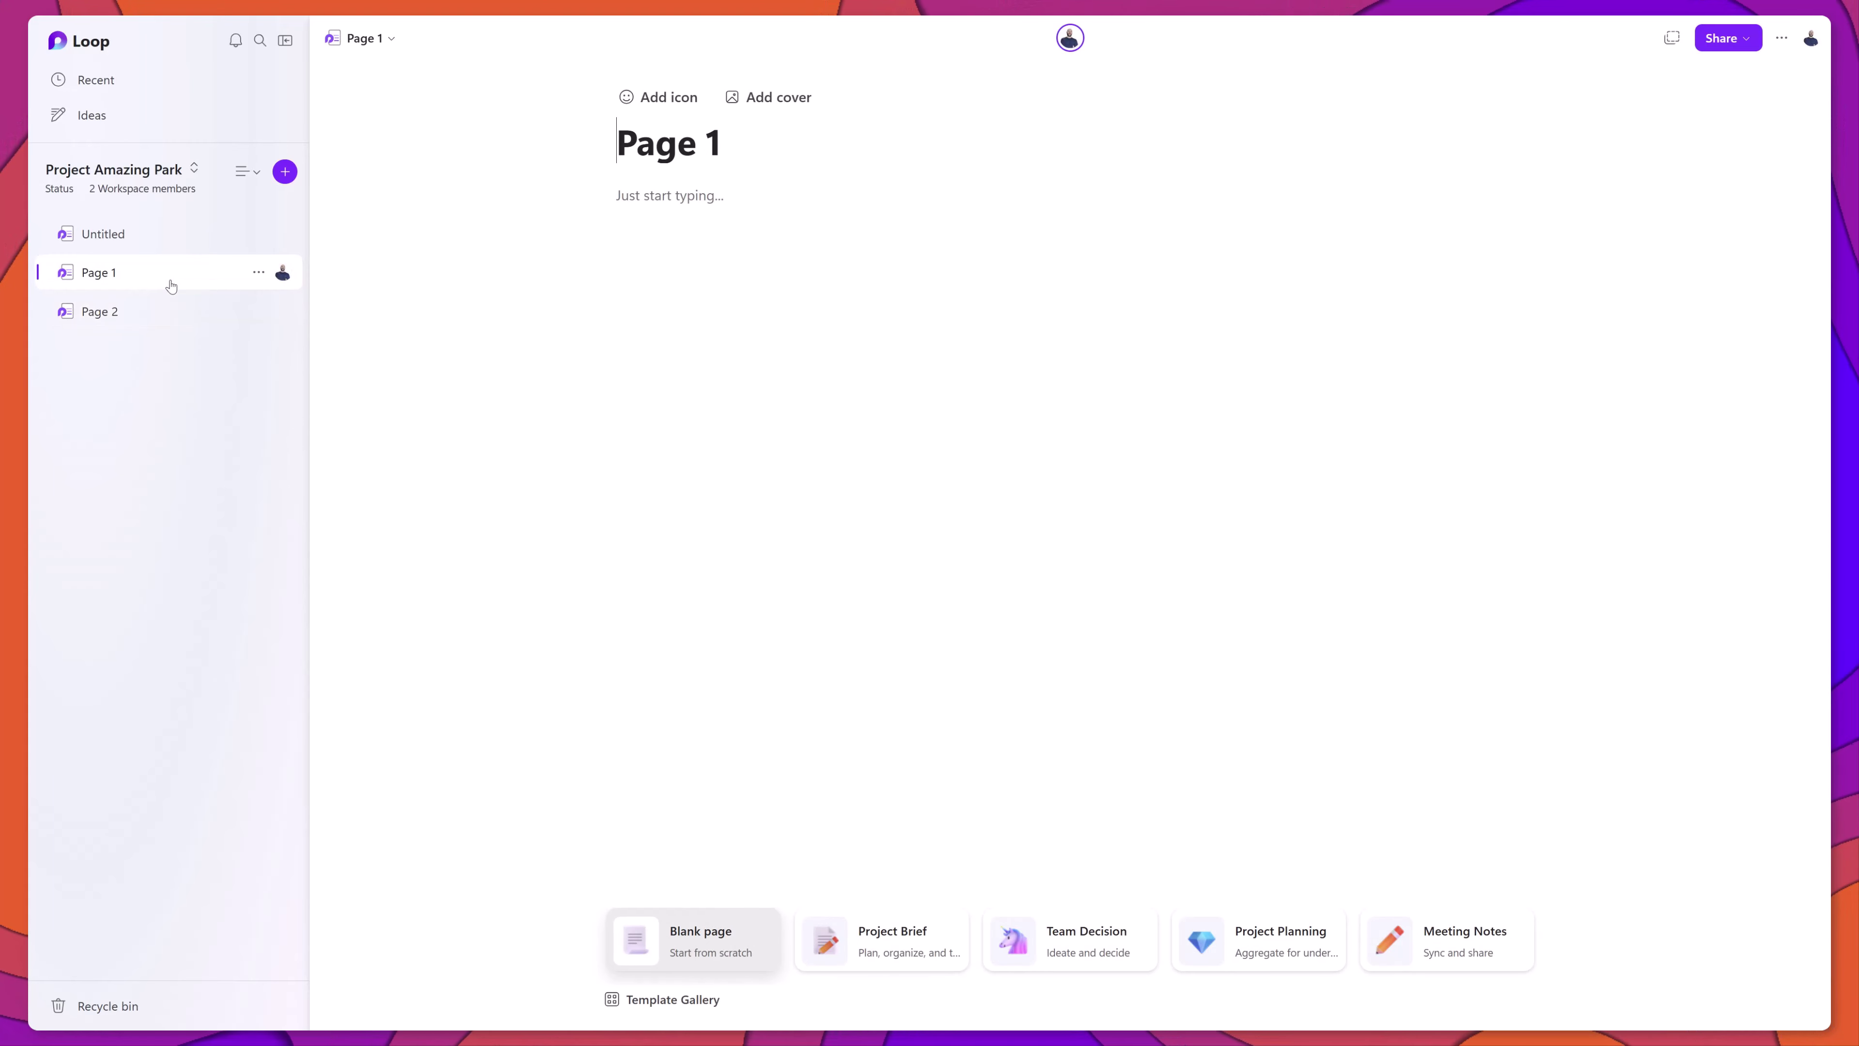
click(175, 235)
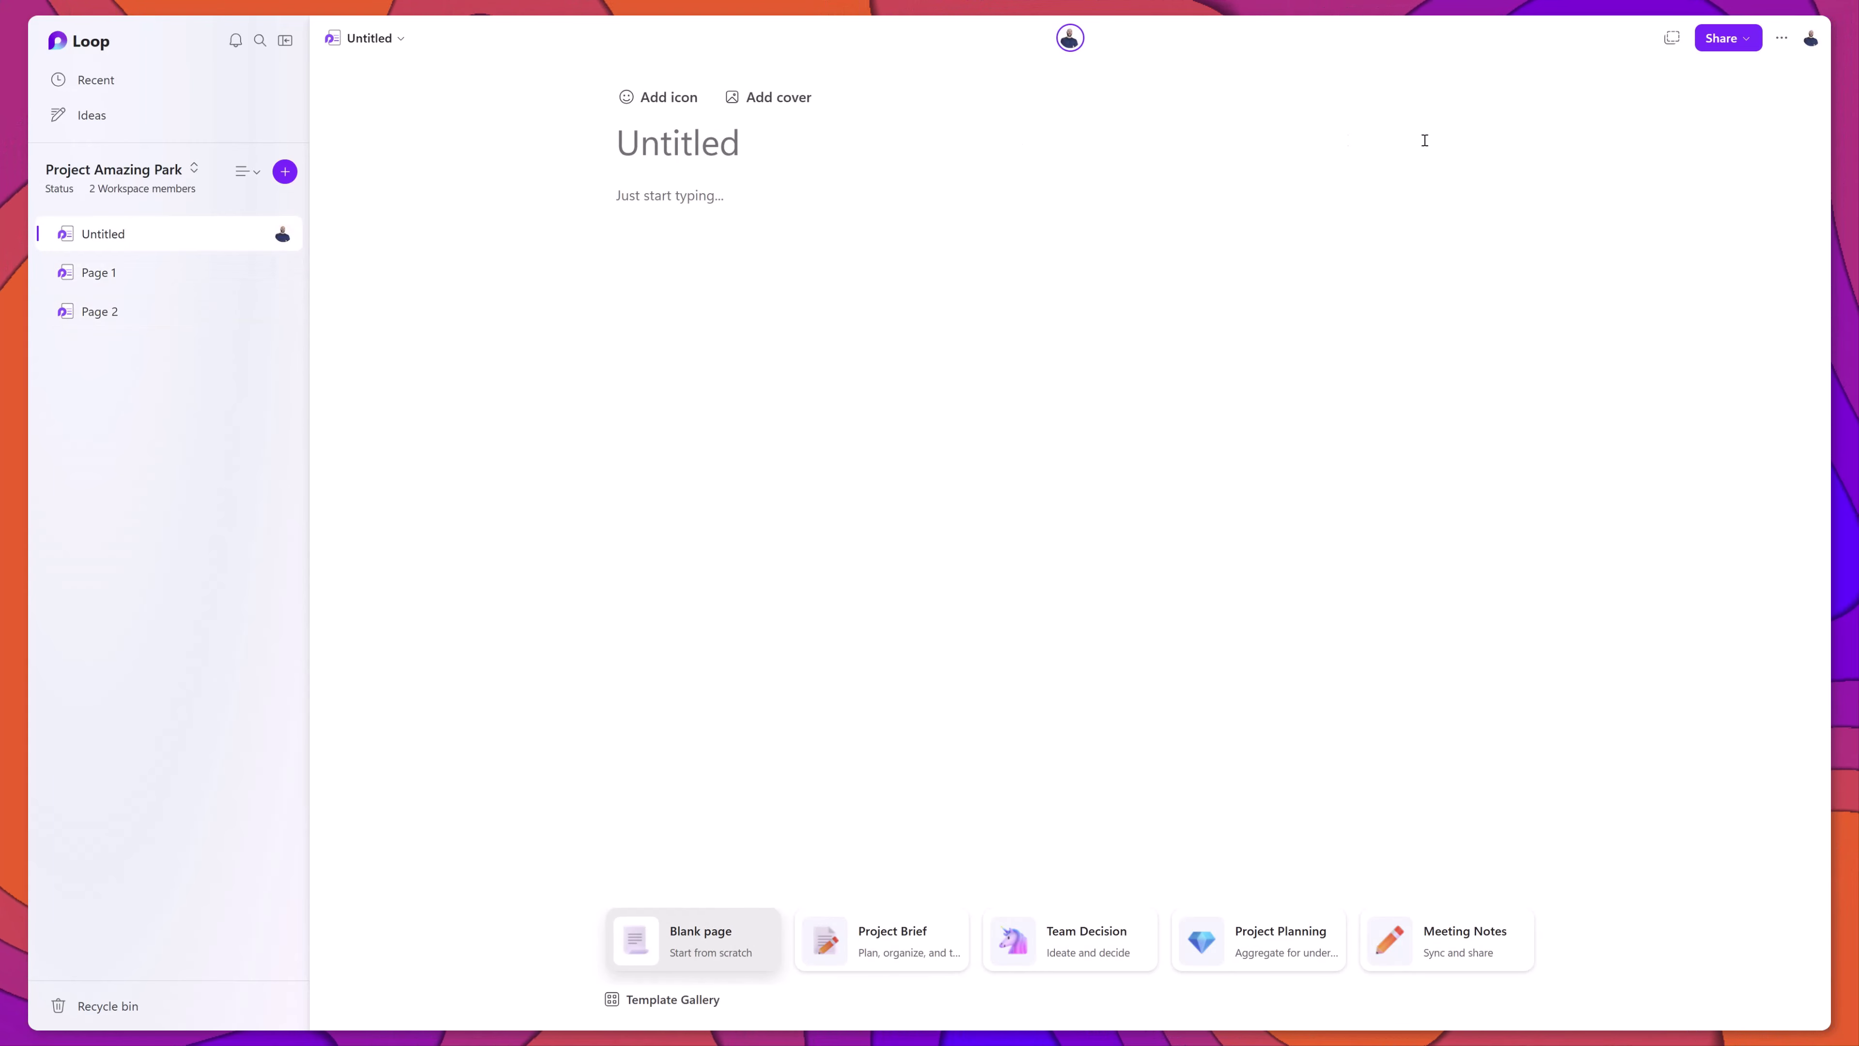
Review the sharing options for the Untitled page and close them without sharing
click(1744, 40)
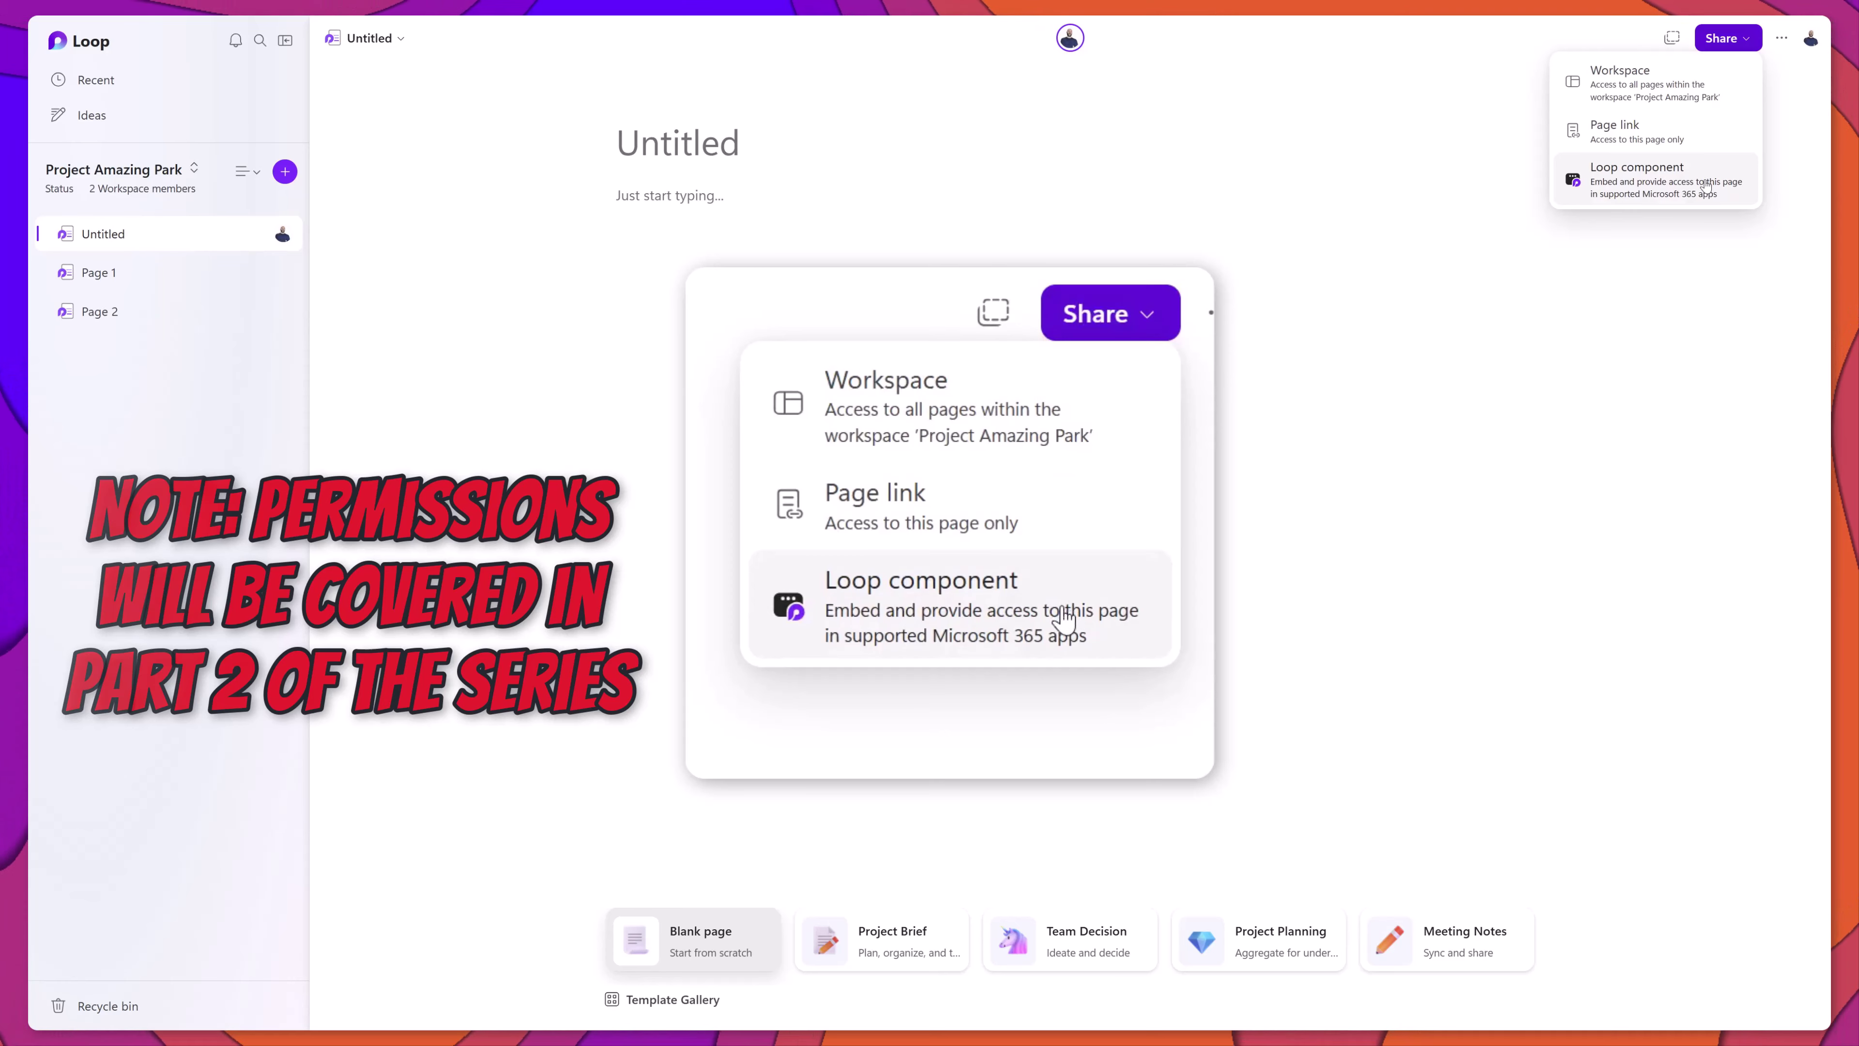
click(1485, 106)
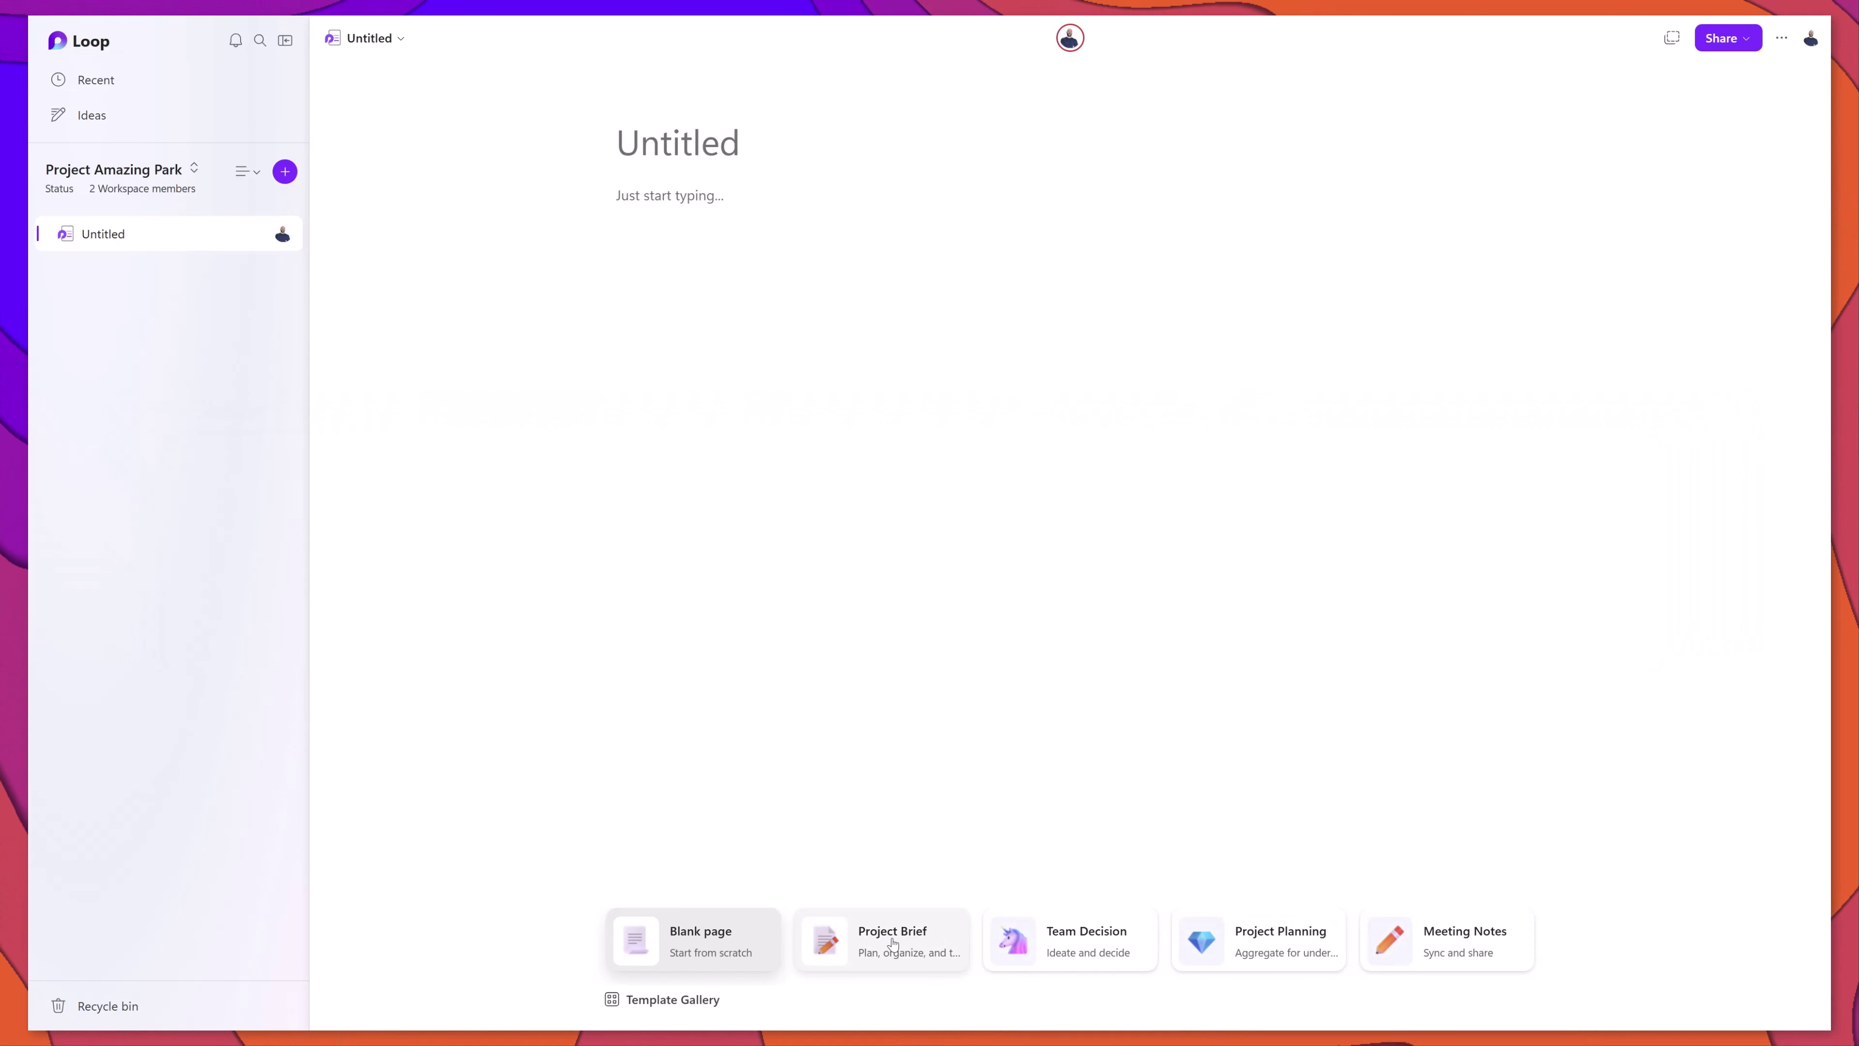
Preview the Project Brief template on the Untitled page with its sample content included
mouse_move(892, 941)
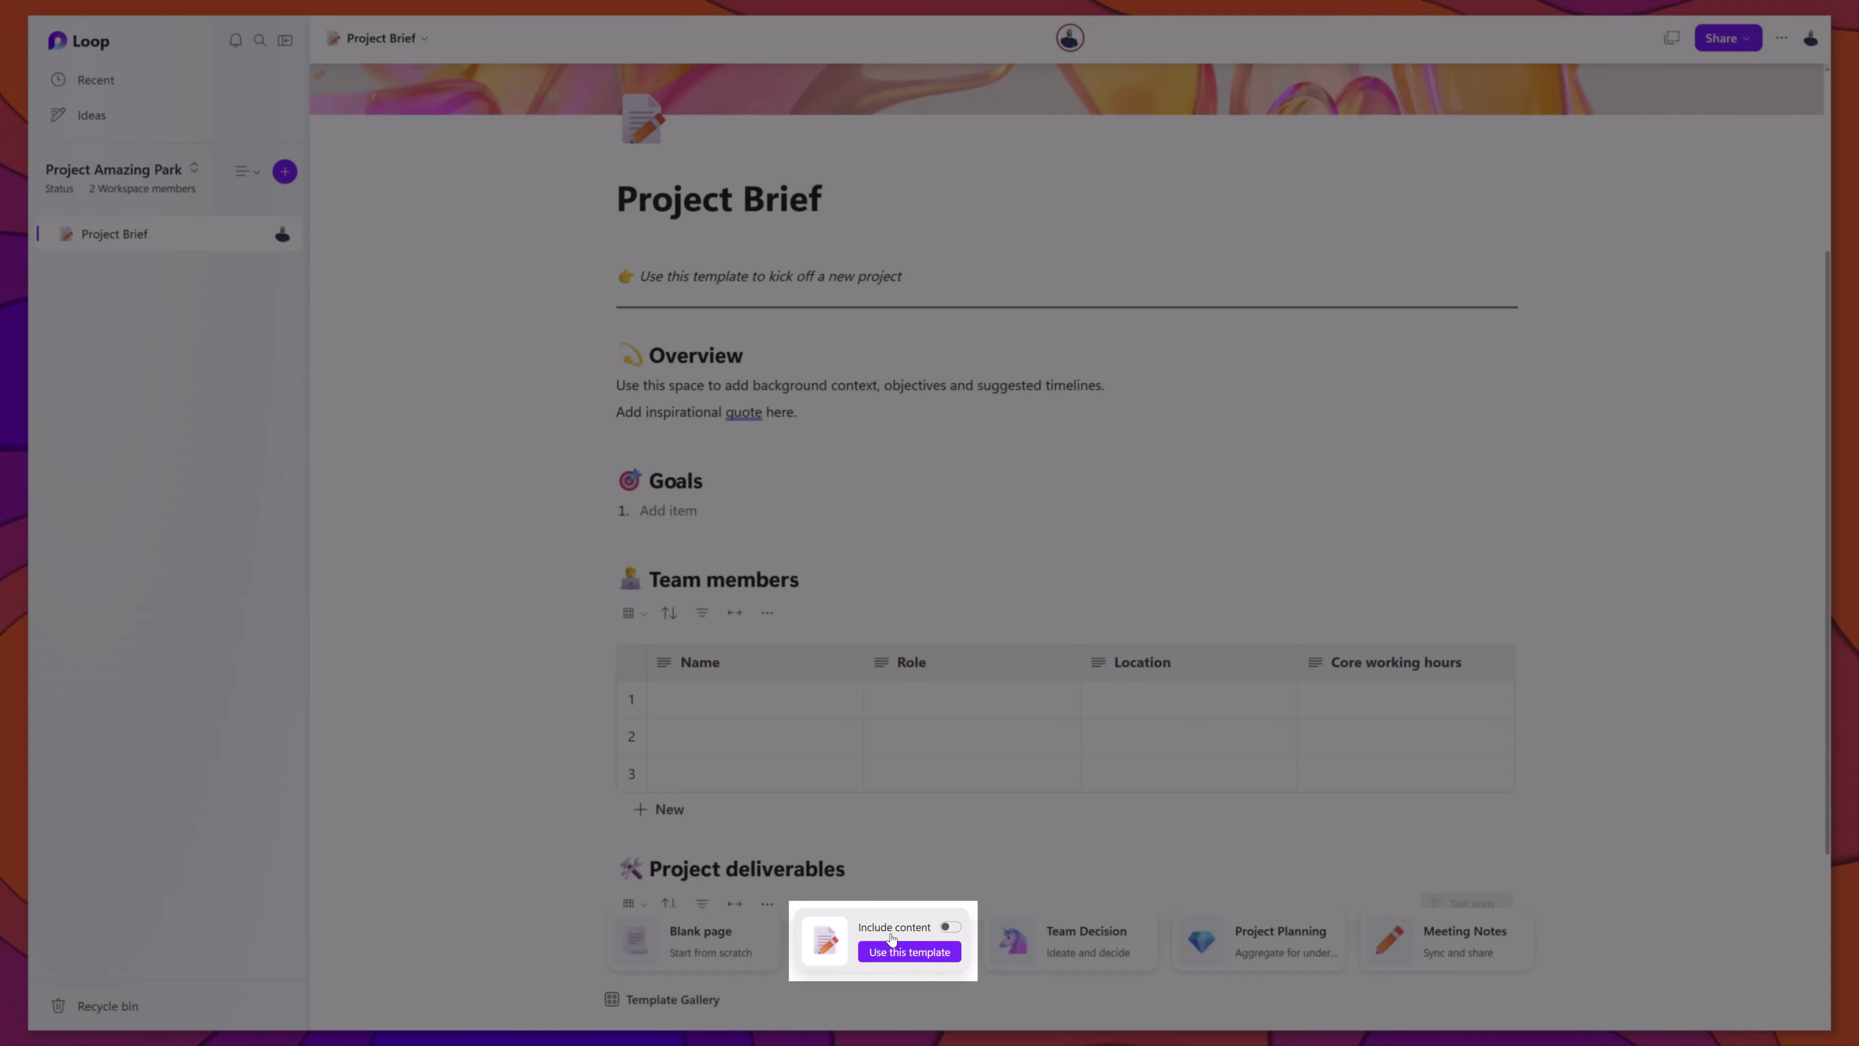
click(948, 928)
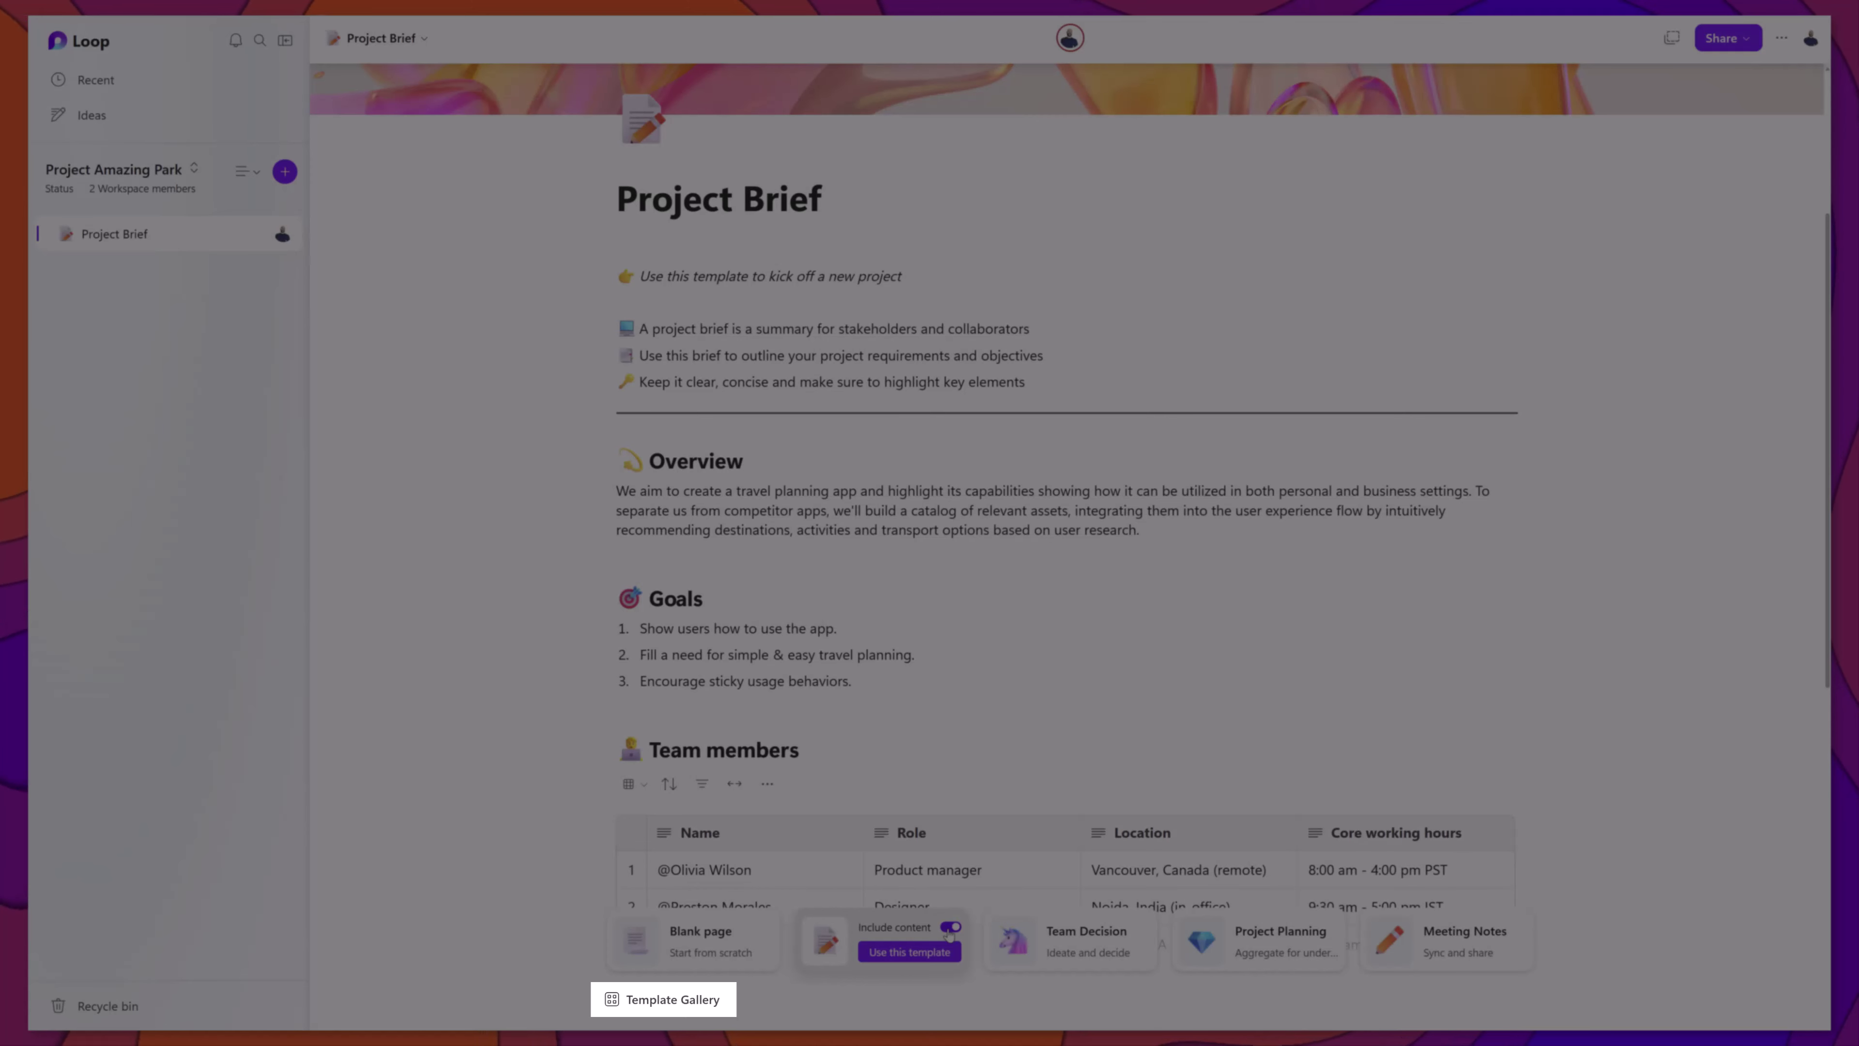
Open the Template Gallery and look through the list of available templates
click(711, 995)
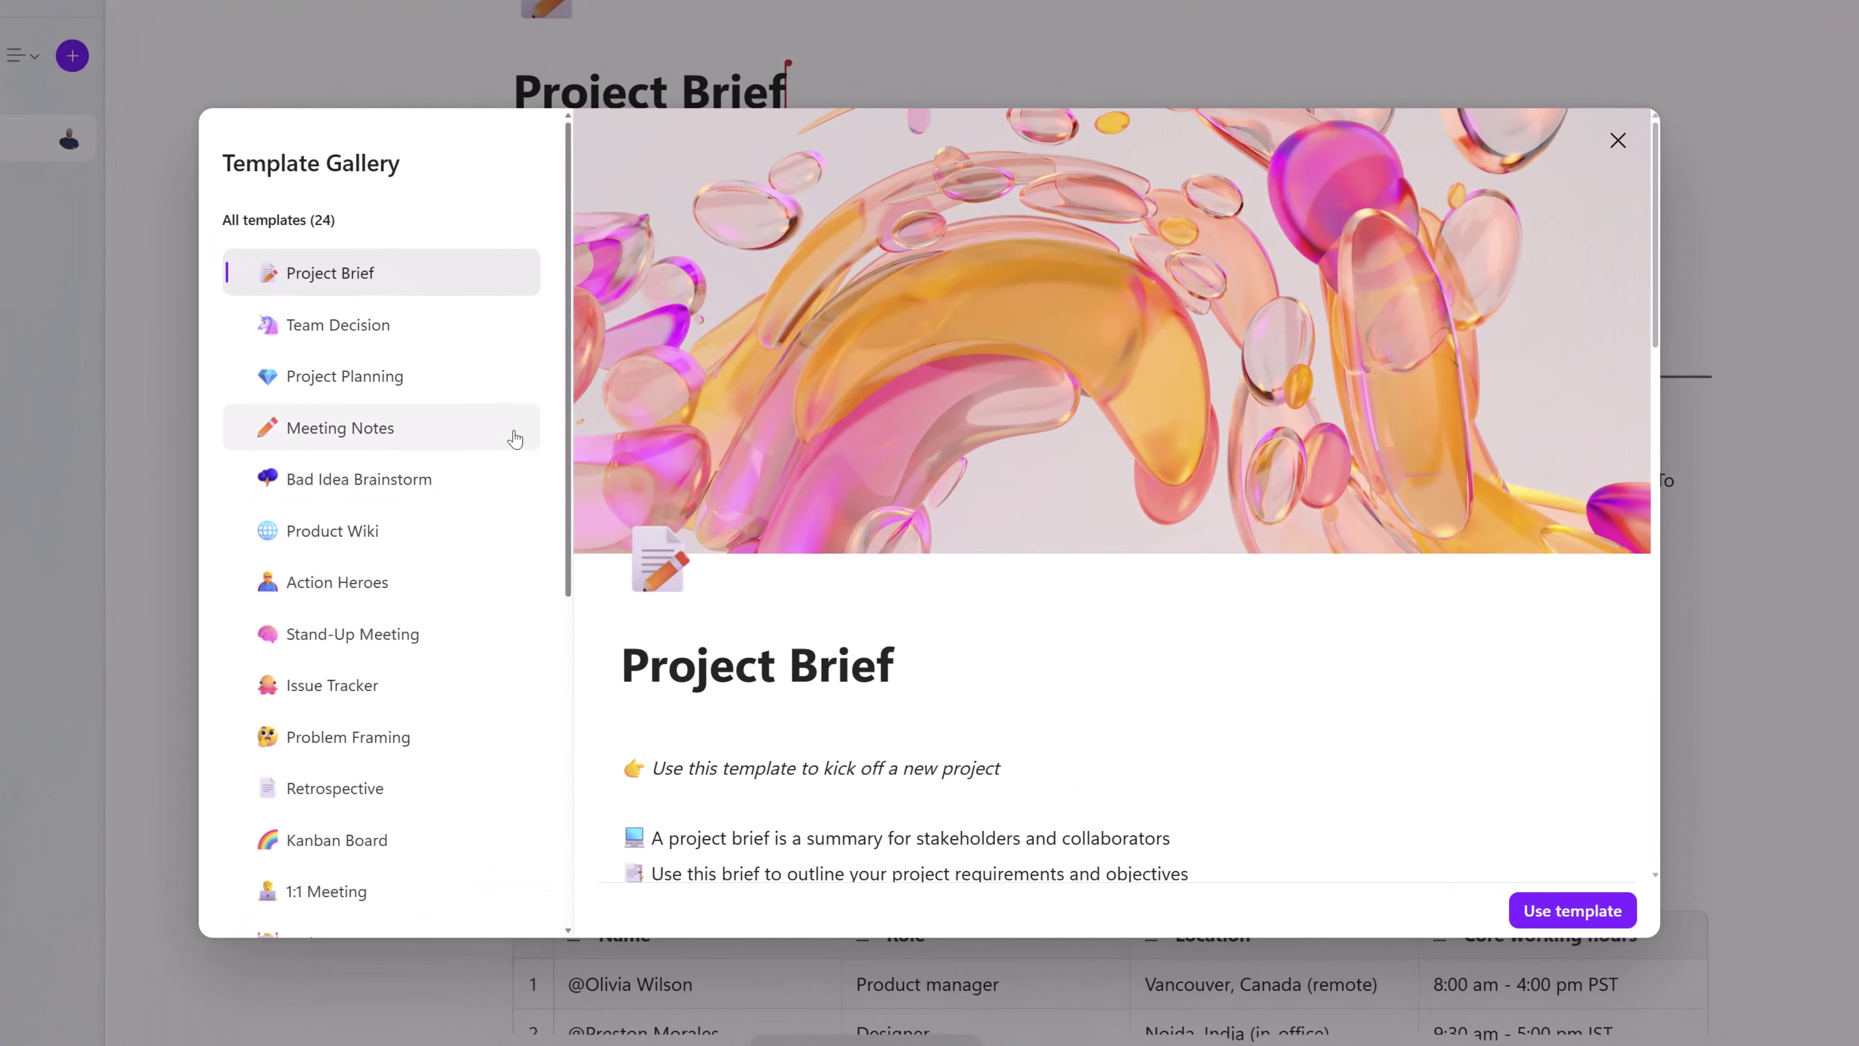
scroll(515, 436, down, 6)
scroll(516, 440, up, 6)
scroll(520, 446, down, 7)
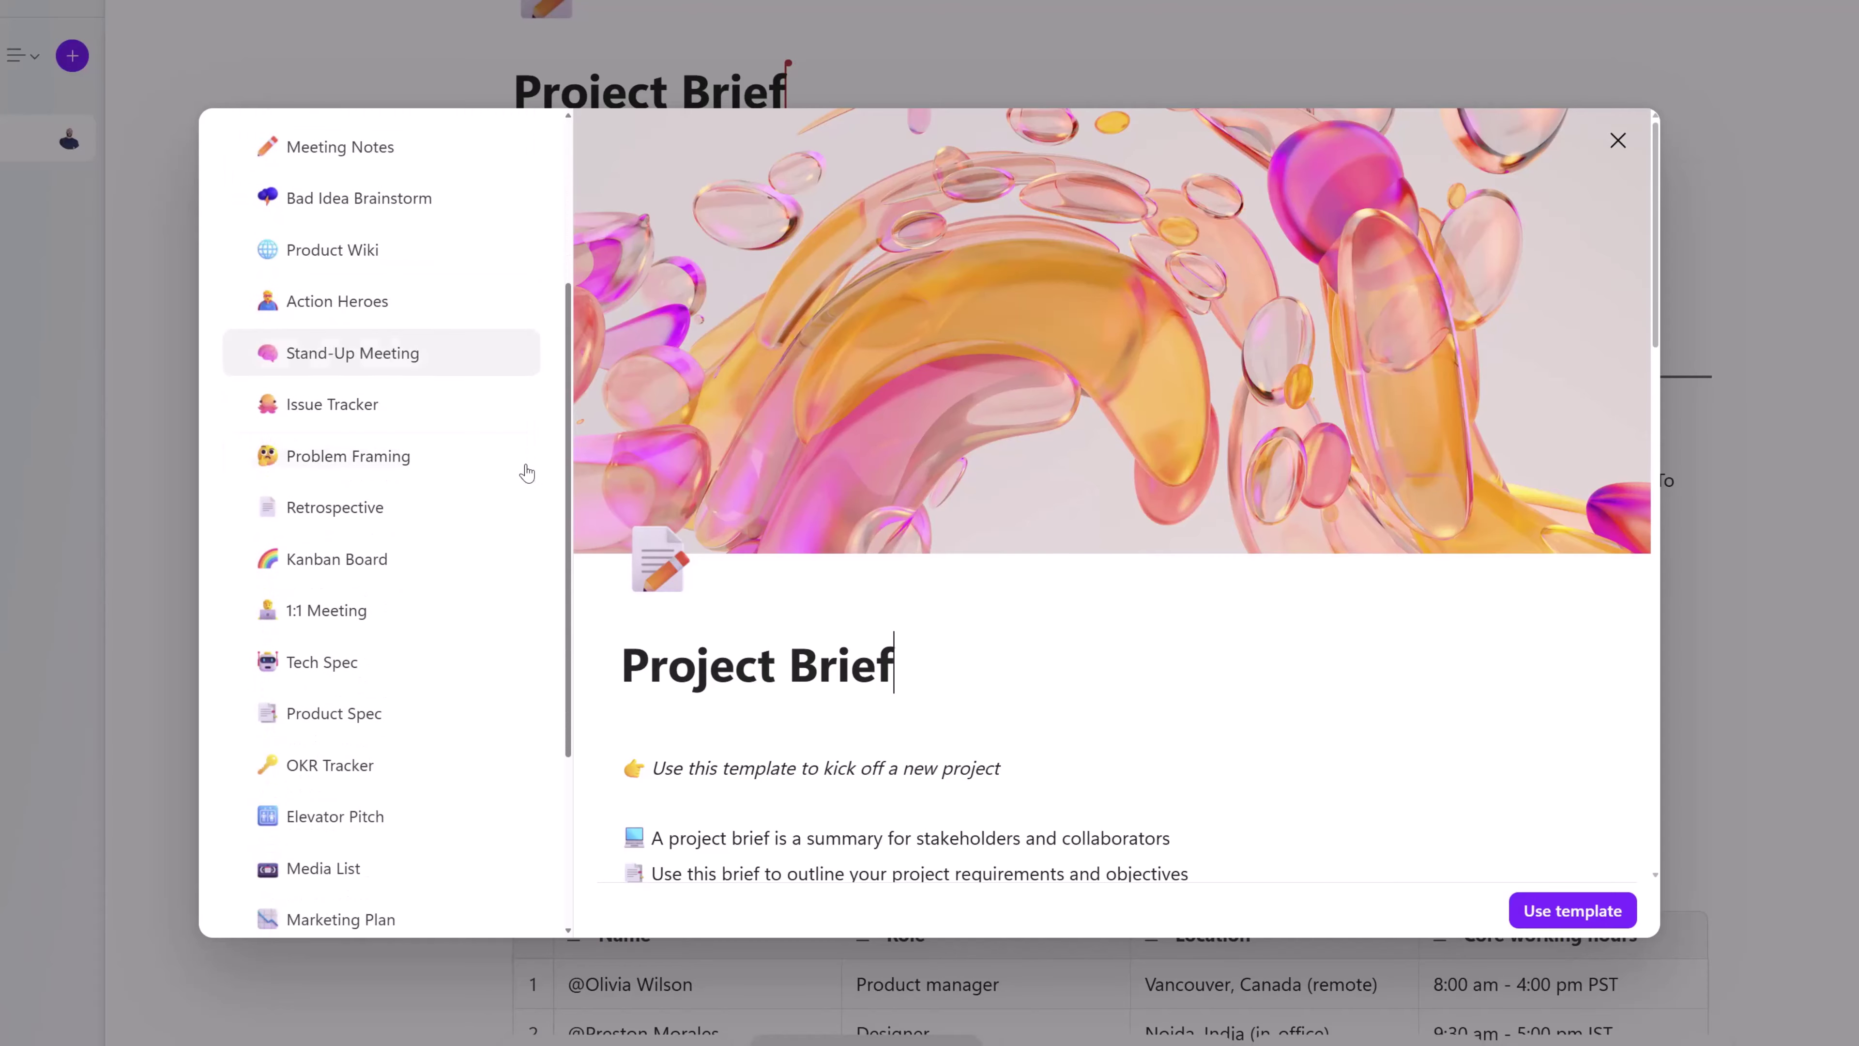
scroll(531, 505, up, 8)
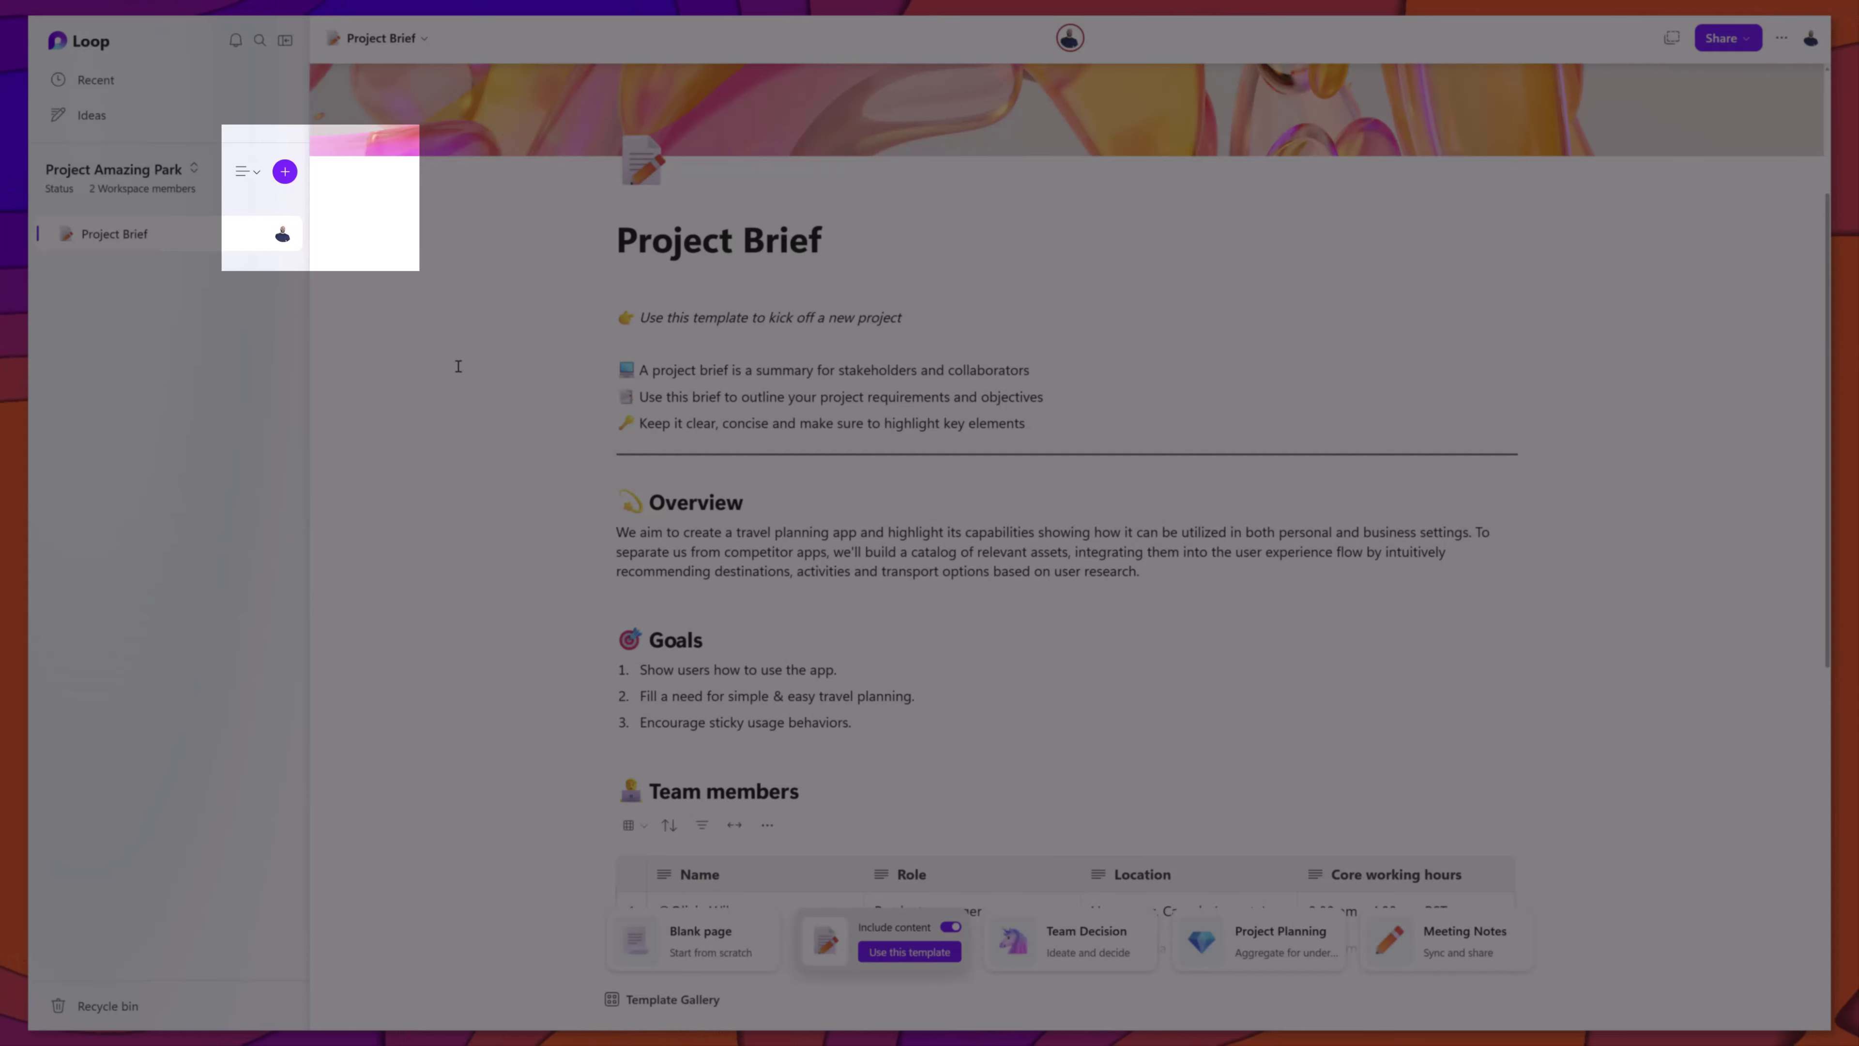
Add a blank page titled Project Charter to the Project Amazing Park workspace and delete the Project Brief page
click(284, 173)
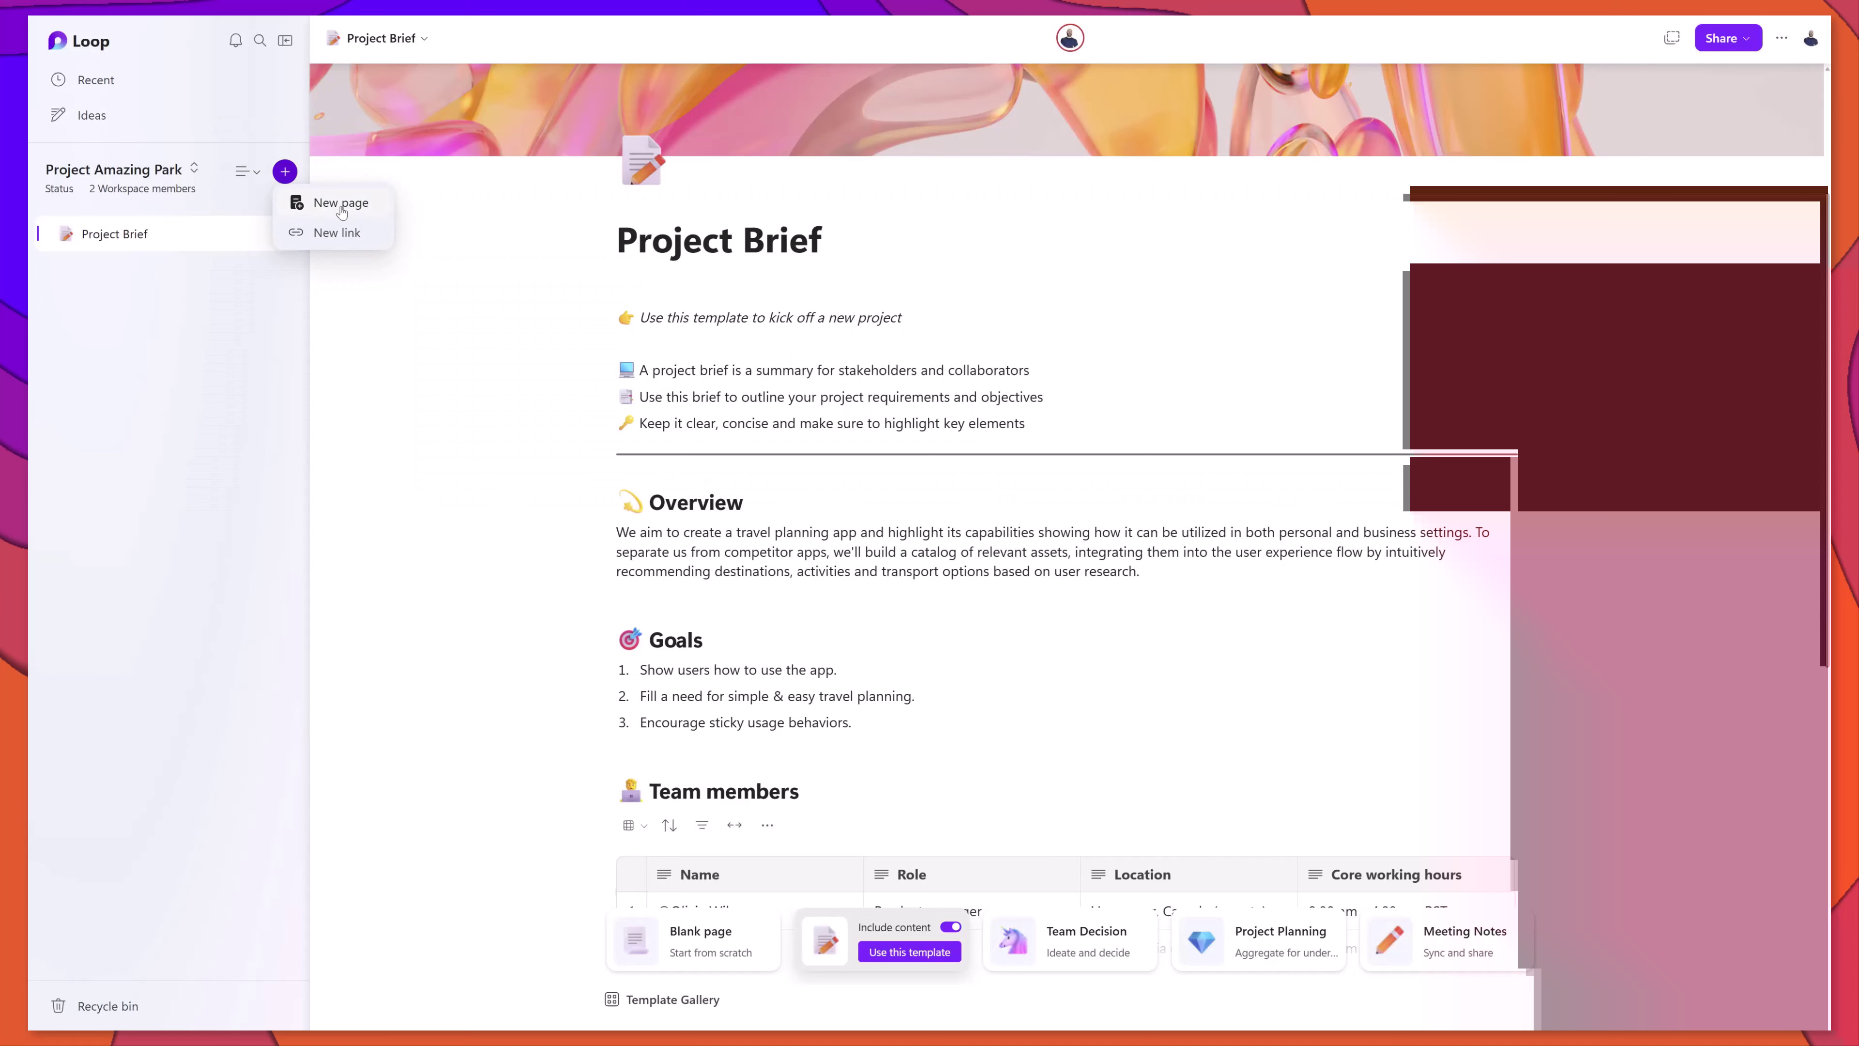
click(341, 205)
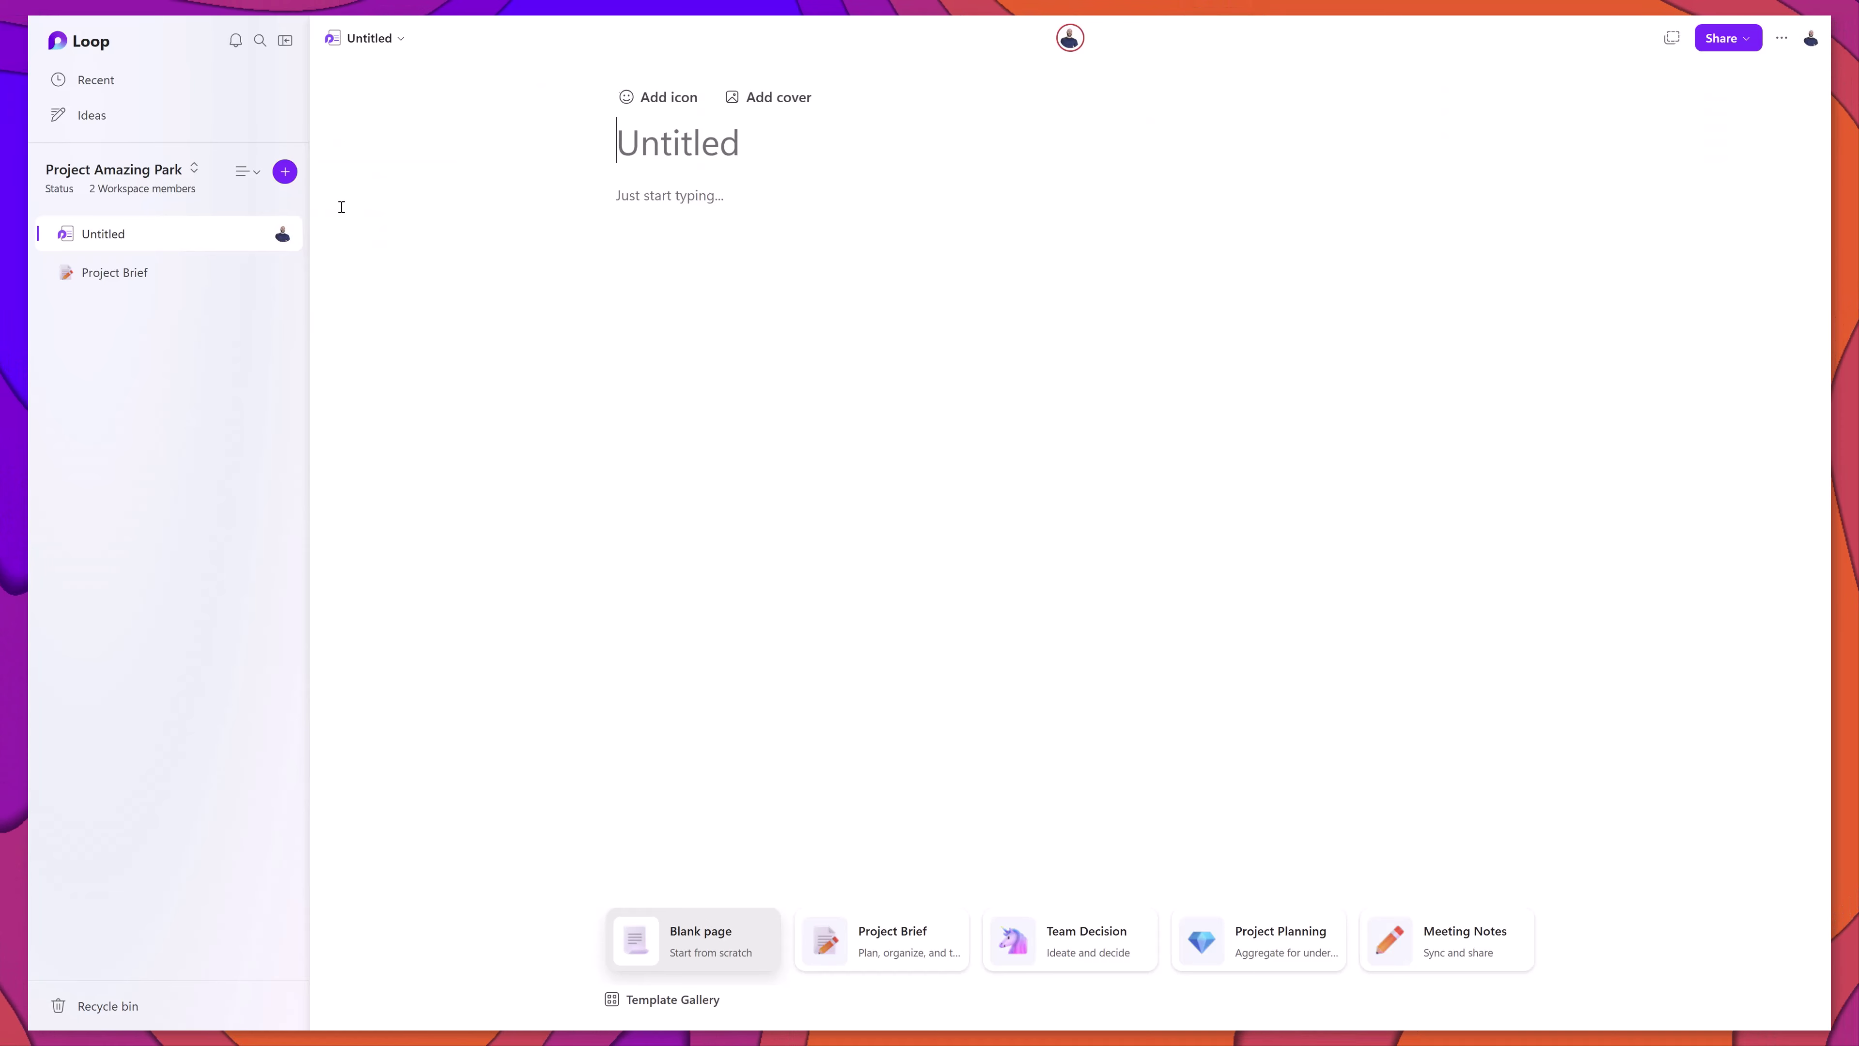
right_click(166, 277)
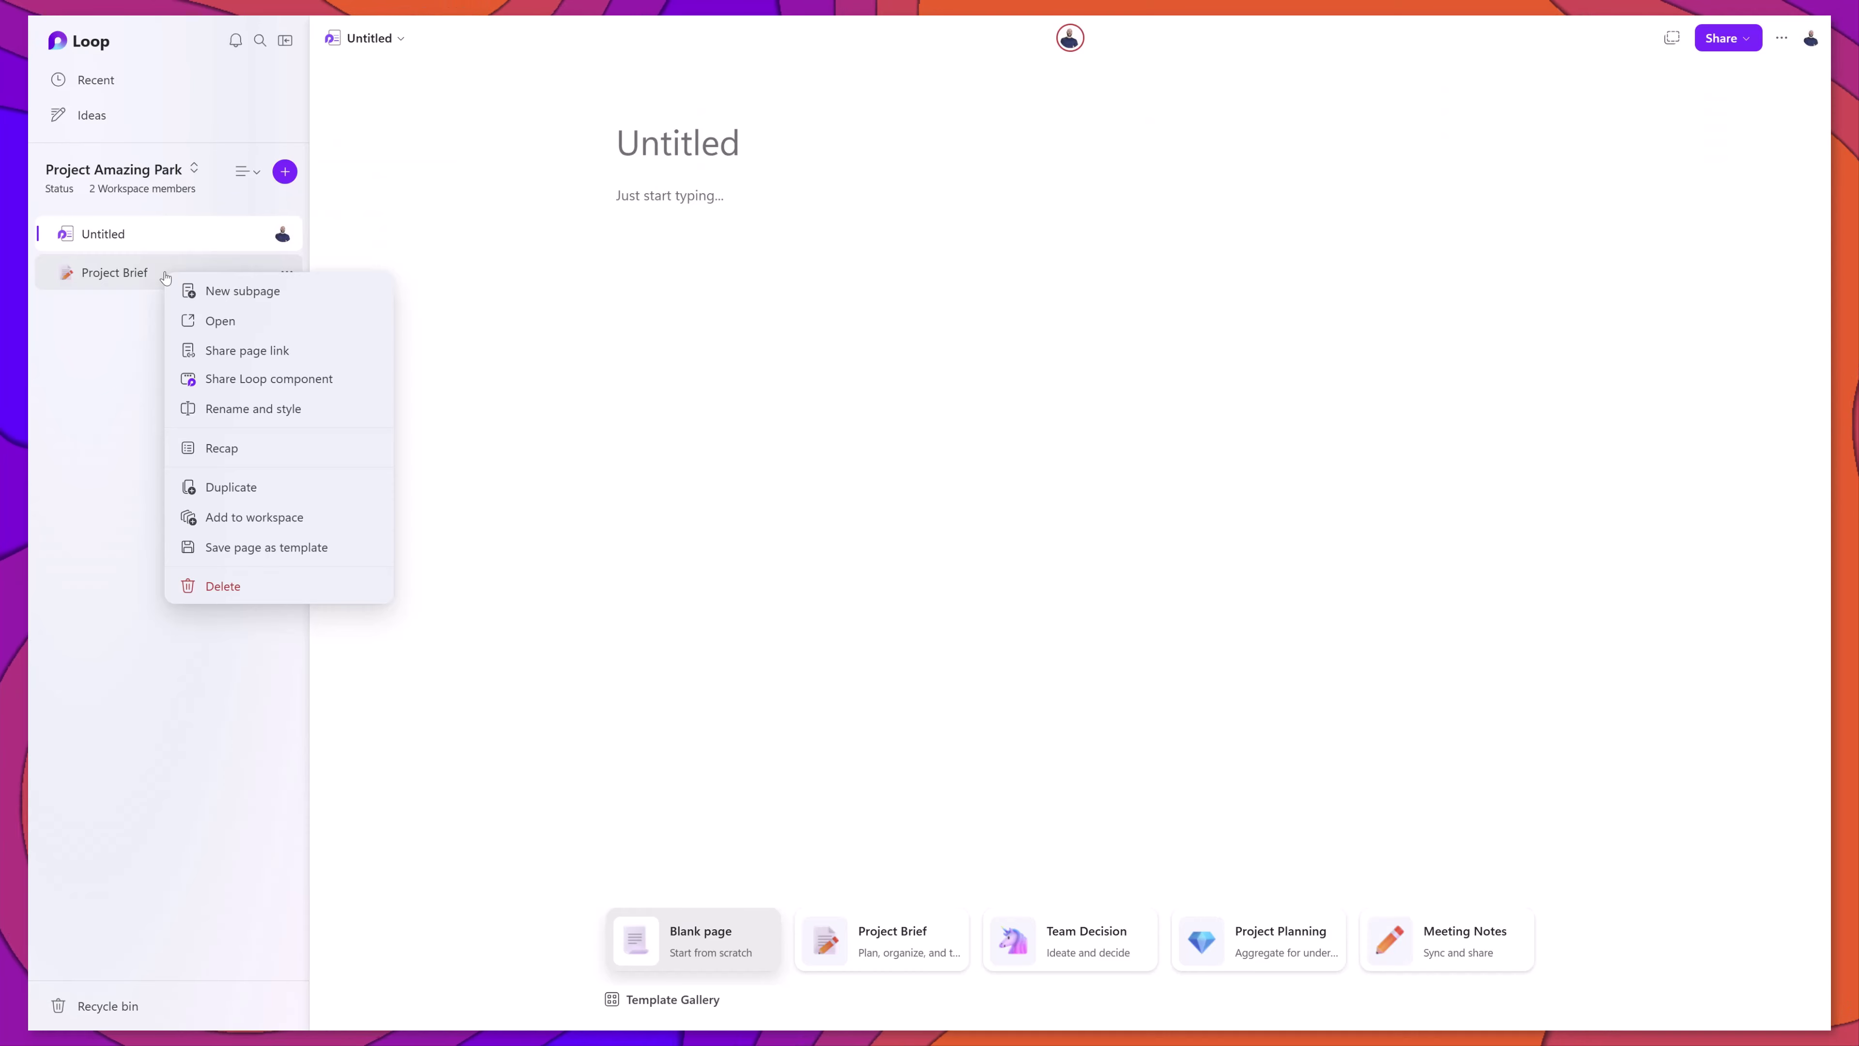
click(223, 587)
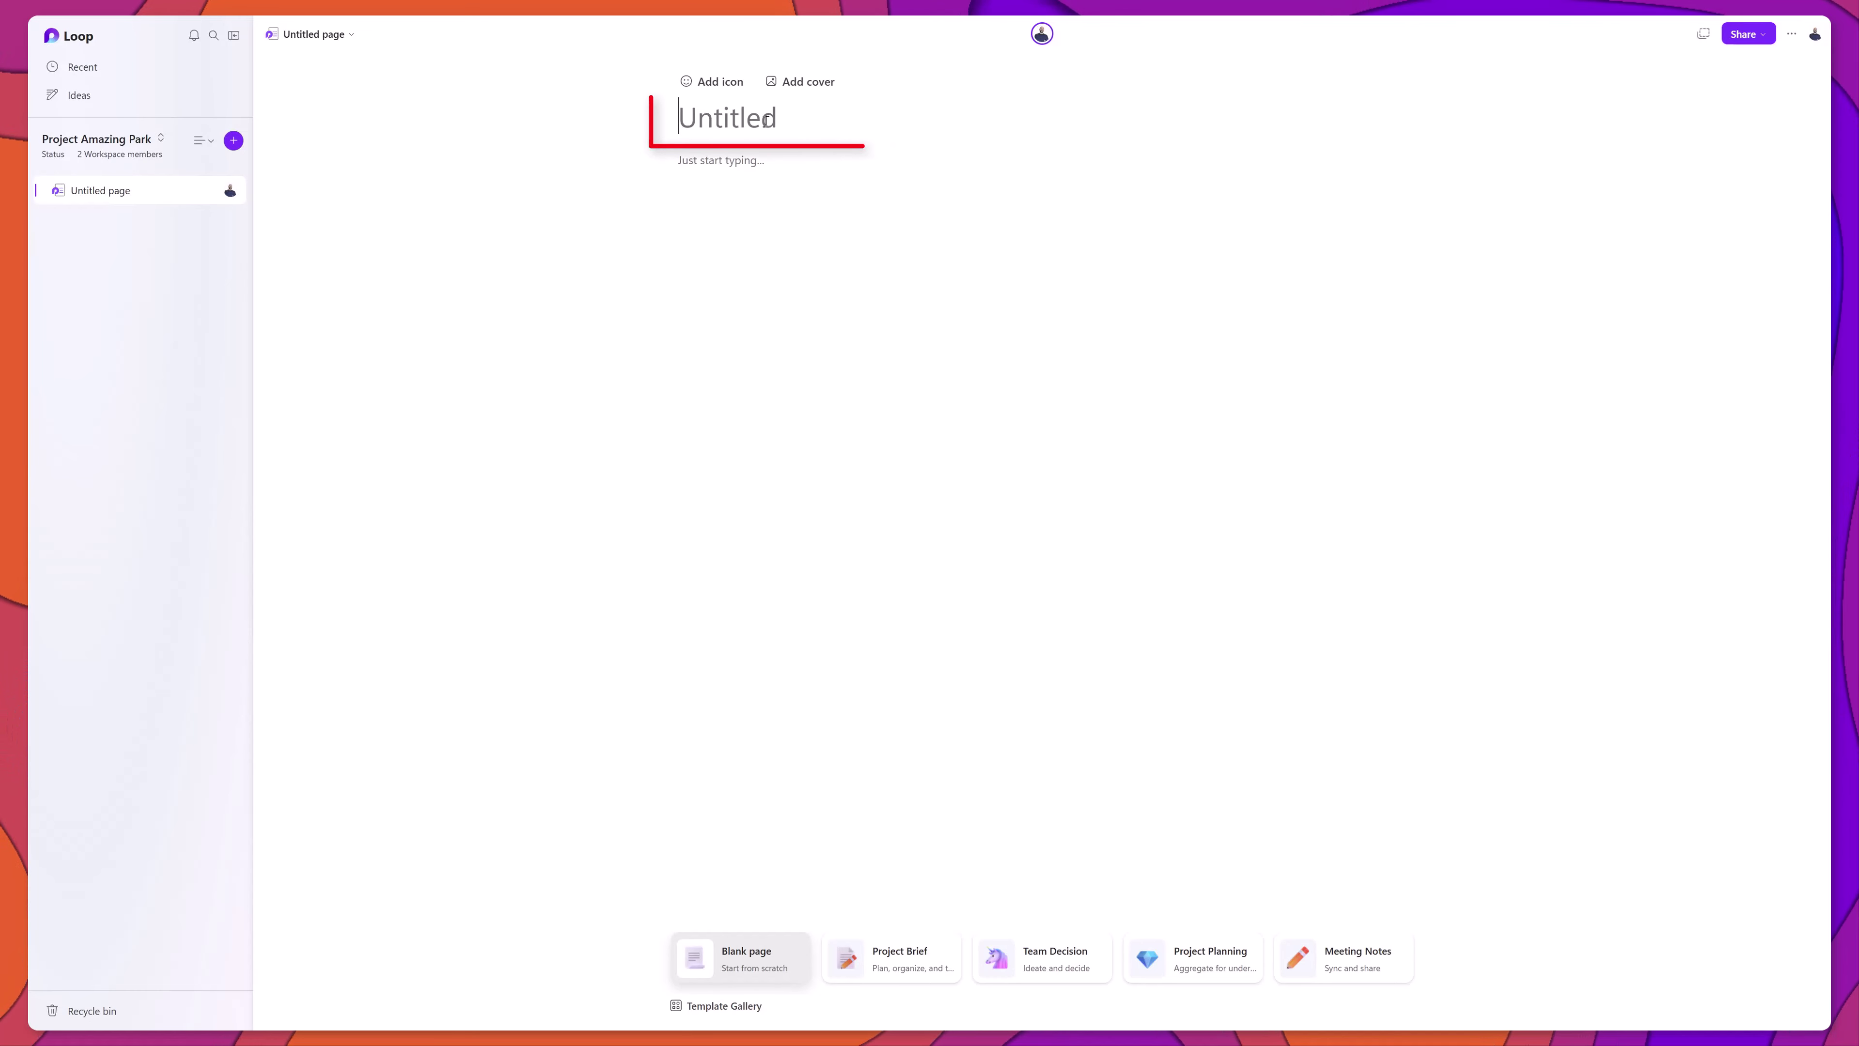
text(Project Charter)
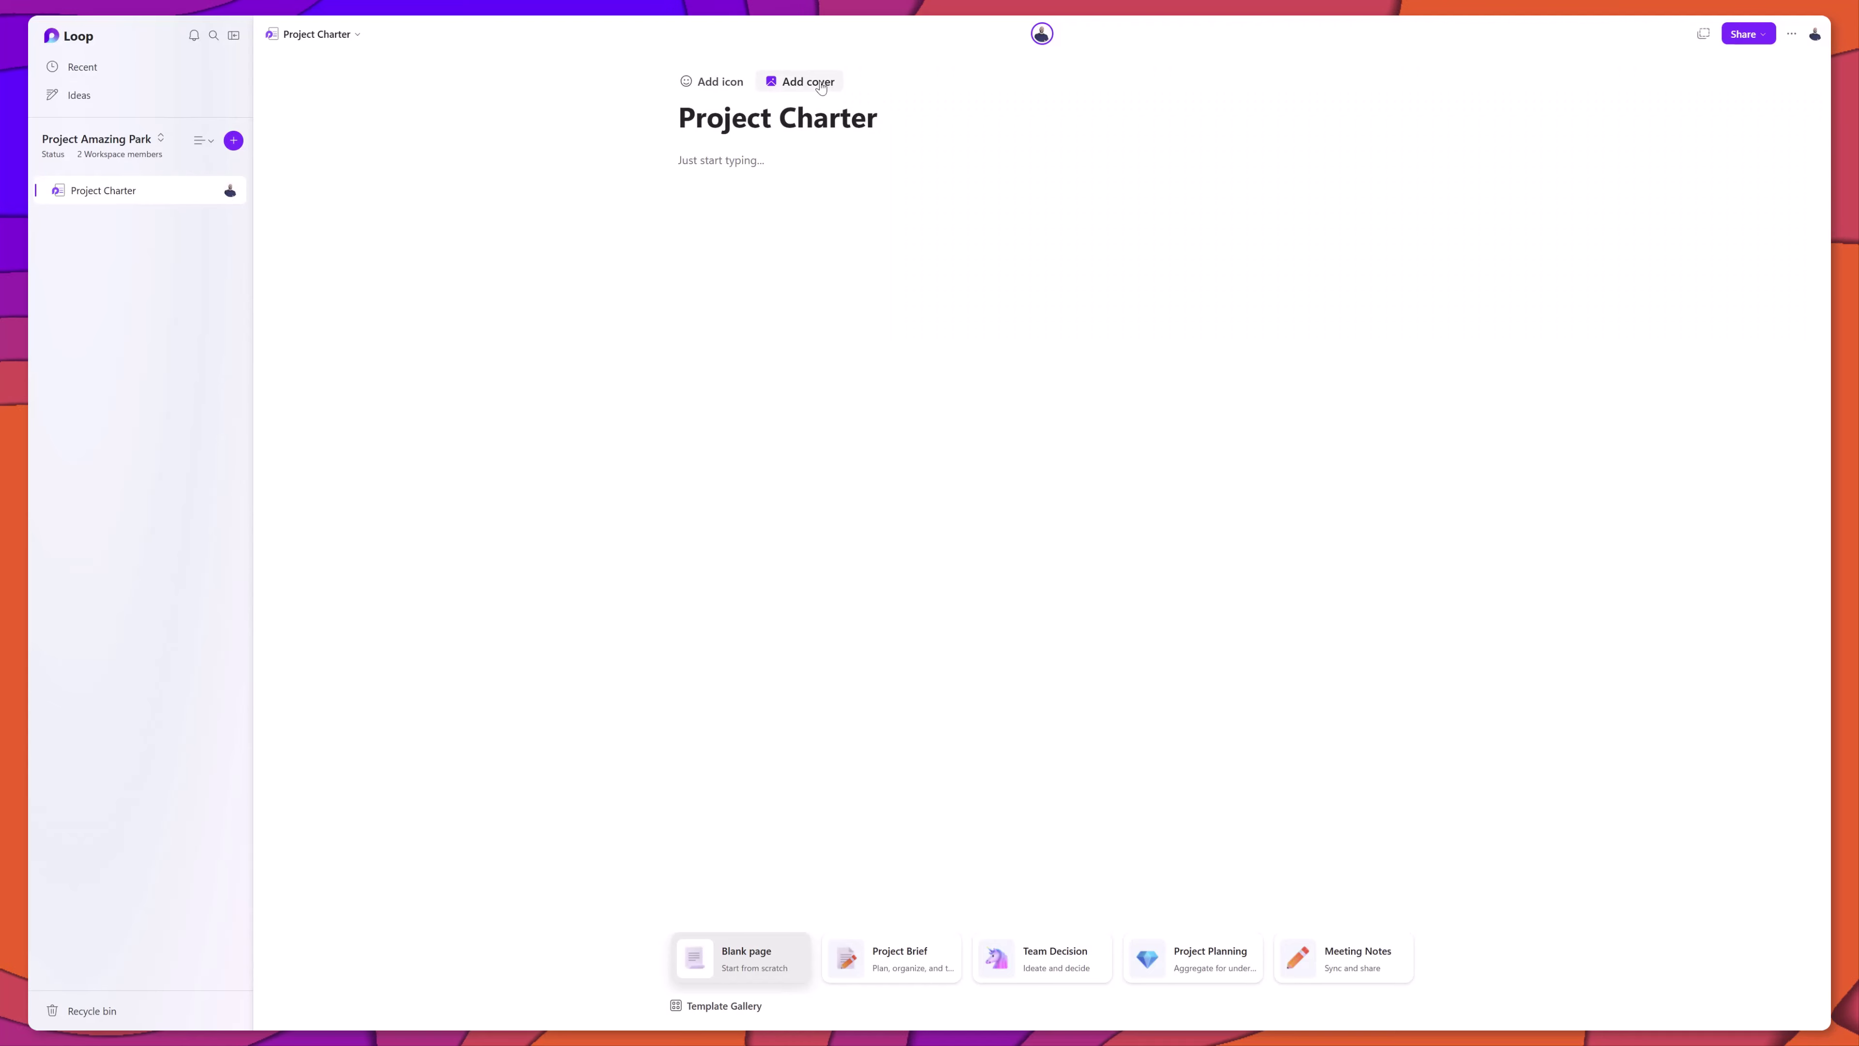
Give the page the blueprint cover from a "project plan" stock image search and the rising line chart emoji as its icon
click(820, 83)
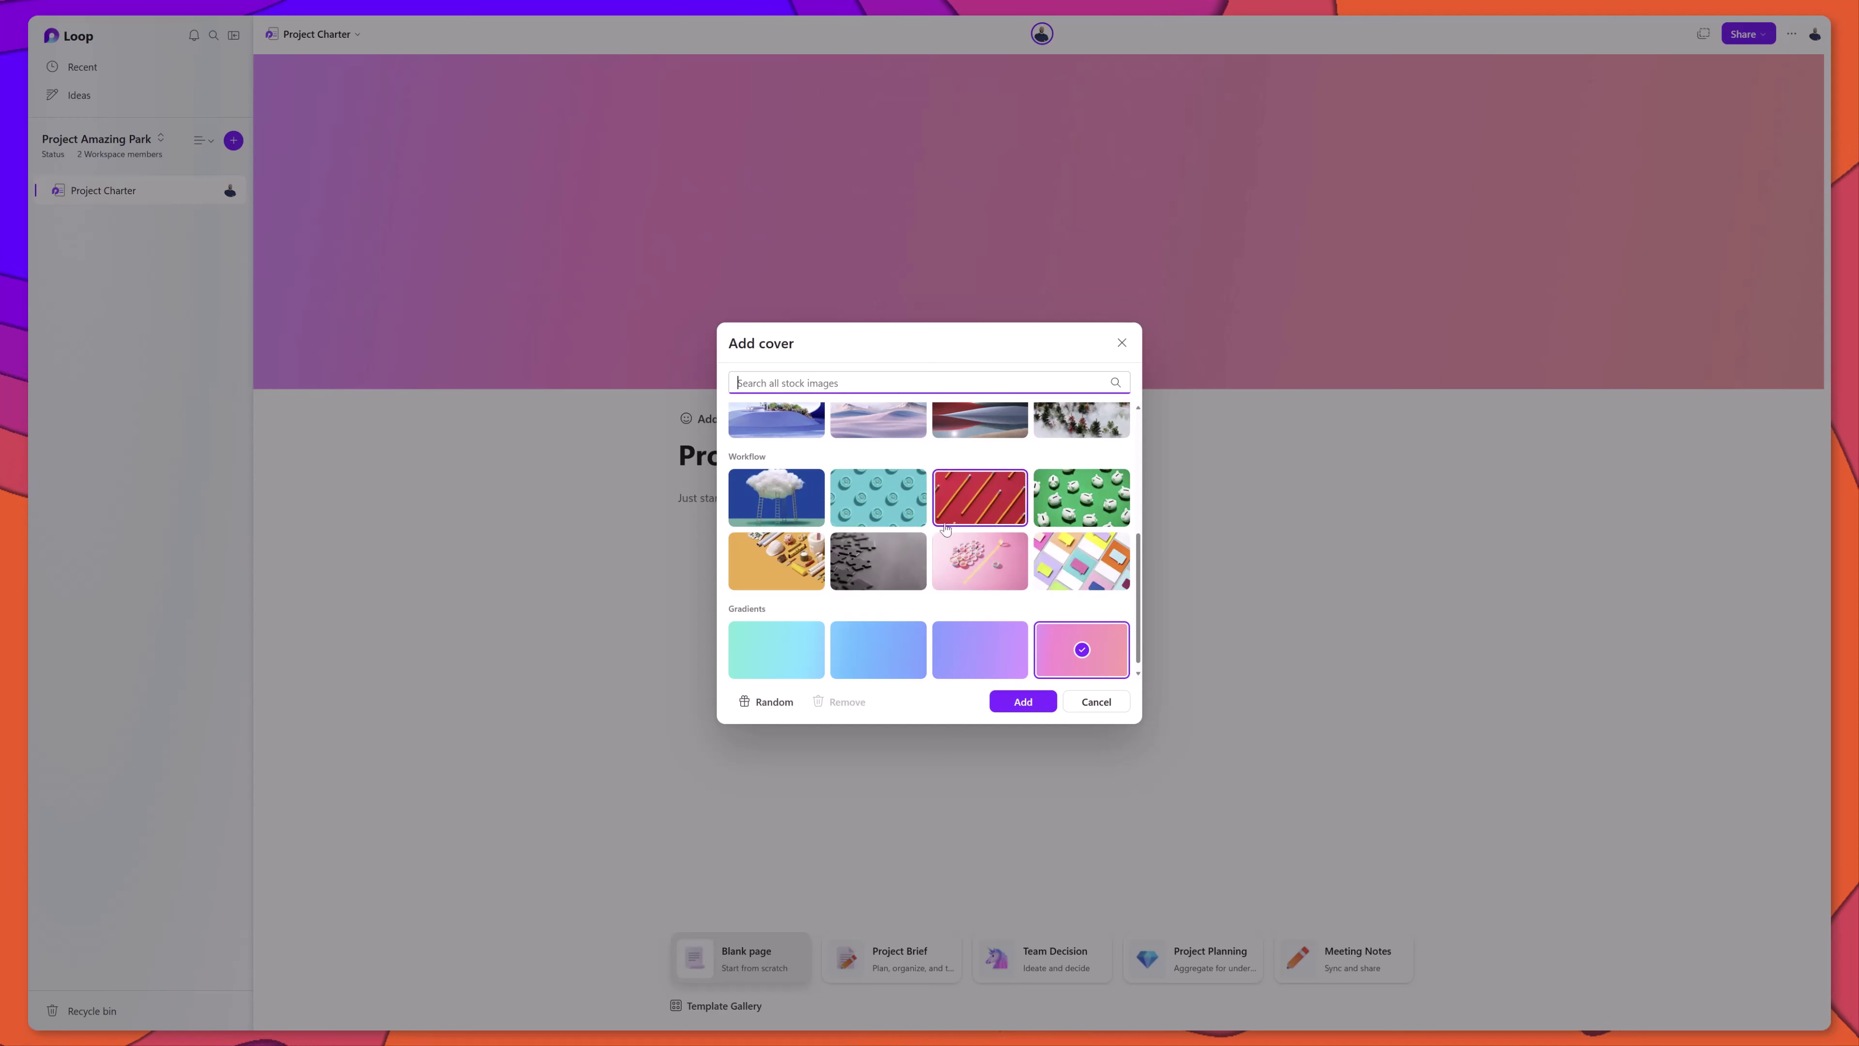
scroll(952, 513, up, 3)
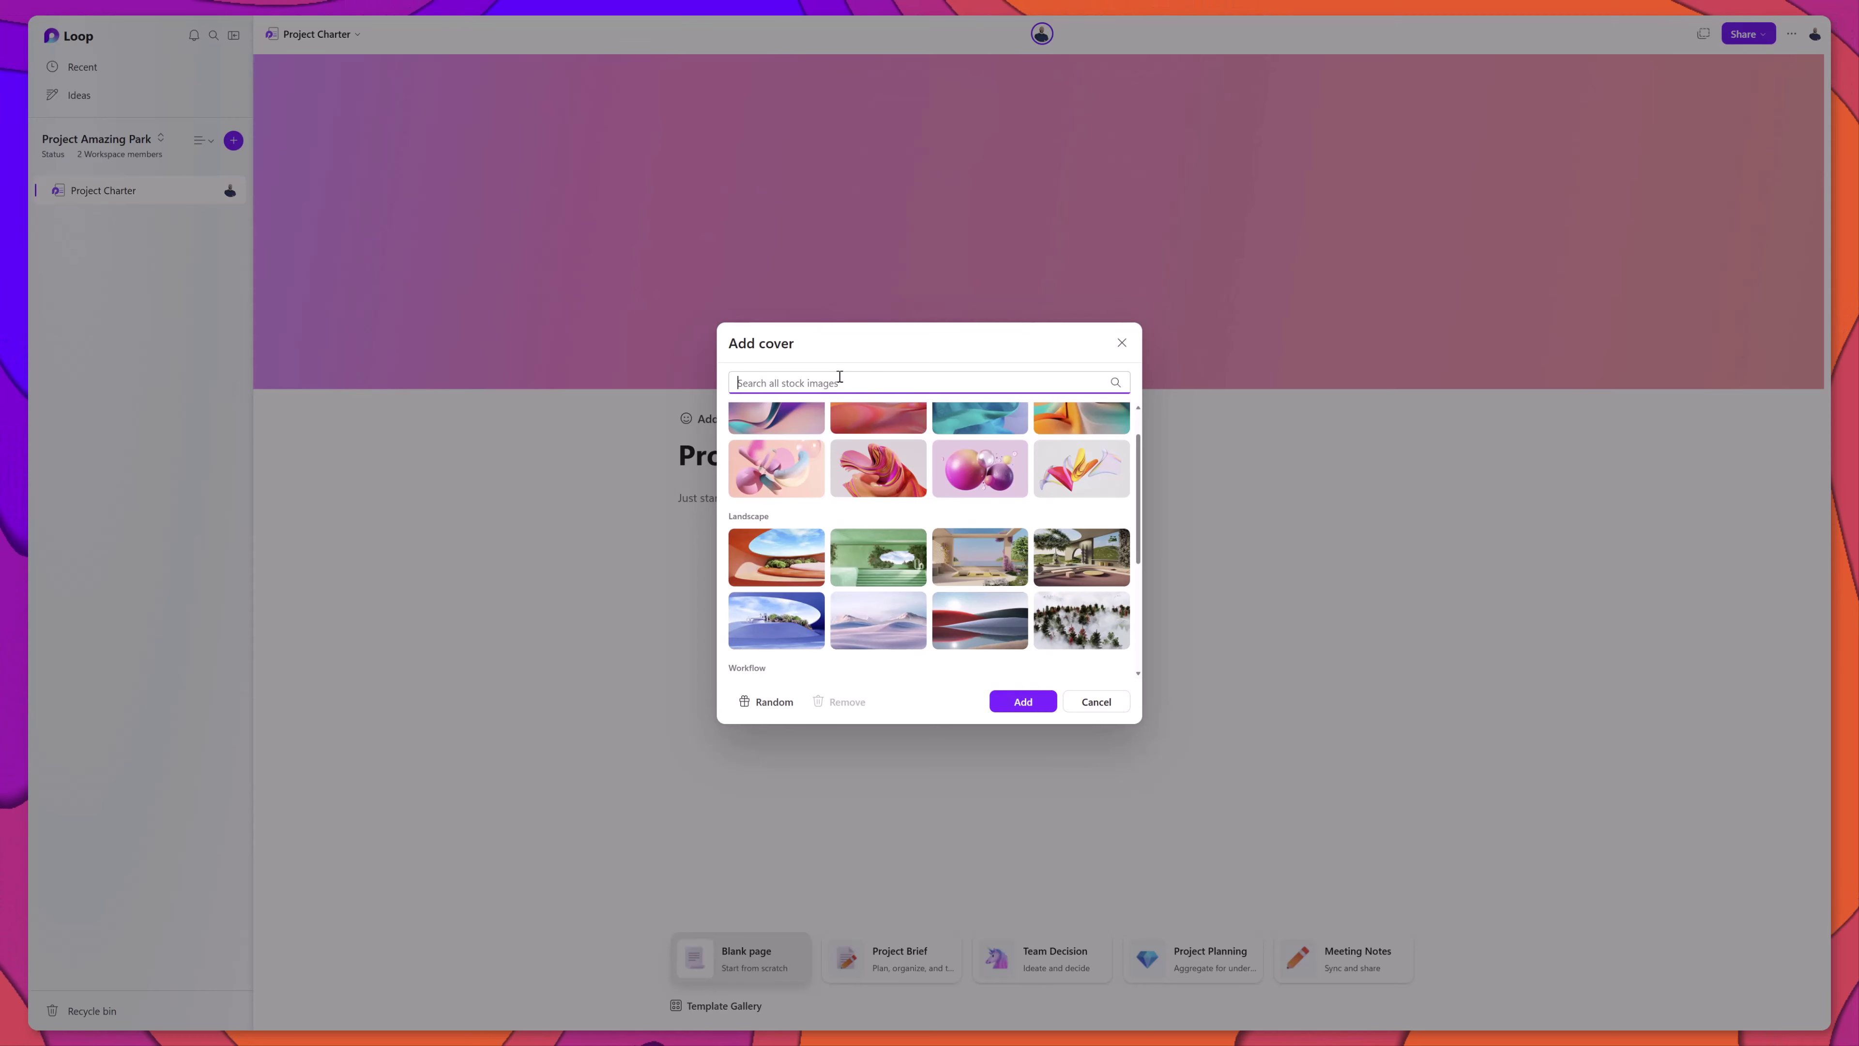
text(project plan)
click(776, 448)
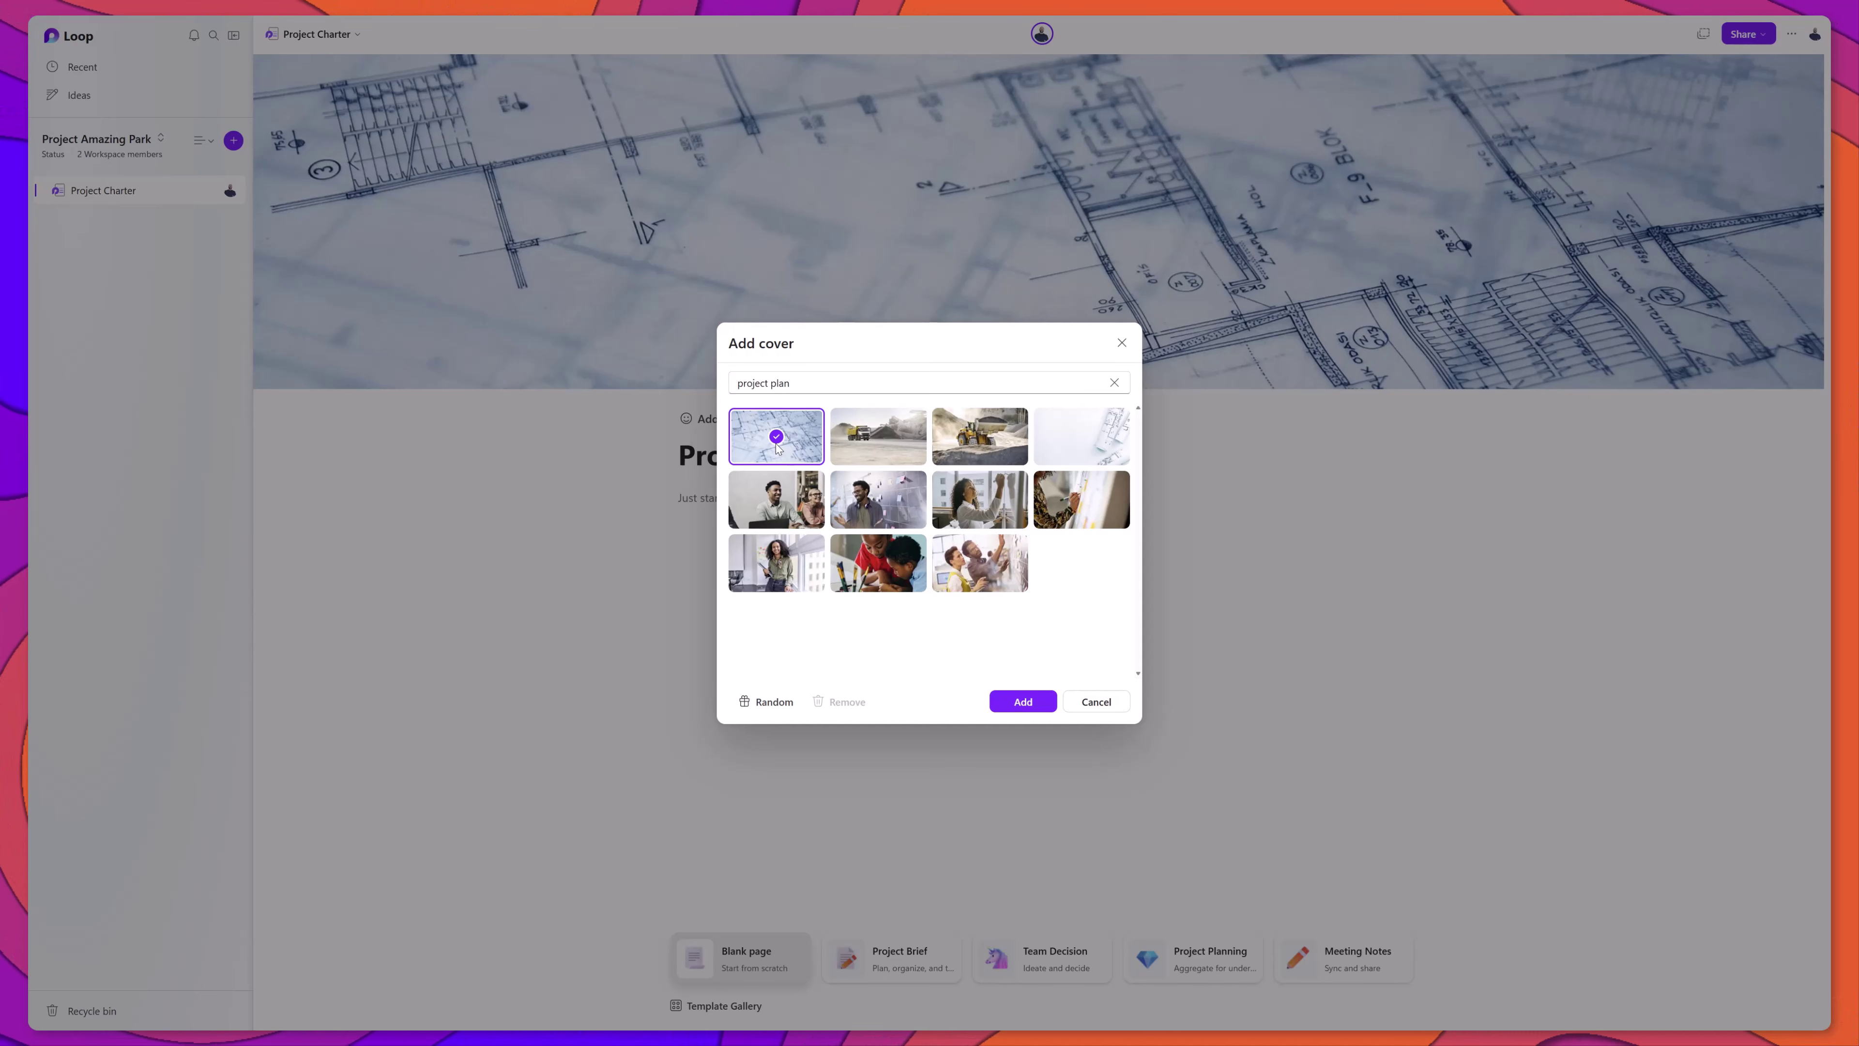
click(1040, 700)
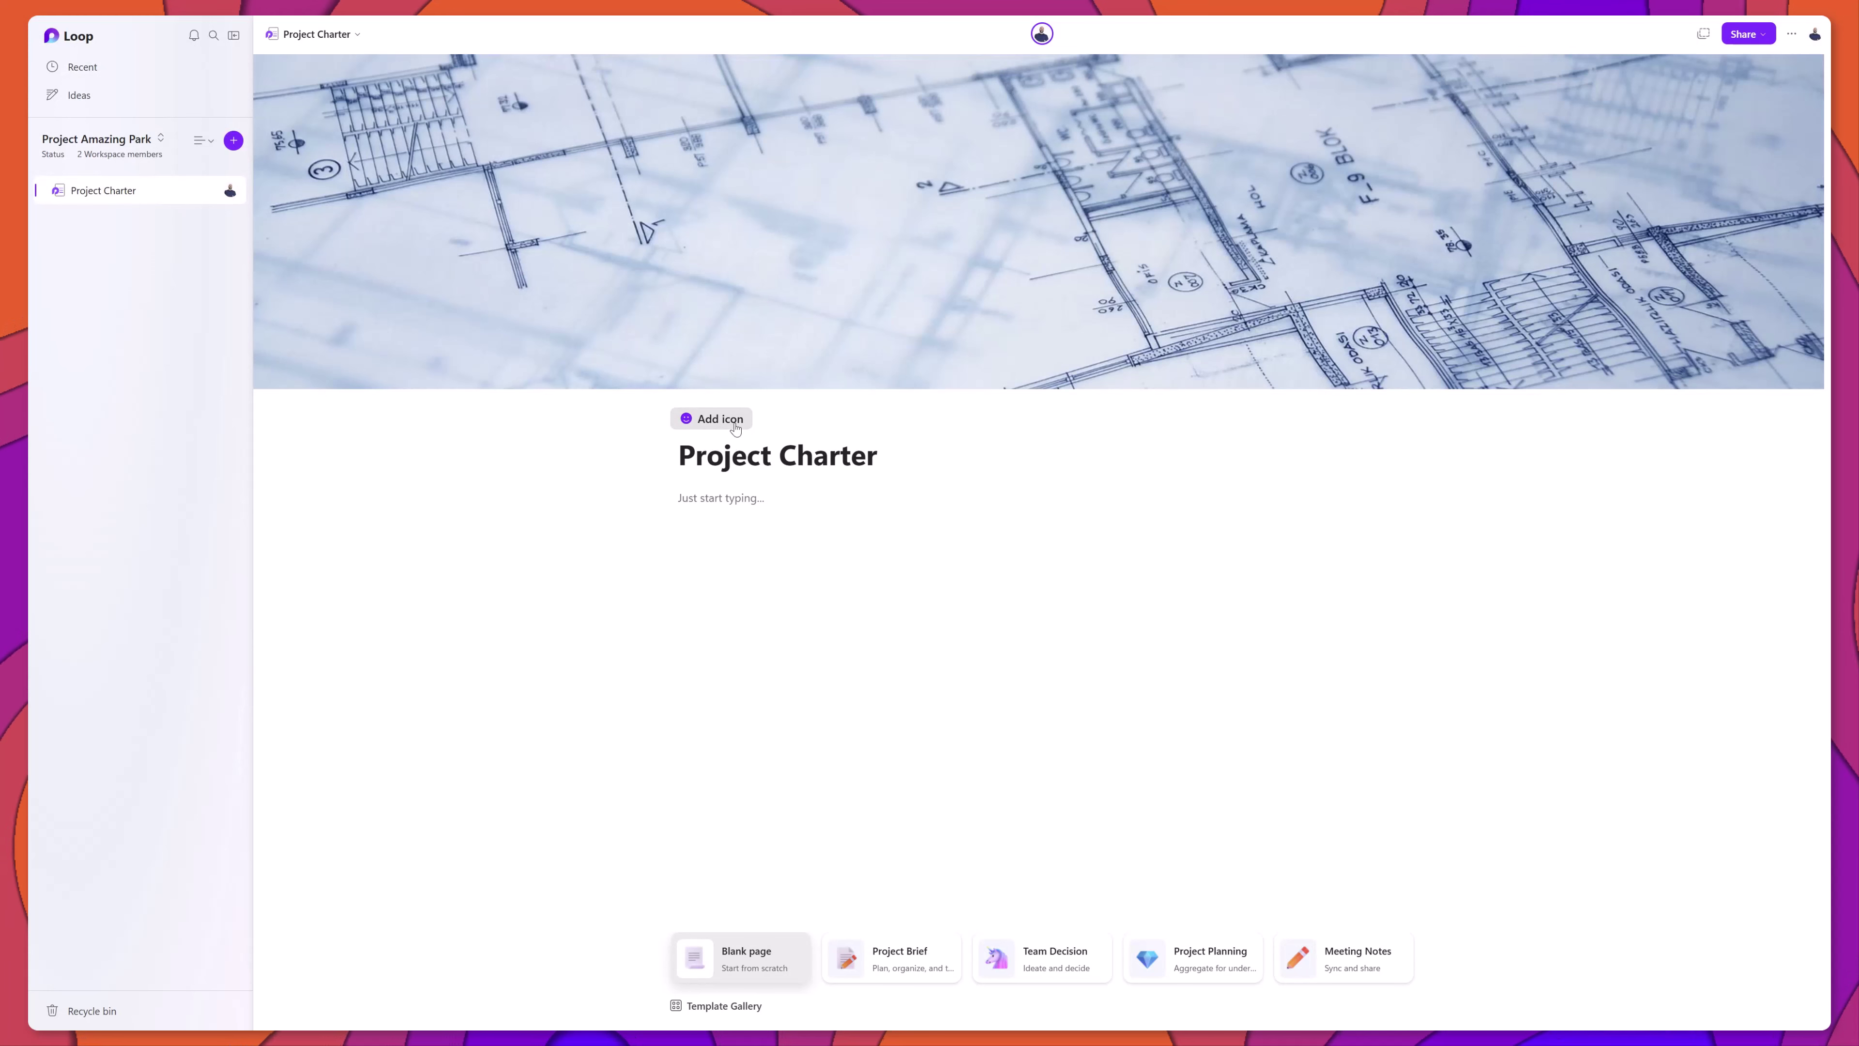
click(735, 427)
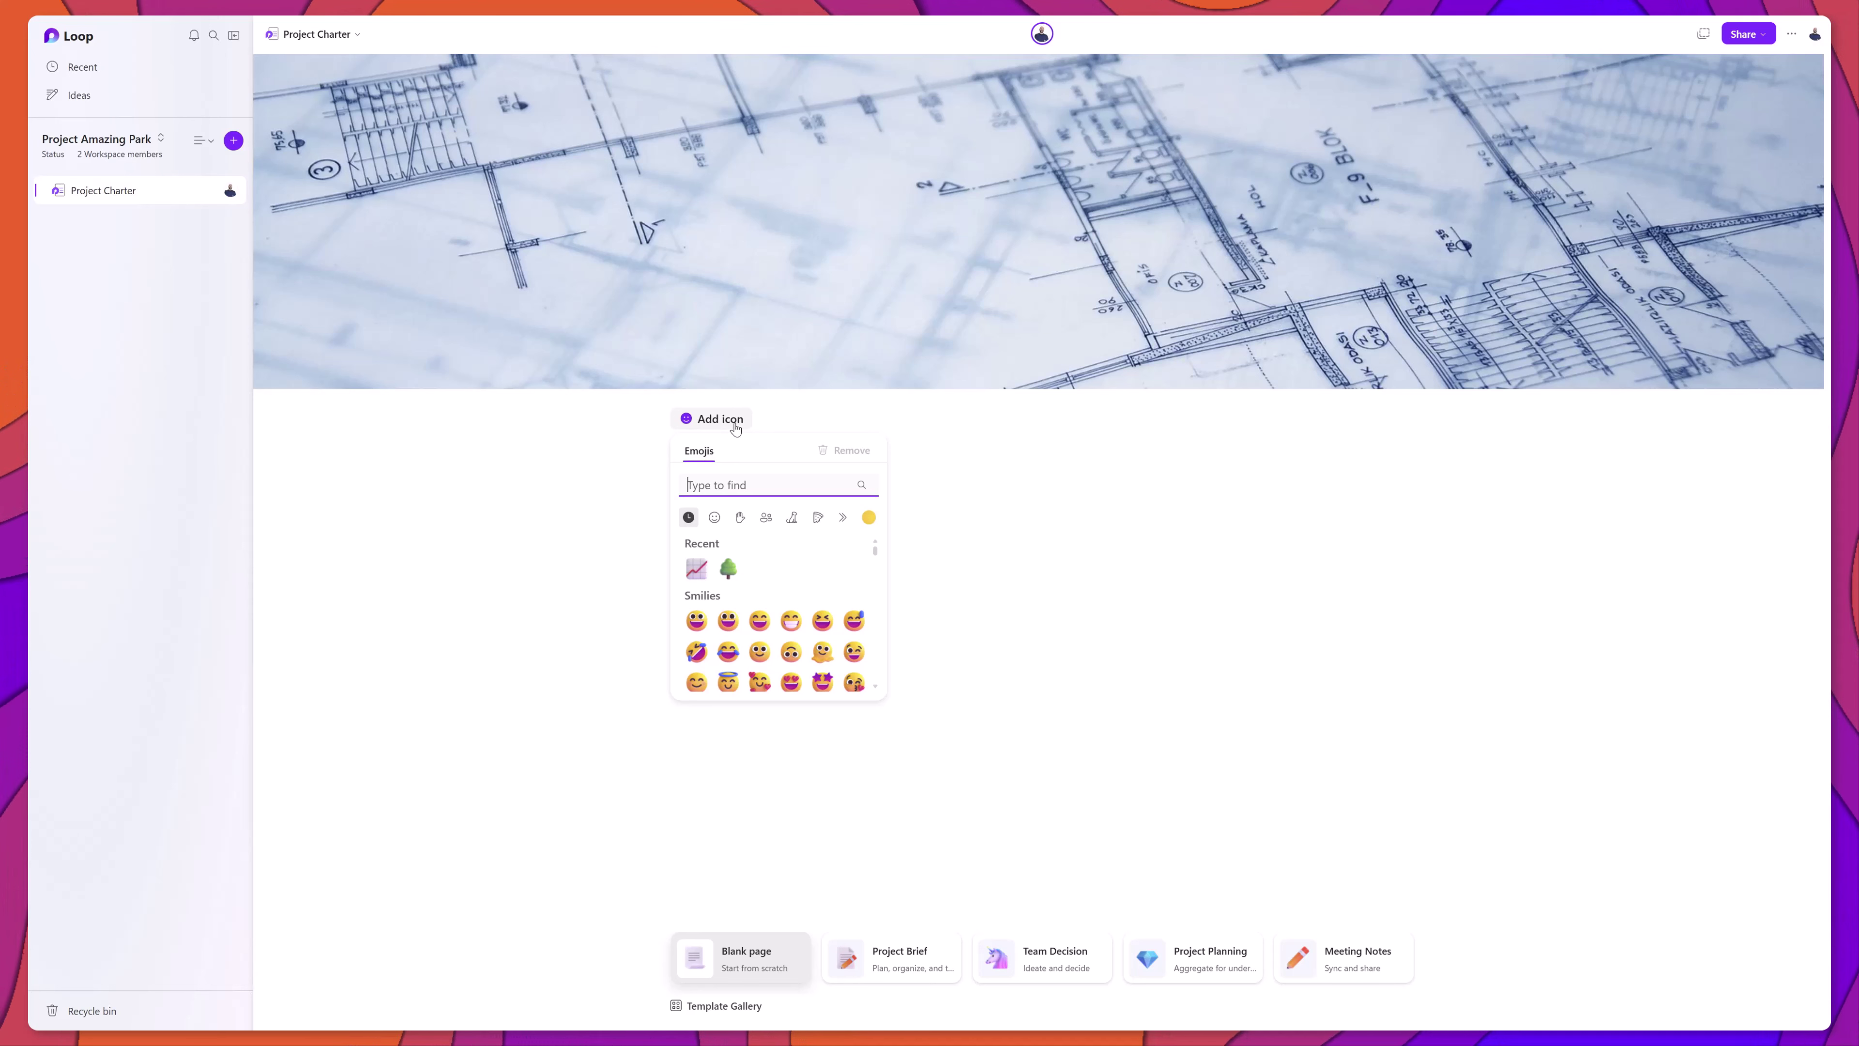
click(696, 576)
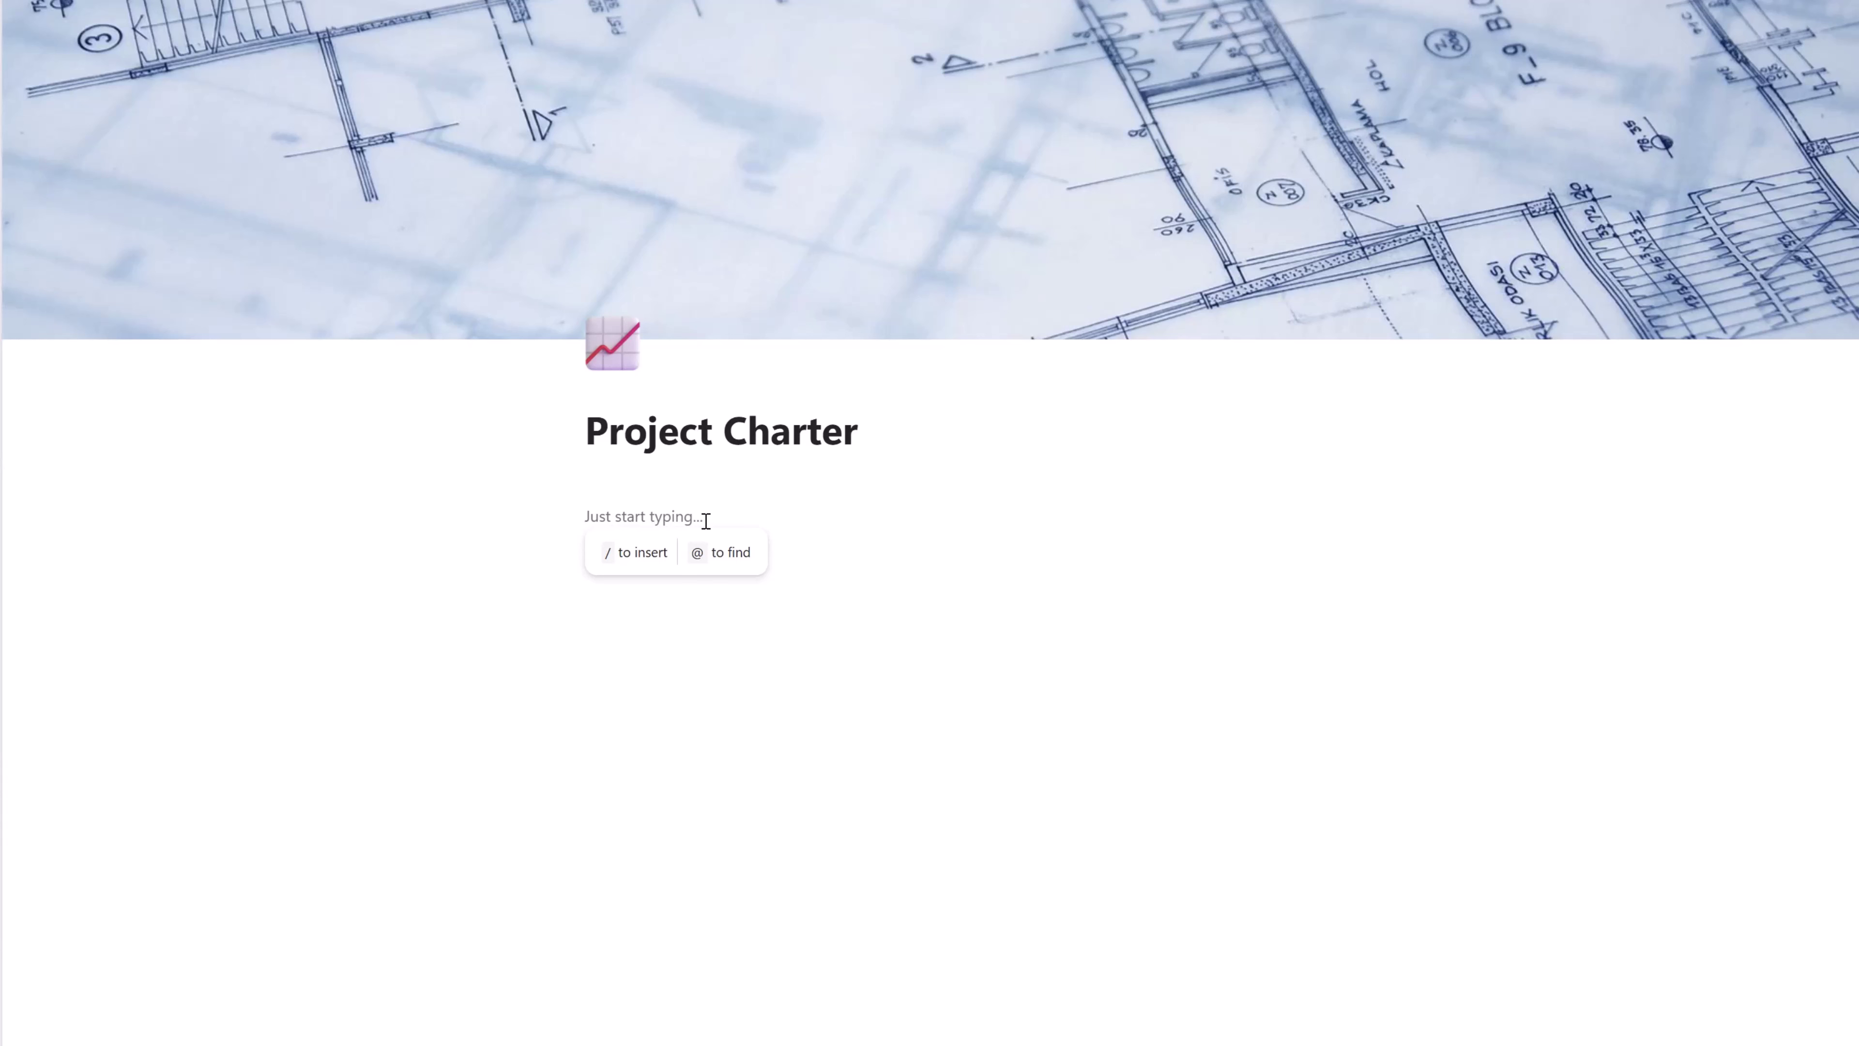
Insert a Collapsible Heading 1 below the page title reading Overview between two page emojis, with the project's overview paragraph beneath it
text(/)
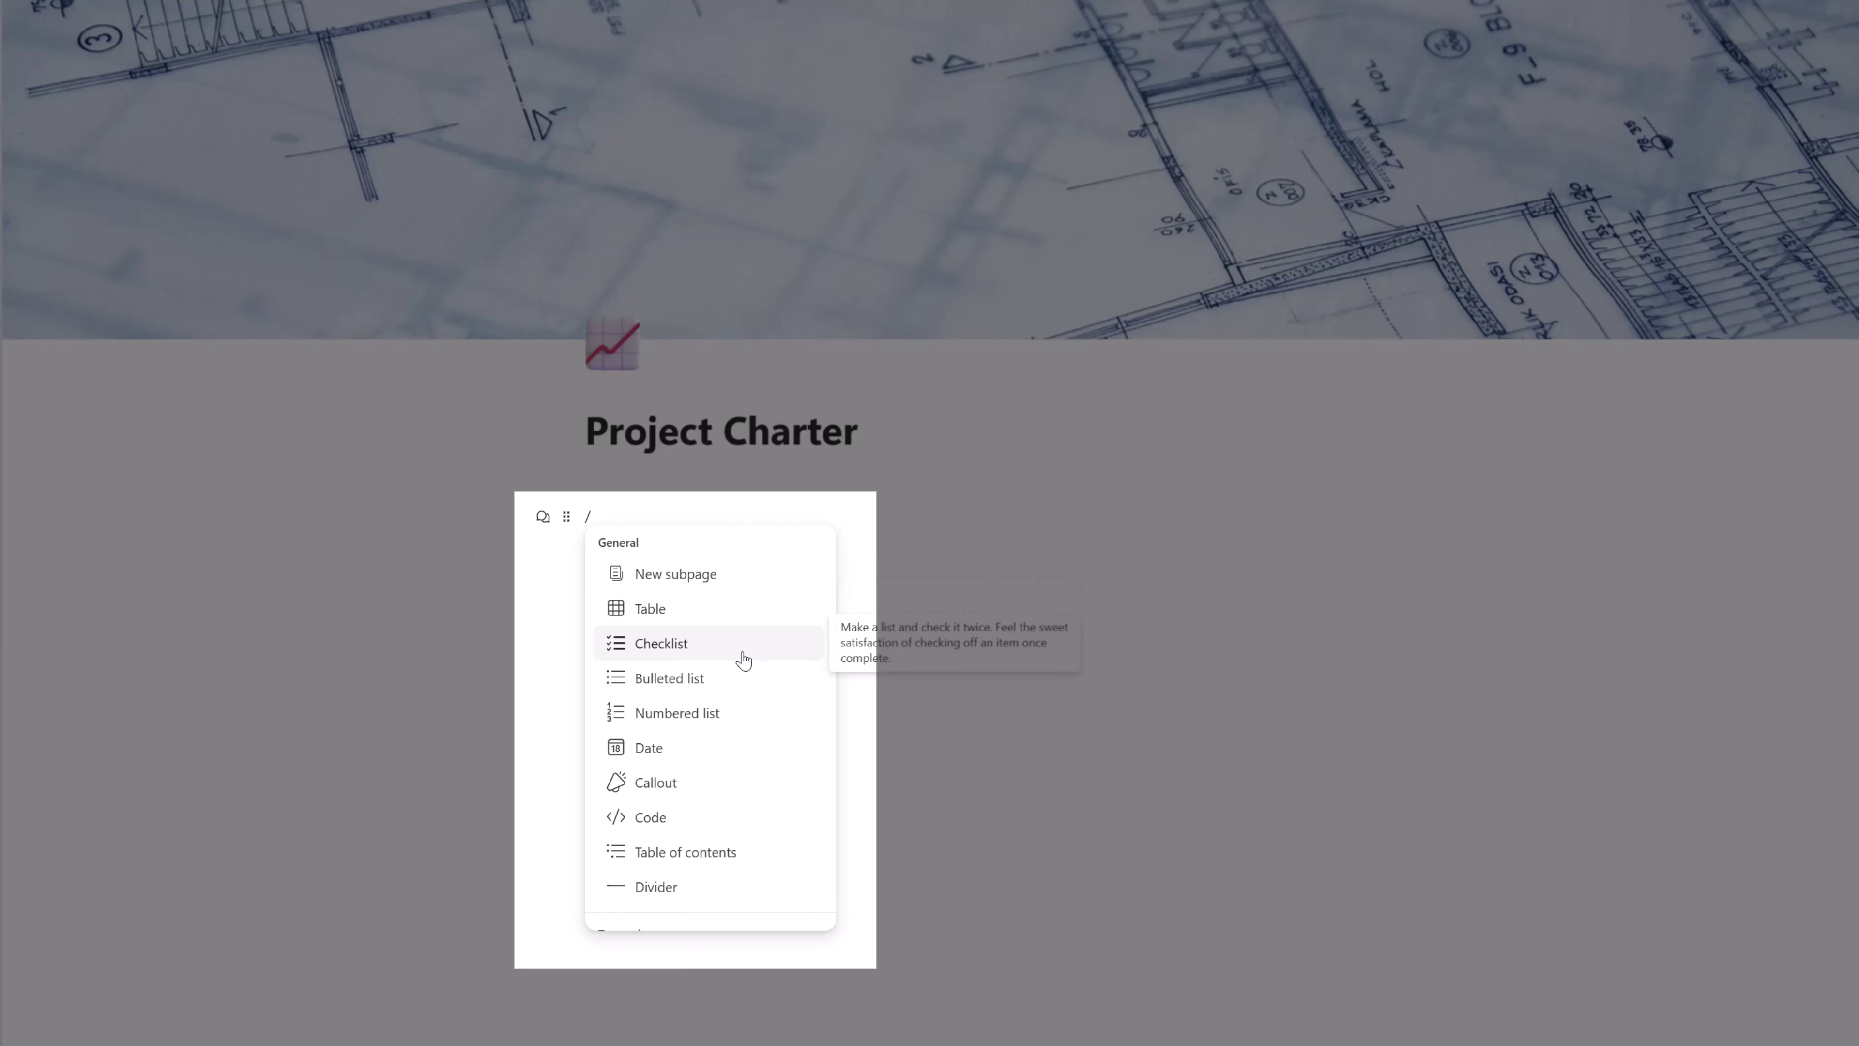
scroll(743, 659, down, 5)
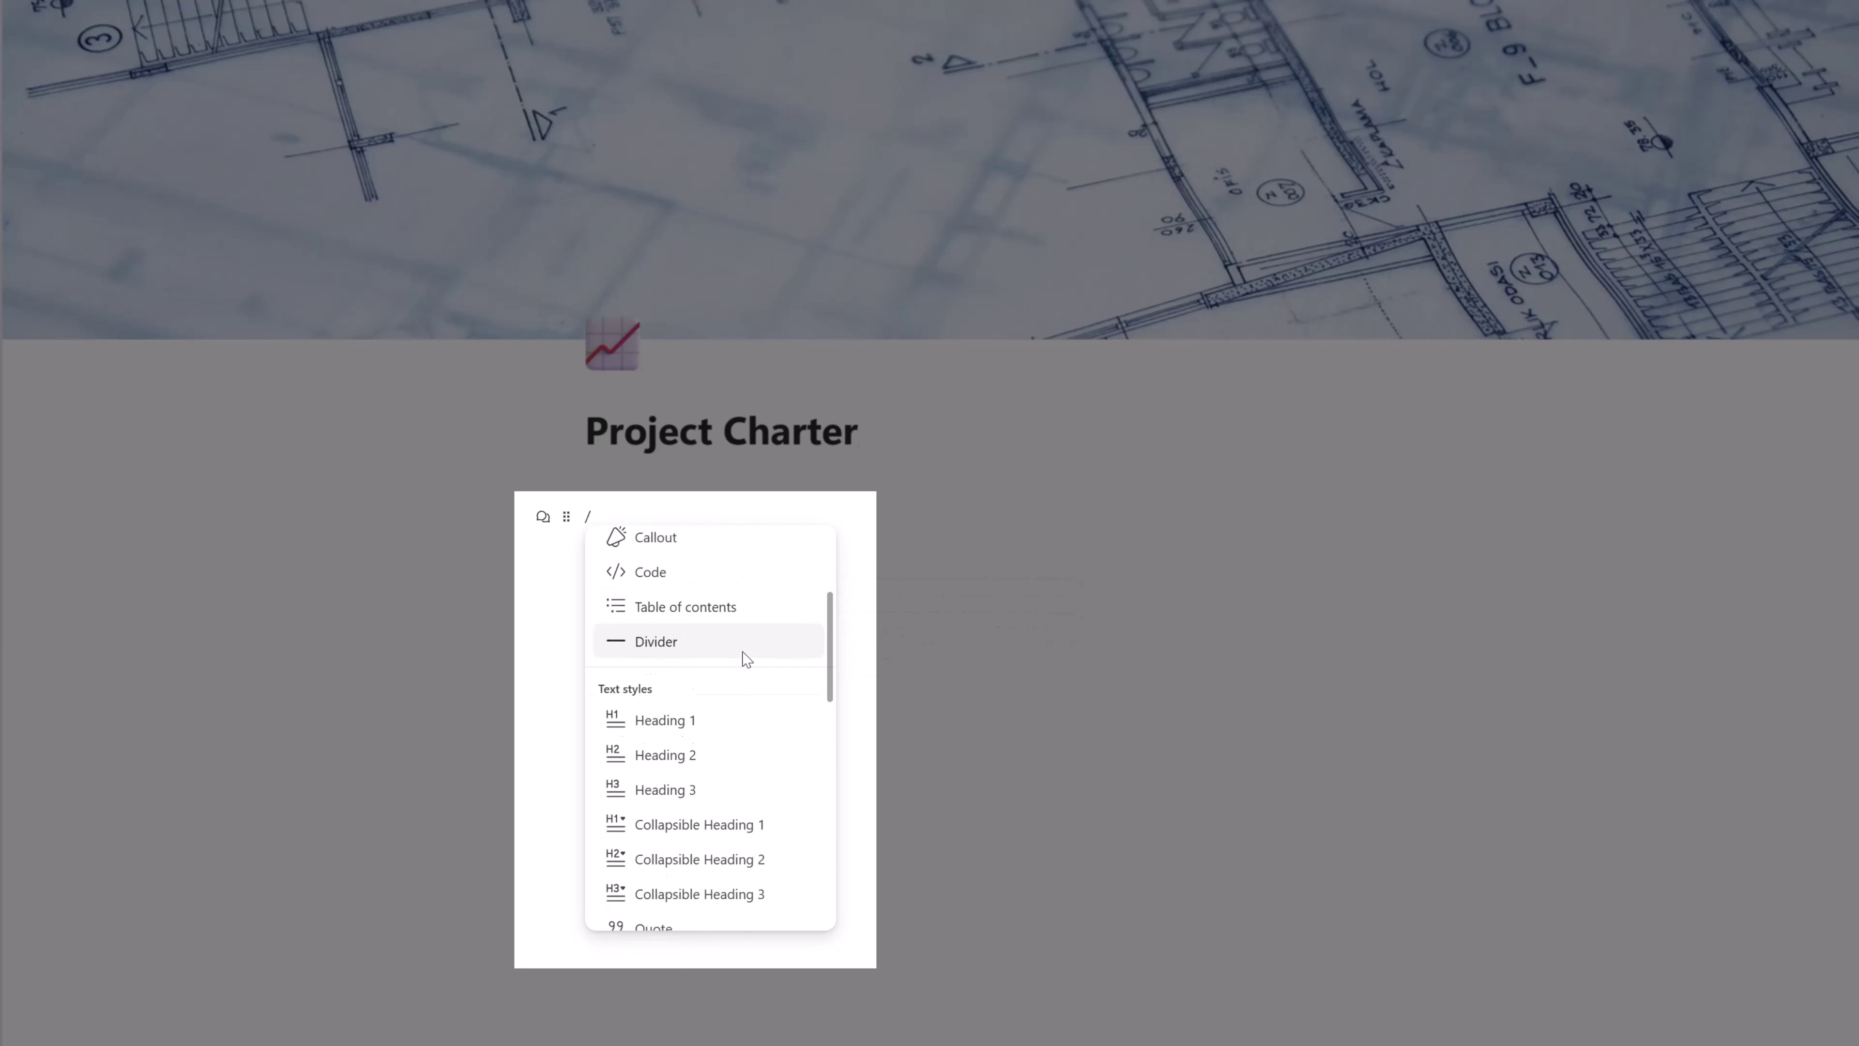
scroll(746, 670, down, 5)
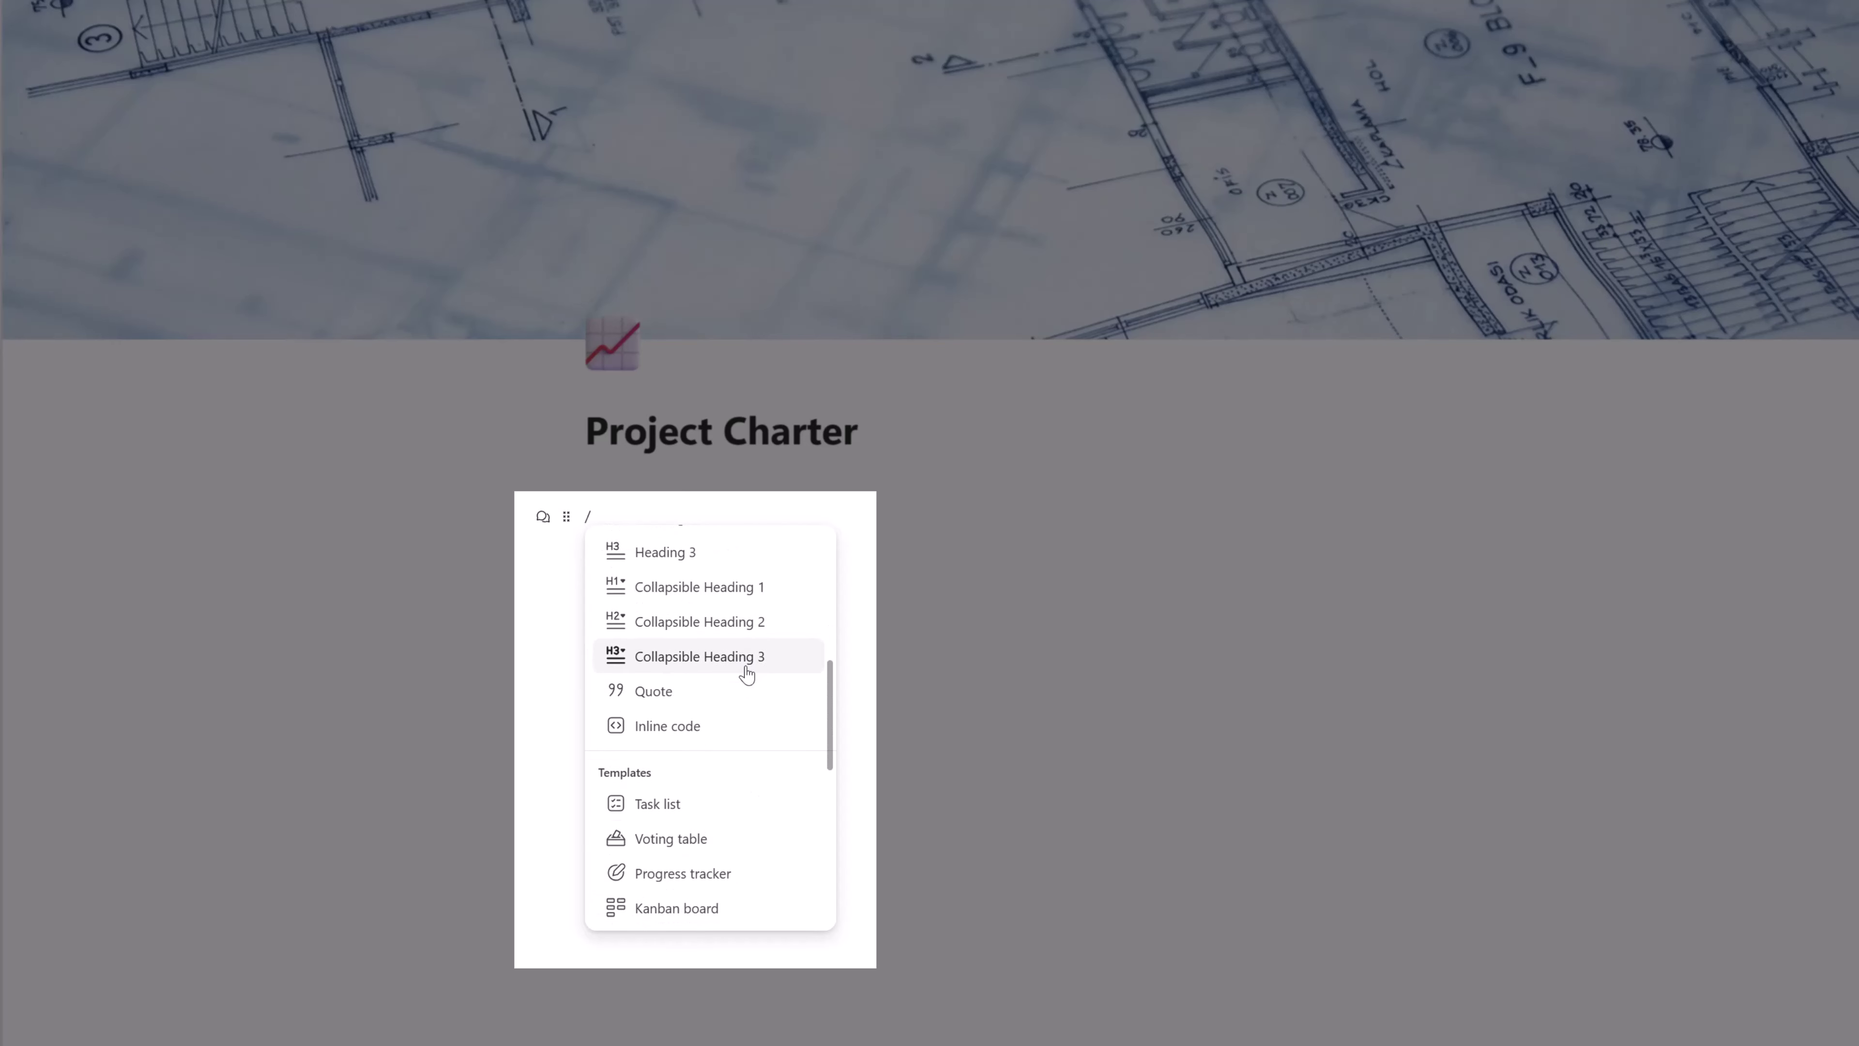
scroll(747, 674, down, 2)
scroll(745, 702, up, 10)
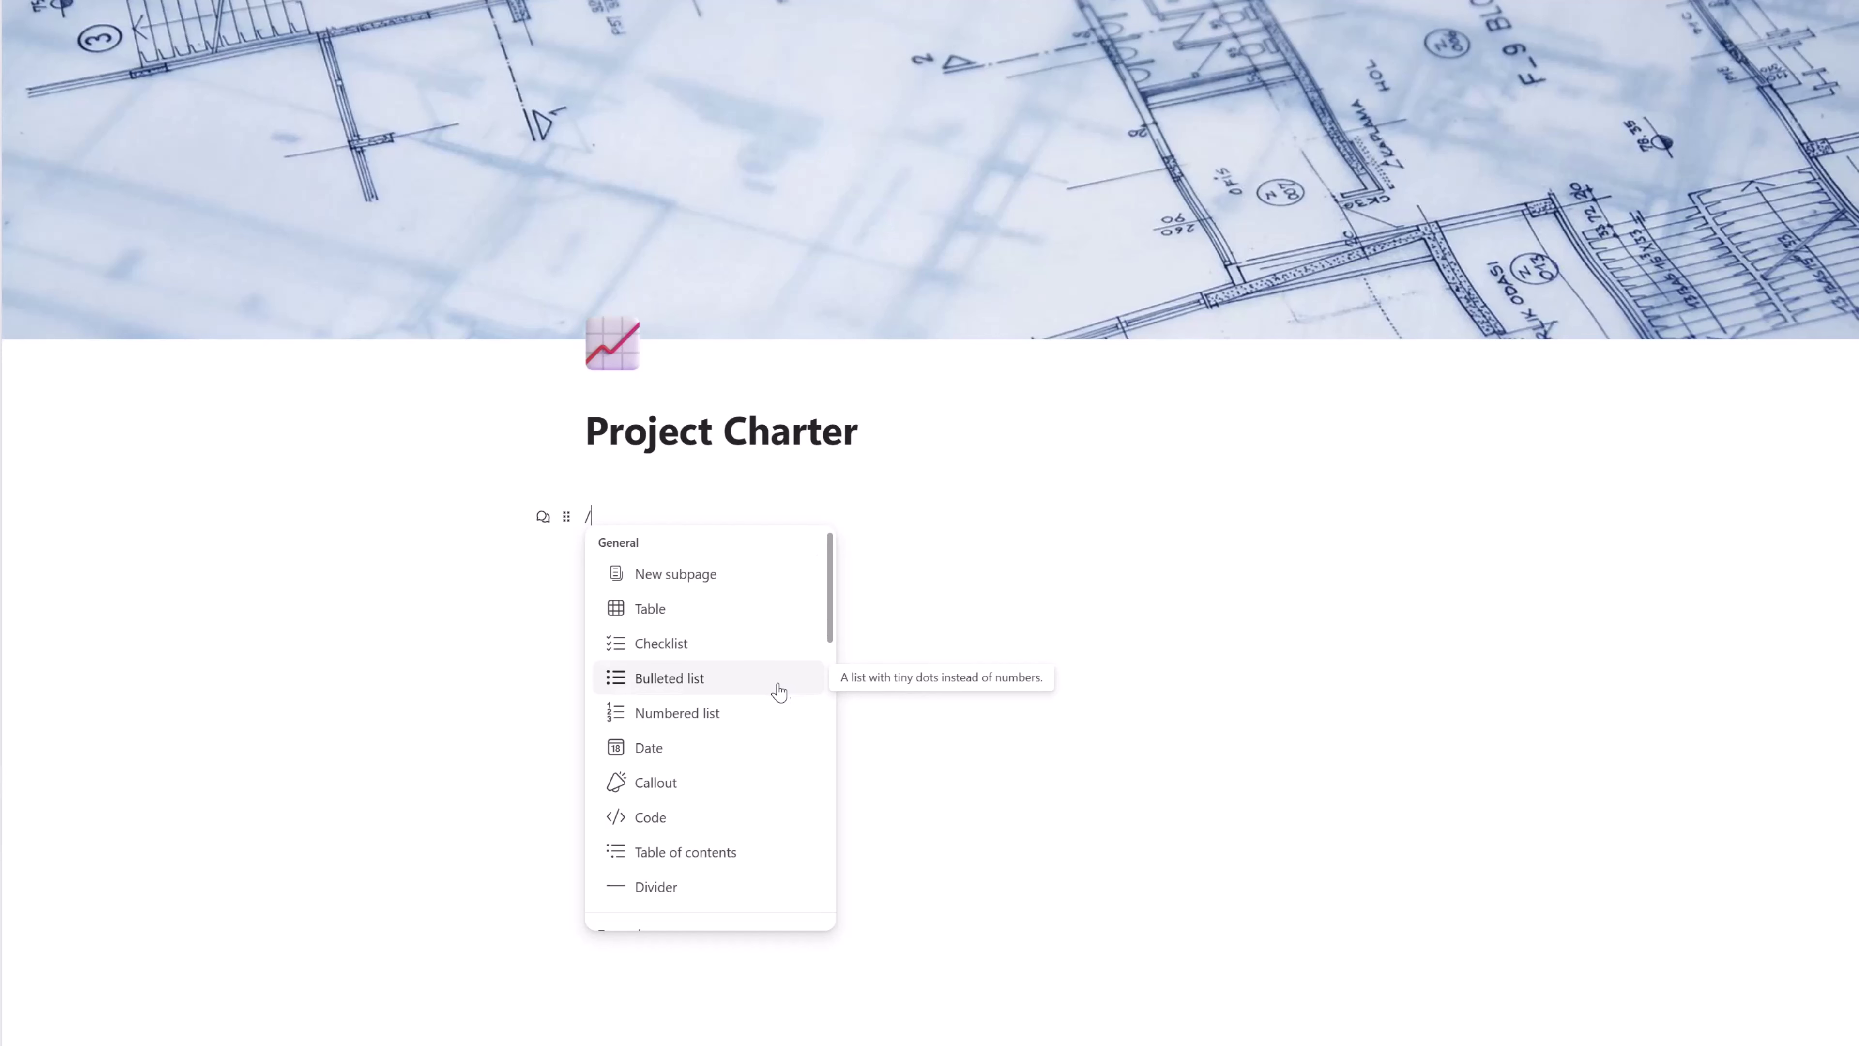
scroll(834, 644, down, 1)
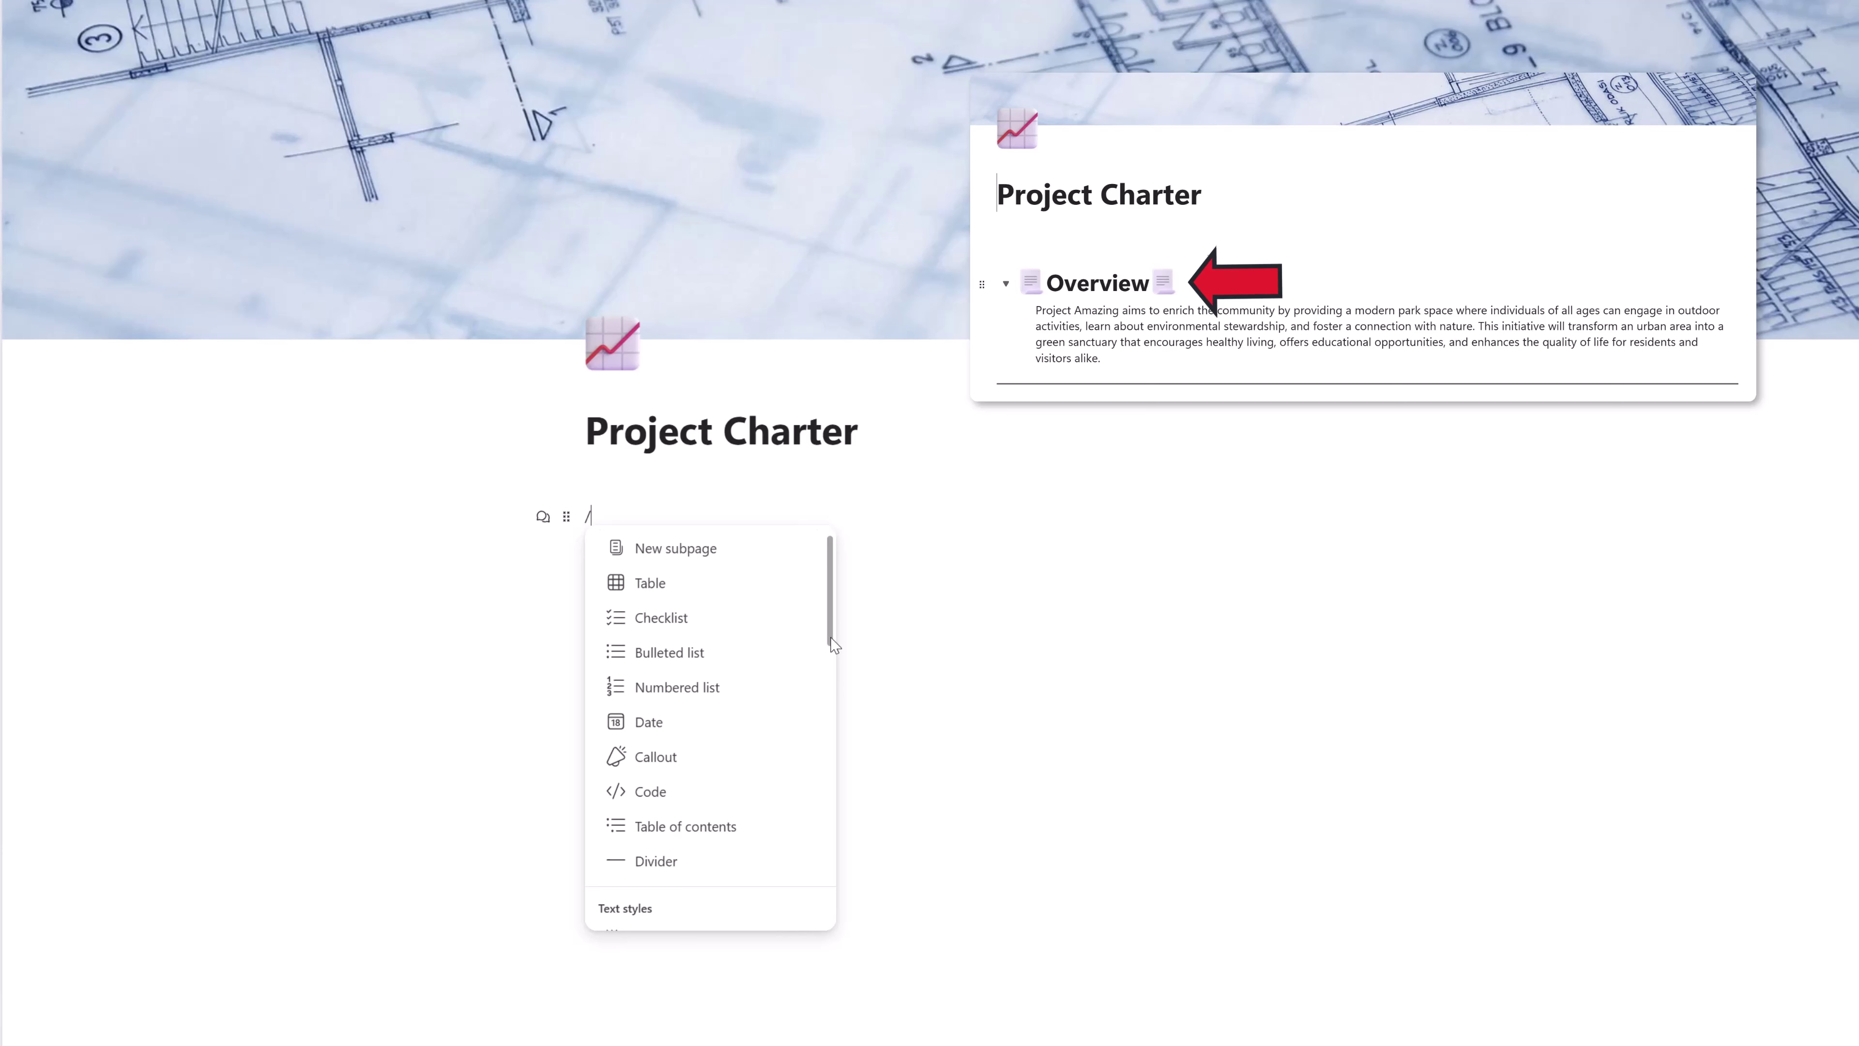
drag(834, 644, 839, 740)
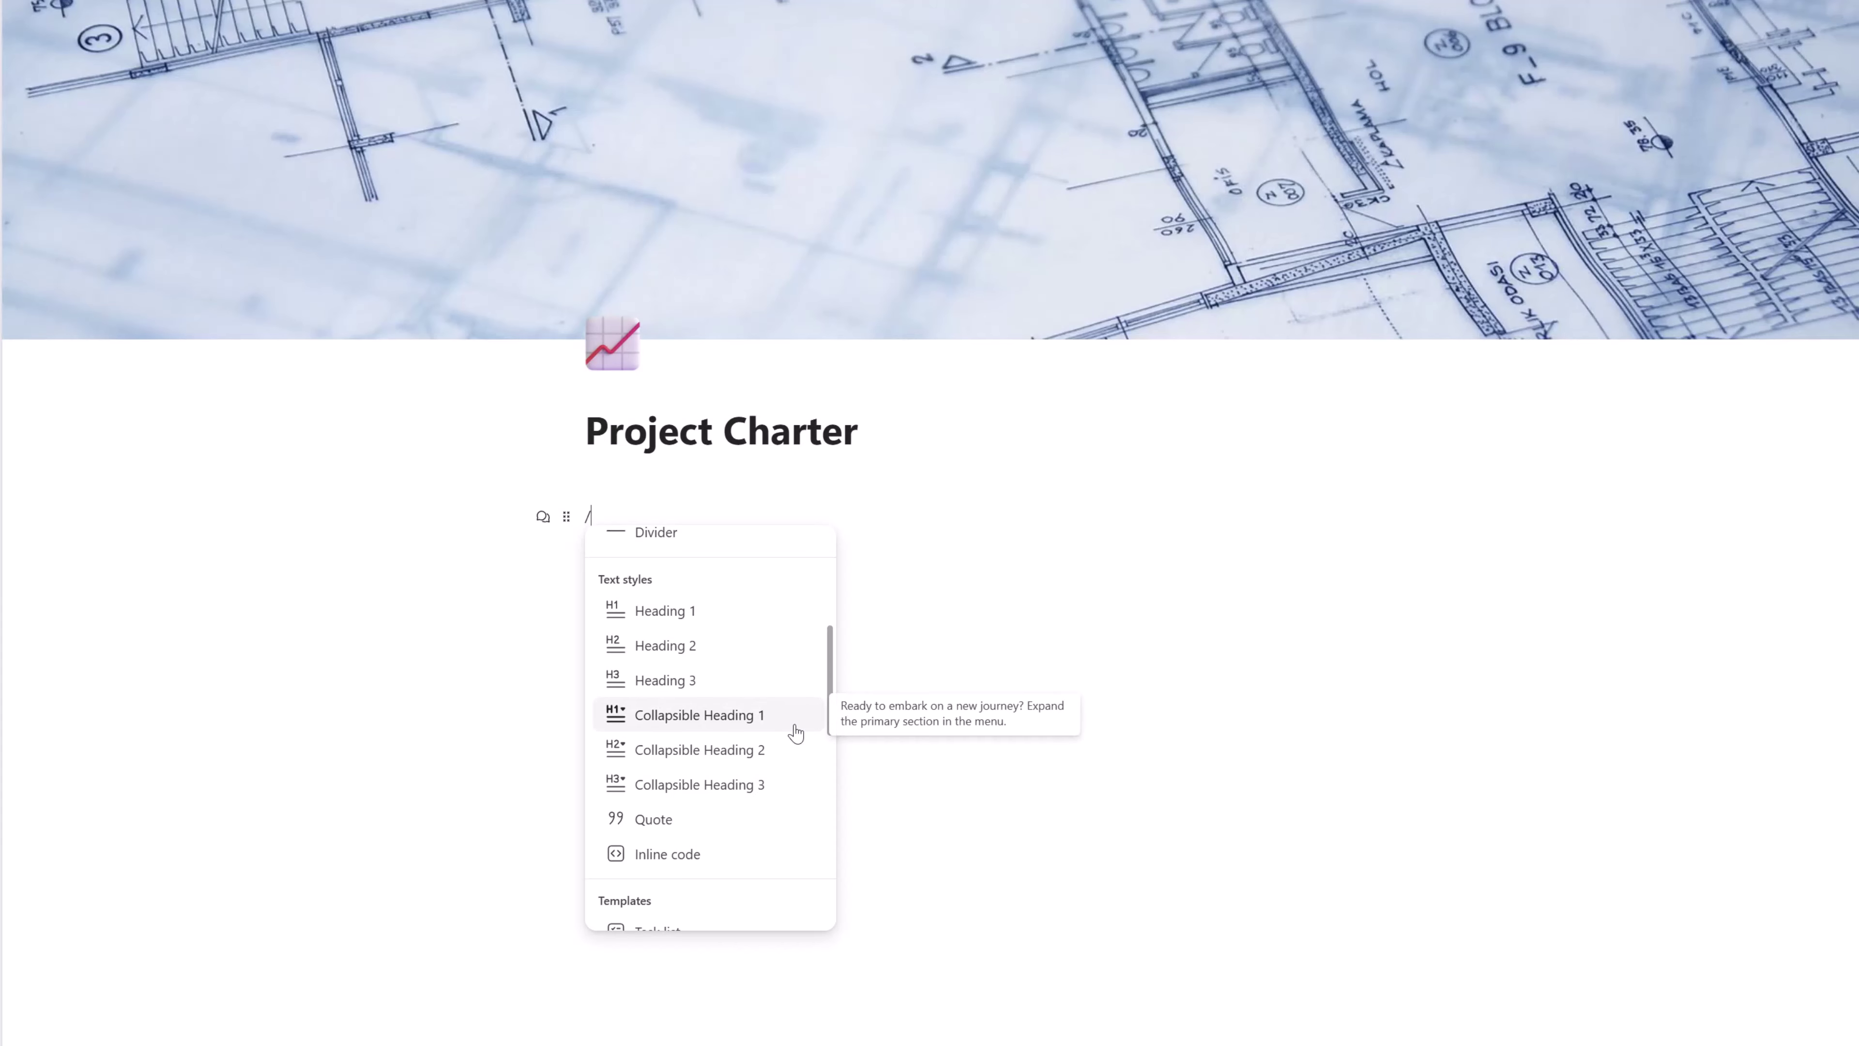
click(795, 726)
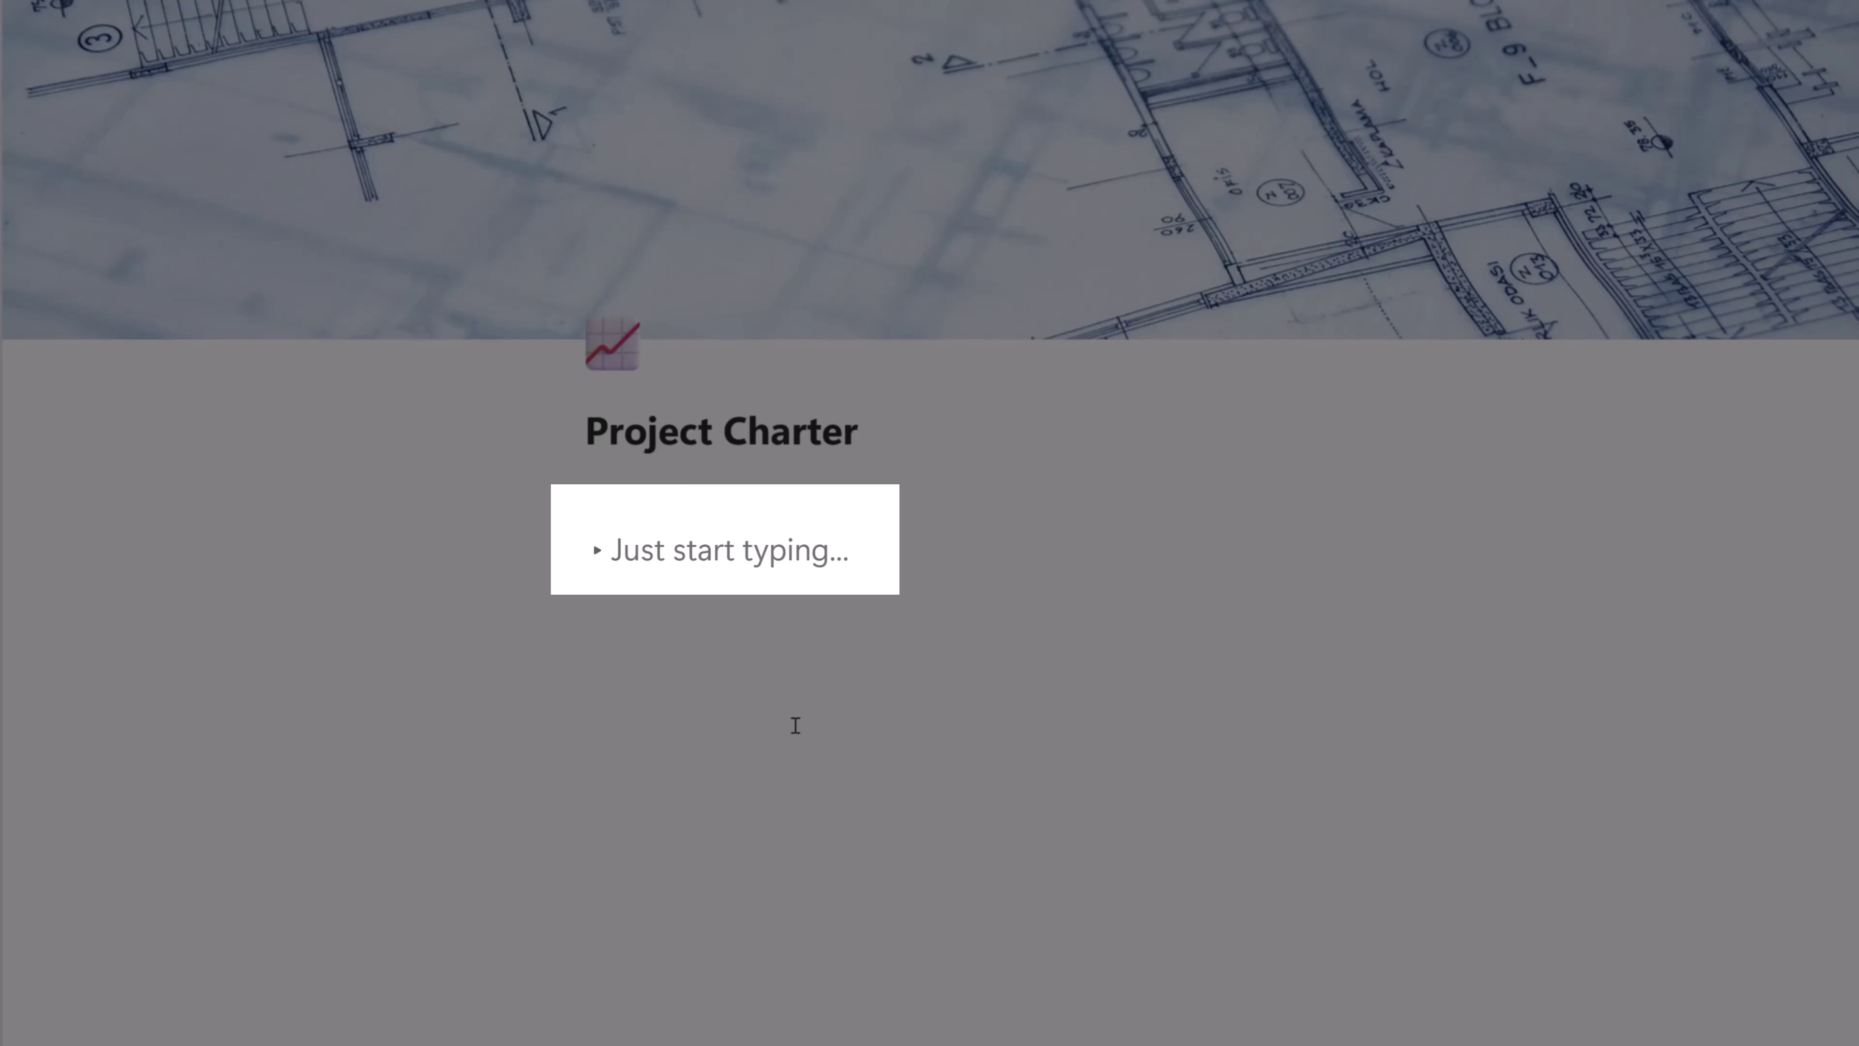
text(📄📄)
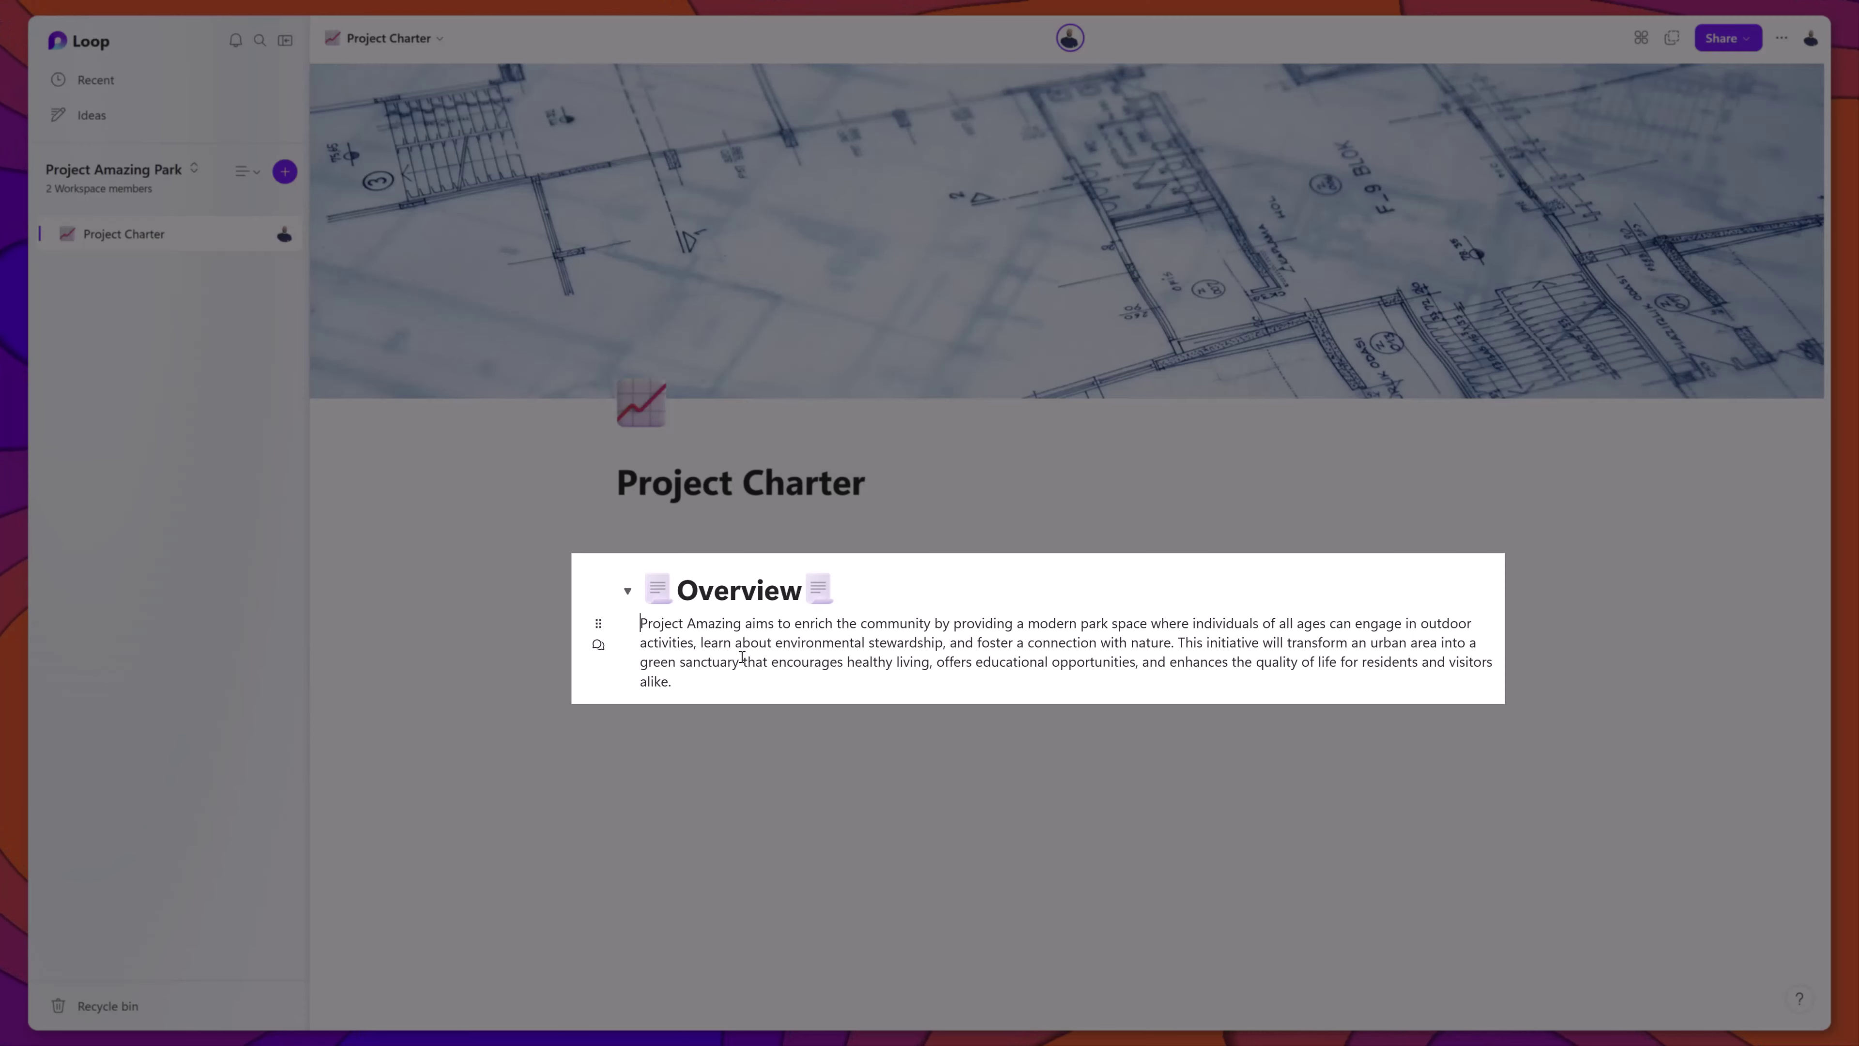
Start a new line after the overview paragraph and format it as Paragraph (Body)
click(689, 684)
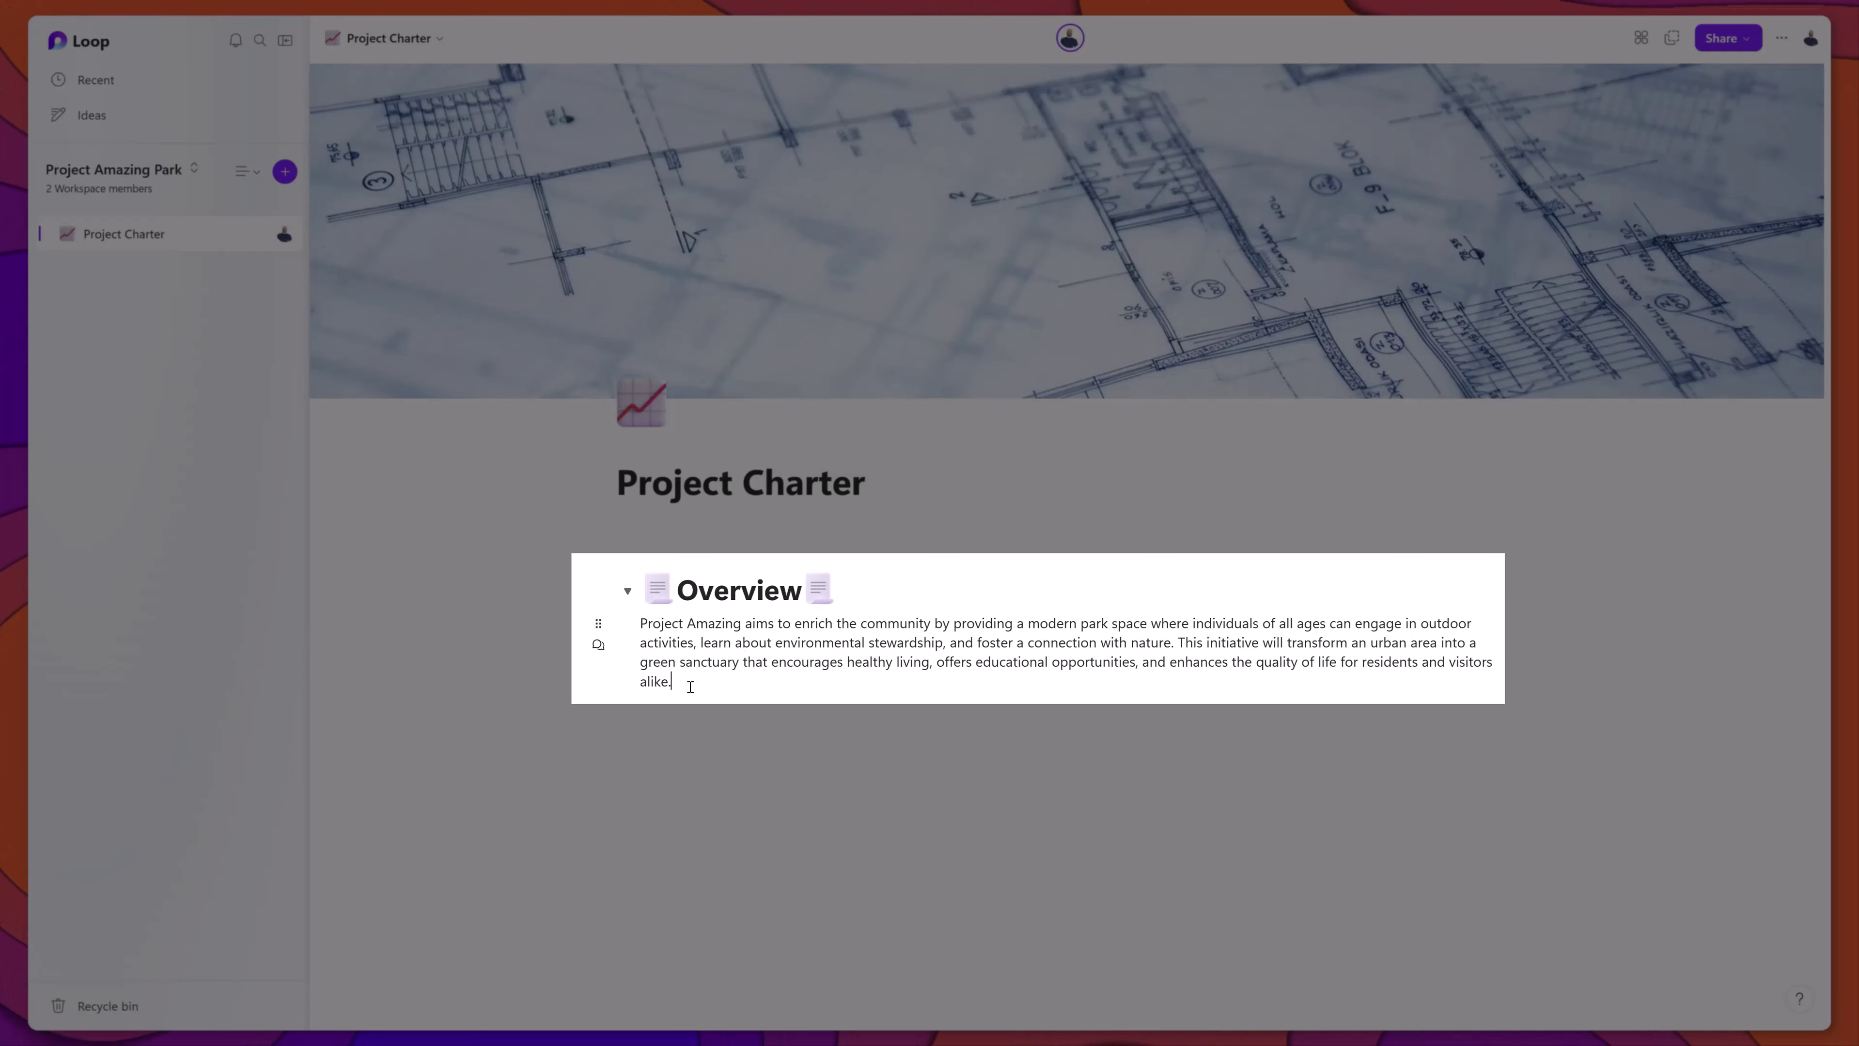
key(Return)
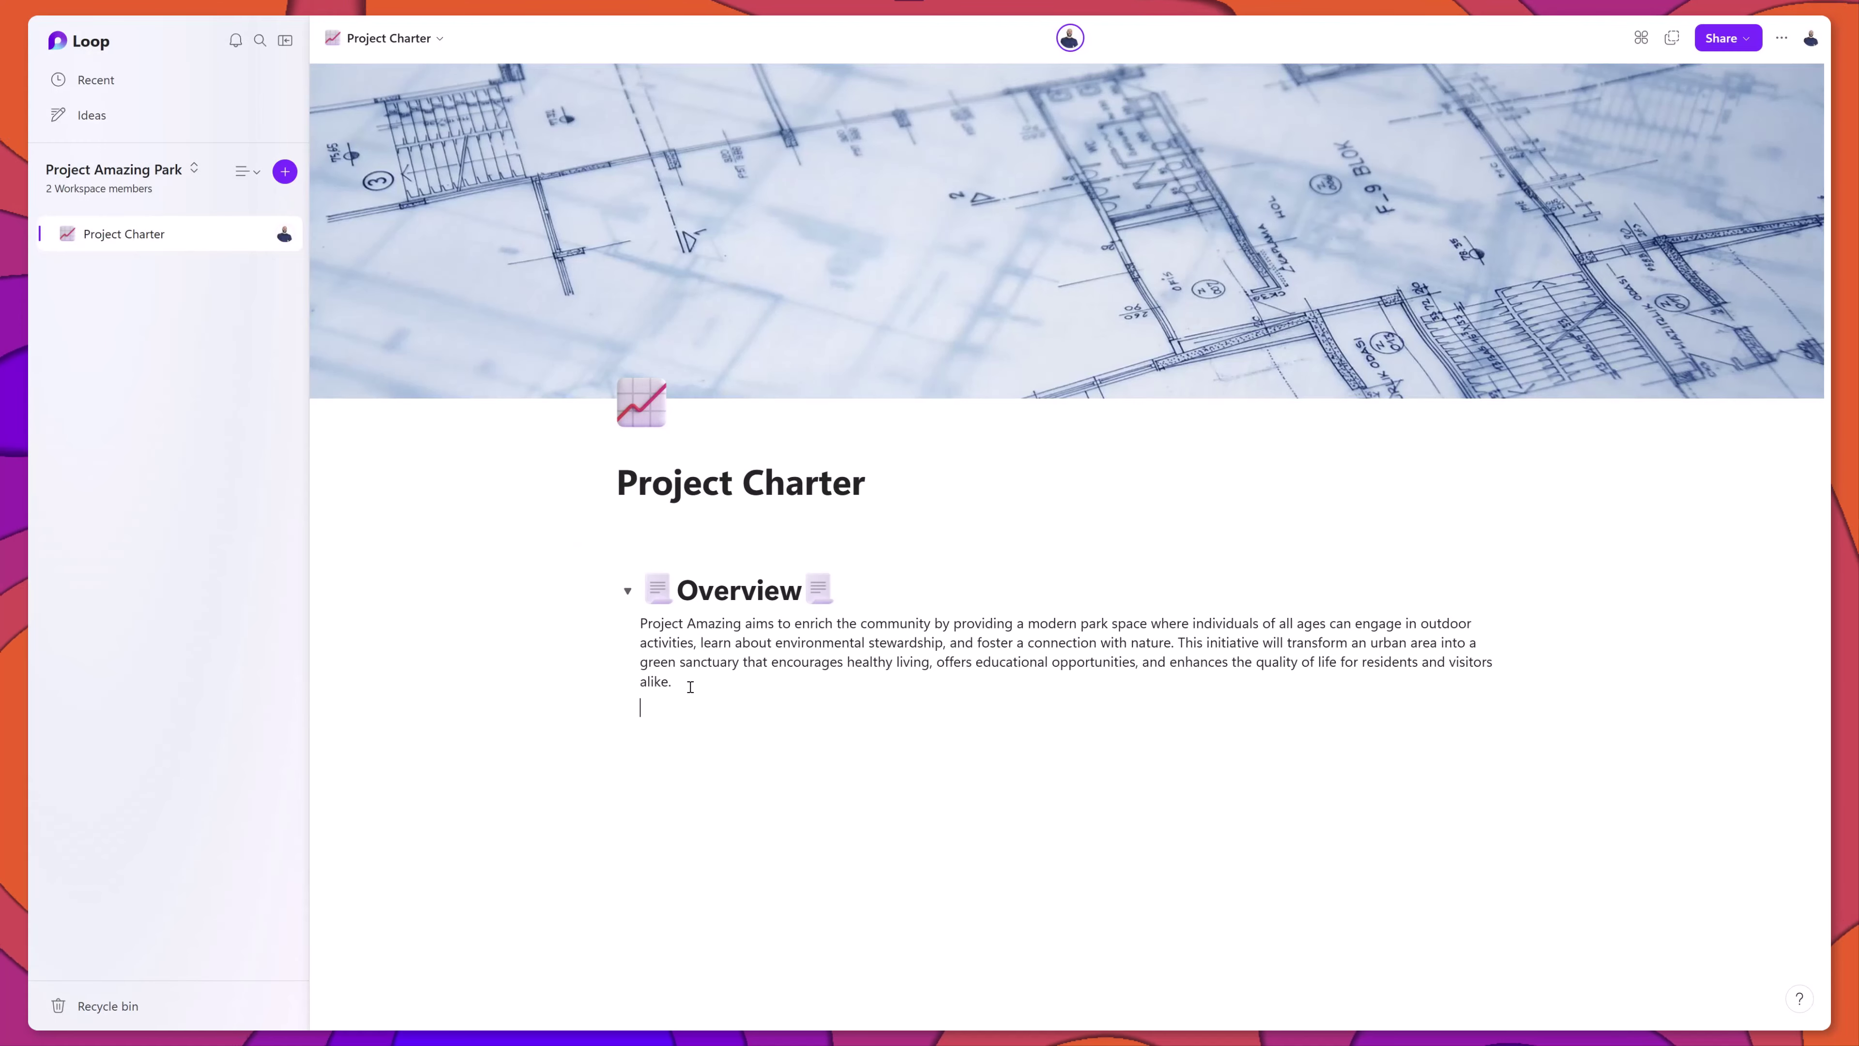
text(/pa)
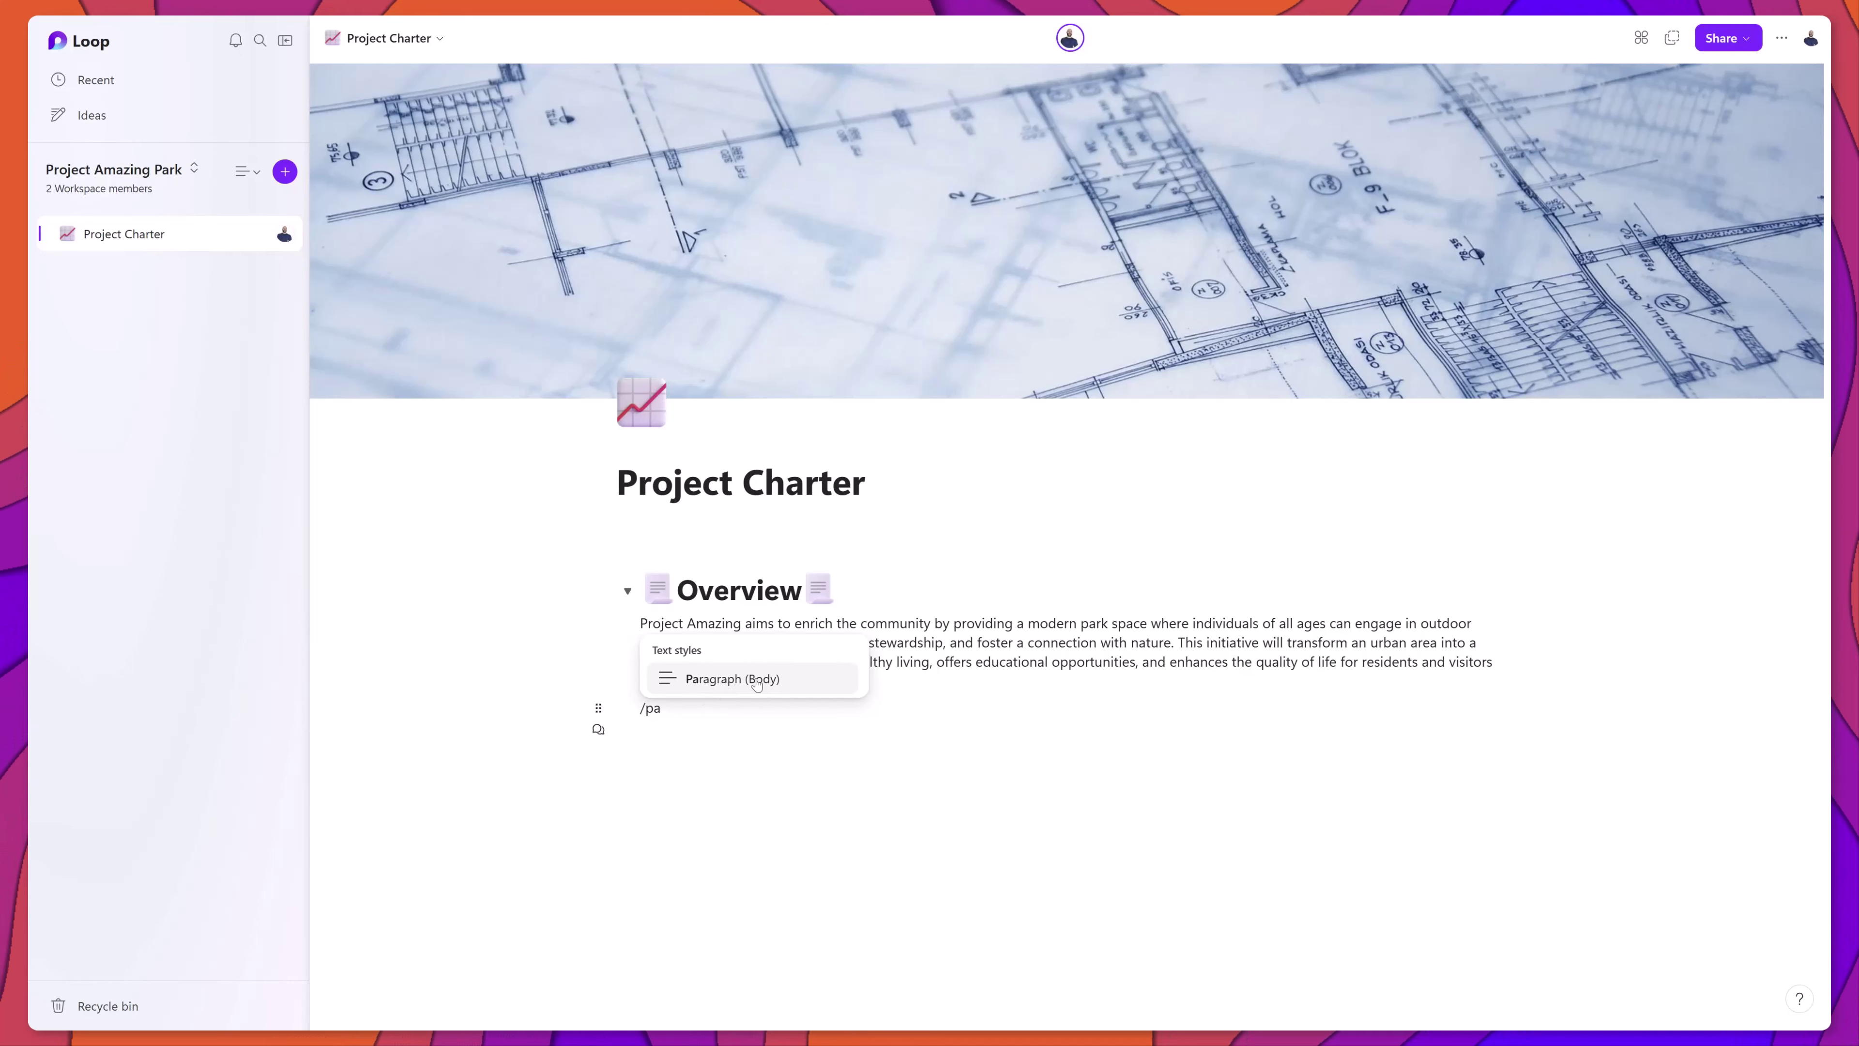
key(Return)
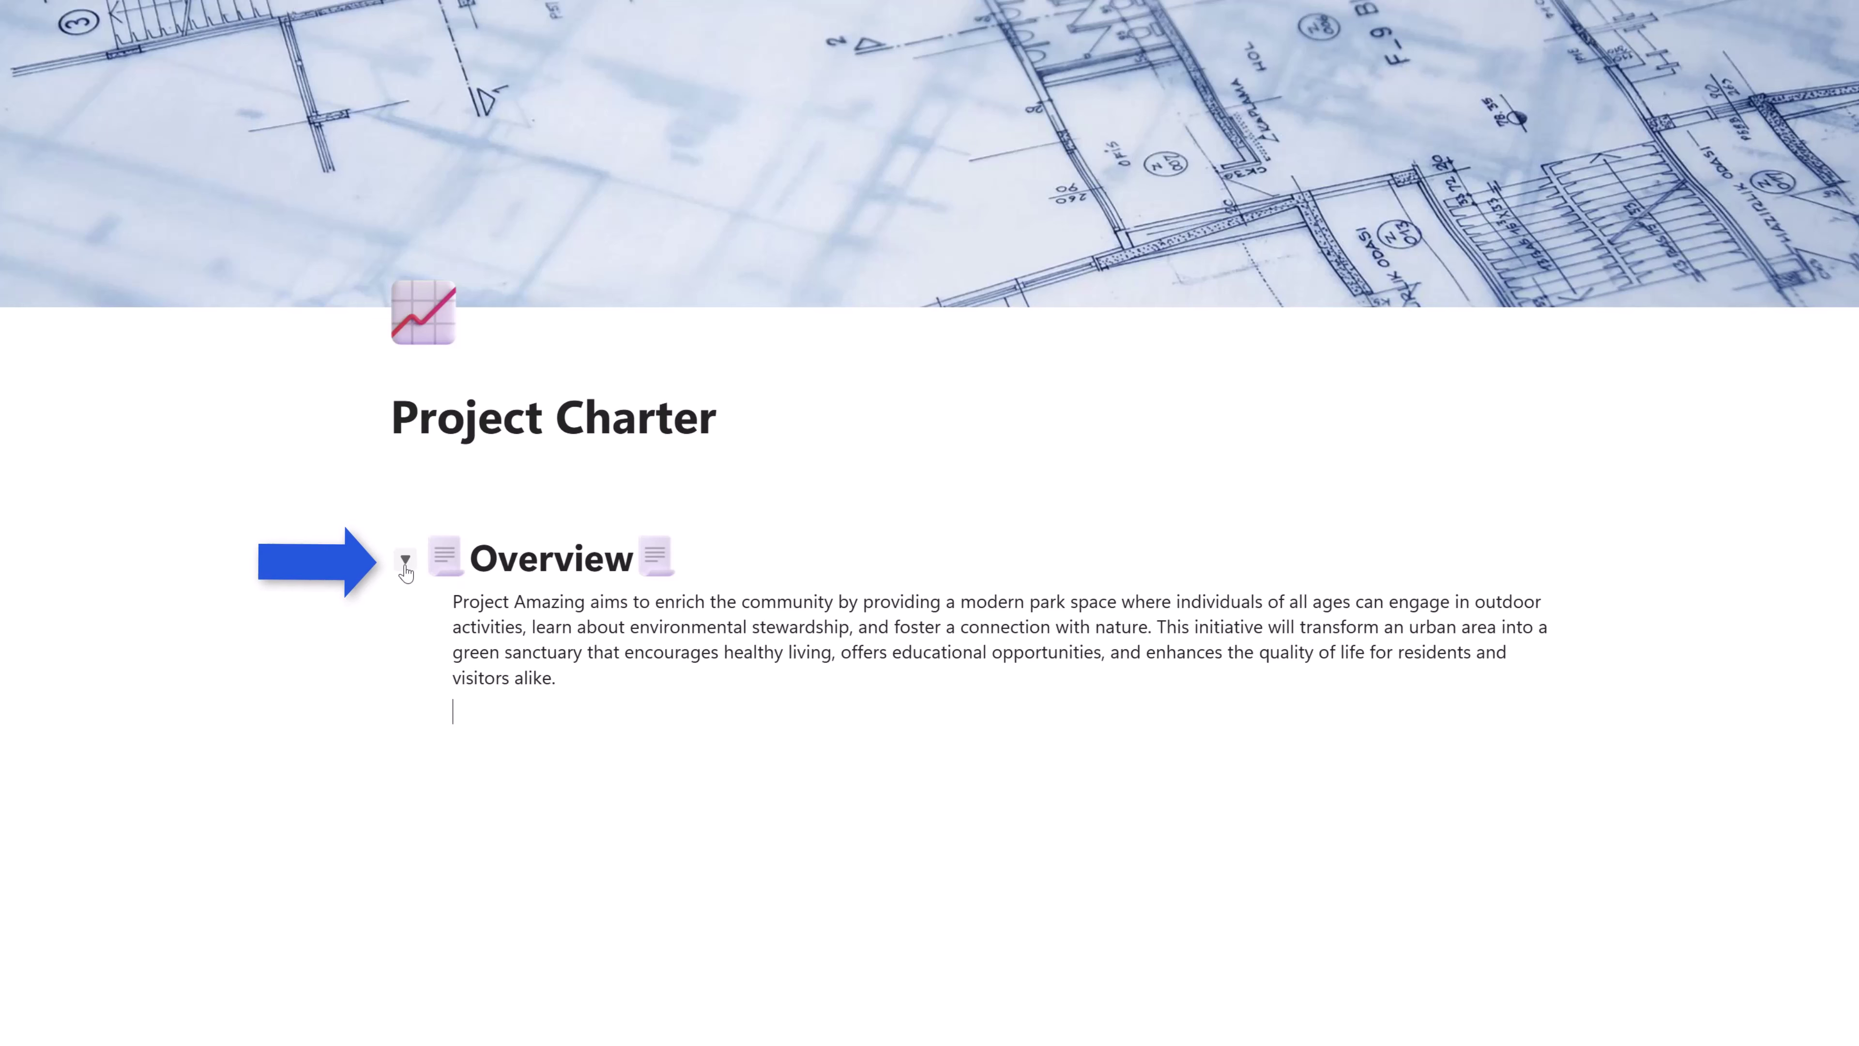
Collapse the Overview section and expand it again
right_click(404, 565)
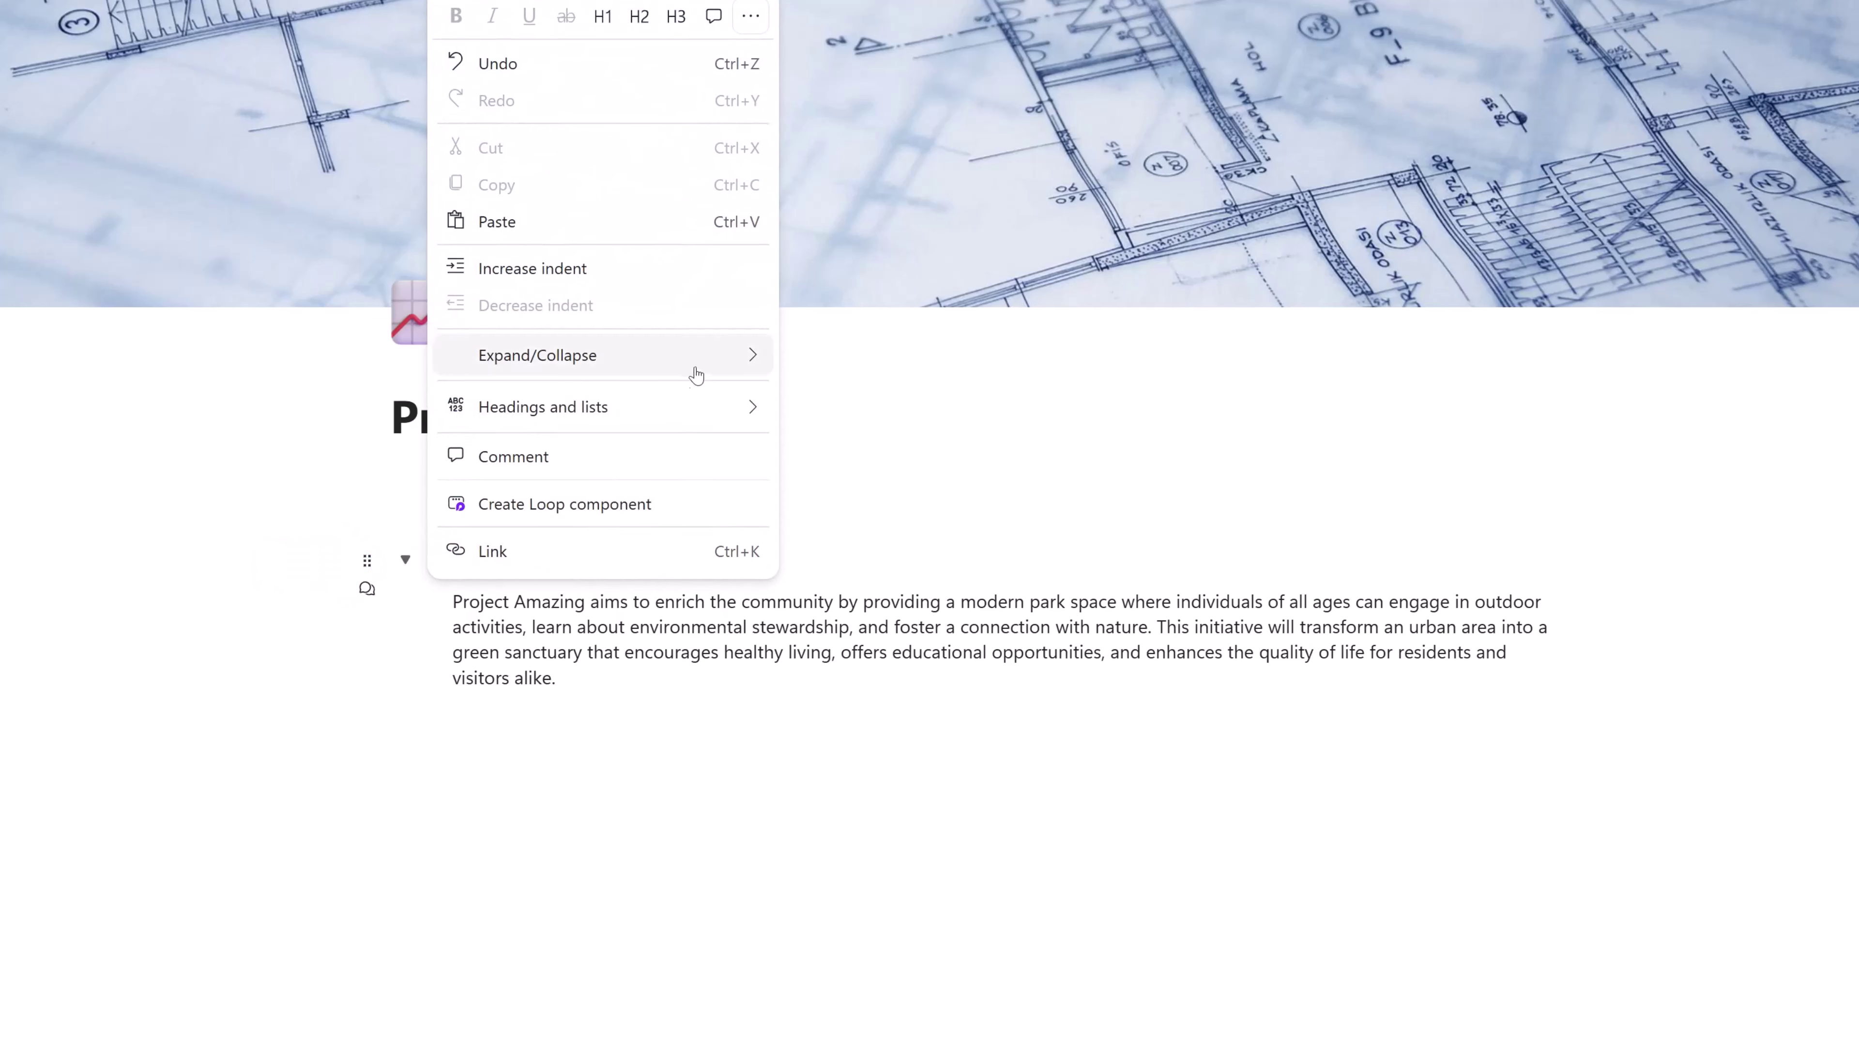
mouse_move(704, 365)
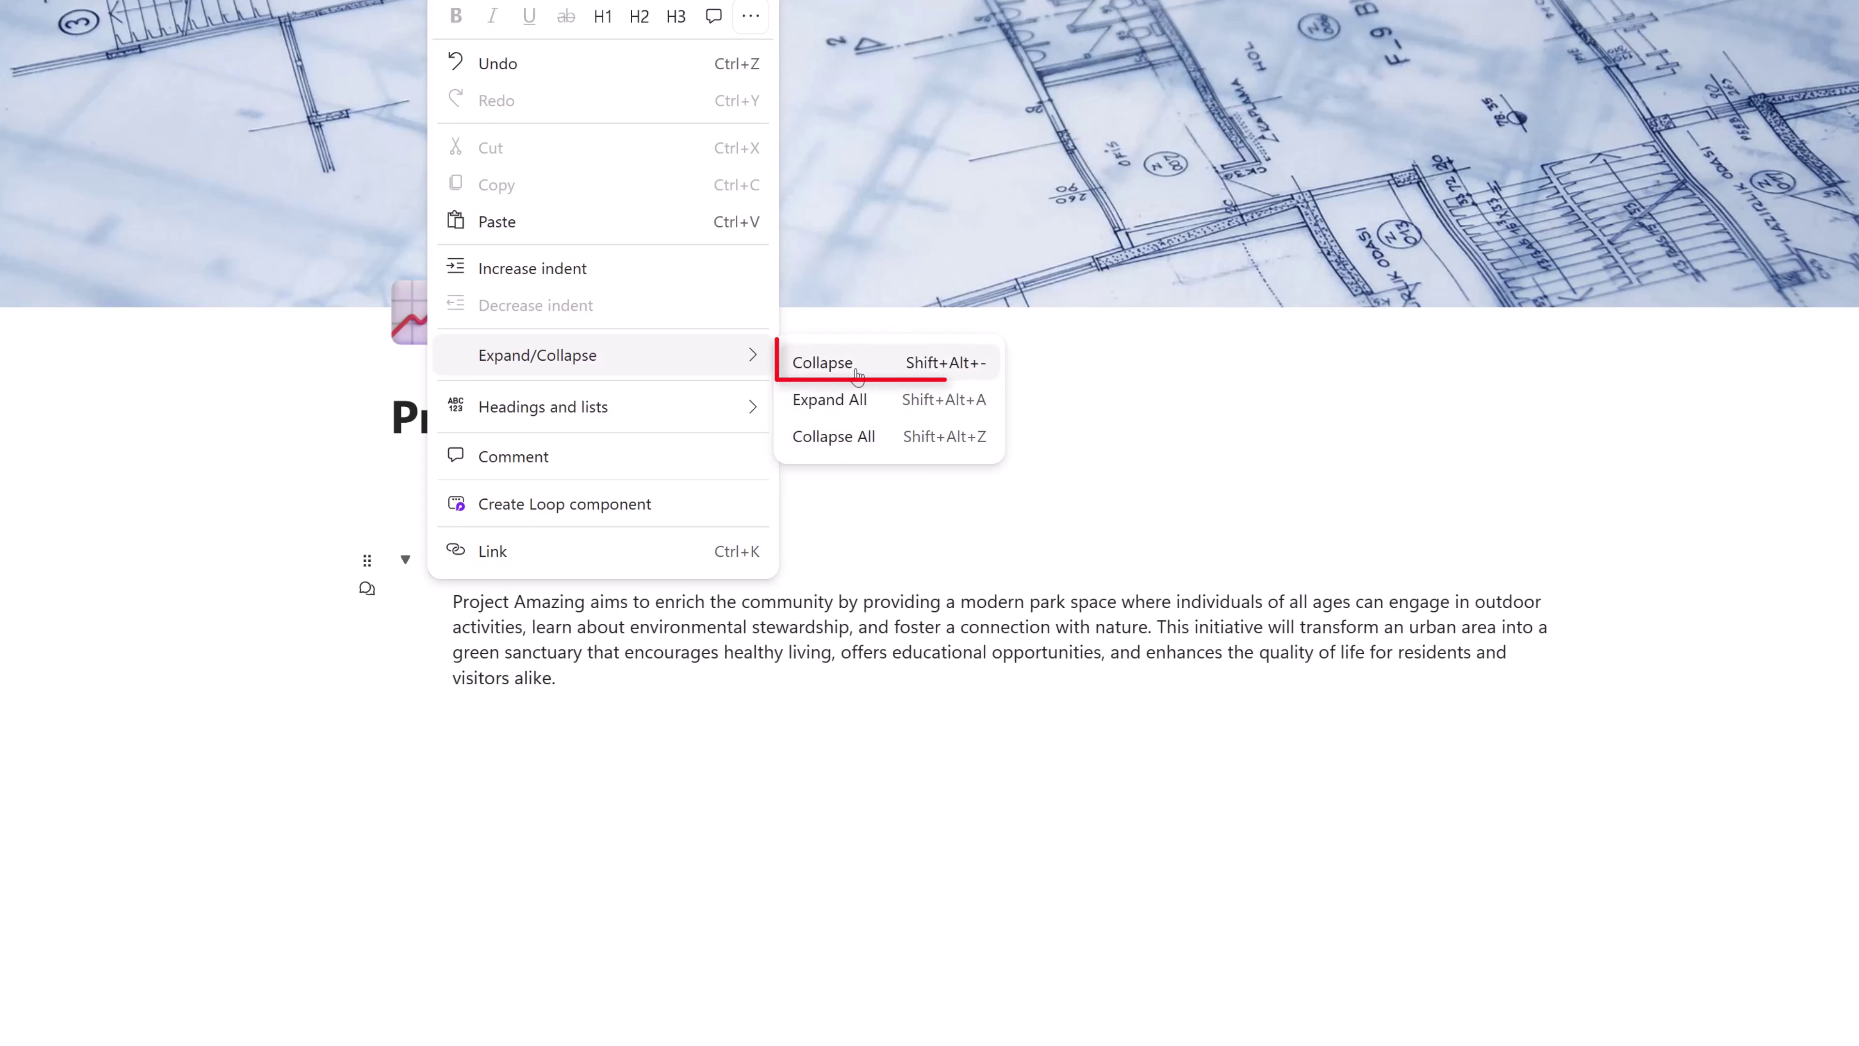
click(823, 362)
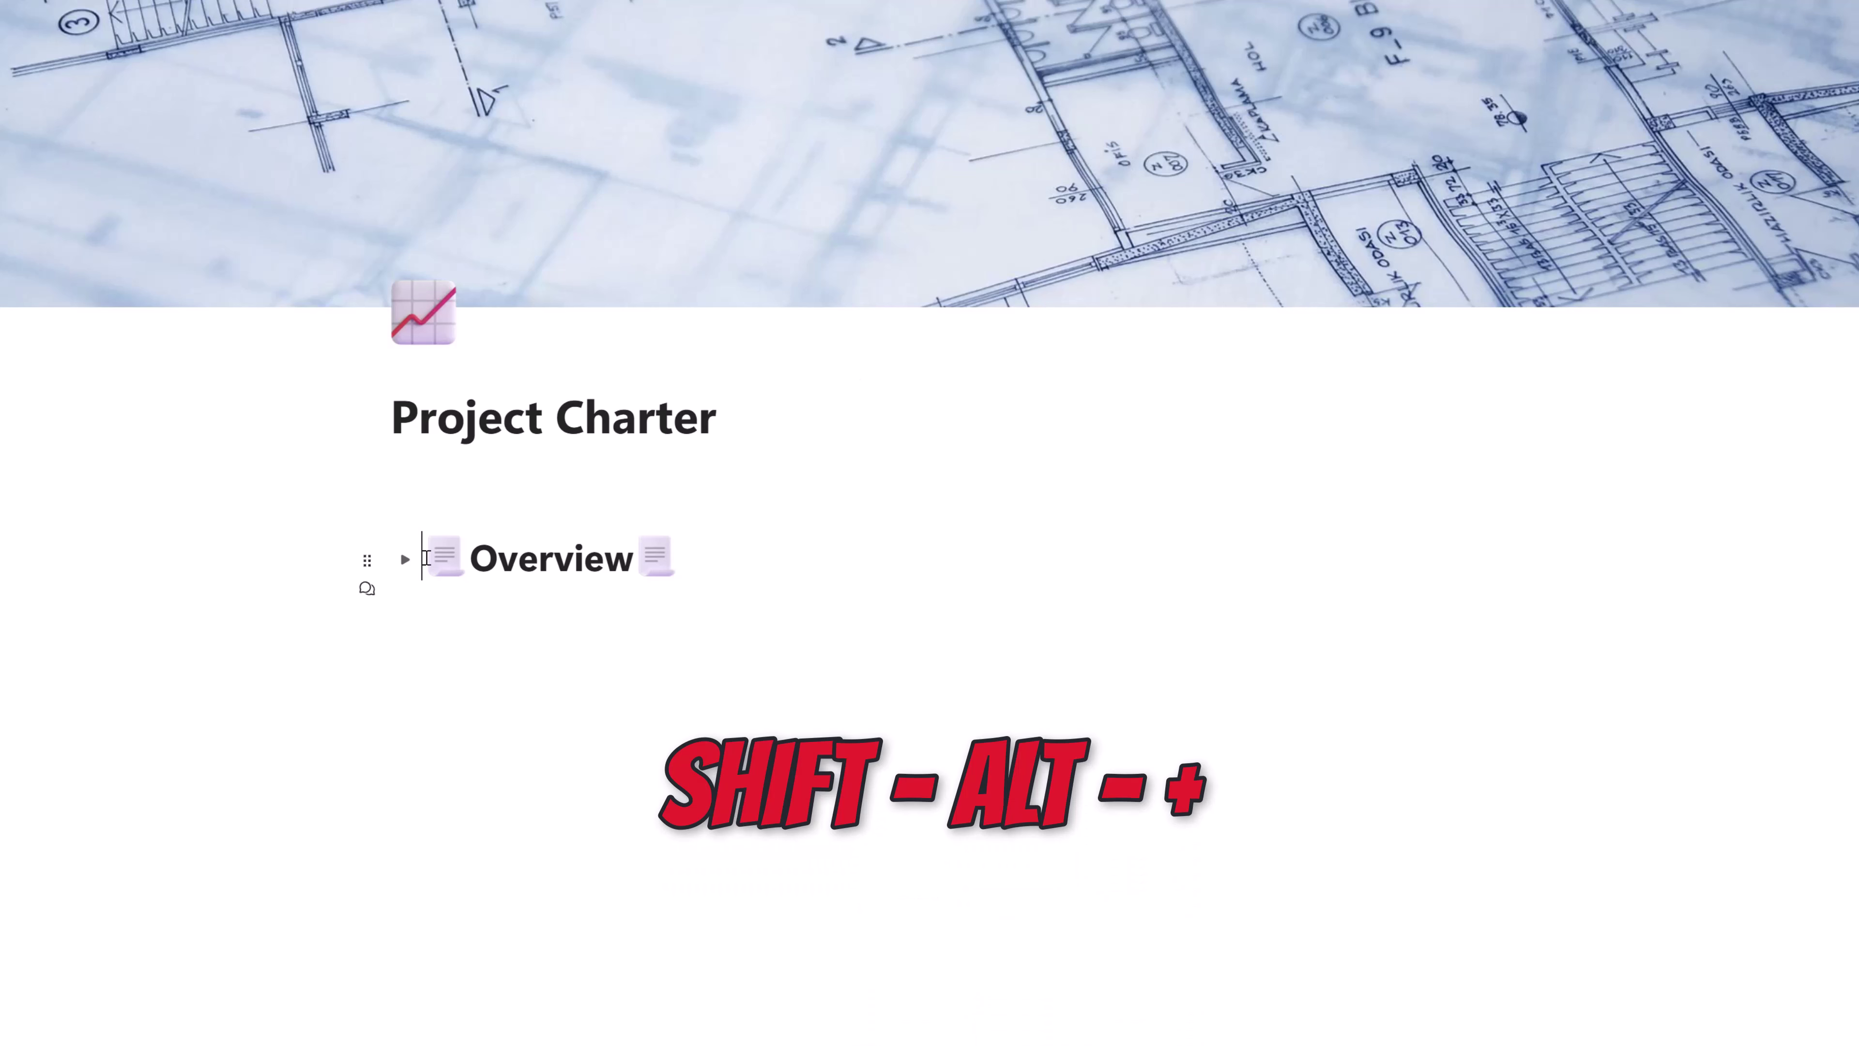
key(shift+alt+plus)
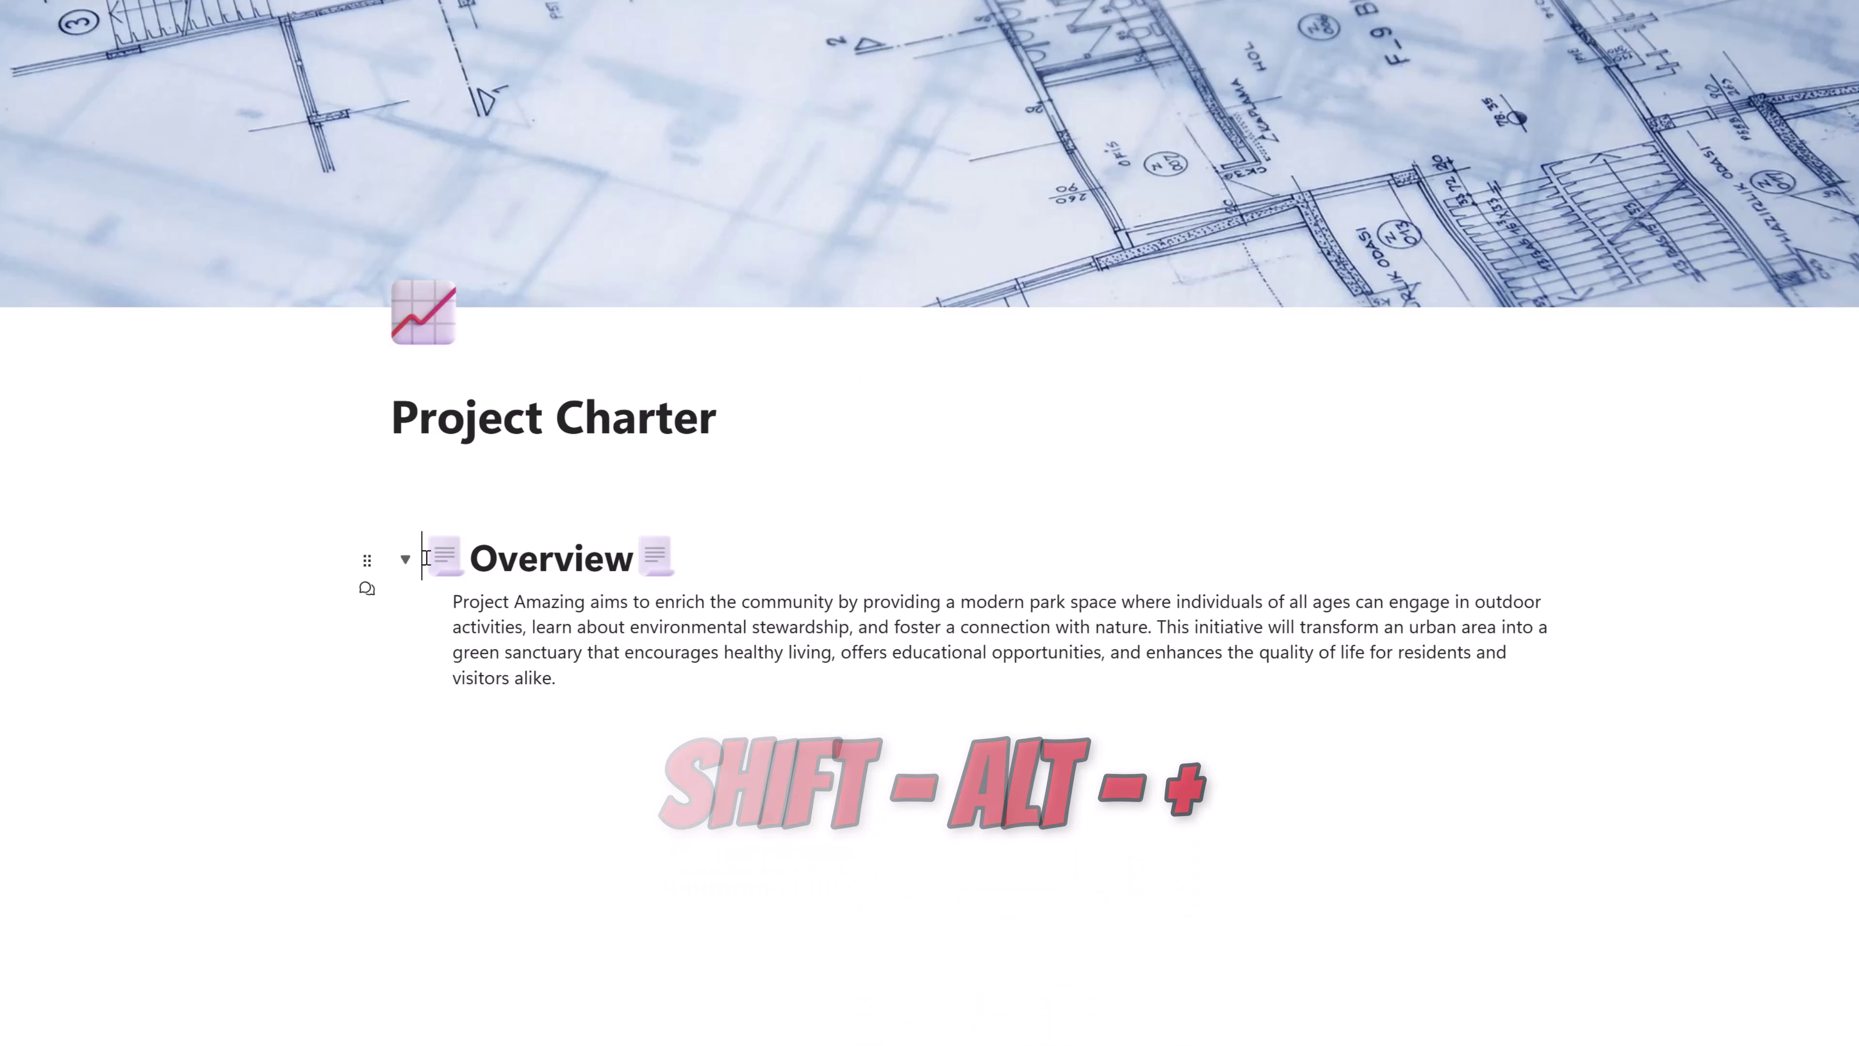
Insert a divider line below the Overview section
click(679, 721)
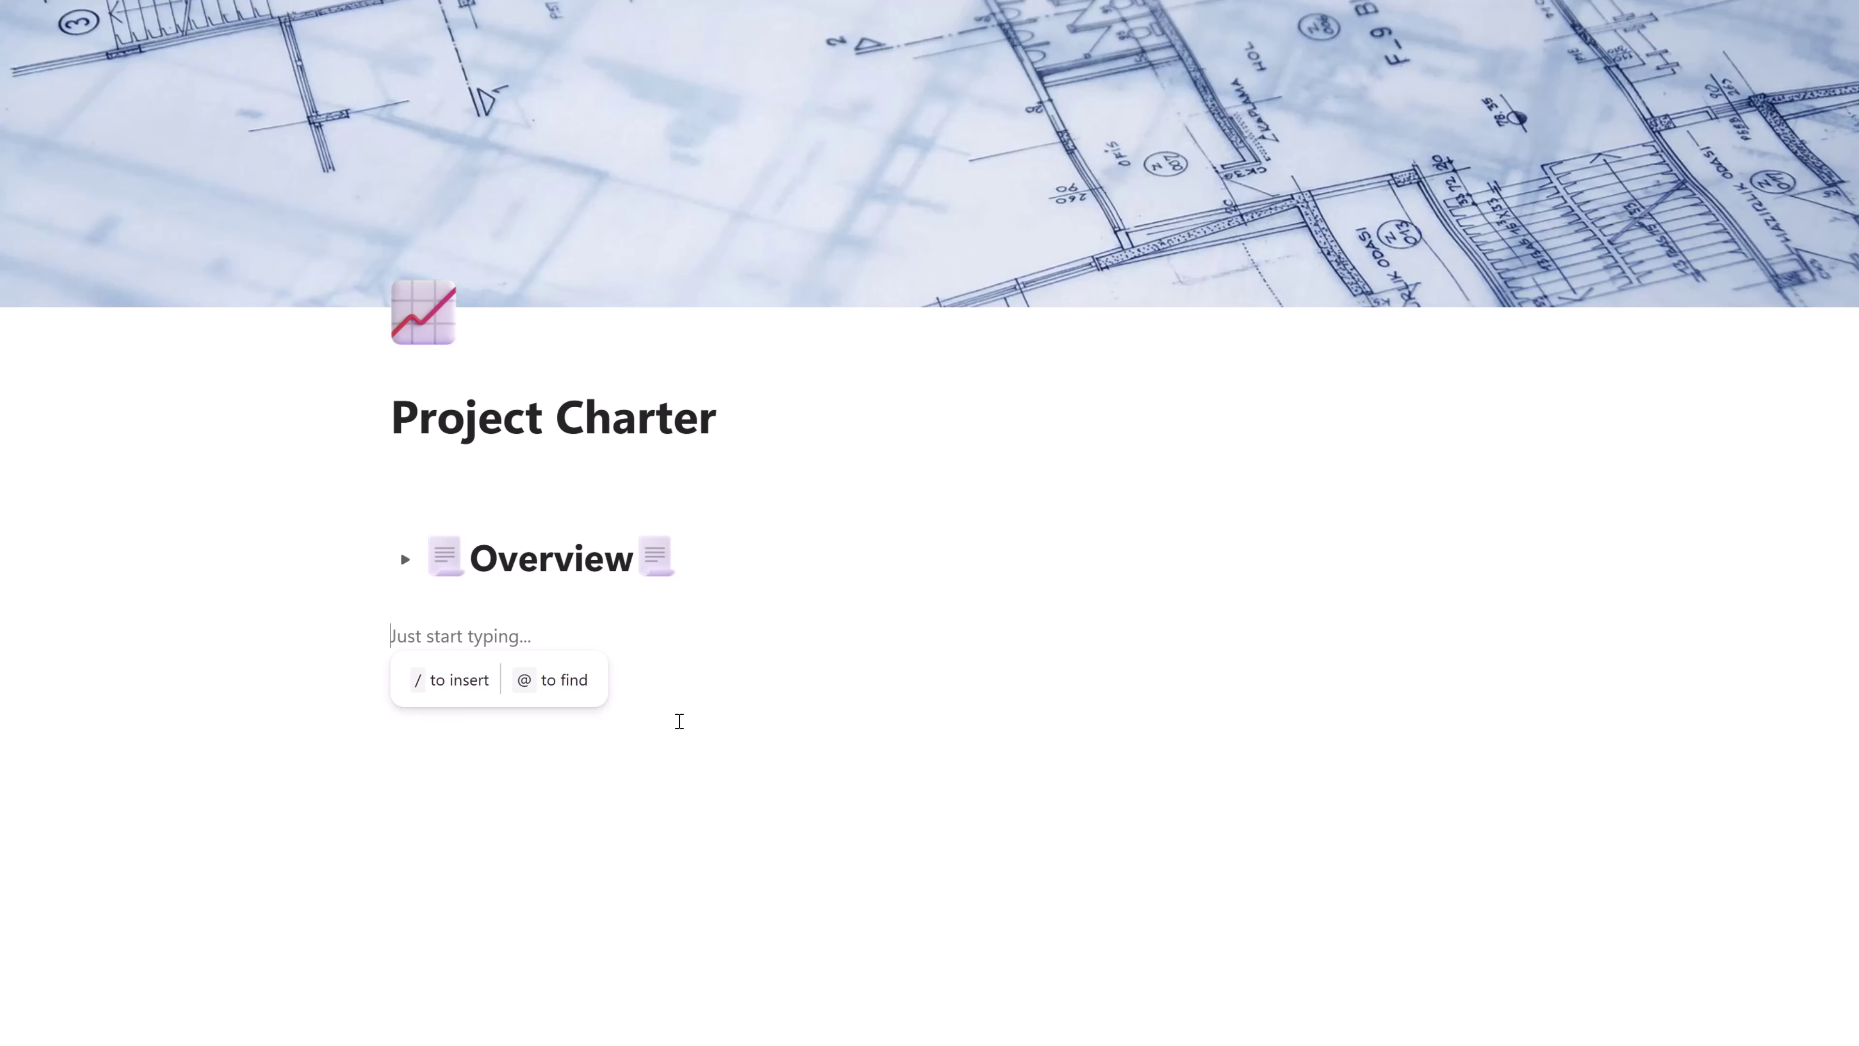
text(/)
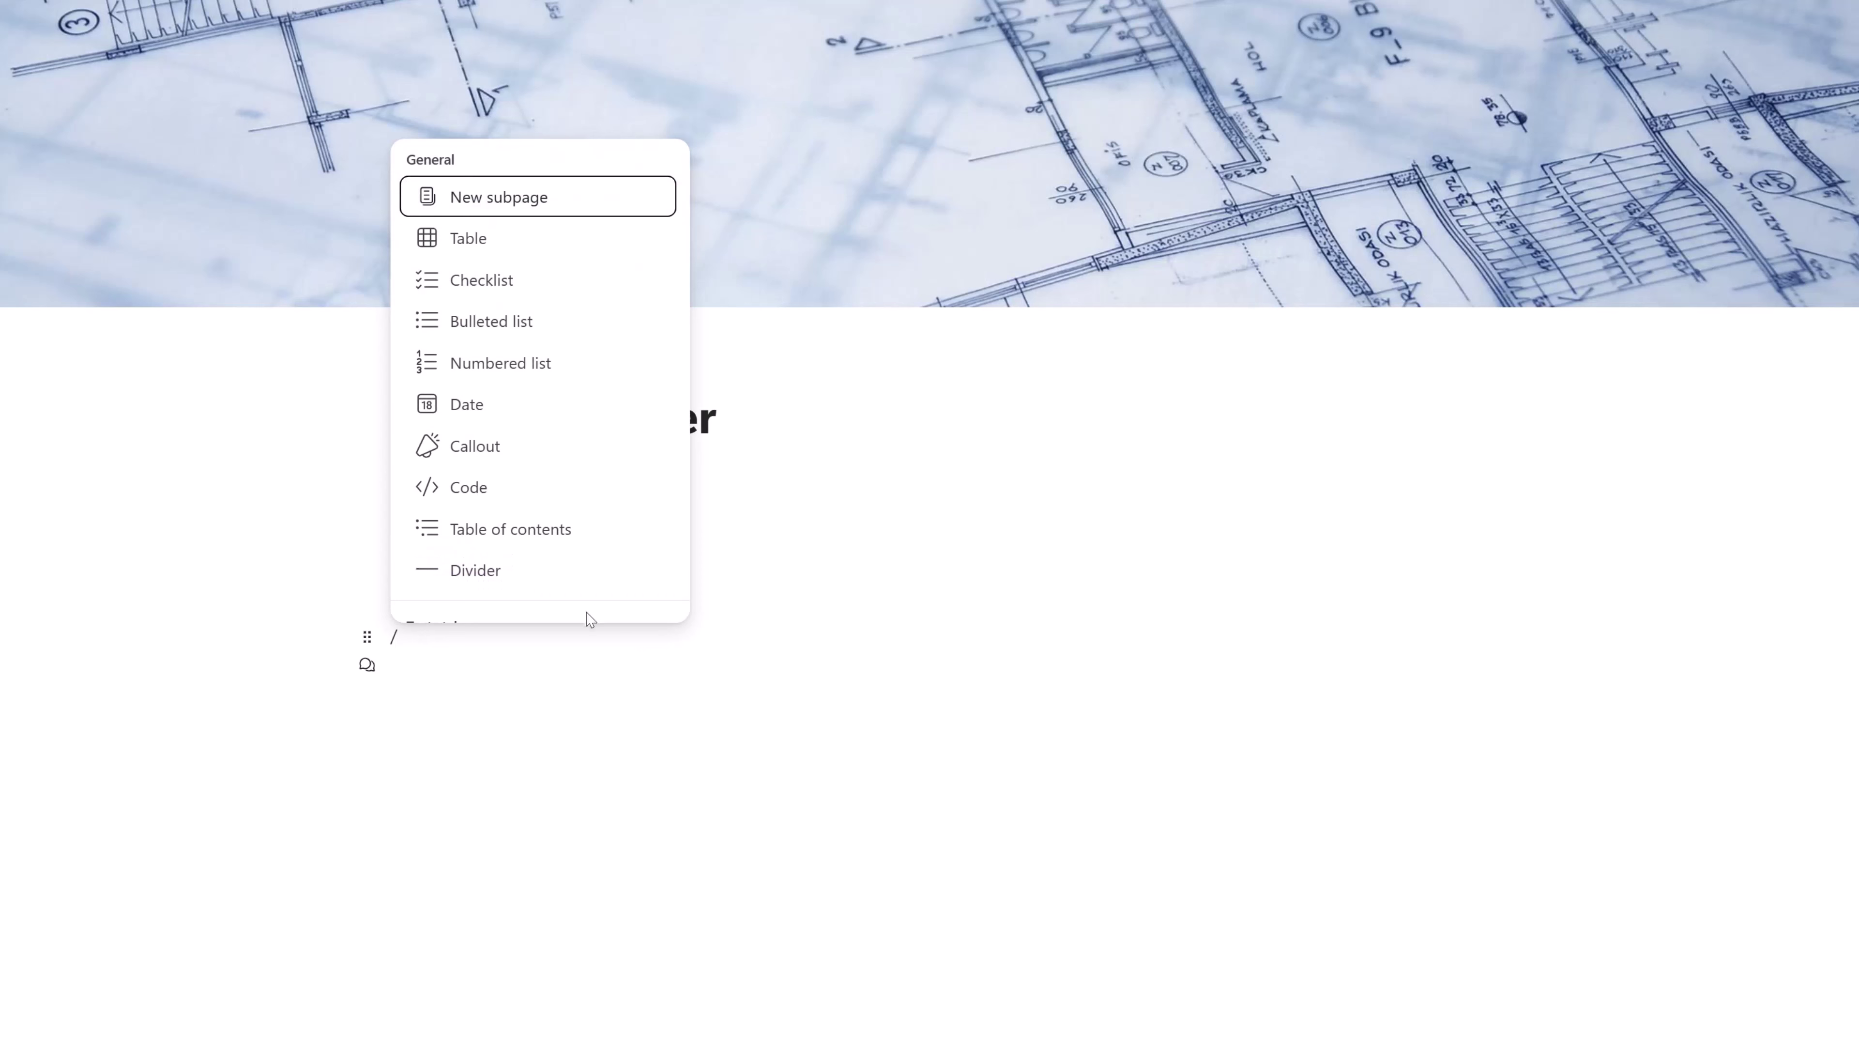
click(509, 575)
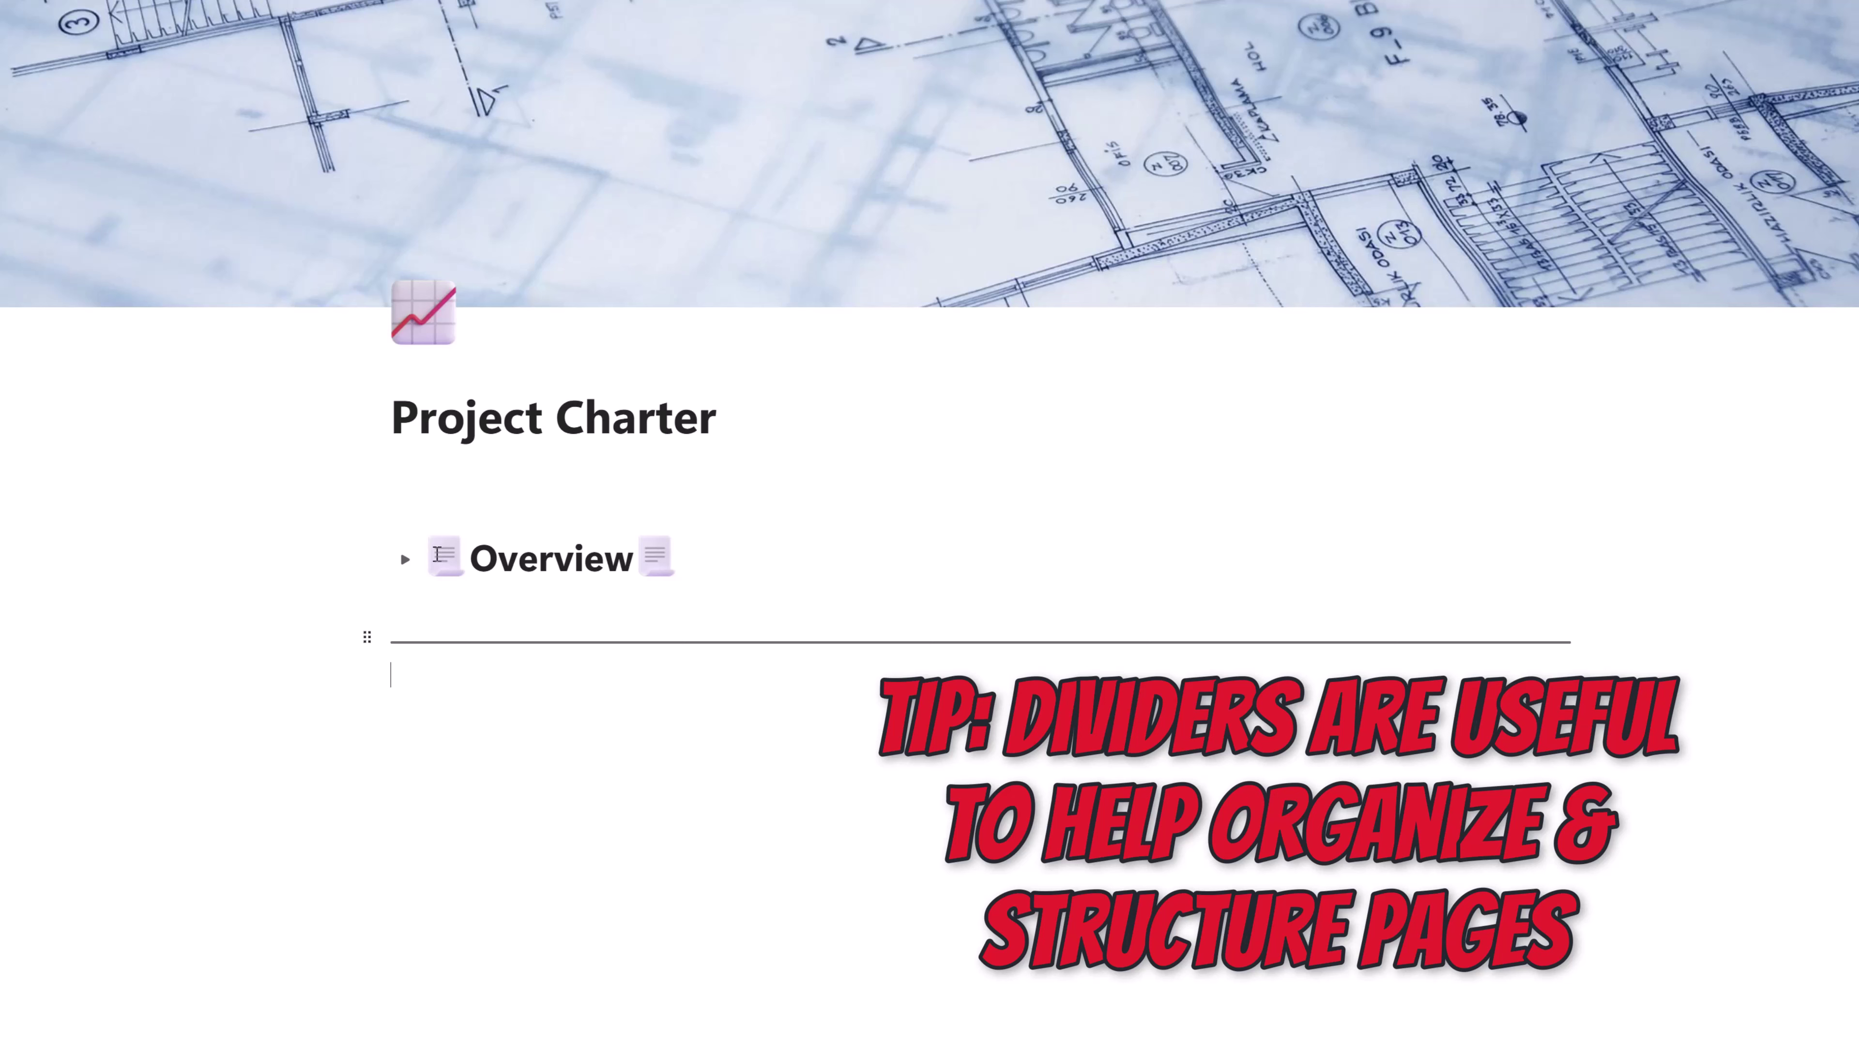
click(431, 607)
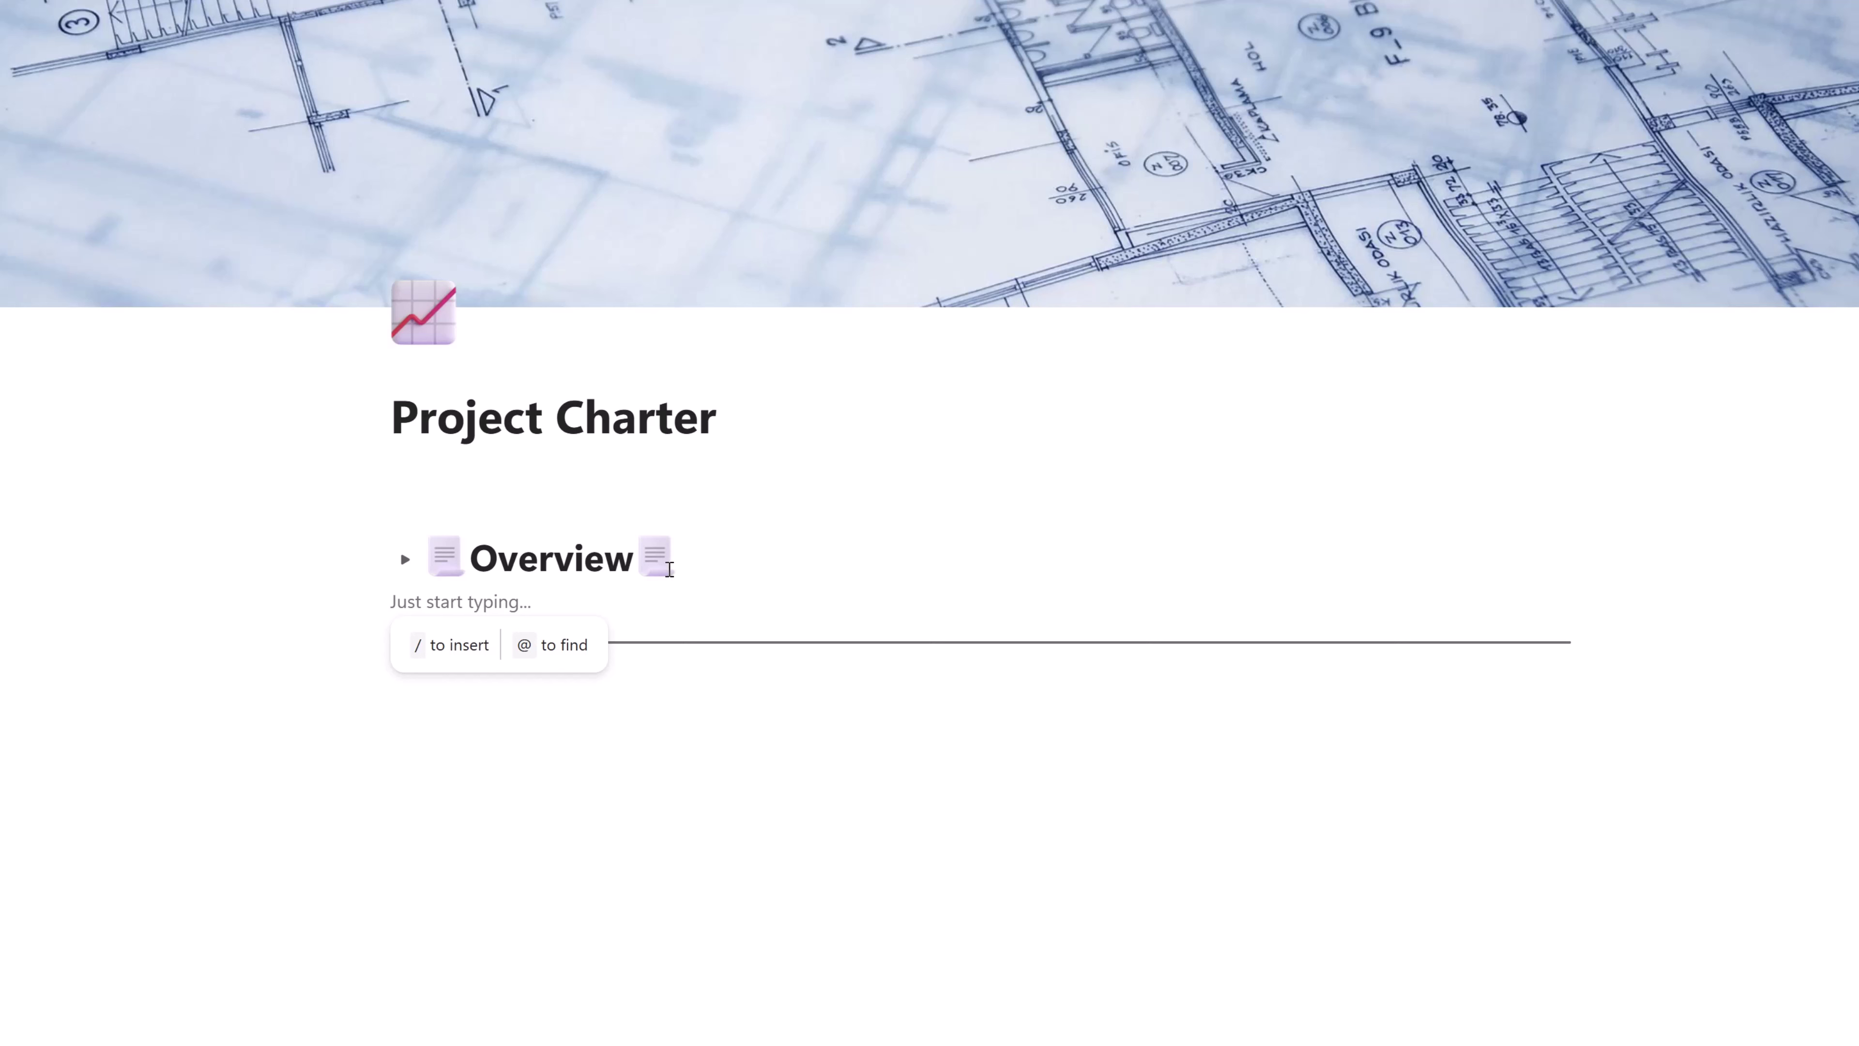
click(709, 552)
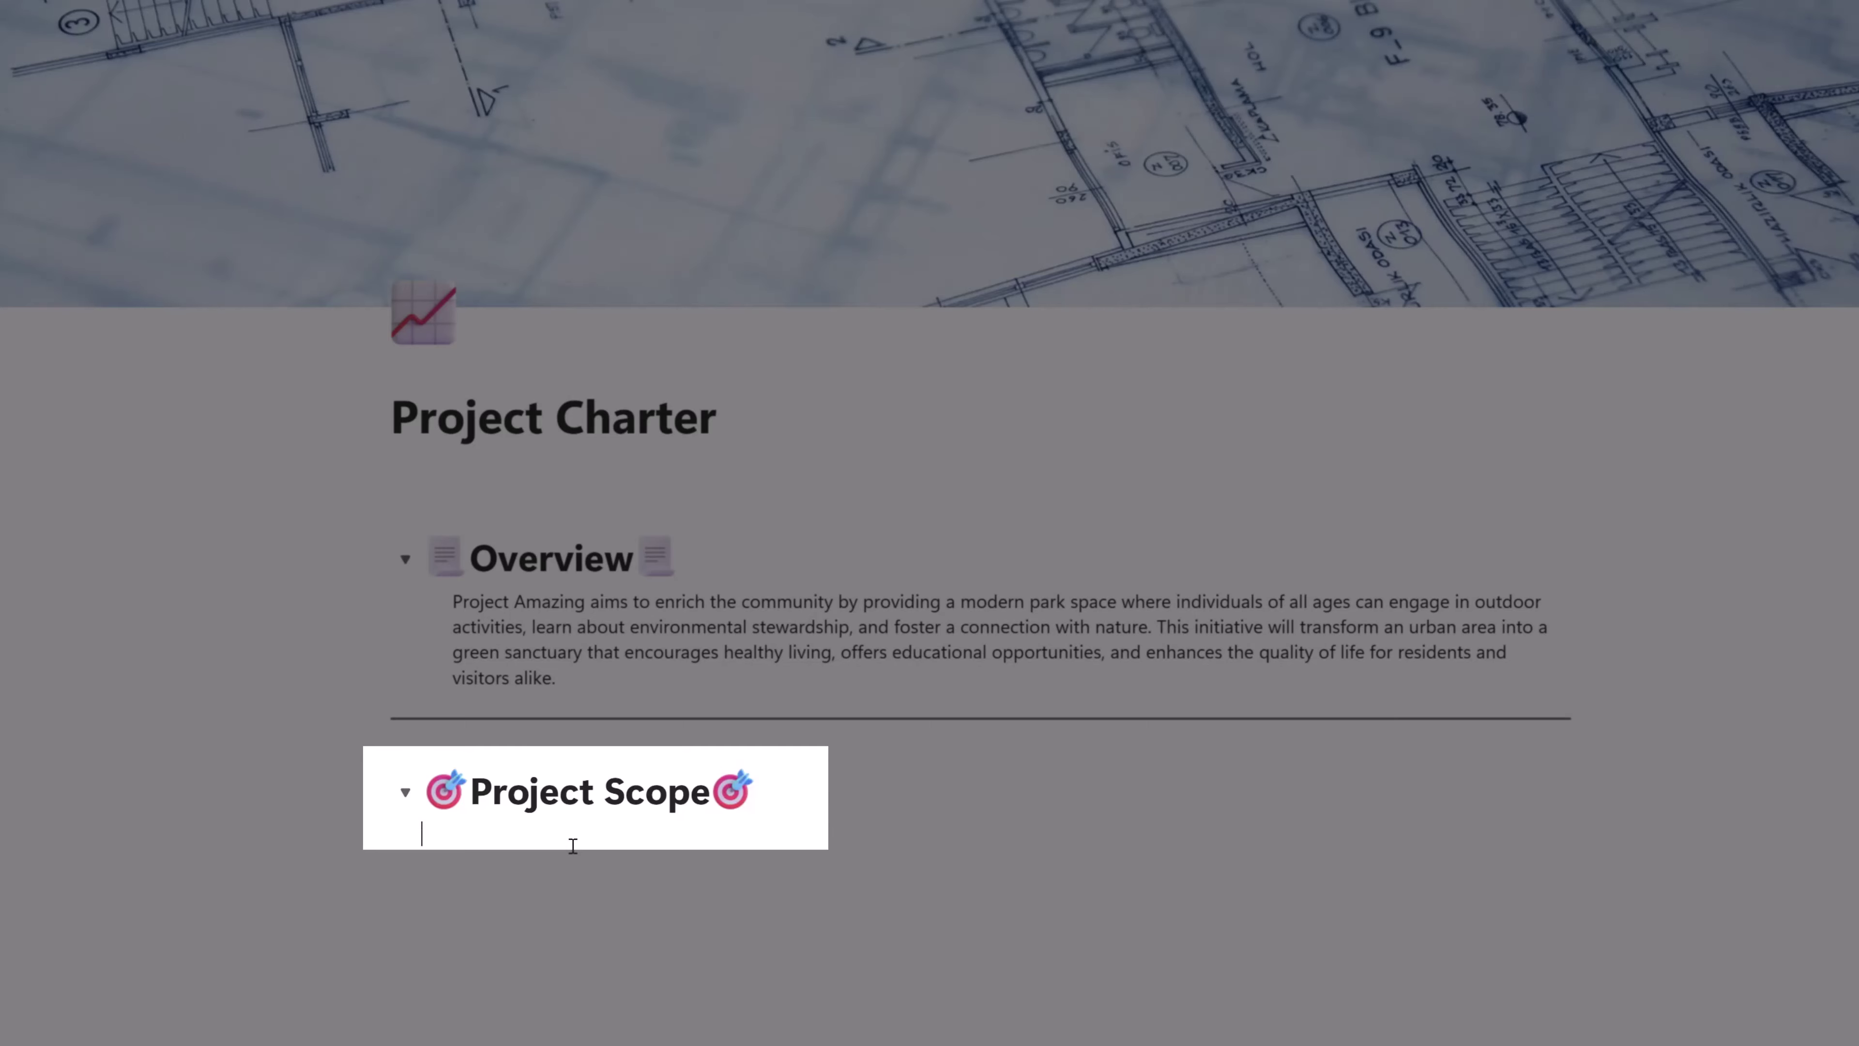
Insert a Collapsible Heading 2 beneath the Project Scope heading
text(/)
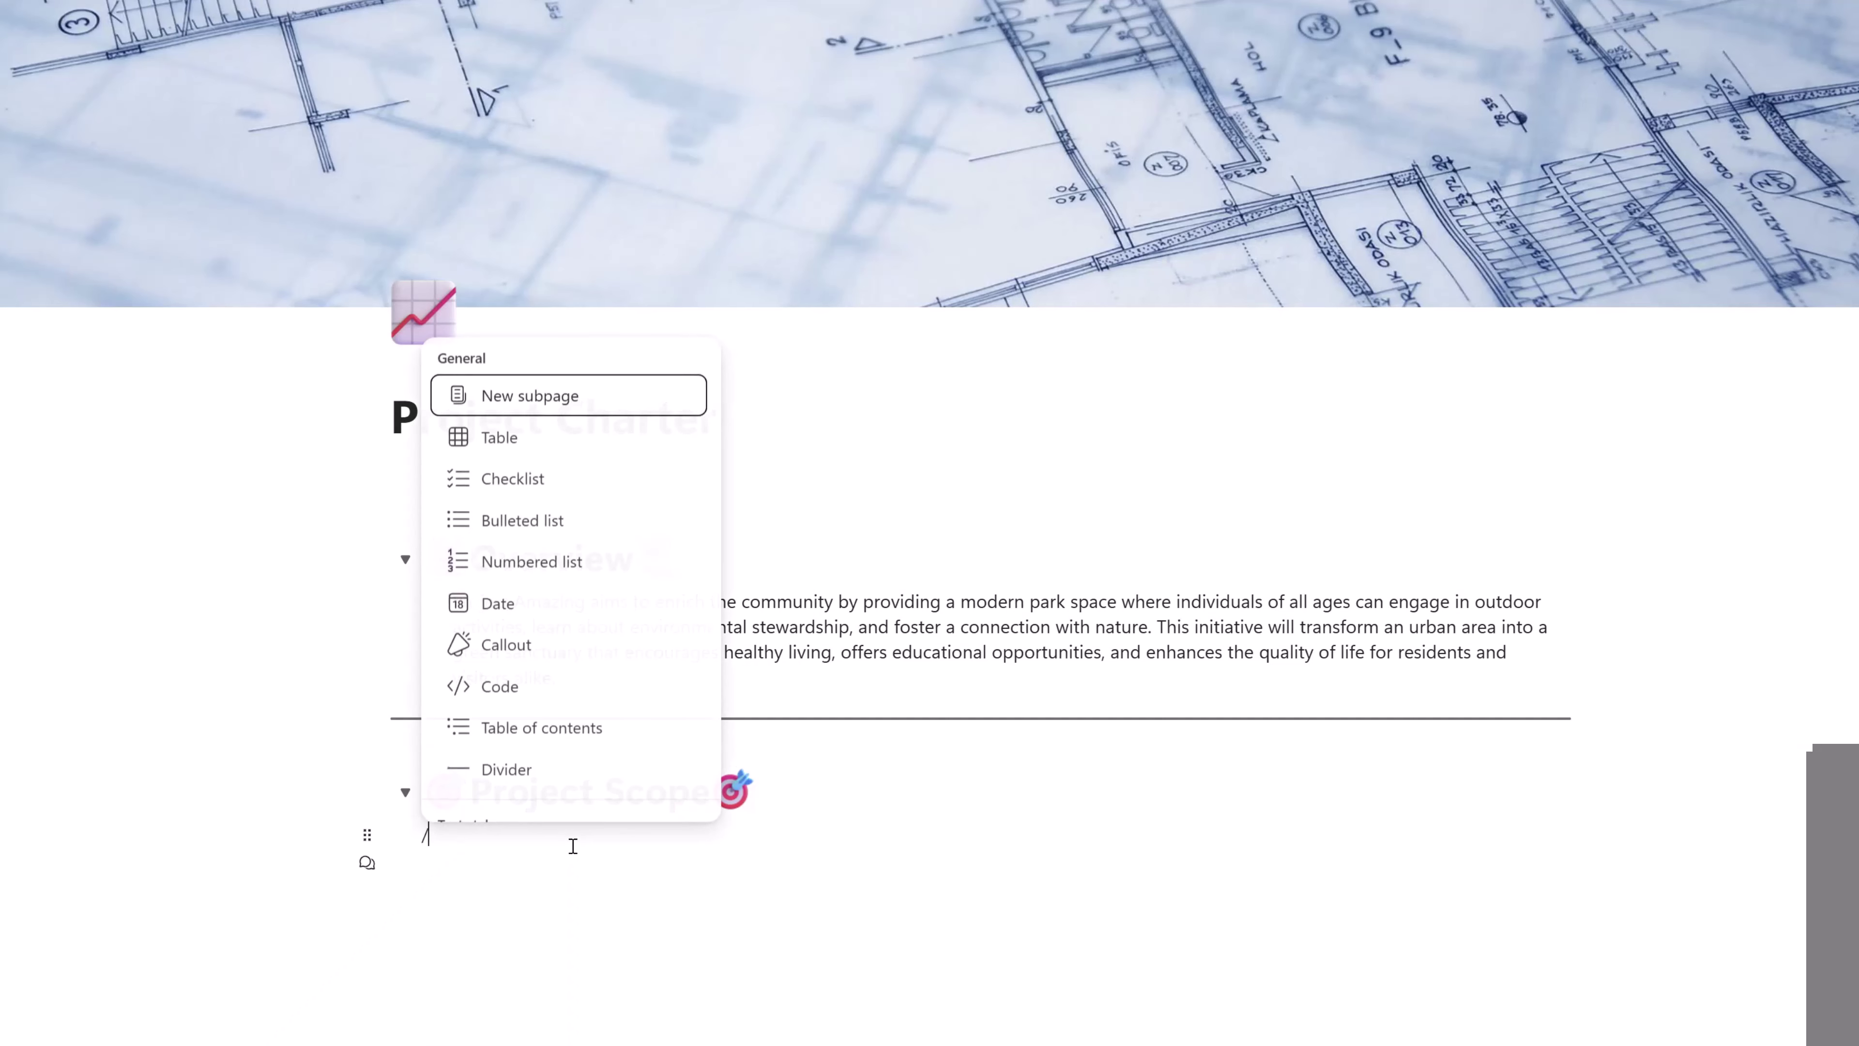
scroll(565, 714, down, 2)
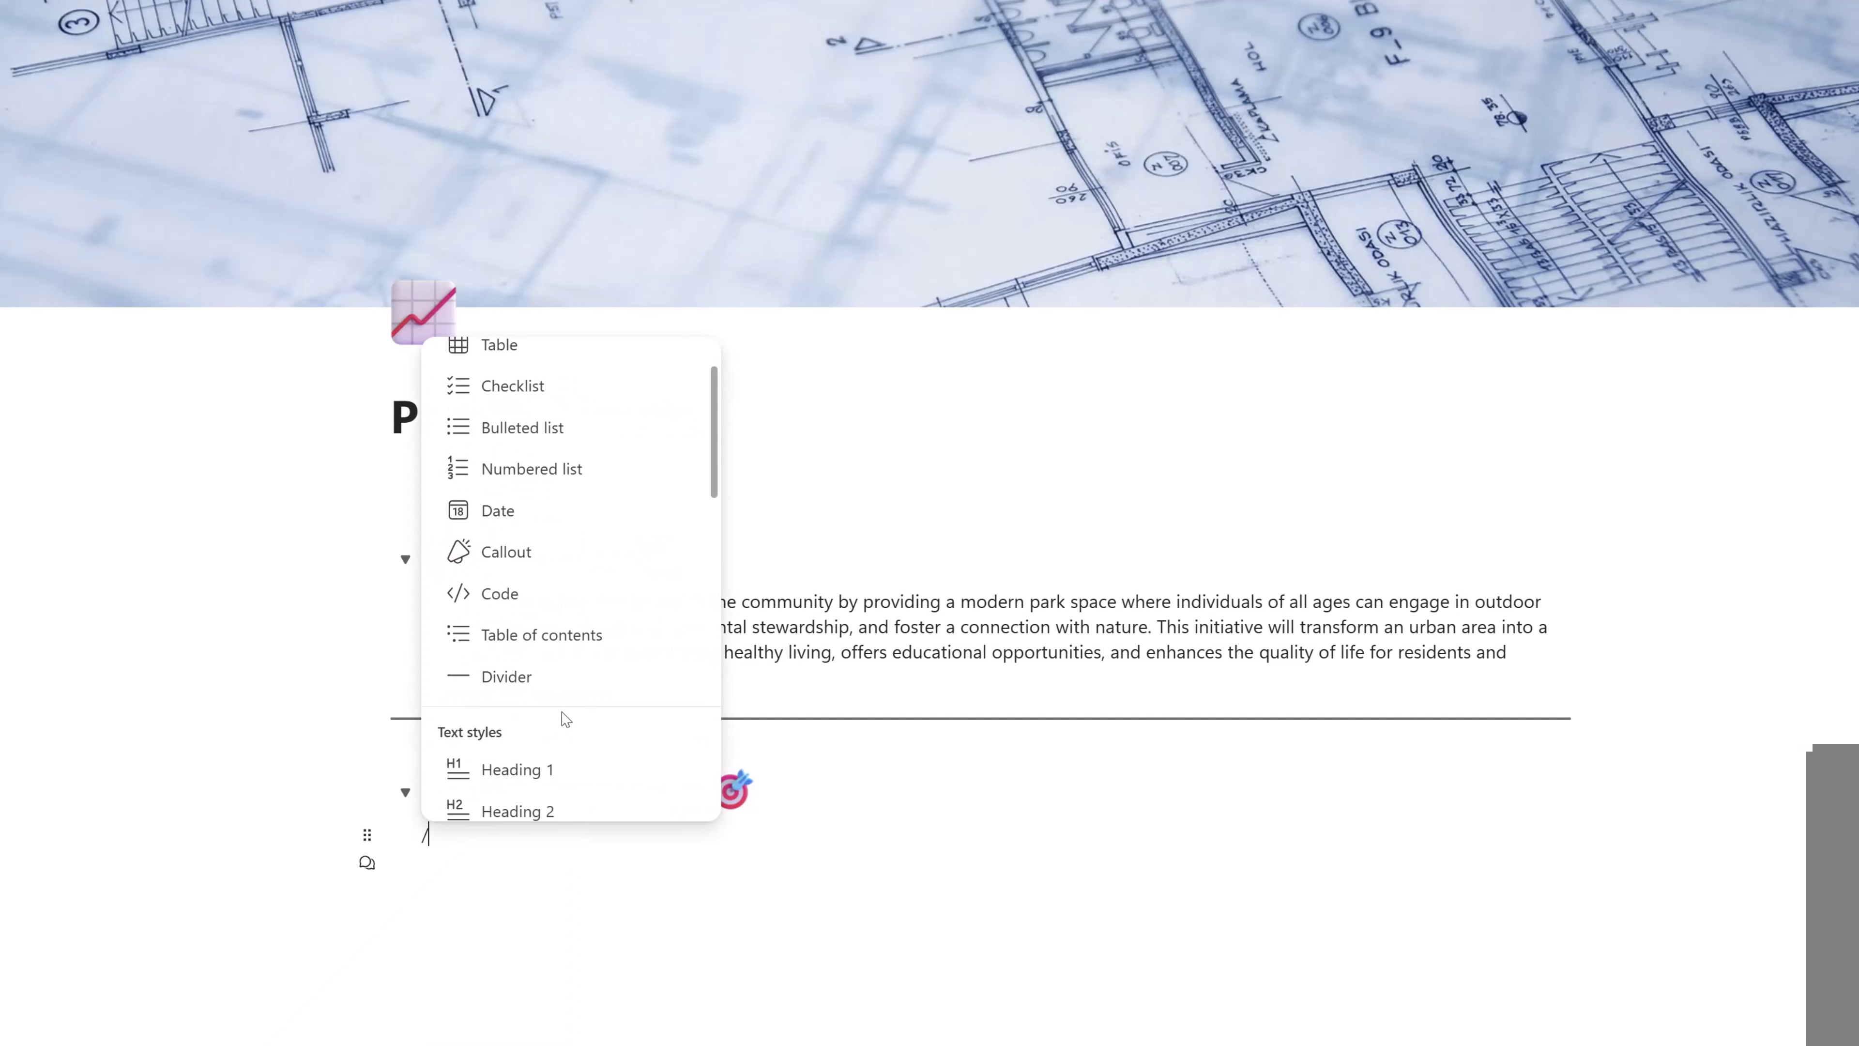
scroll(608, 710, down, 2)
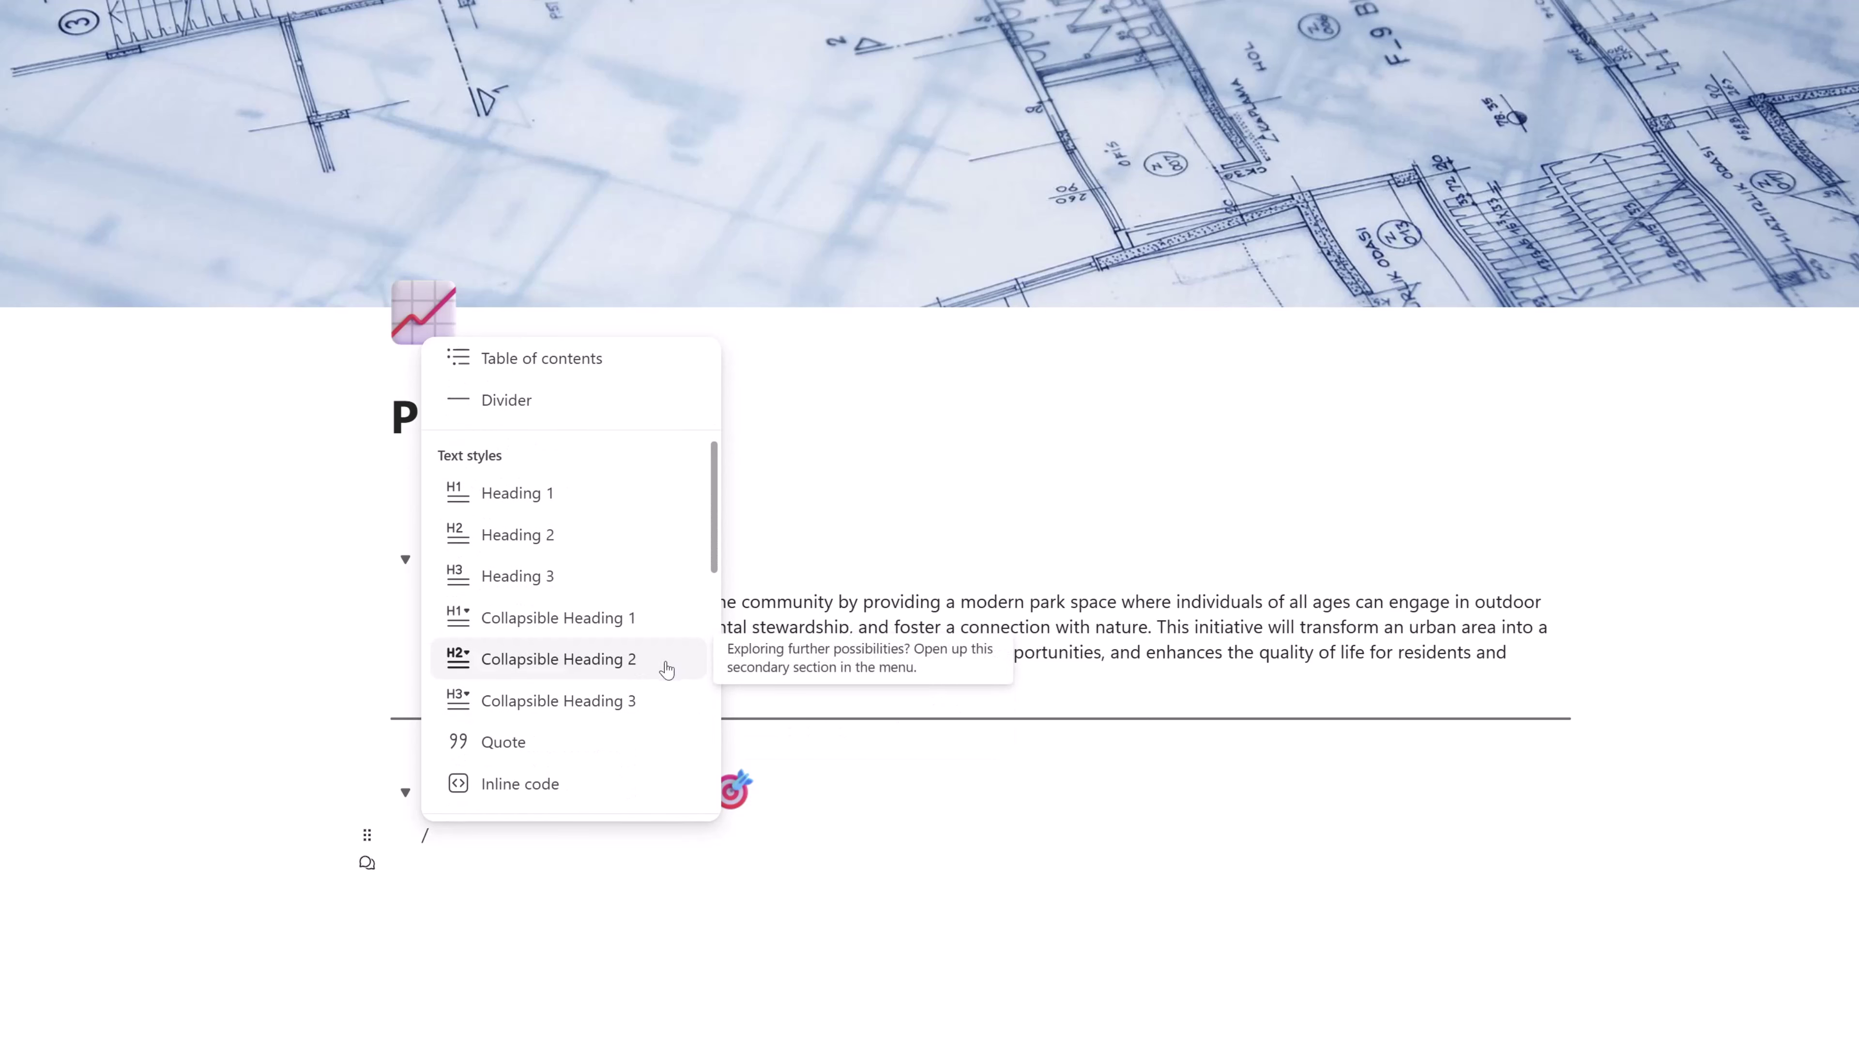
click(662, 670)
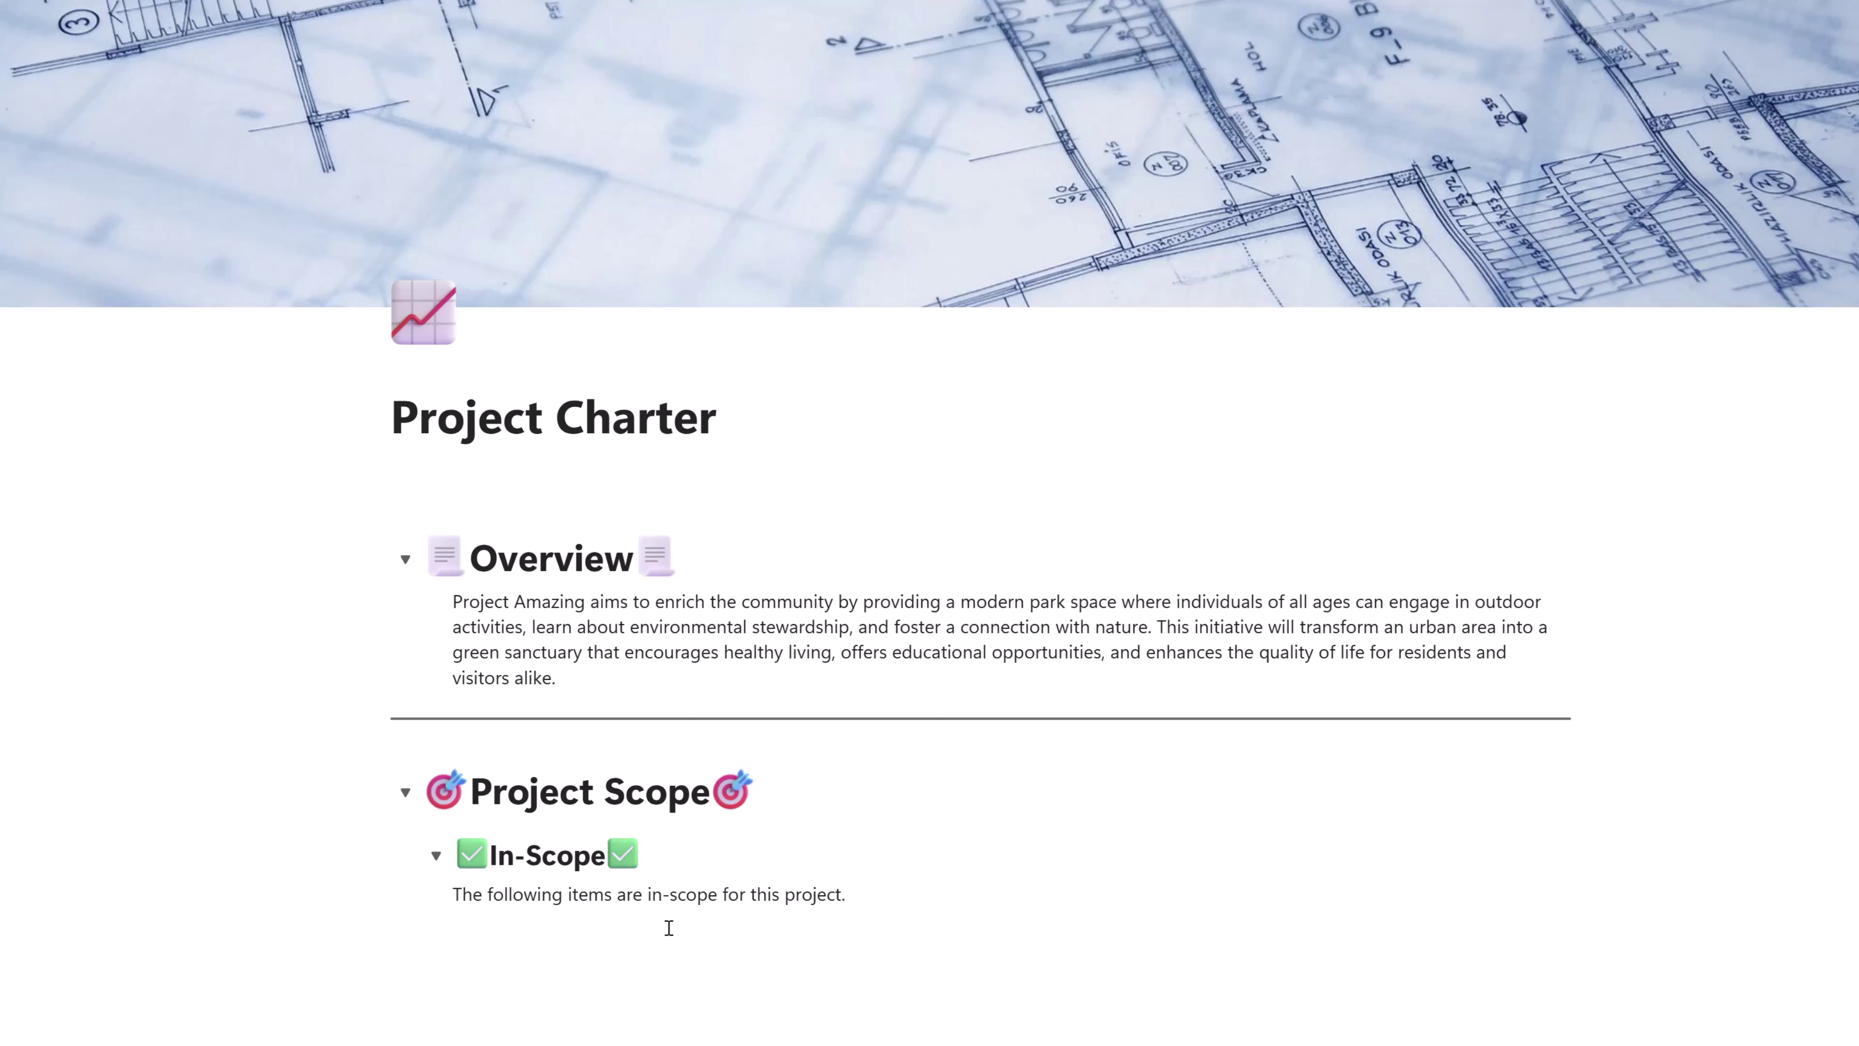
Add a numbered list under the in-scope sentence with six items, from Land Acquisition to Educational Program Development, each with its description
text(/)
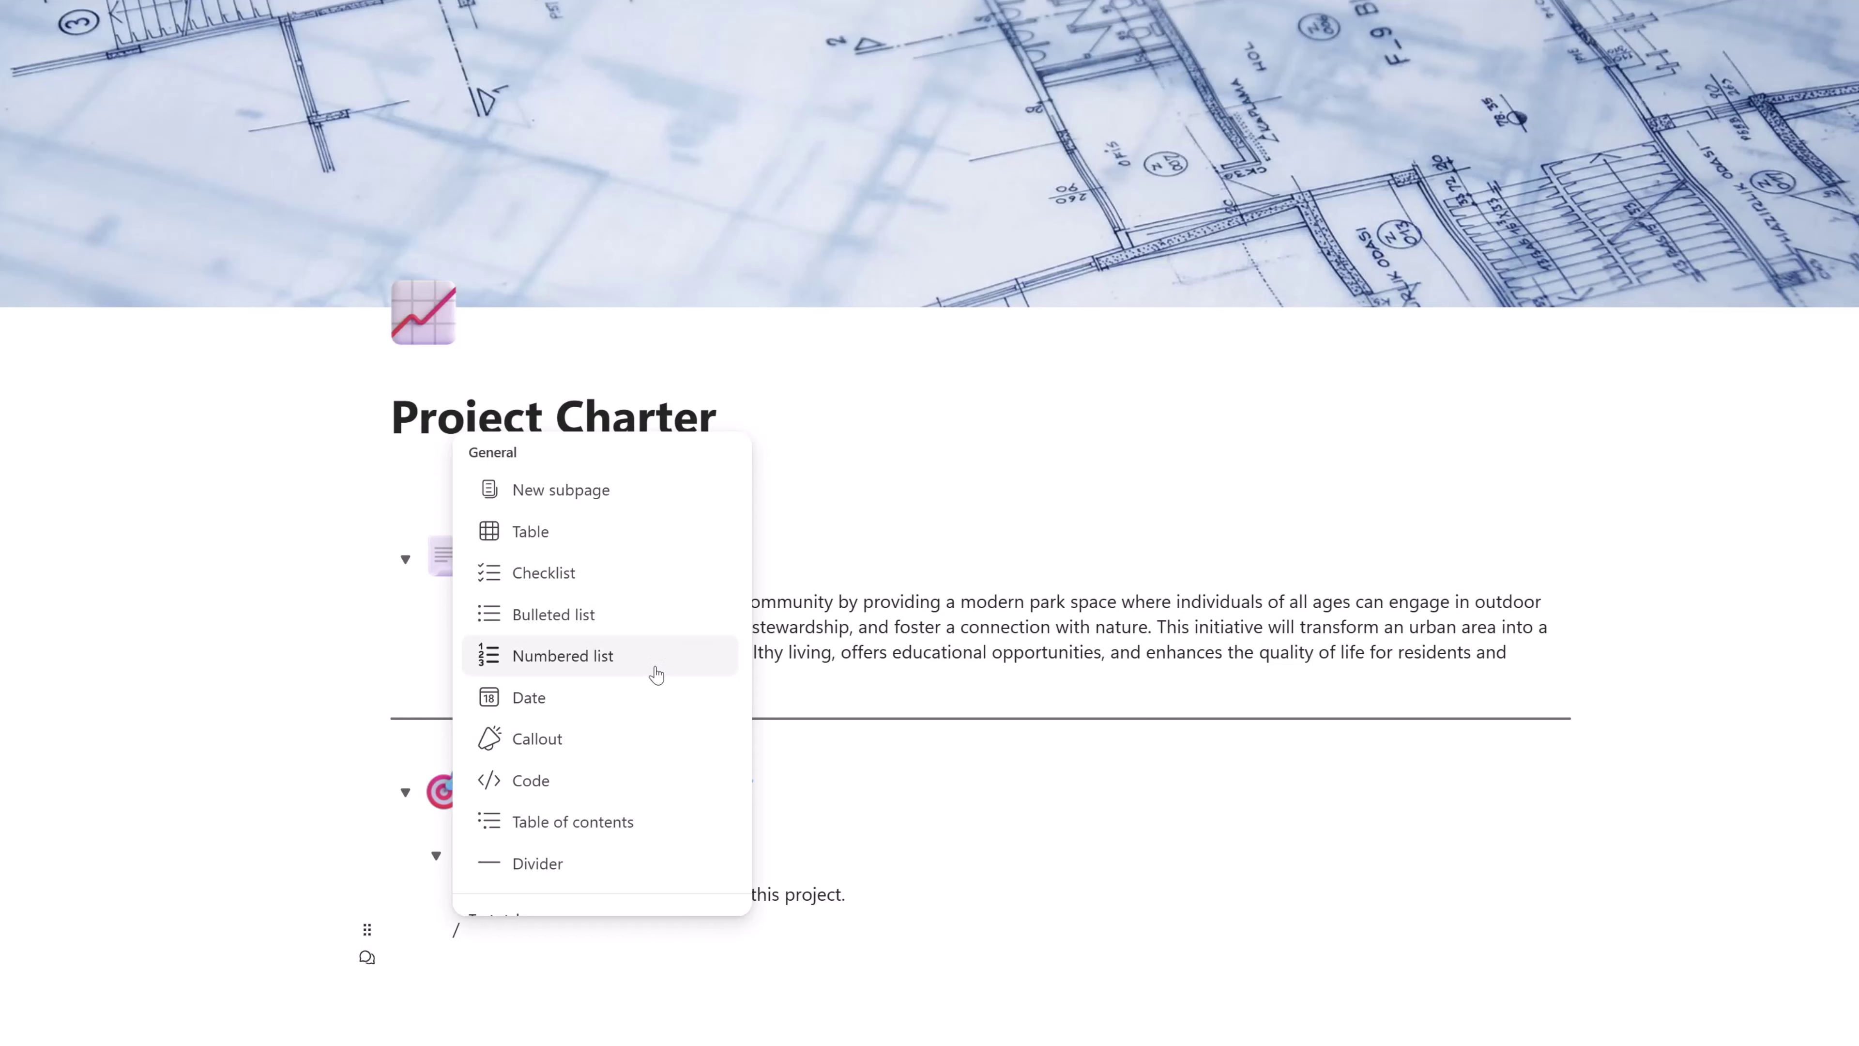
click(658, 662)
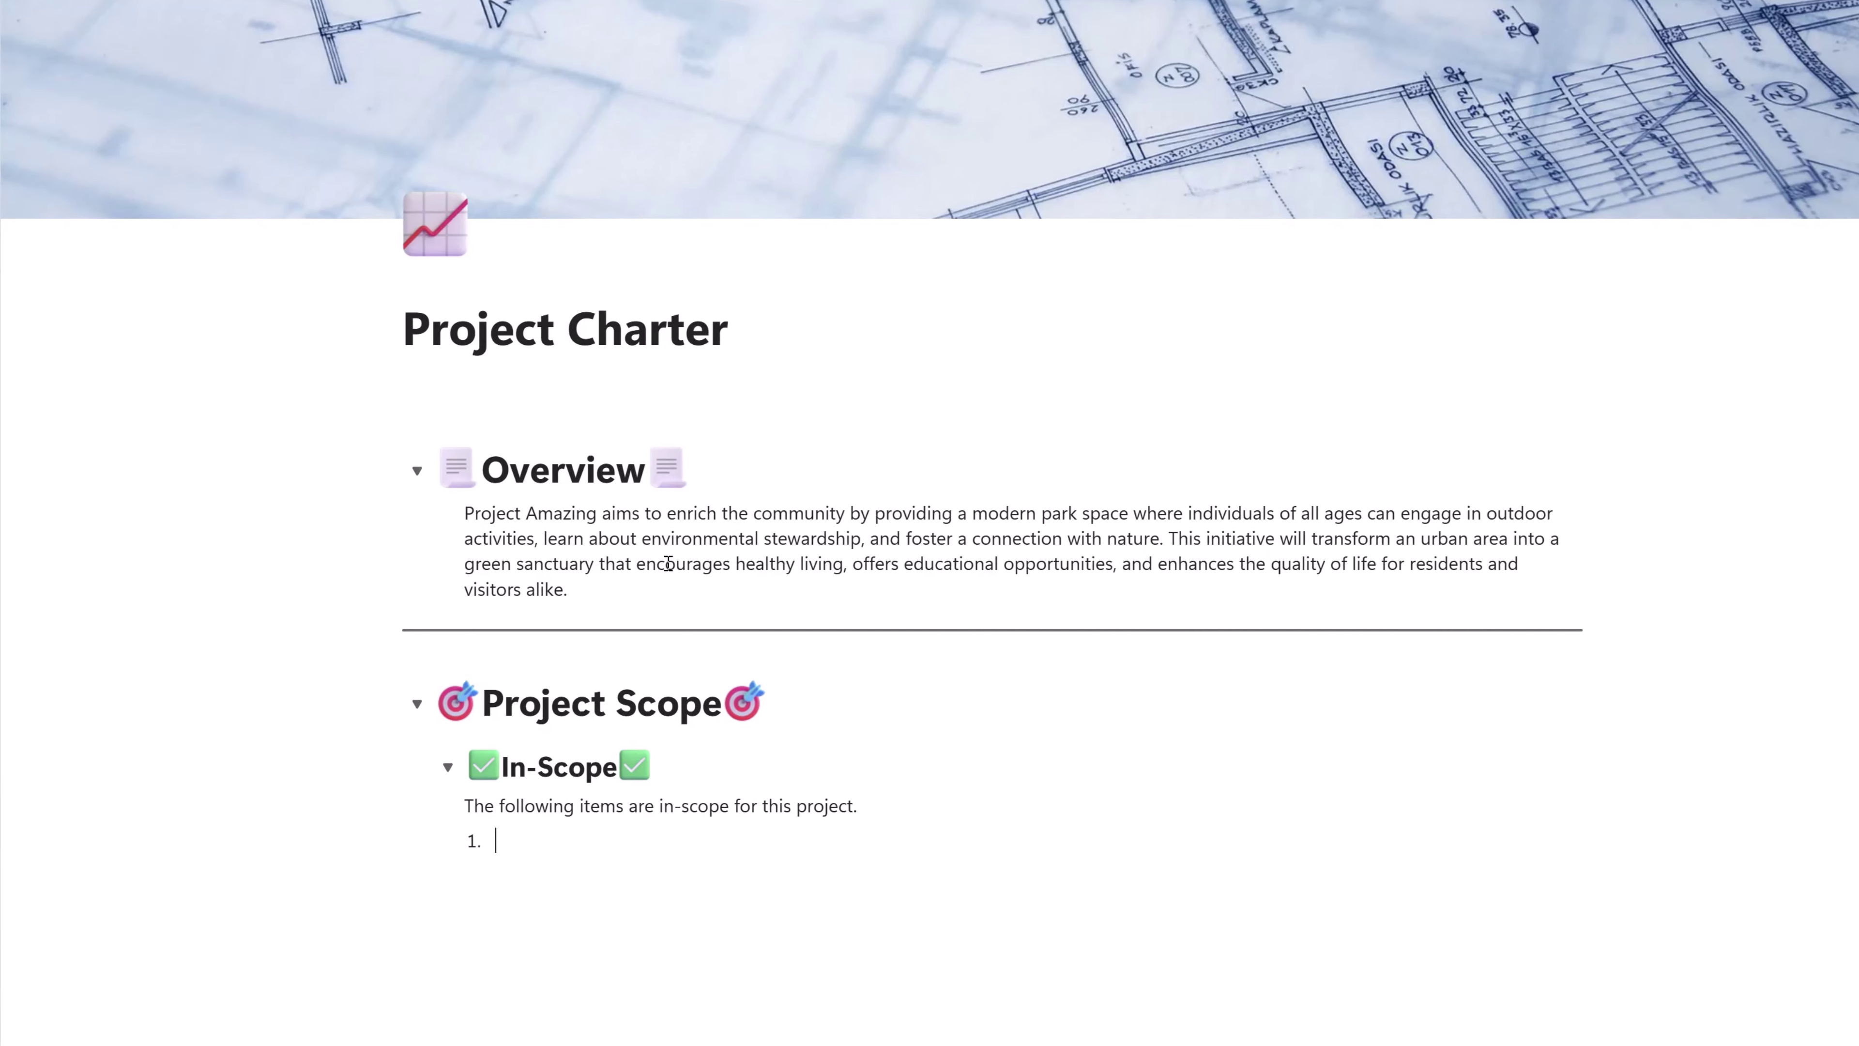
text(Land Acquisition: Securing a suitable location for the community park. Design: Crafting the layout and aesthetic of the park, including playgrounds, fitness areas, and educational spaces. Permits and Approvals: Obtaining necessary permissions from local authorities for construction and park operations. Construction: Building the infrastructure of the park, including pathways, lighting, and landscaping. Amenities Installation: Setting up playground equipment, fitness stations, and seating areas. Educational Program Development: Creating workshops and activities focused on environmental education.)
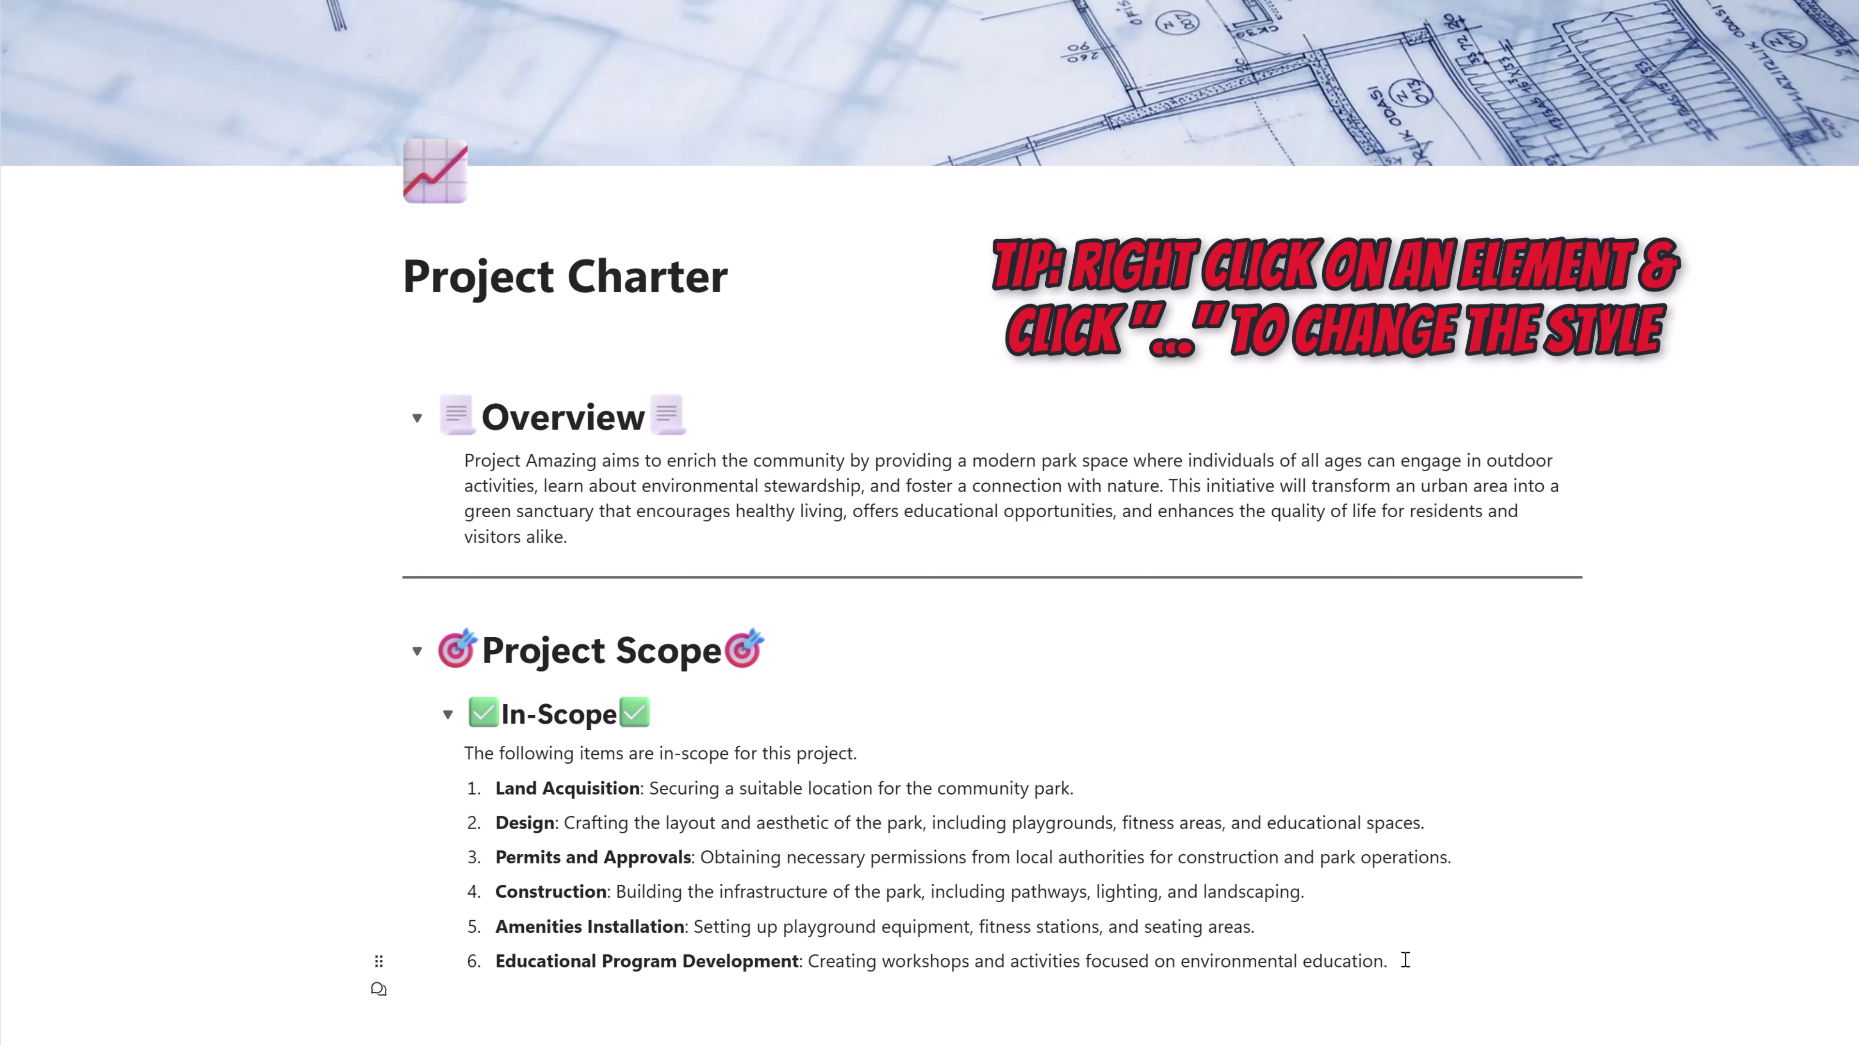
Convert the six in-scope items from a numbered list to a bulleted list
drag(1395, 961, 497, 791)
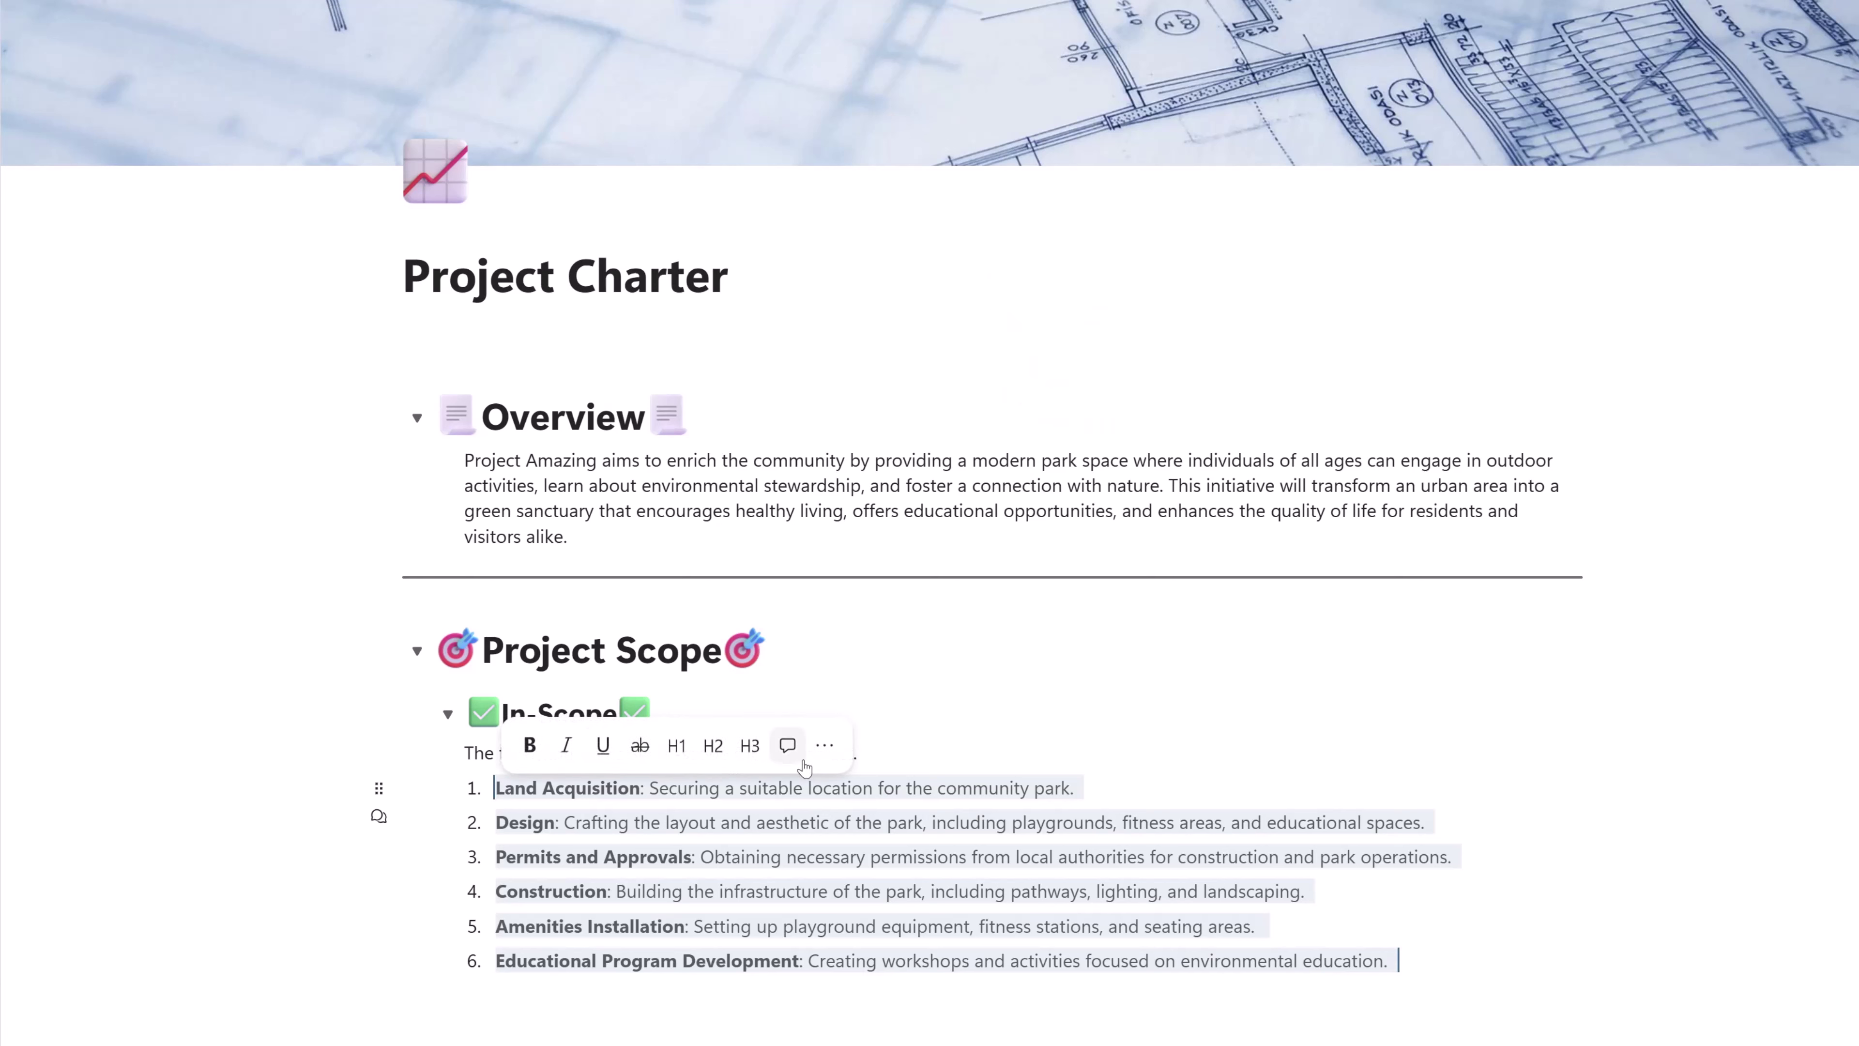
click(824, 747)
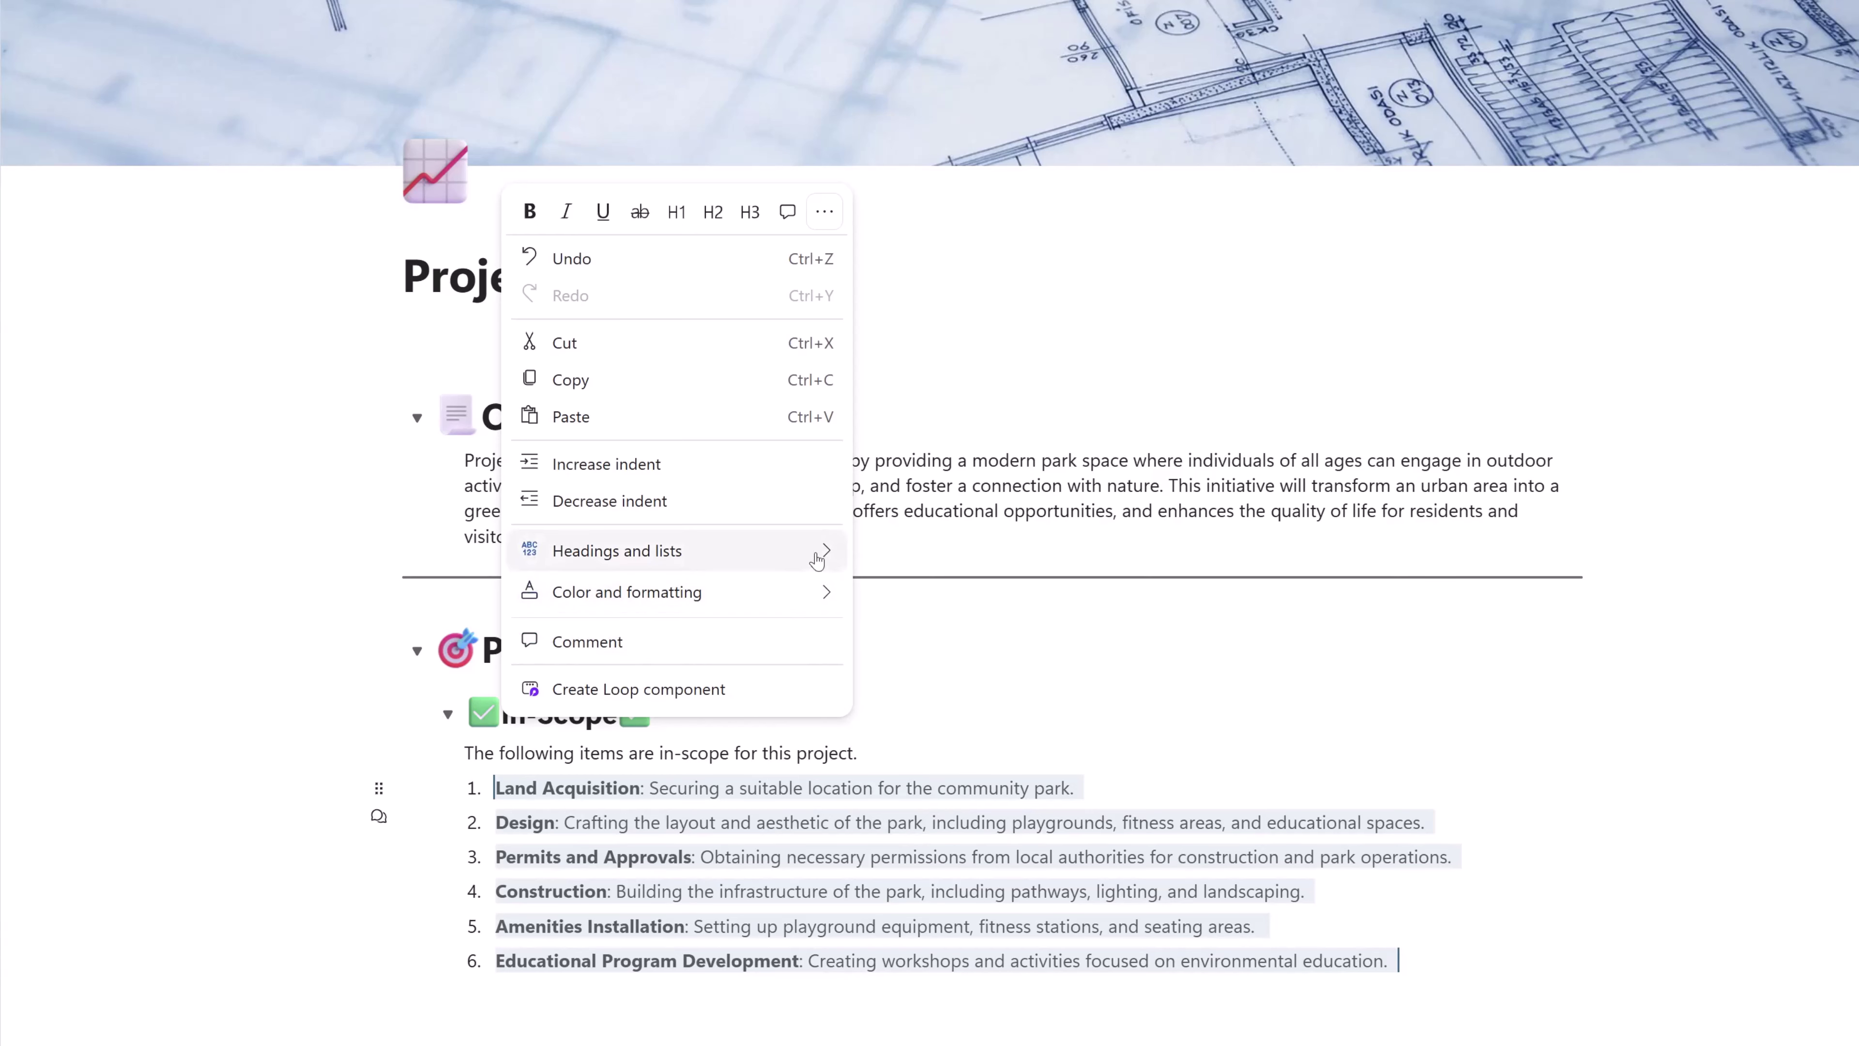
mouse_move(818, 562)
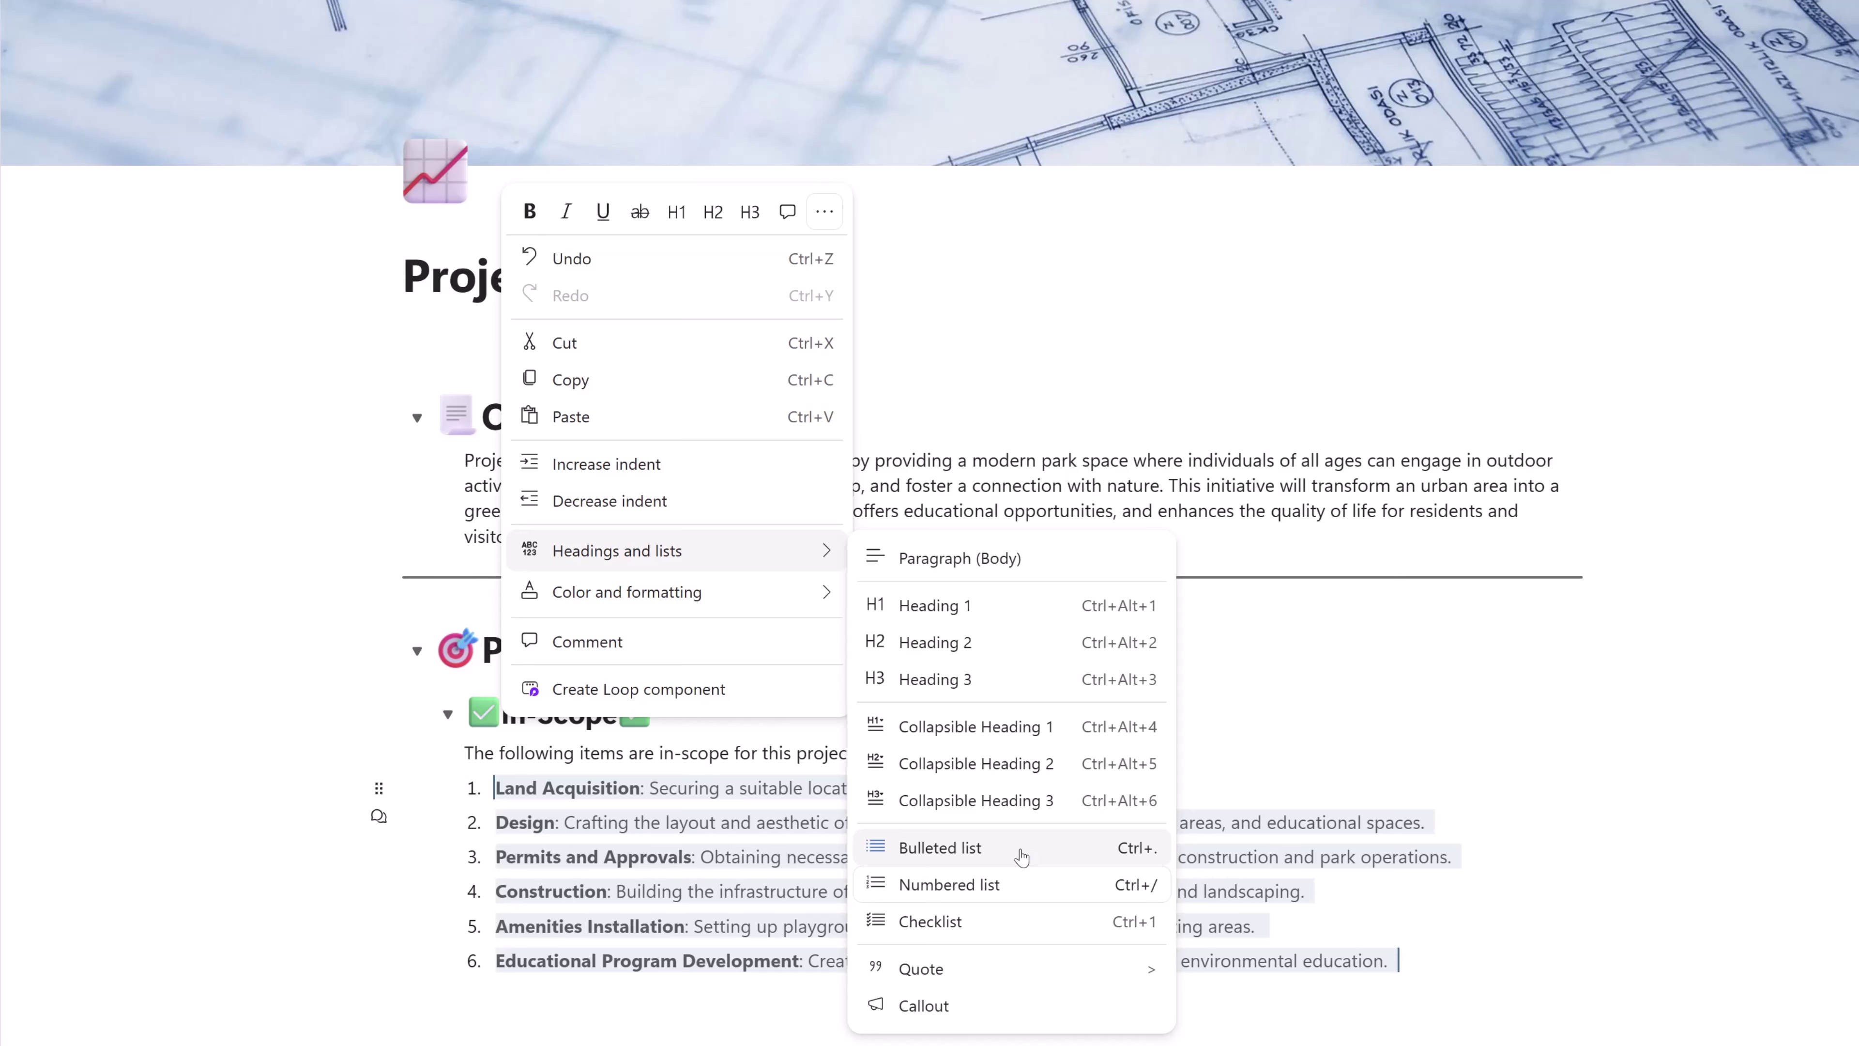
click(999, 862)
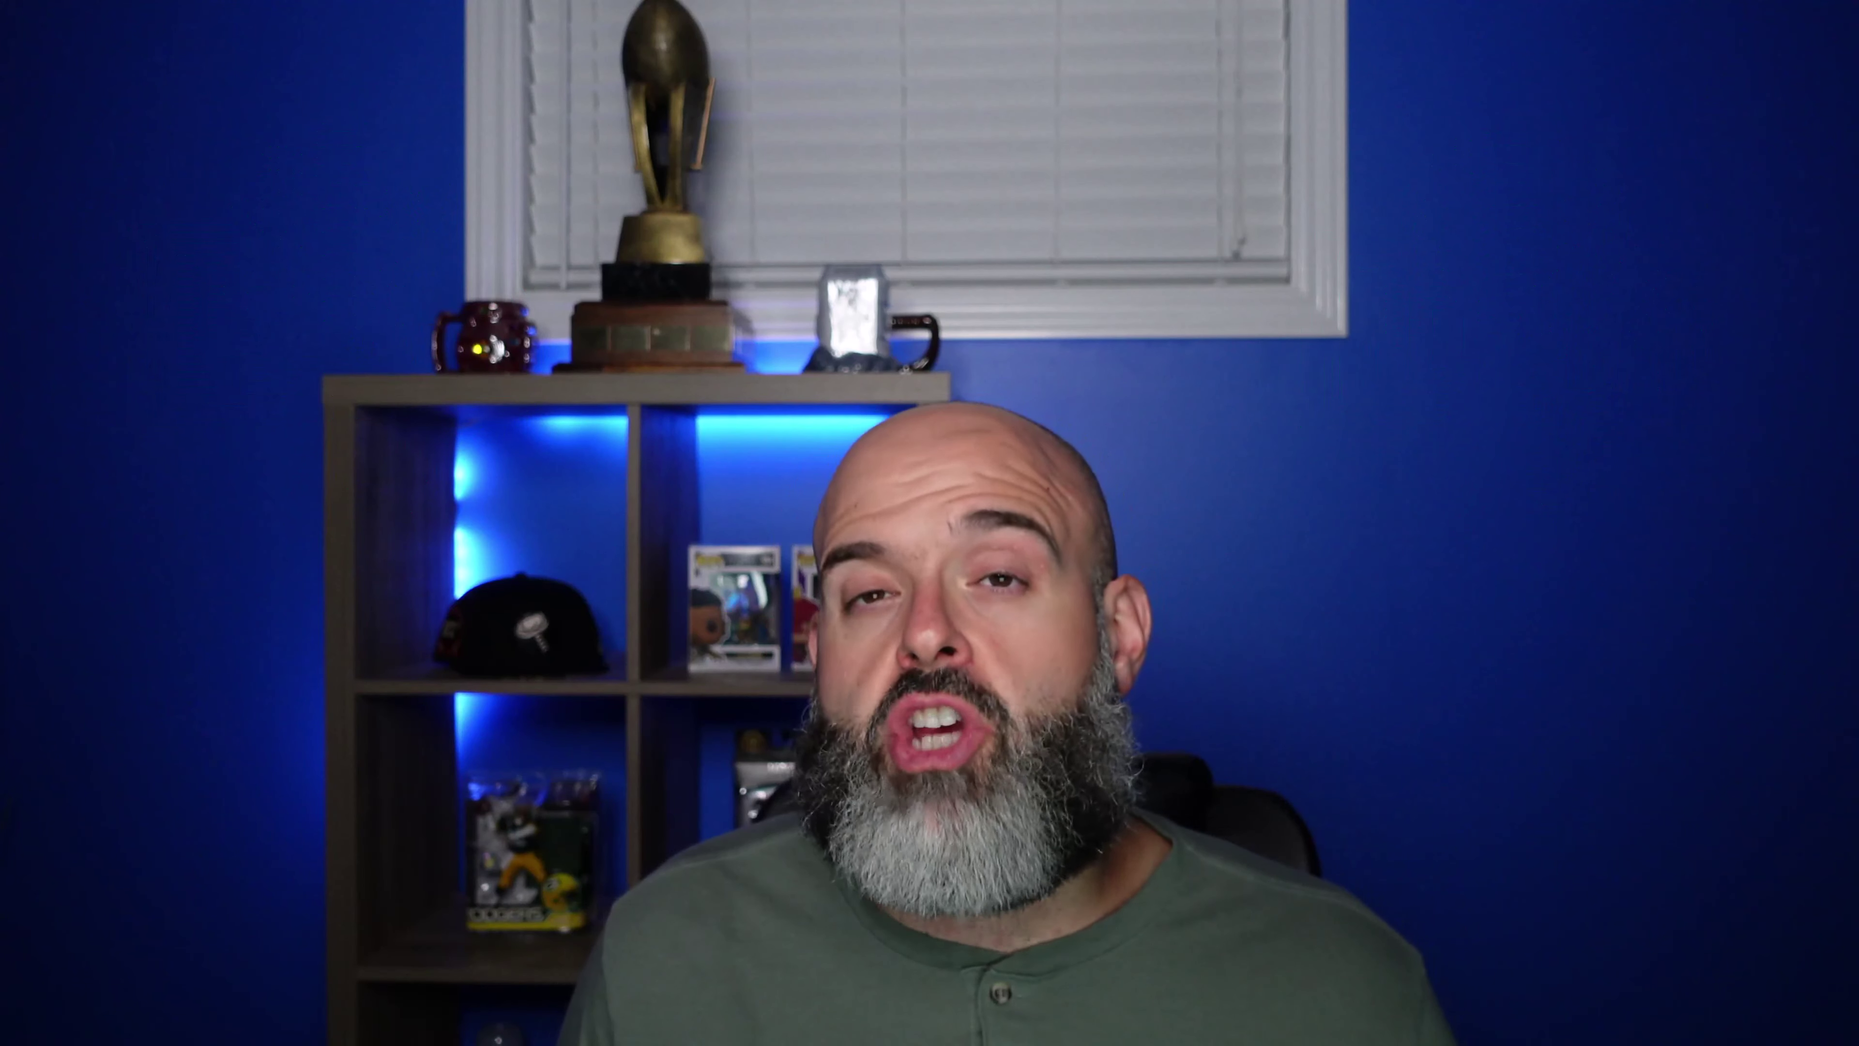
In the Project Tasks list, set the Schedule Project Kick Off Meeting task's start date to 8/12/2024 and pick its end date
click(280, 256)
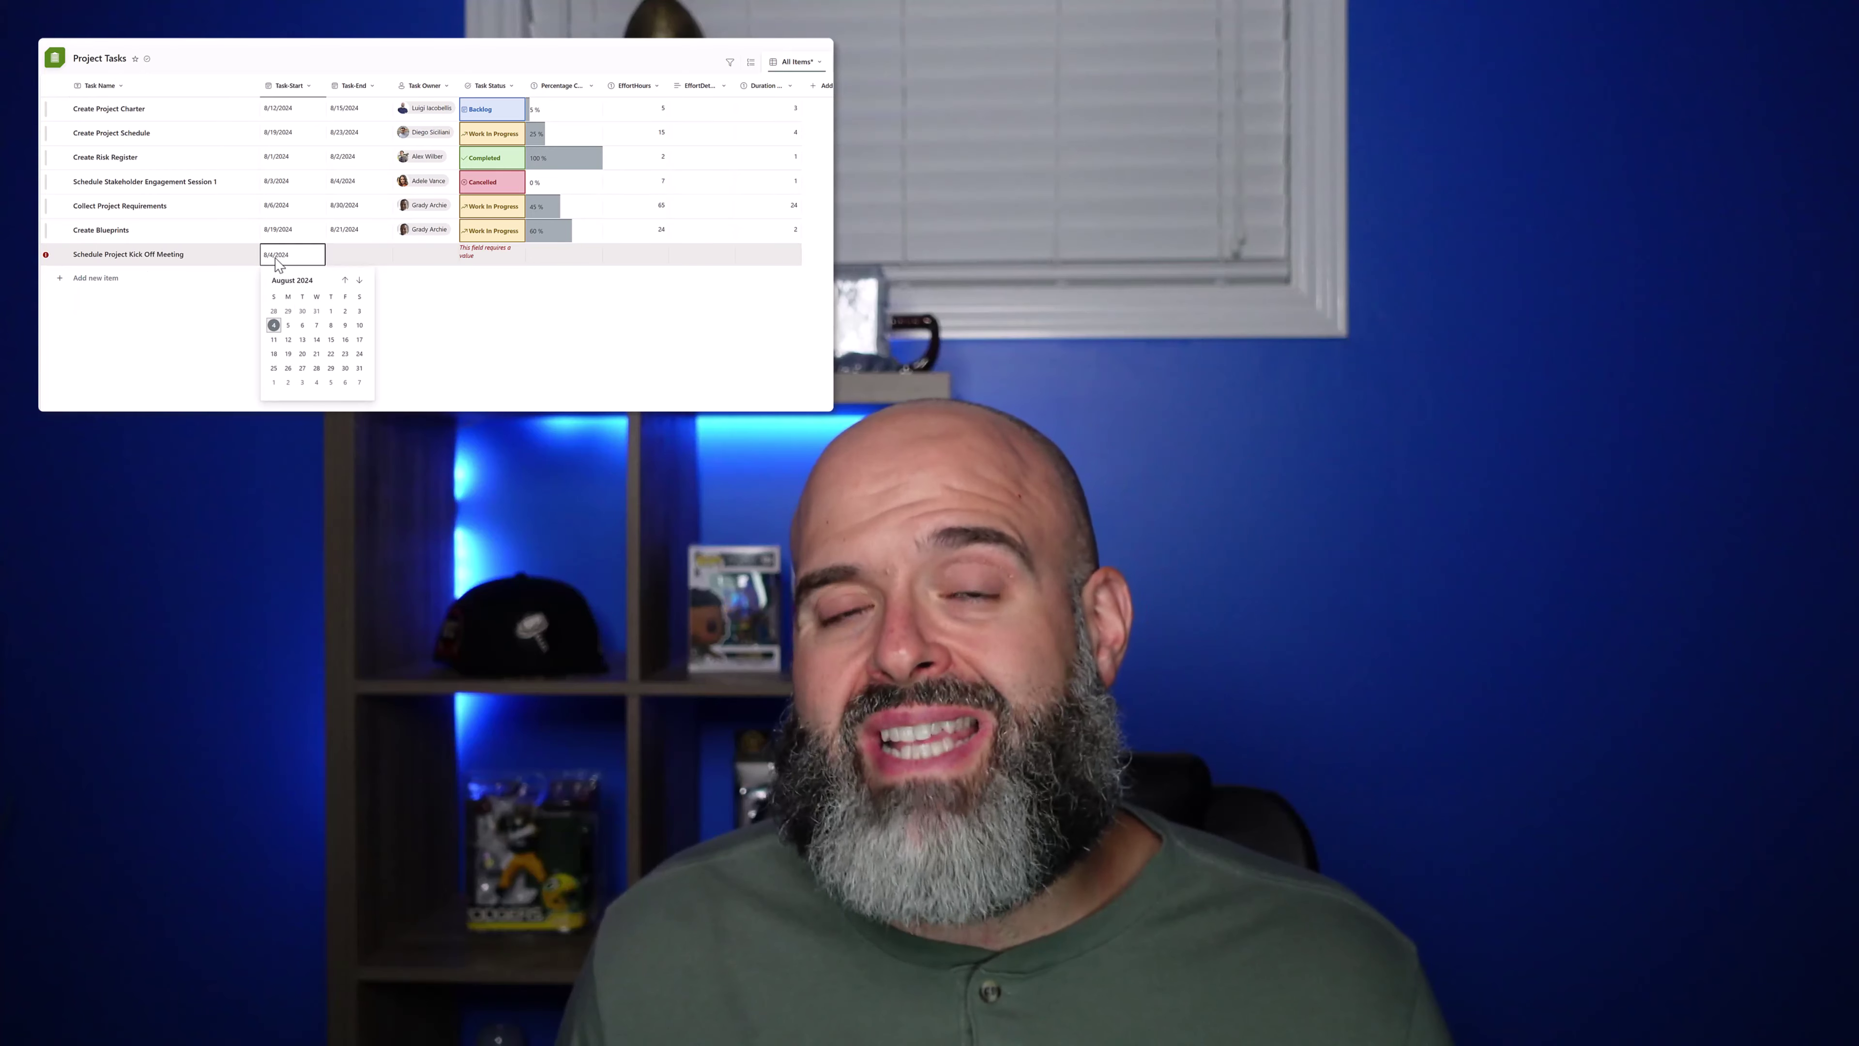
click(289, 339)
click(359, 254)
click(355, 354)
Assign a task owner to Schedule Project Kick Off Meeting and set its status to Work In Progress
click(420, 254)
text(lui)
click(472, 335)
click(492, 254)
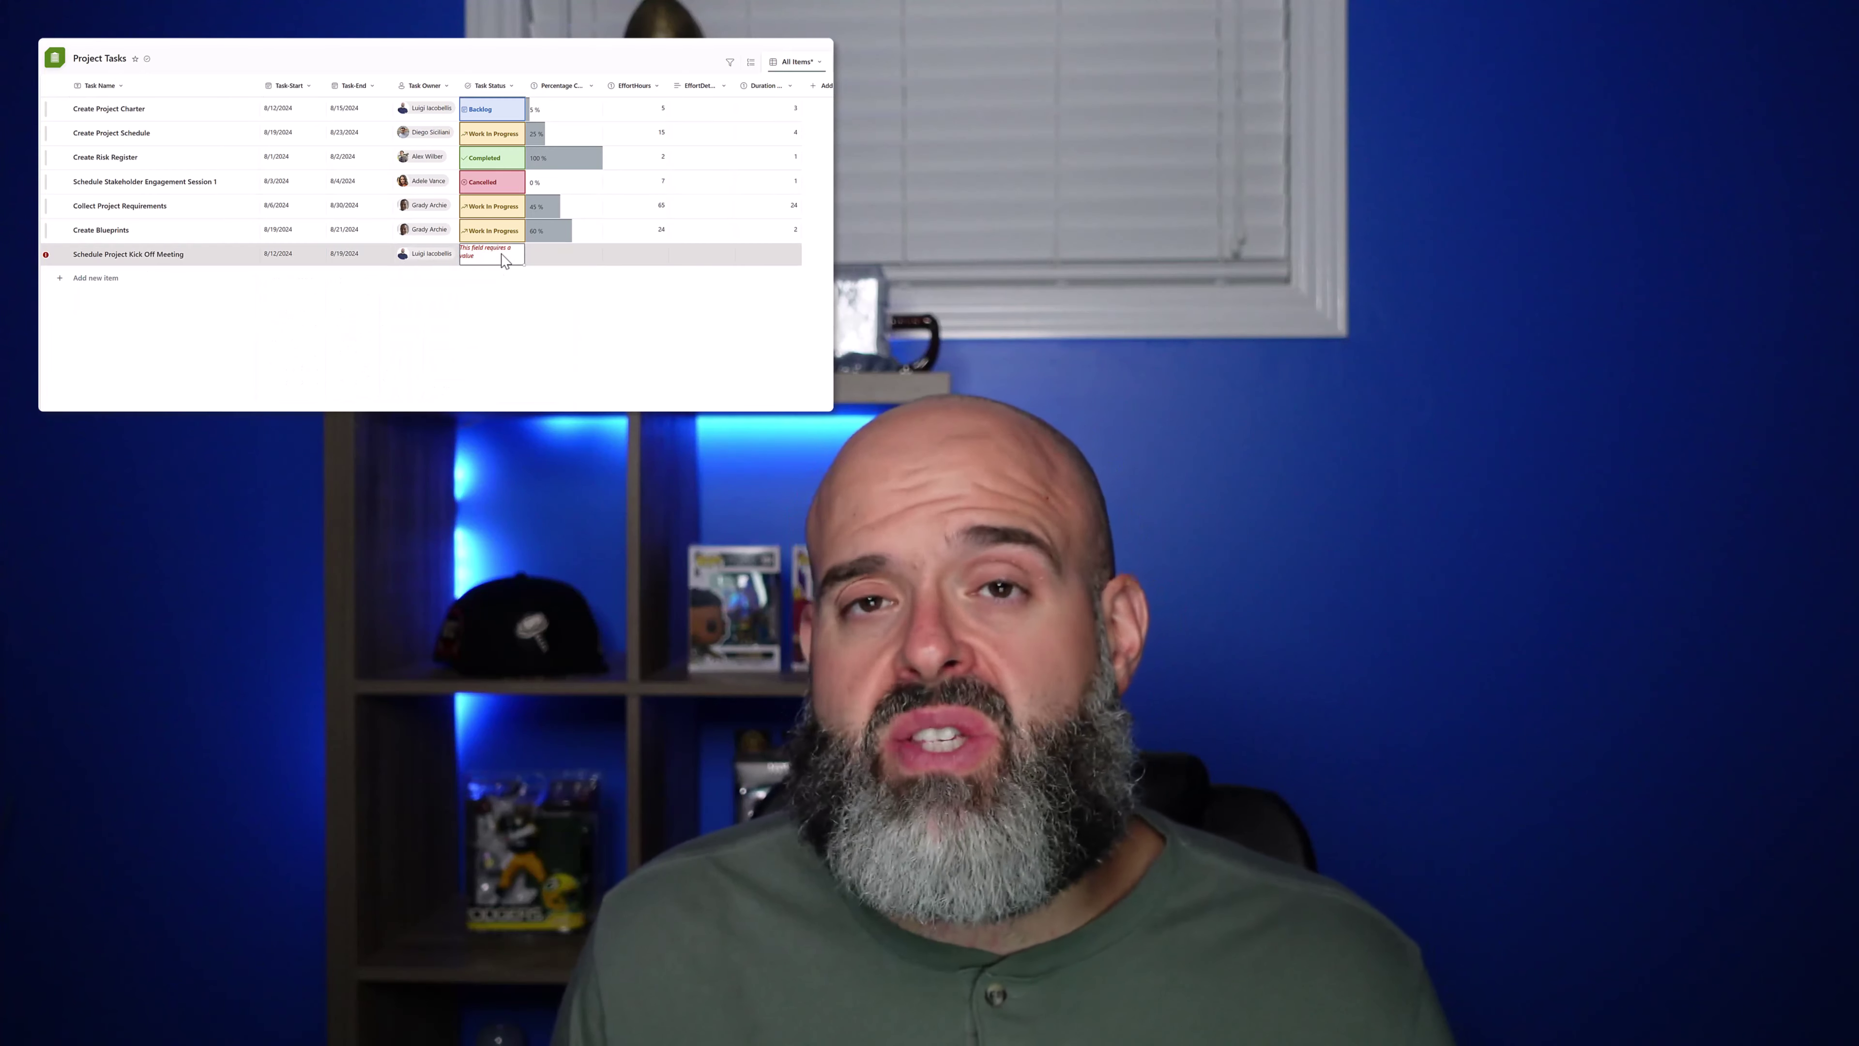
click(497, 301)
Set the kick-off meeting task's percentage complete to 35 and its effort hours to 25
click(563, 256)
text(35)
click(658, 260)
text(25)
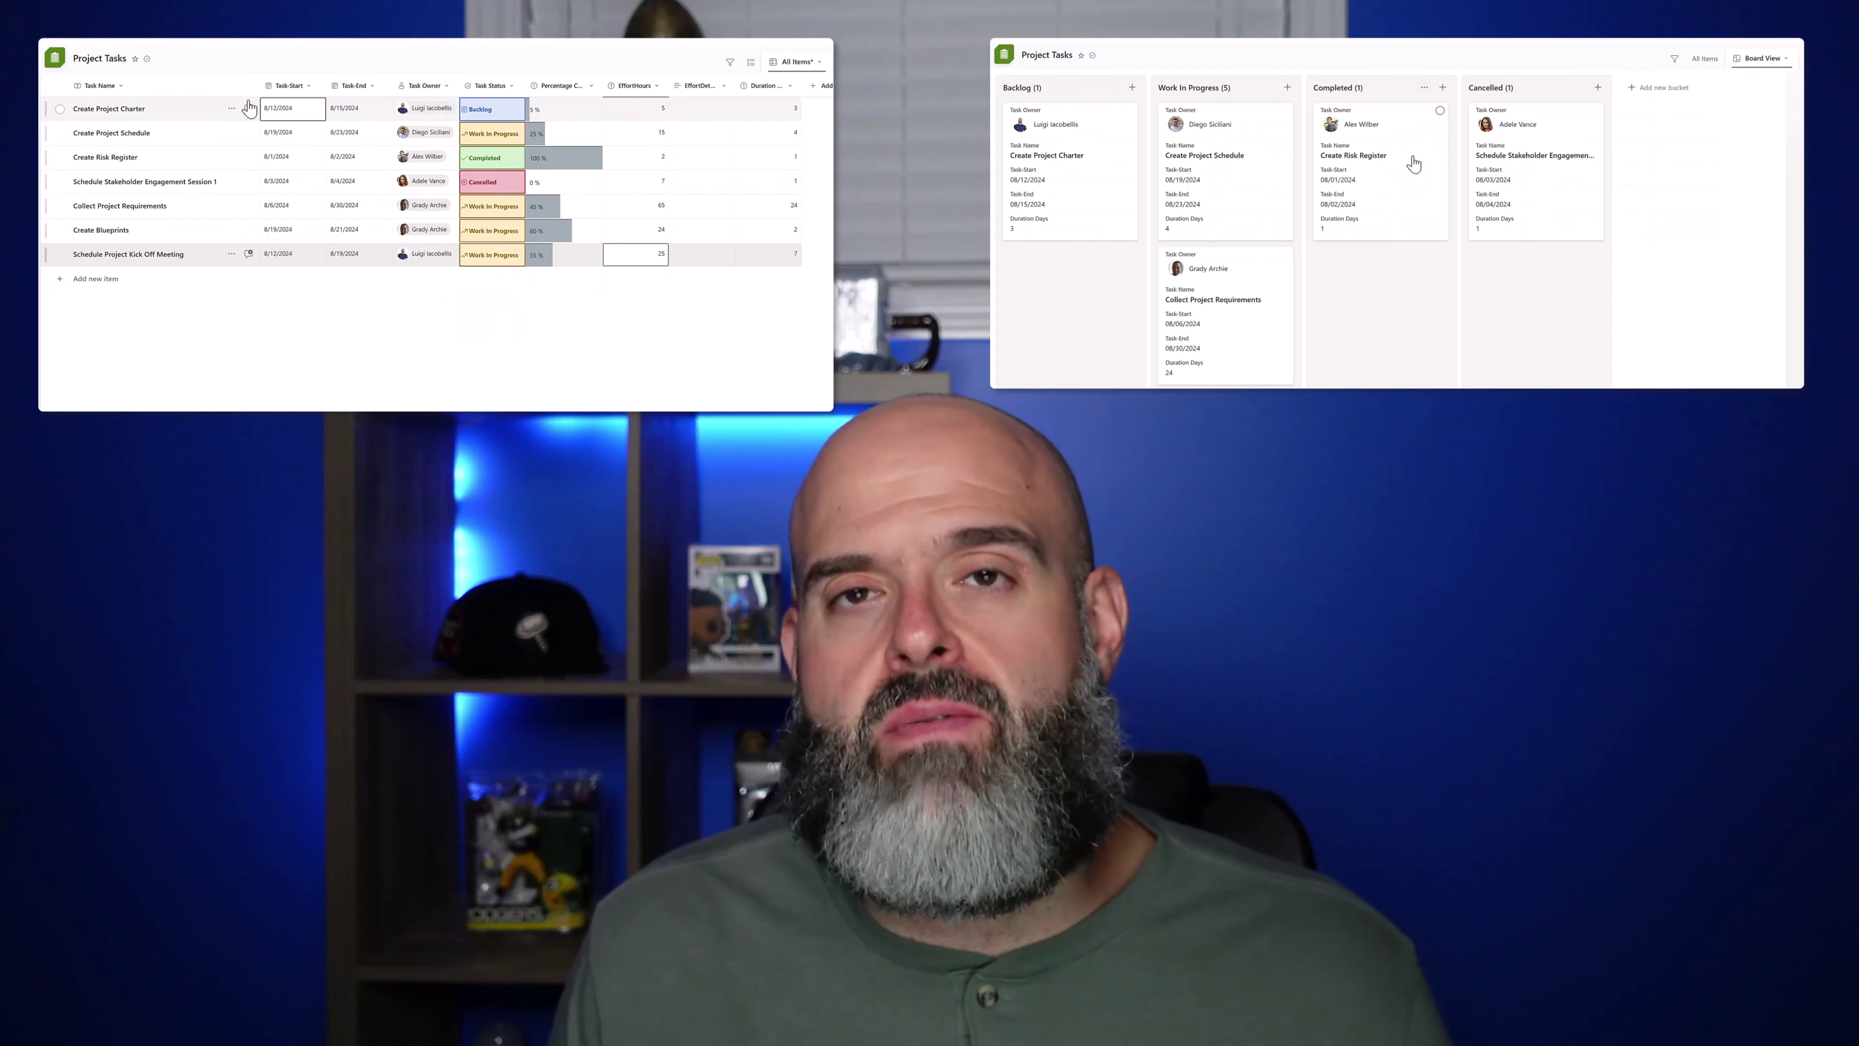
Move the Collect Project Requirements card from Work In Progress to Completed in the Project Tasks board view
drag(1271, 293, 1412, 292)
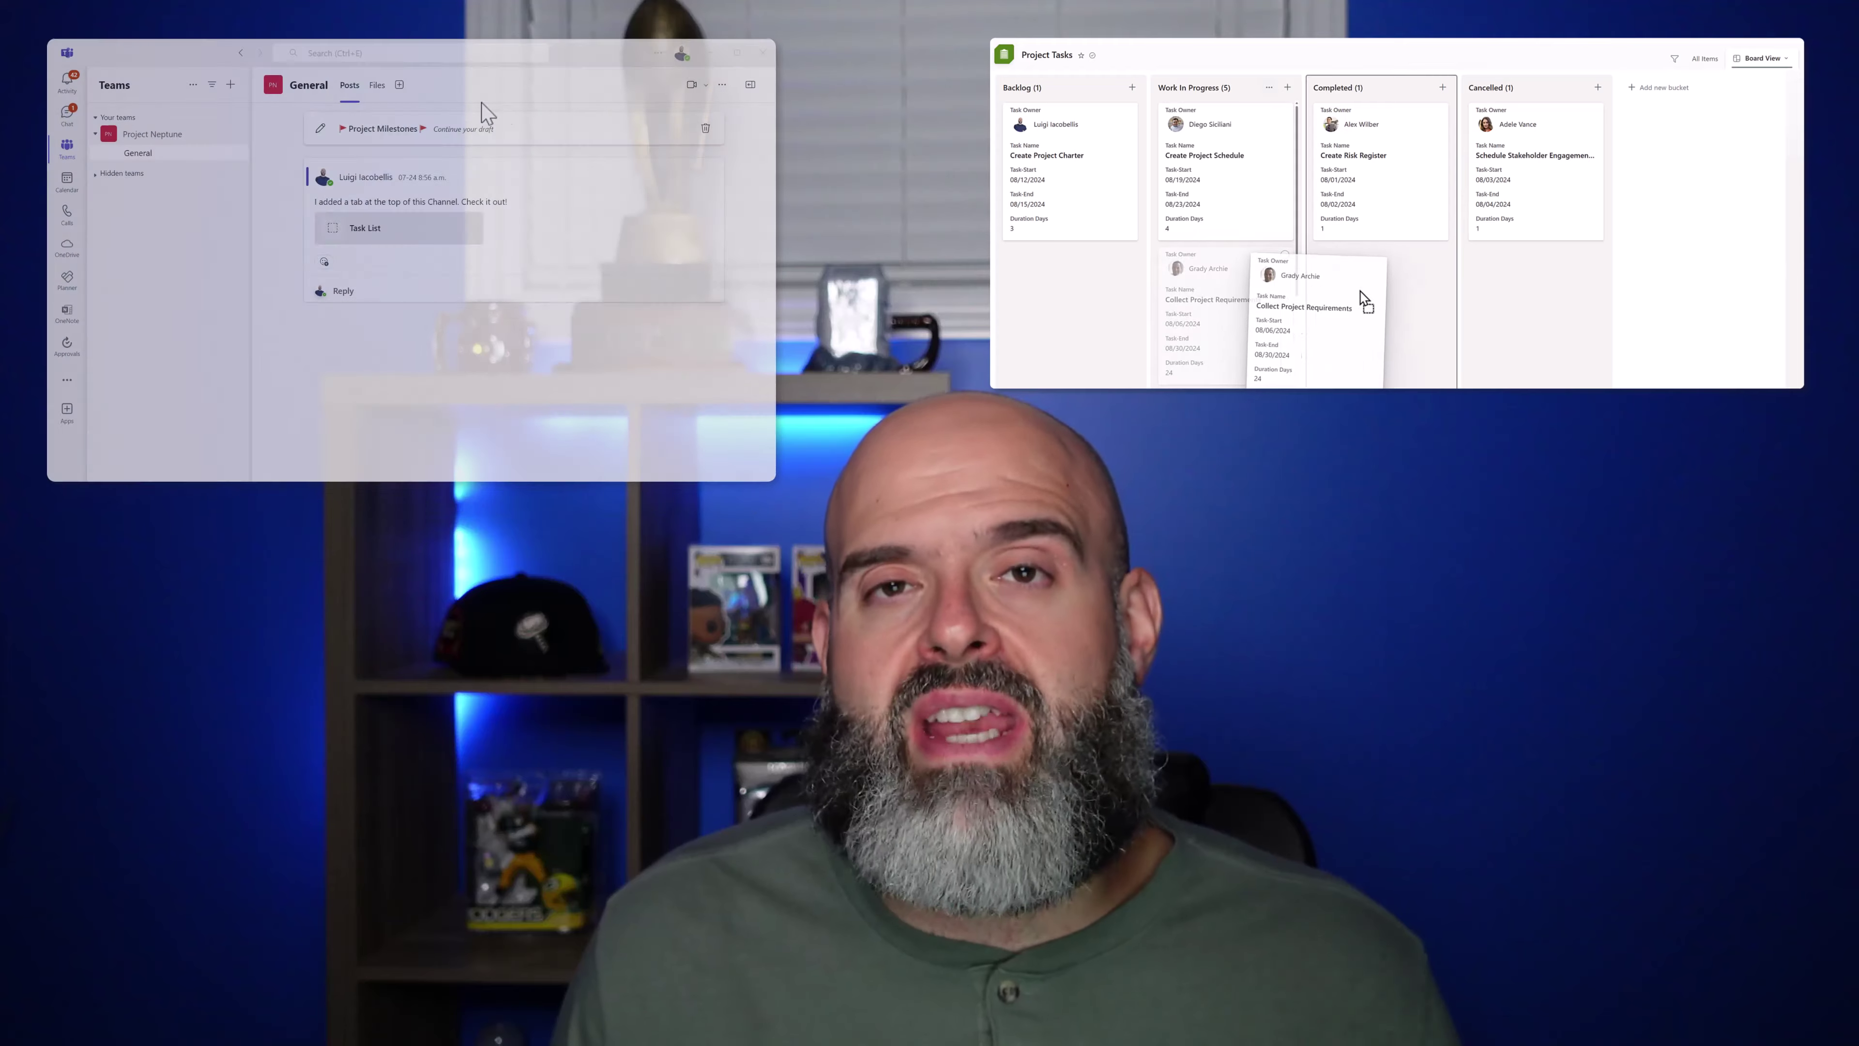
Switch to Teams and add a Lists tab to the Project Neptune team's General channel
click(398, 84)
click(296, 143)
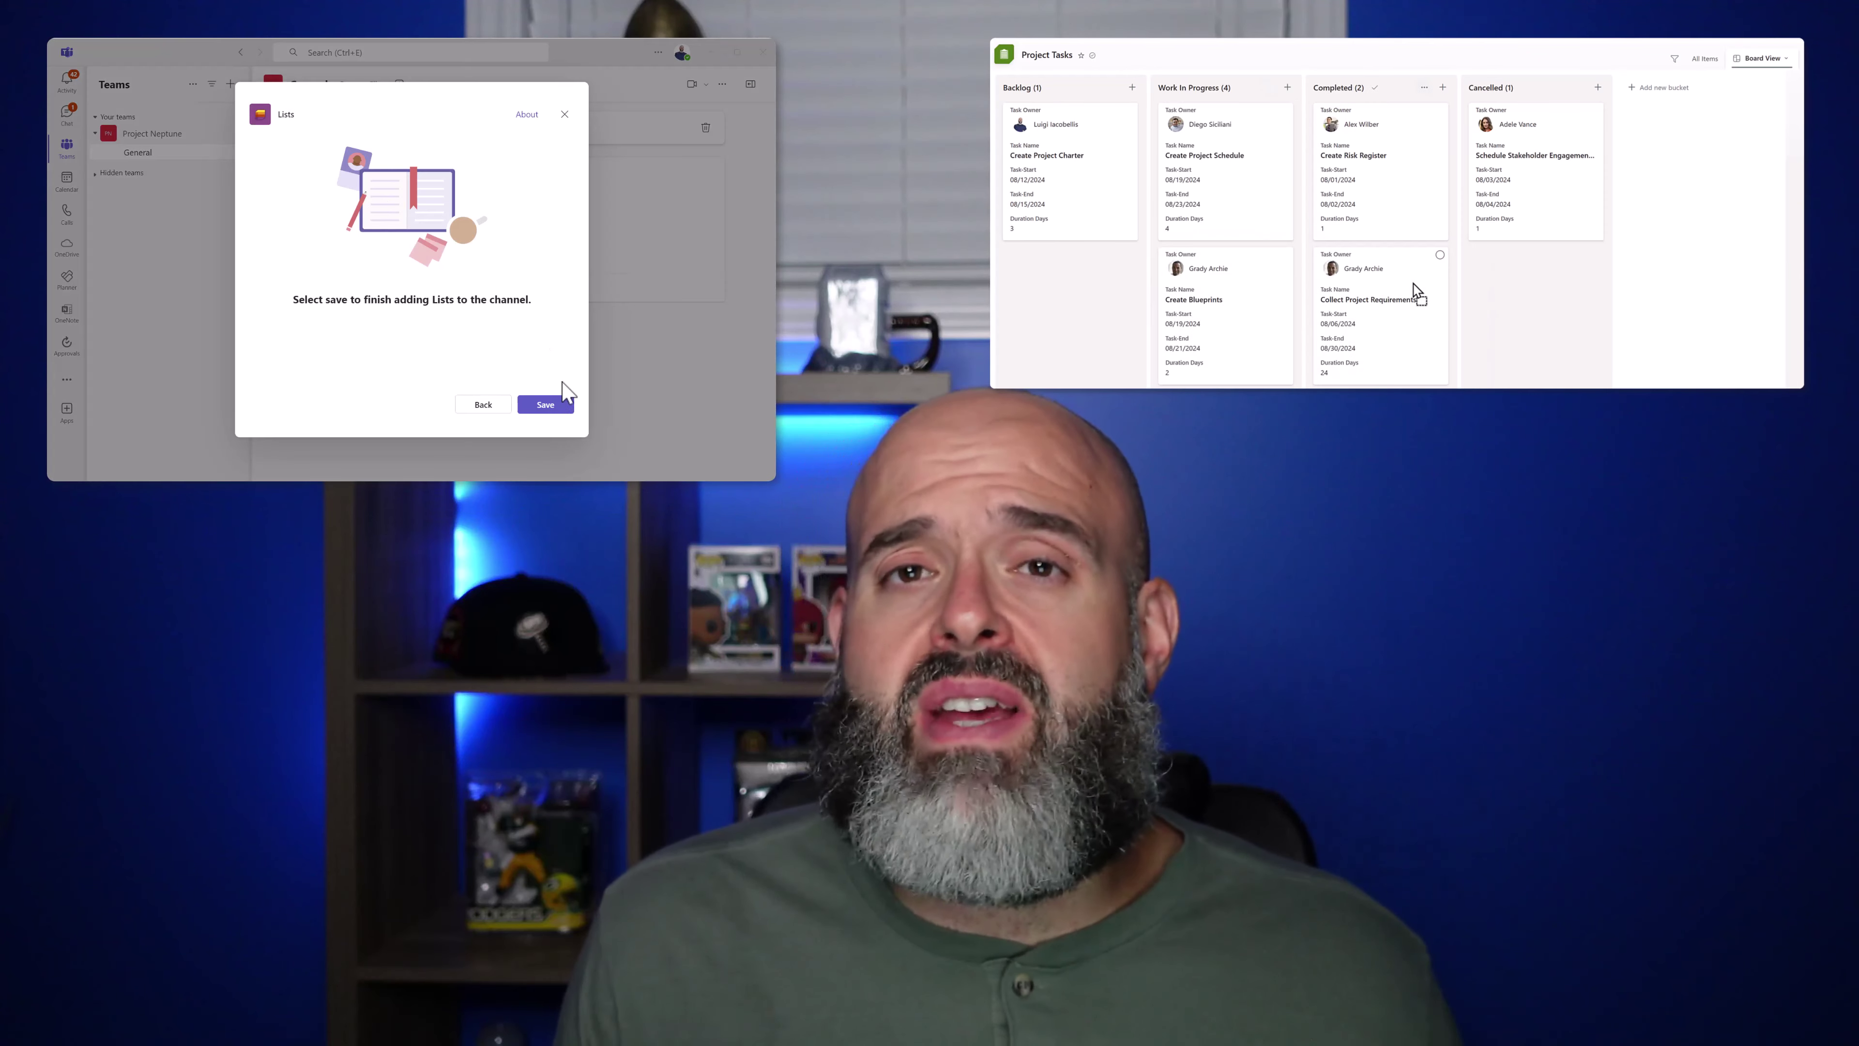
click(563, 408)
click(563, 408)
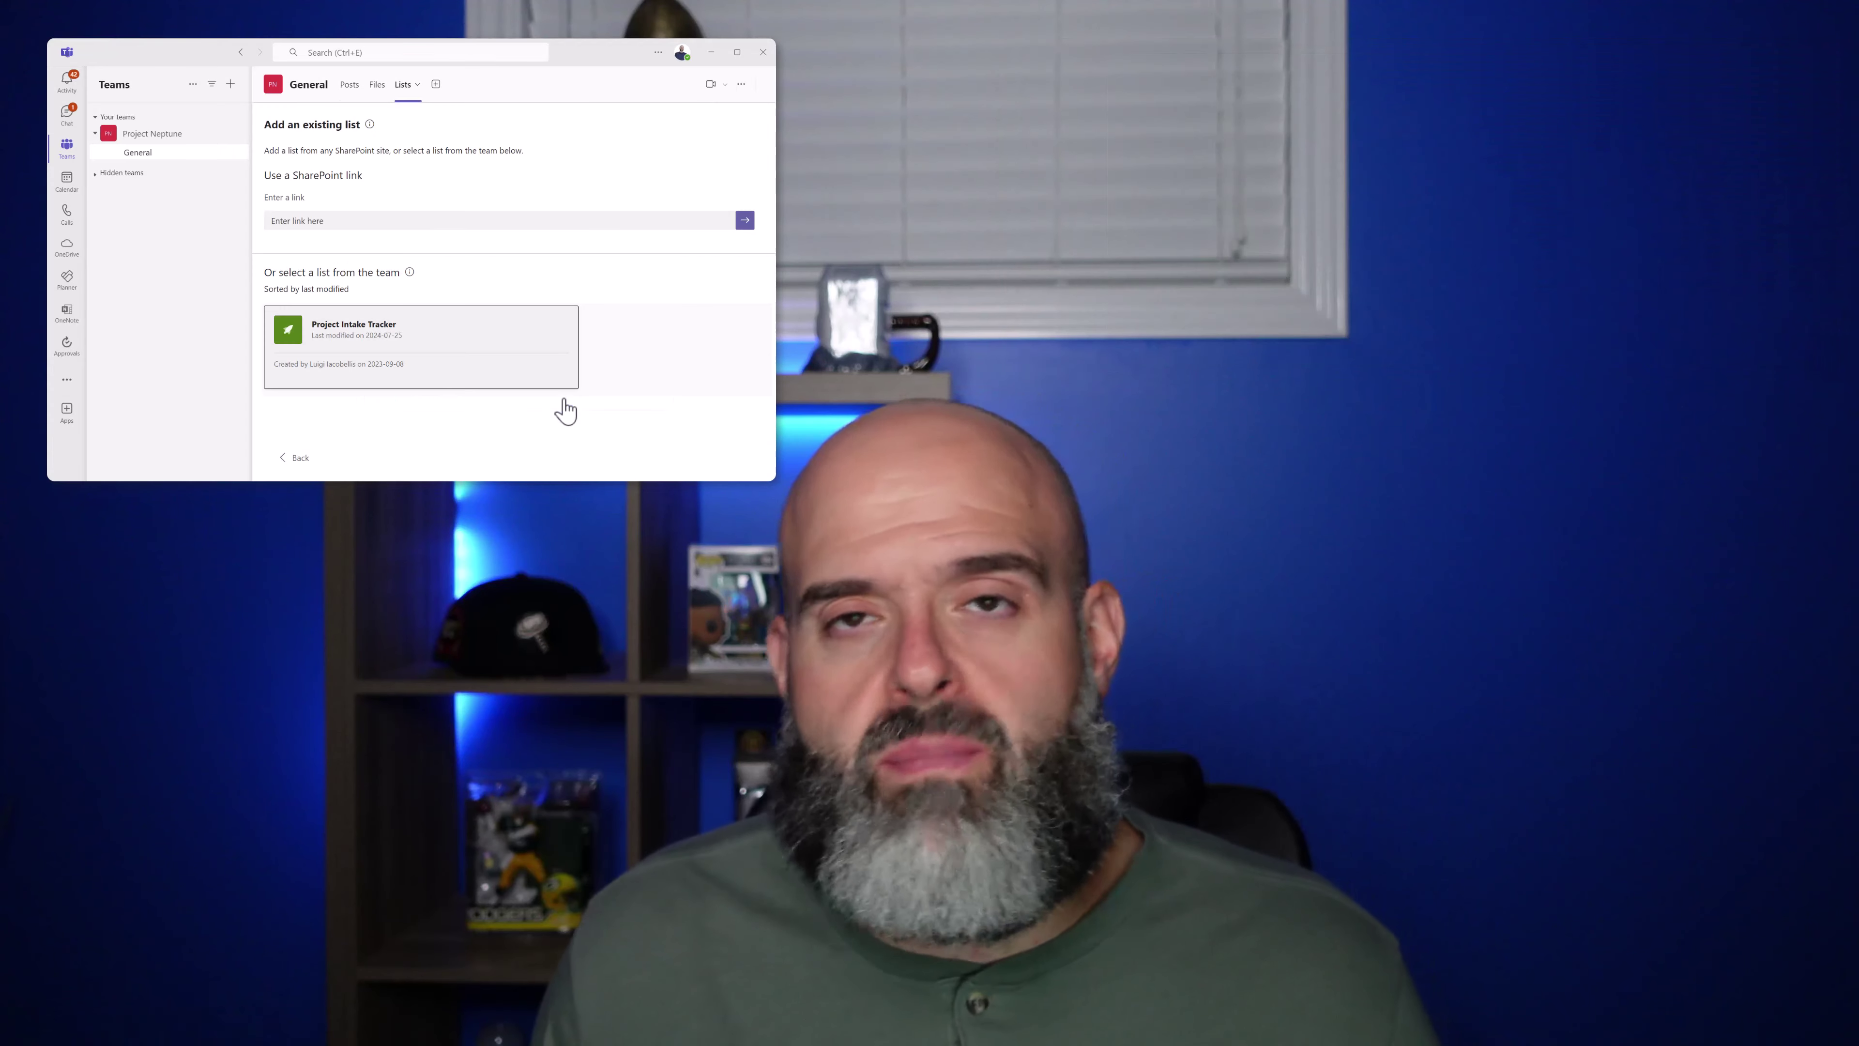
Add the existing Project Tasks list to the channel tab using its copied SharePoint link
click(522, 220)
key(ctrl+v)
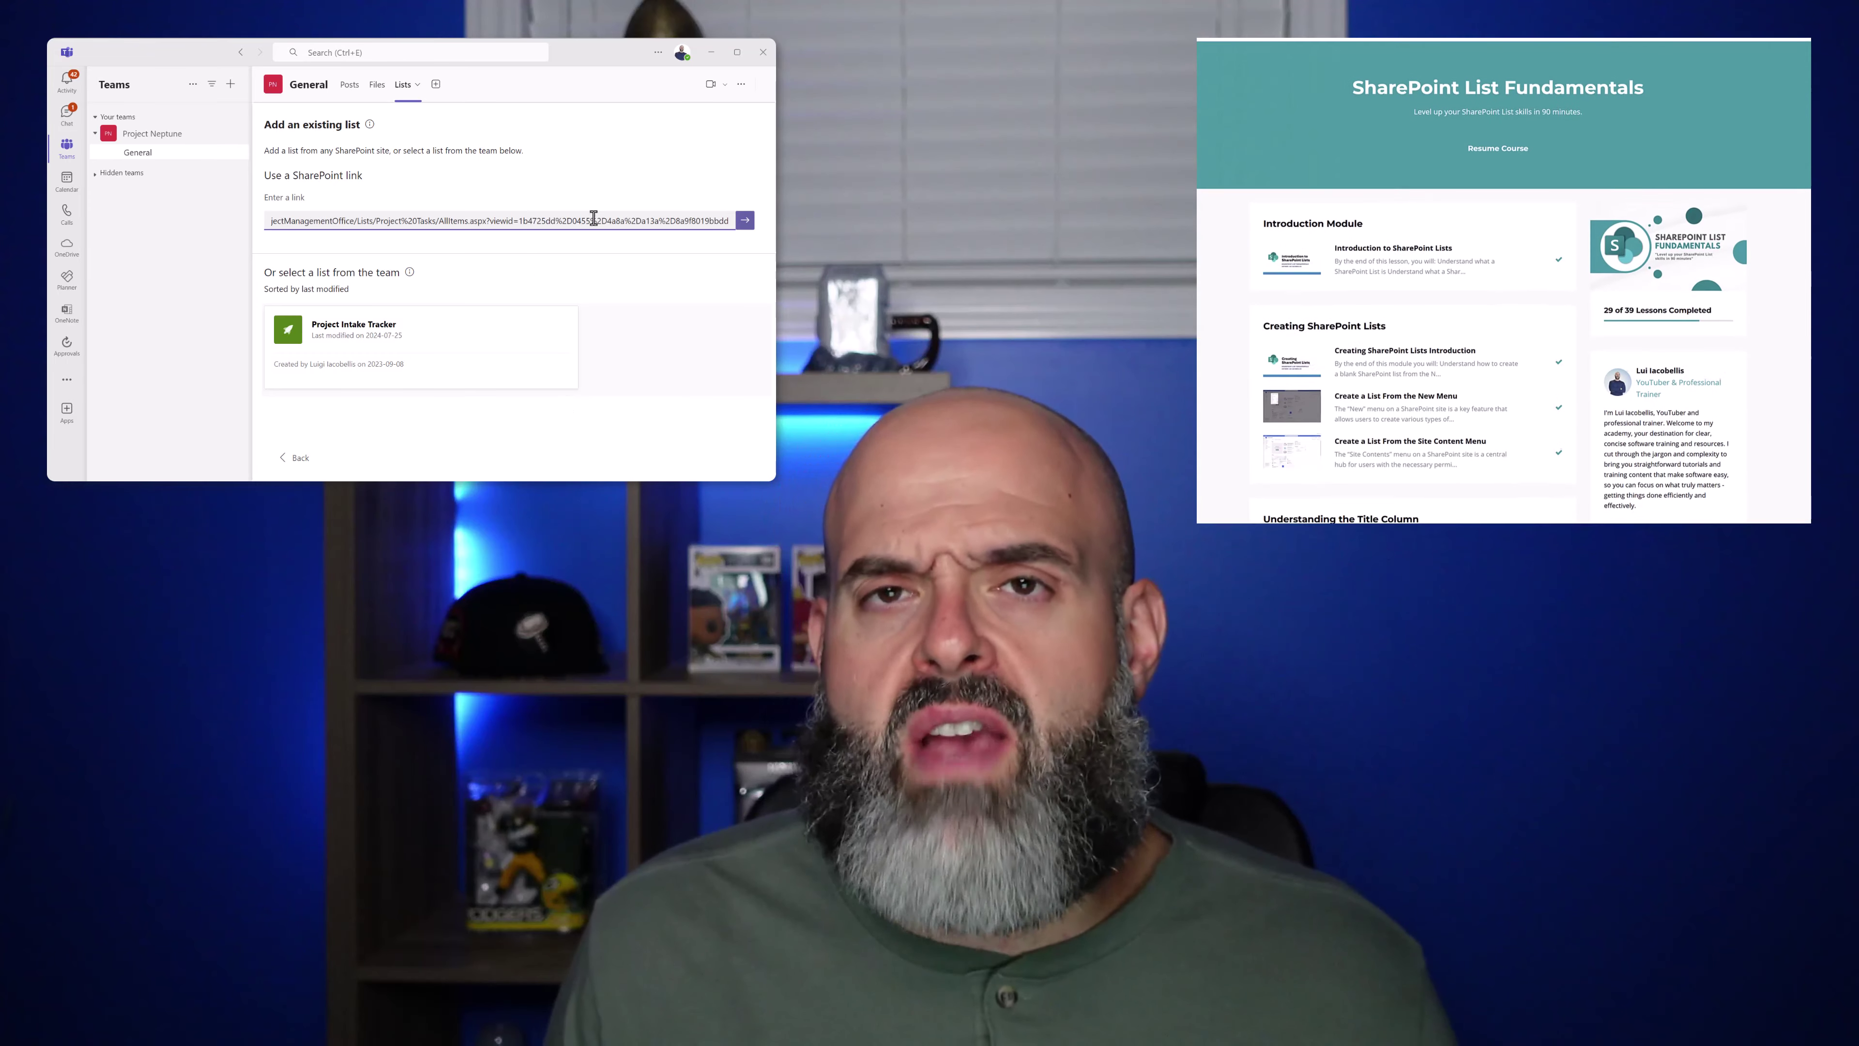
click(745, 219)
drag(511, 480, 614, 480)
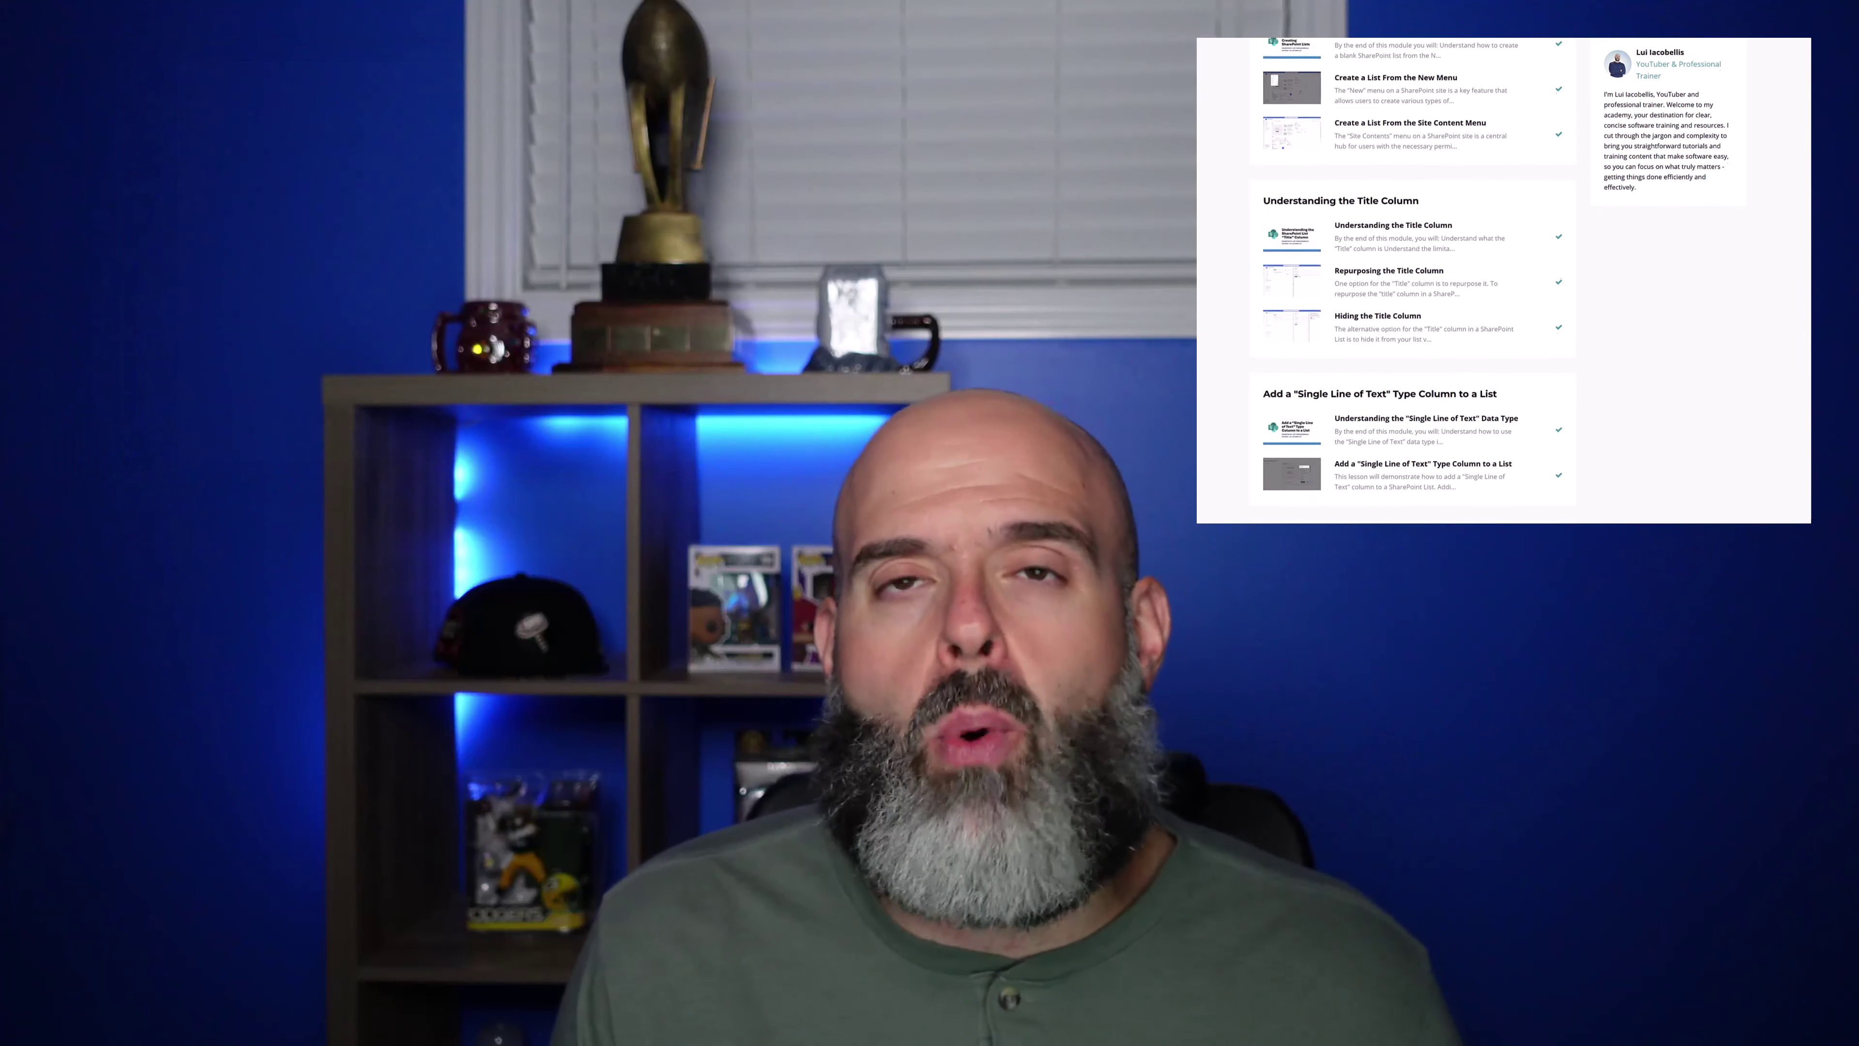
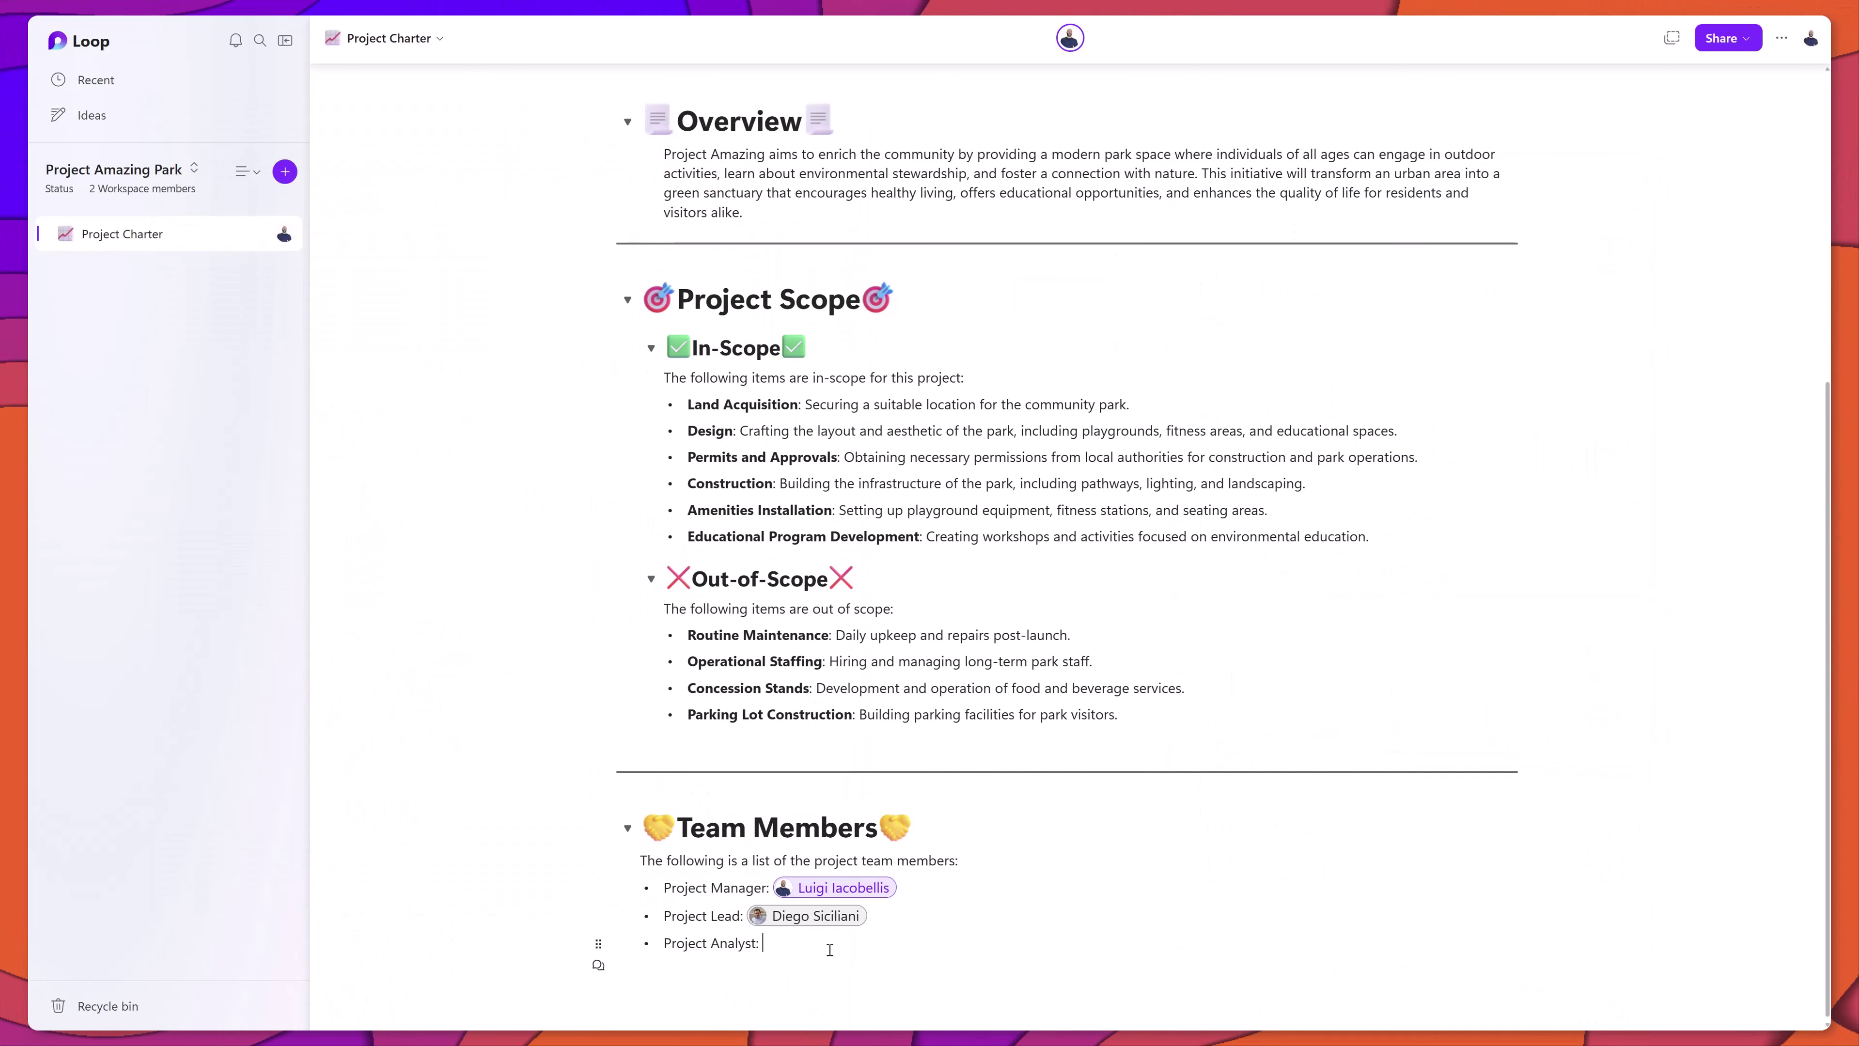
In the Loop Project Charter page, mention the team member serving as Project Analyst and grant them access with a notification
click(821, 946)
text(@ade)
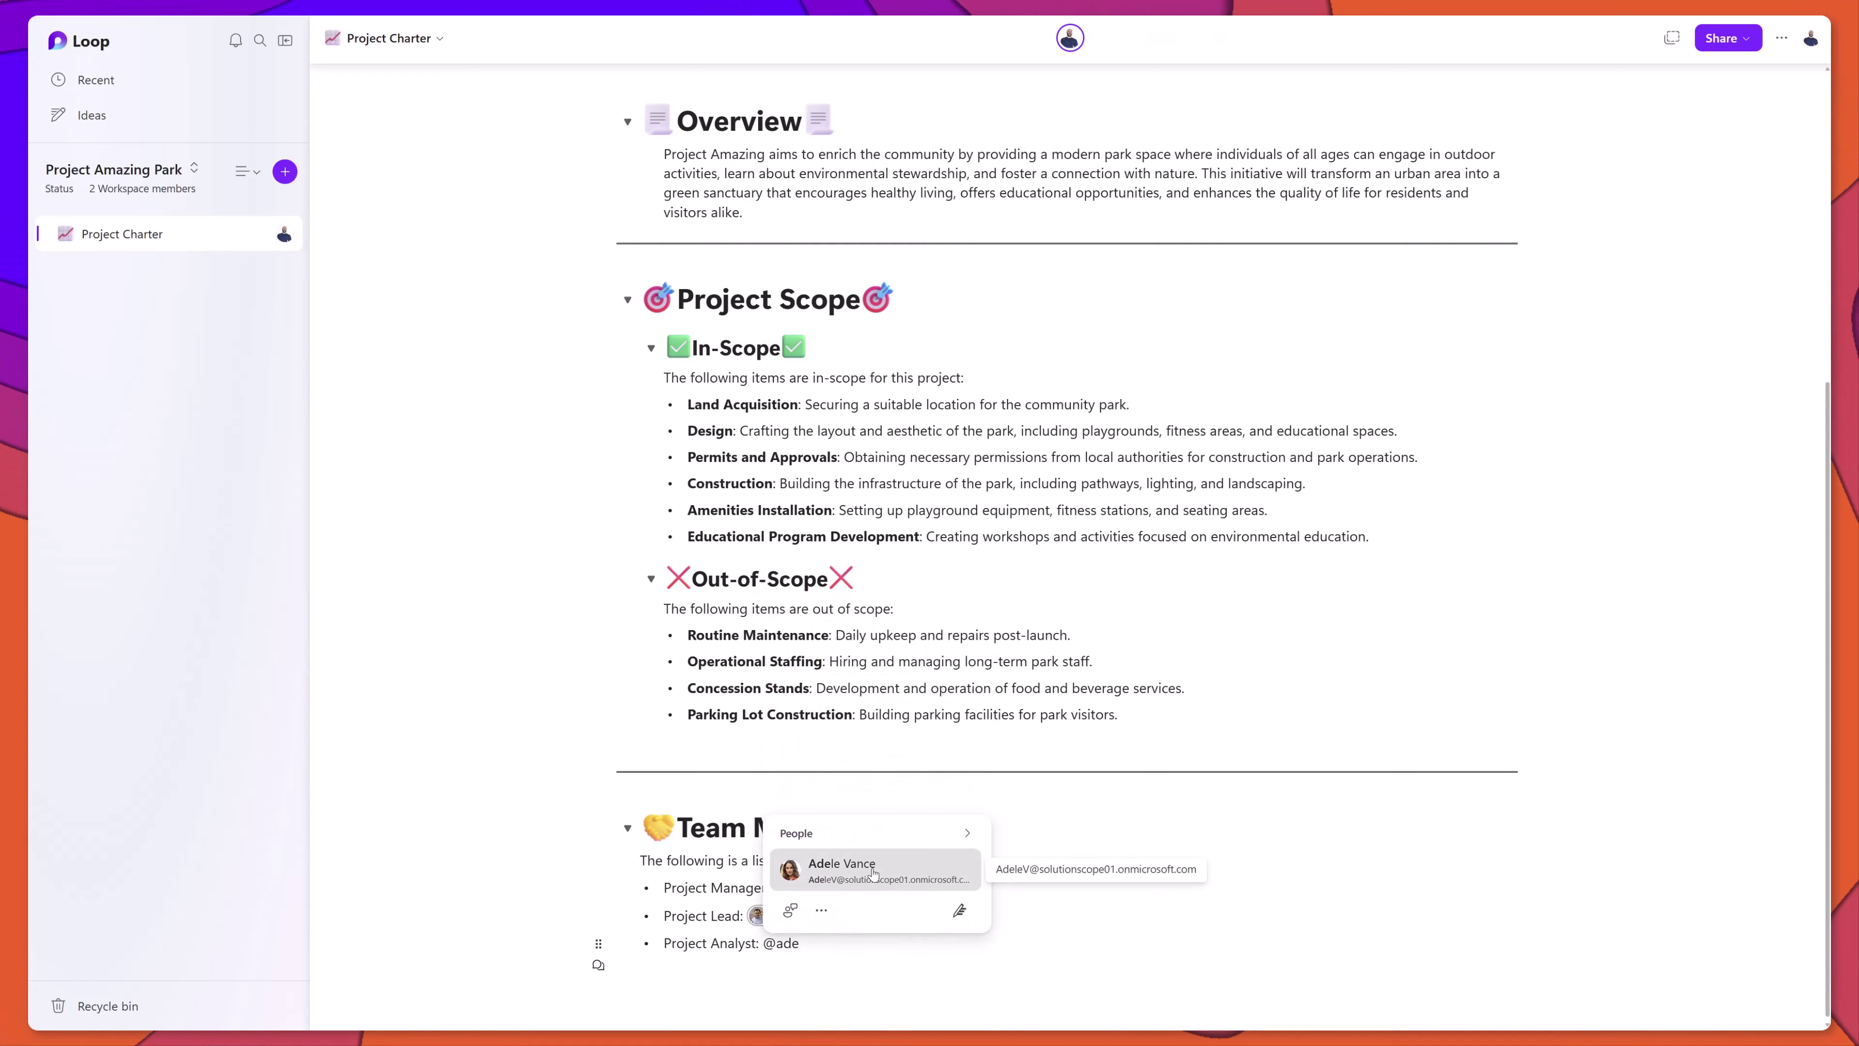
click(873, 873)
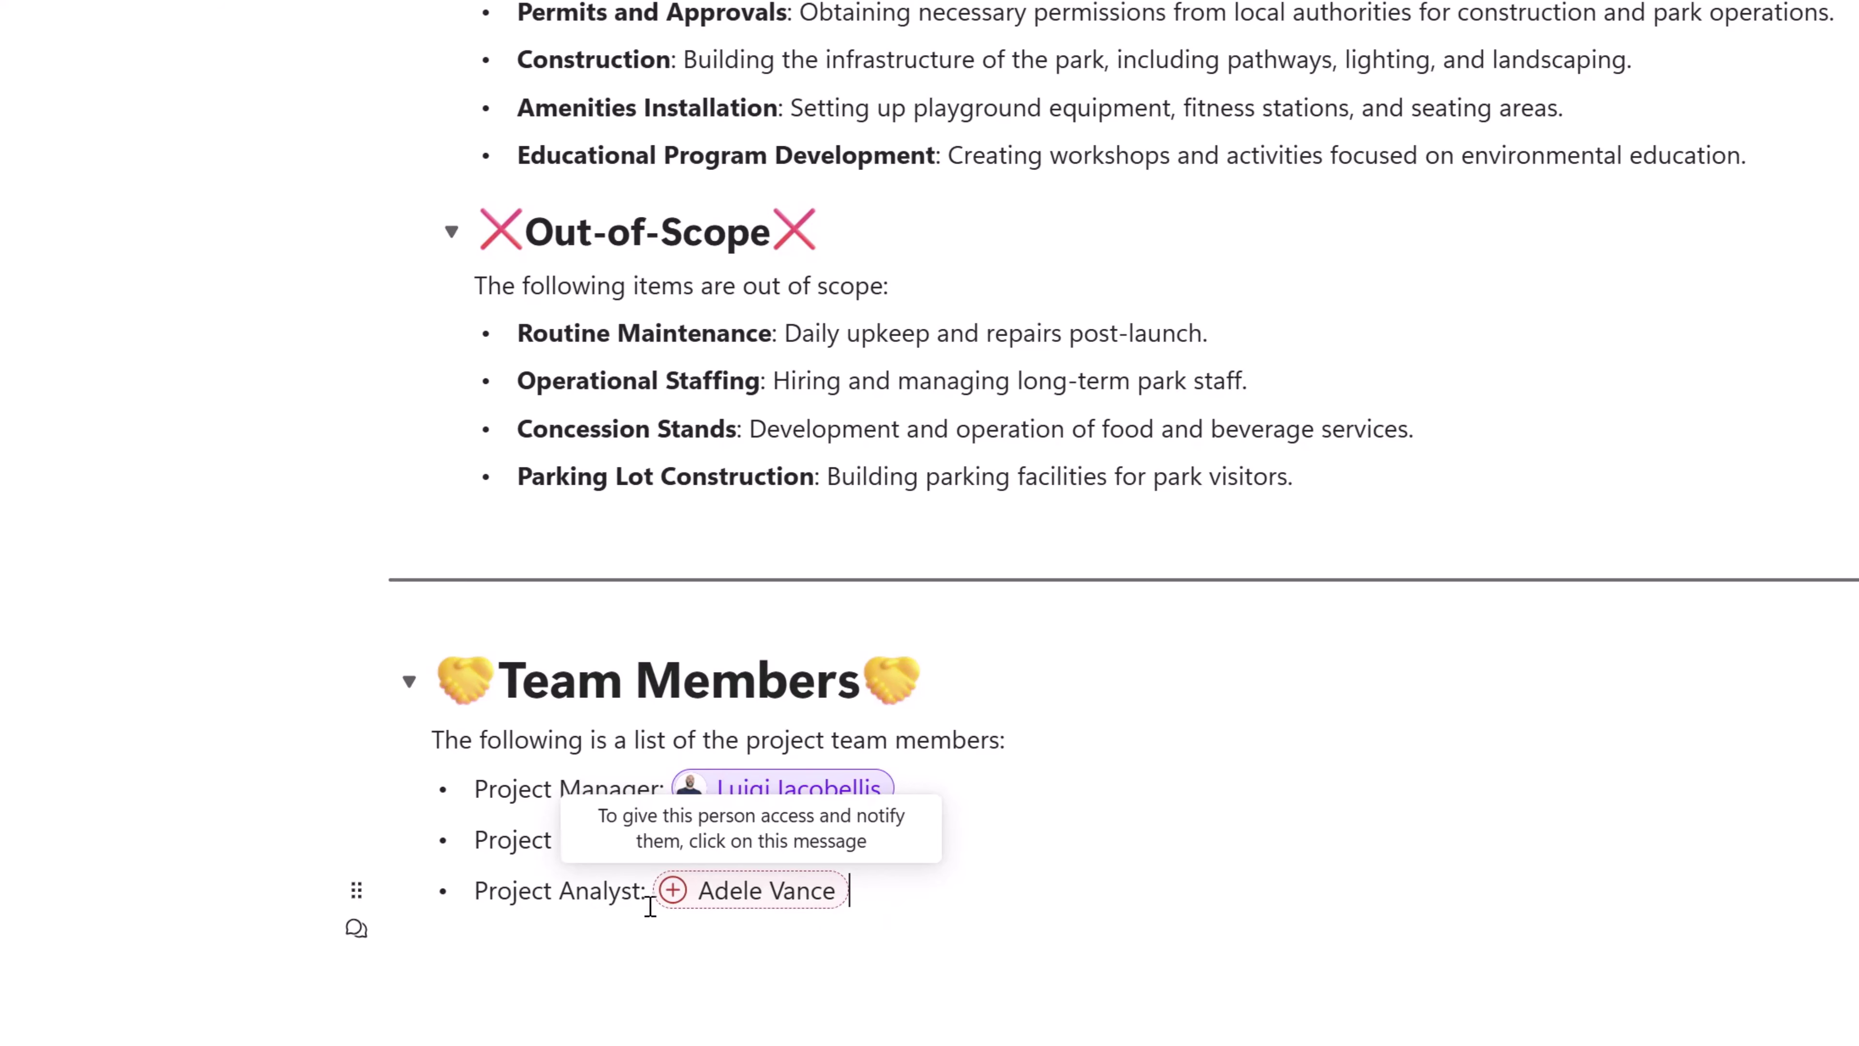
click(672, 890)
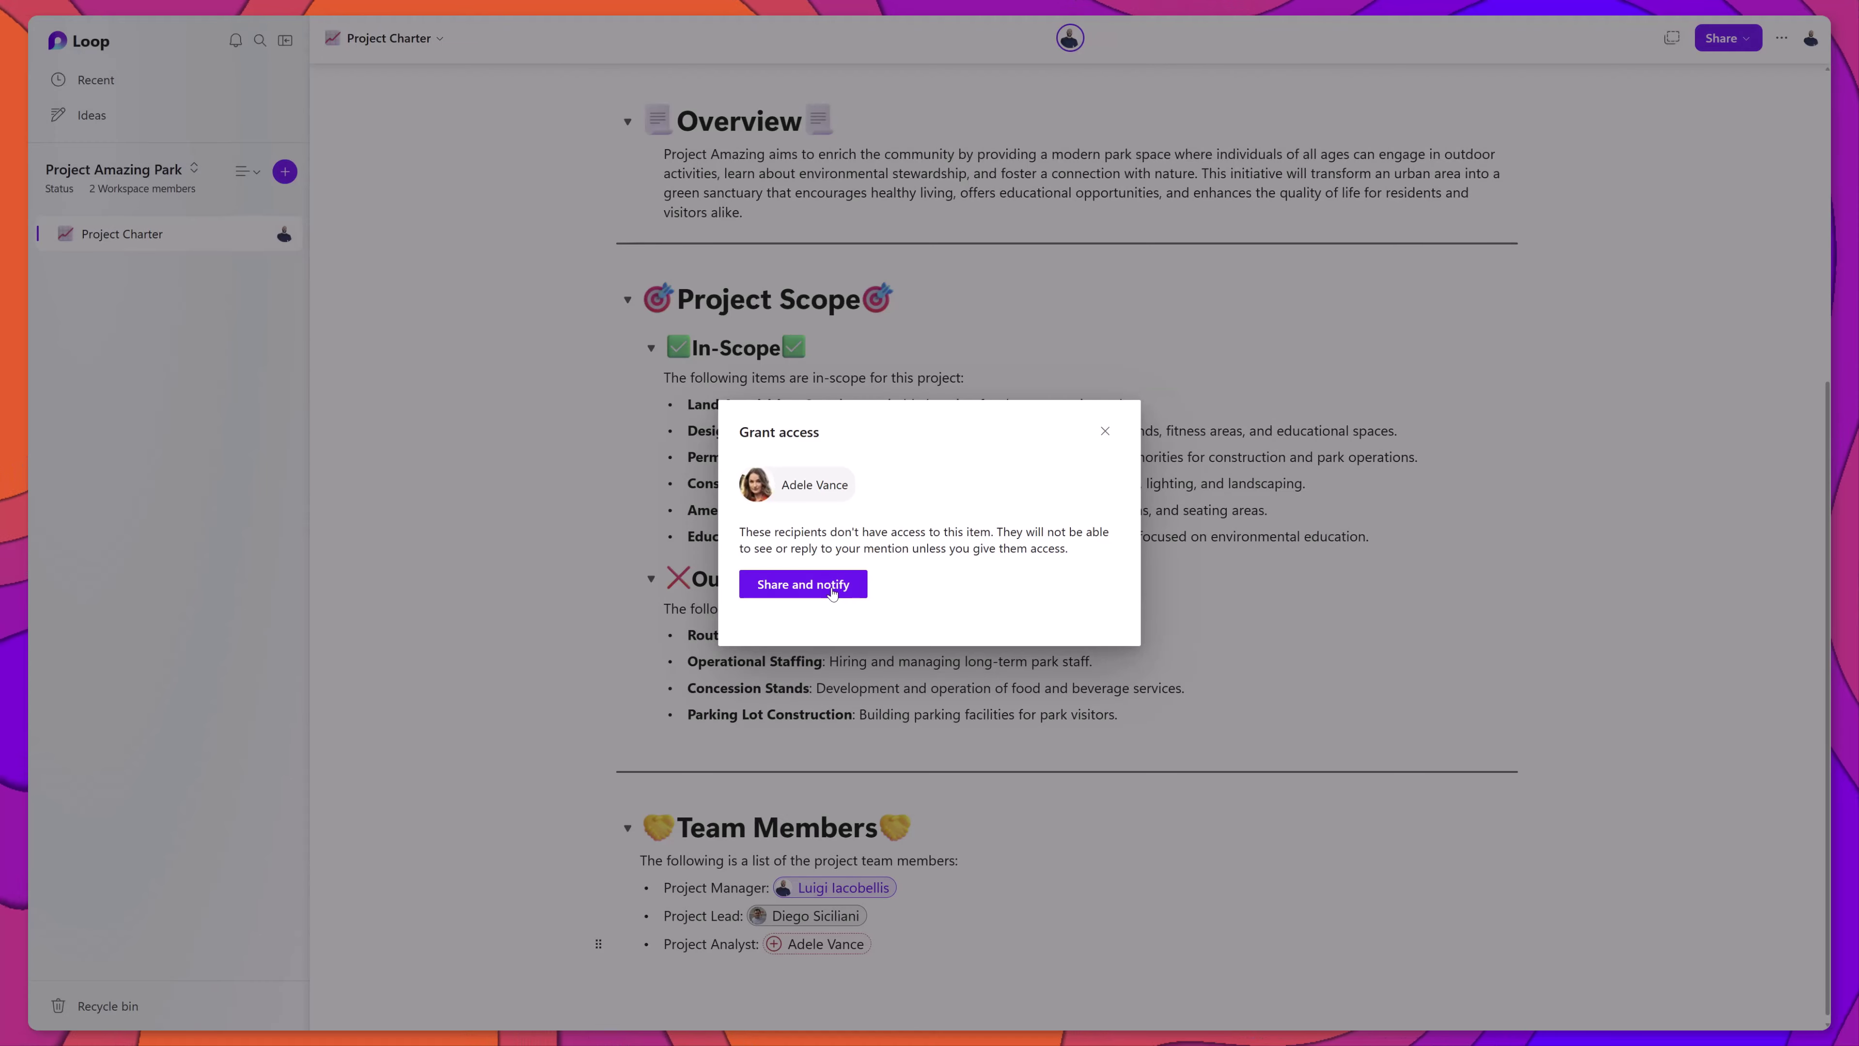
click(773, 591)
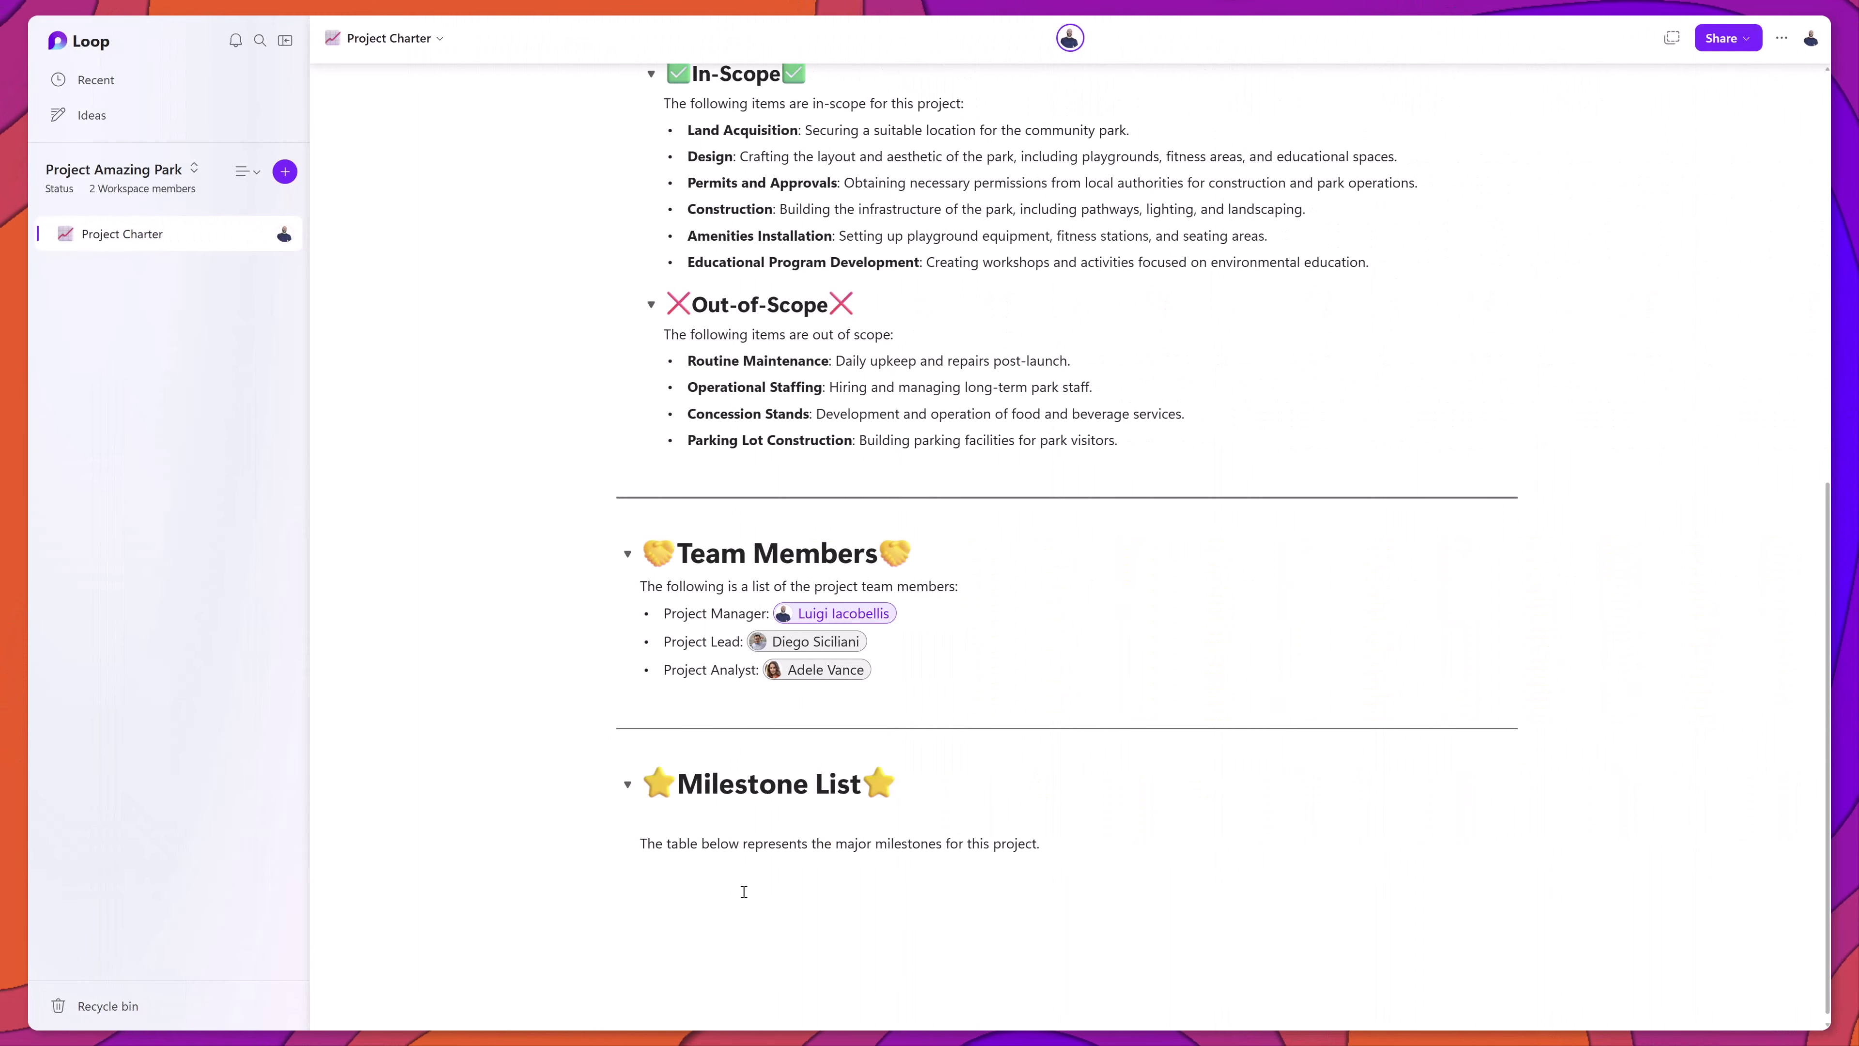
Insert a table below the Milestone List description and add a column between Column 1 and Column 2
click(743, 892)
text(/)
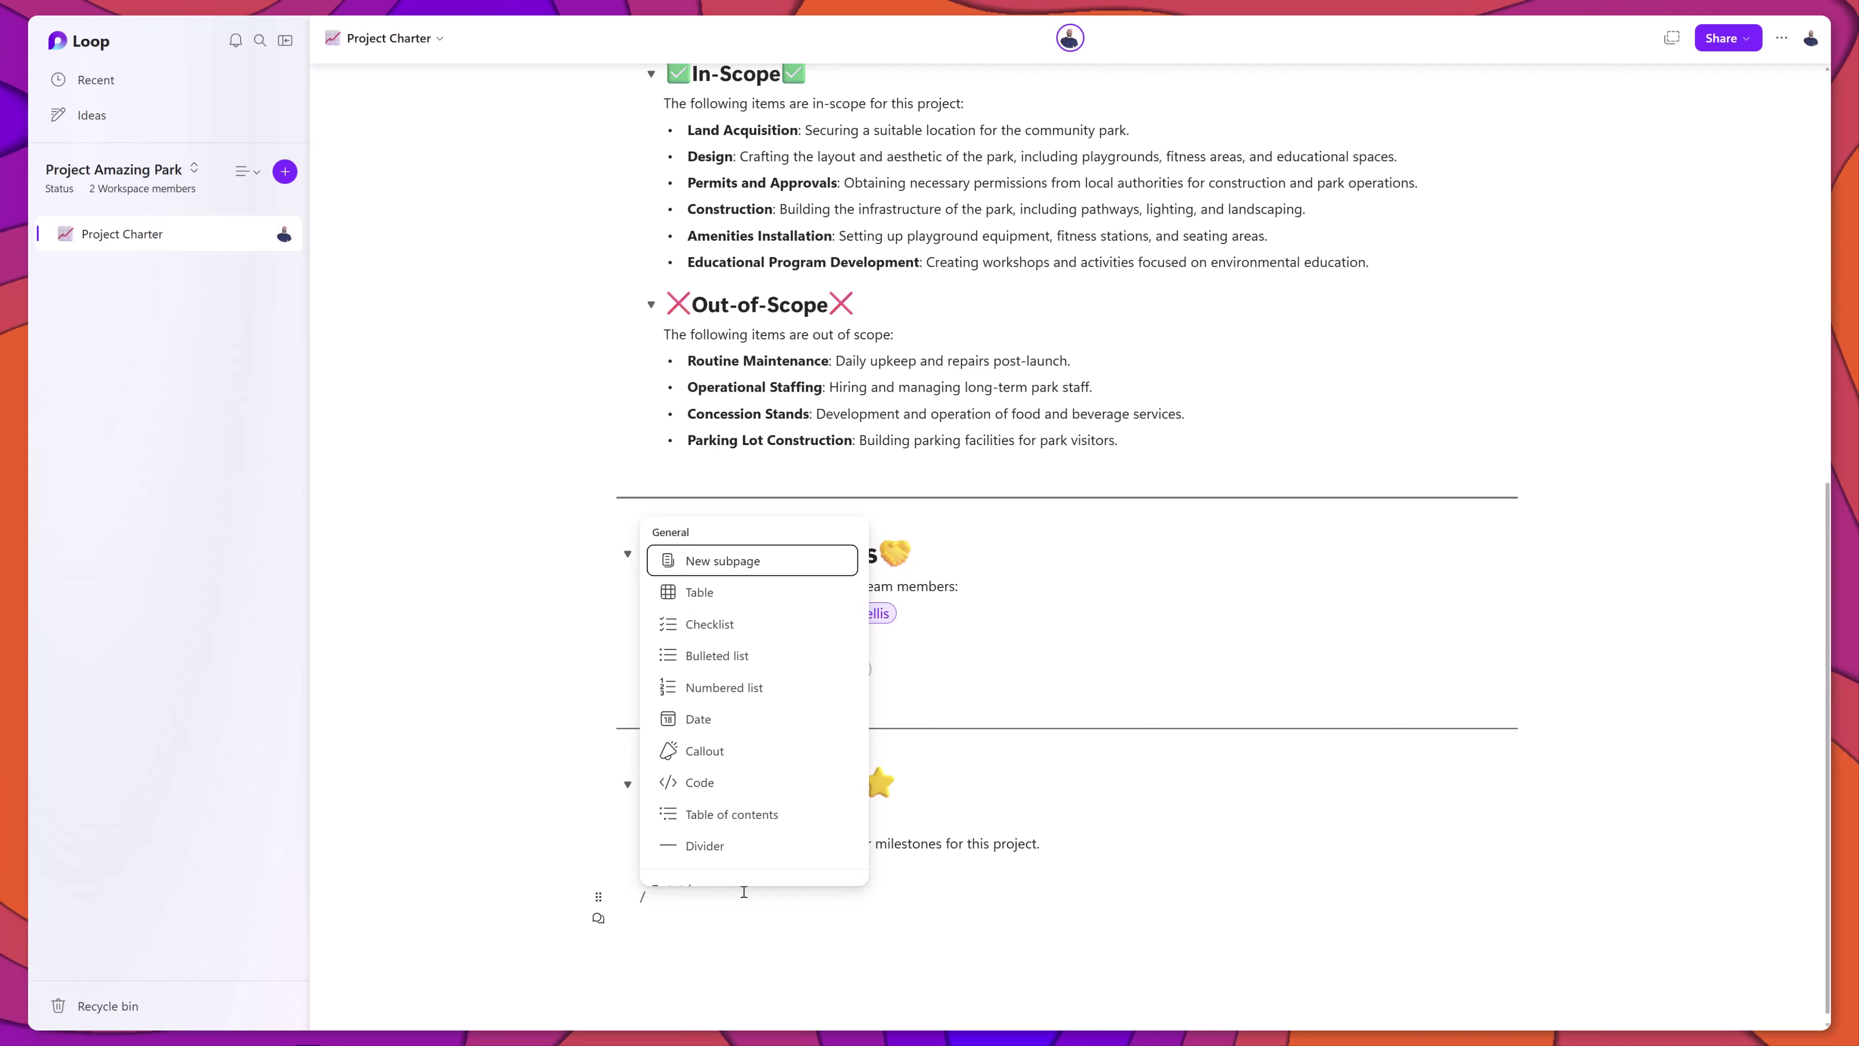
click(699, 593)
scroll(867, 817, down, 2)
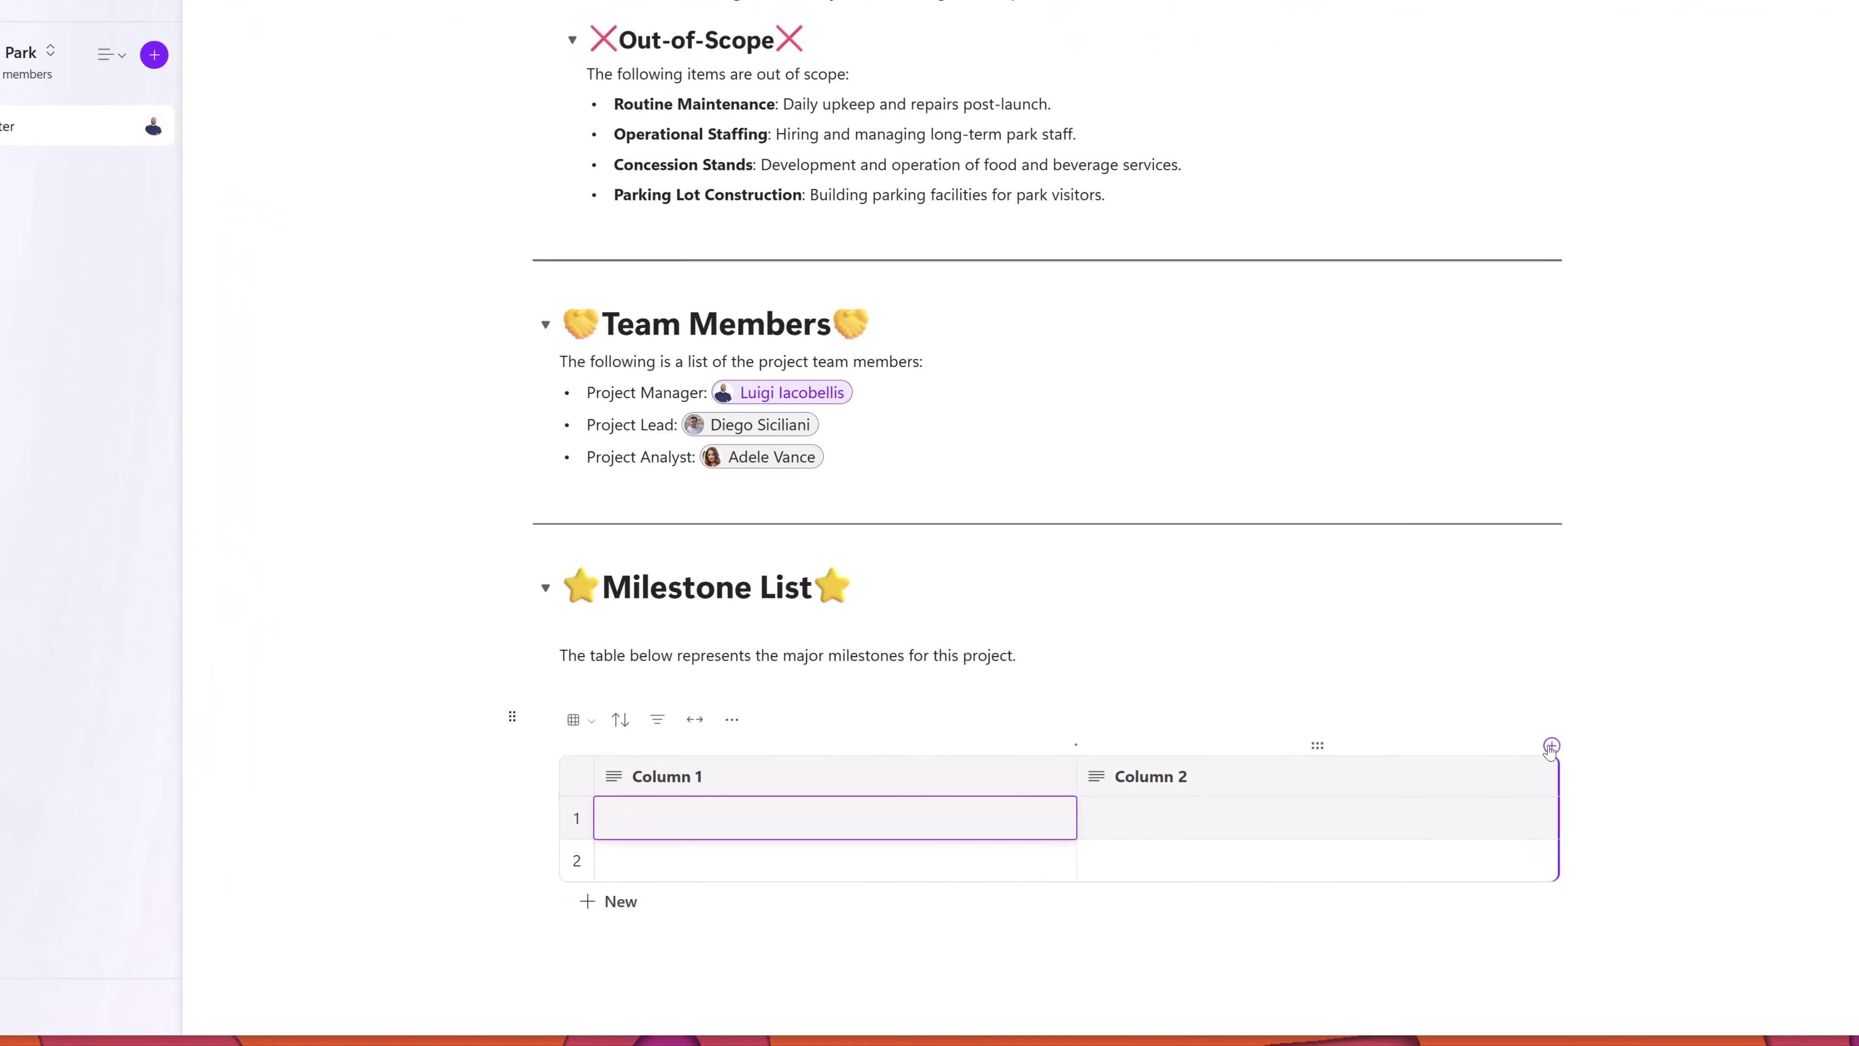
click(1211, 832)
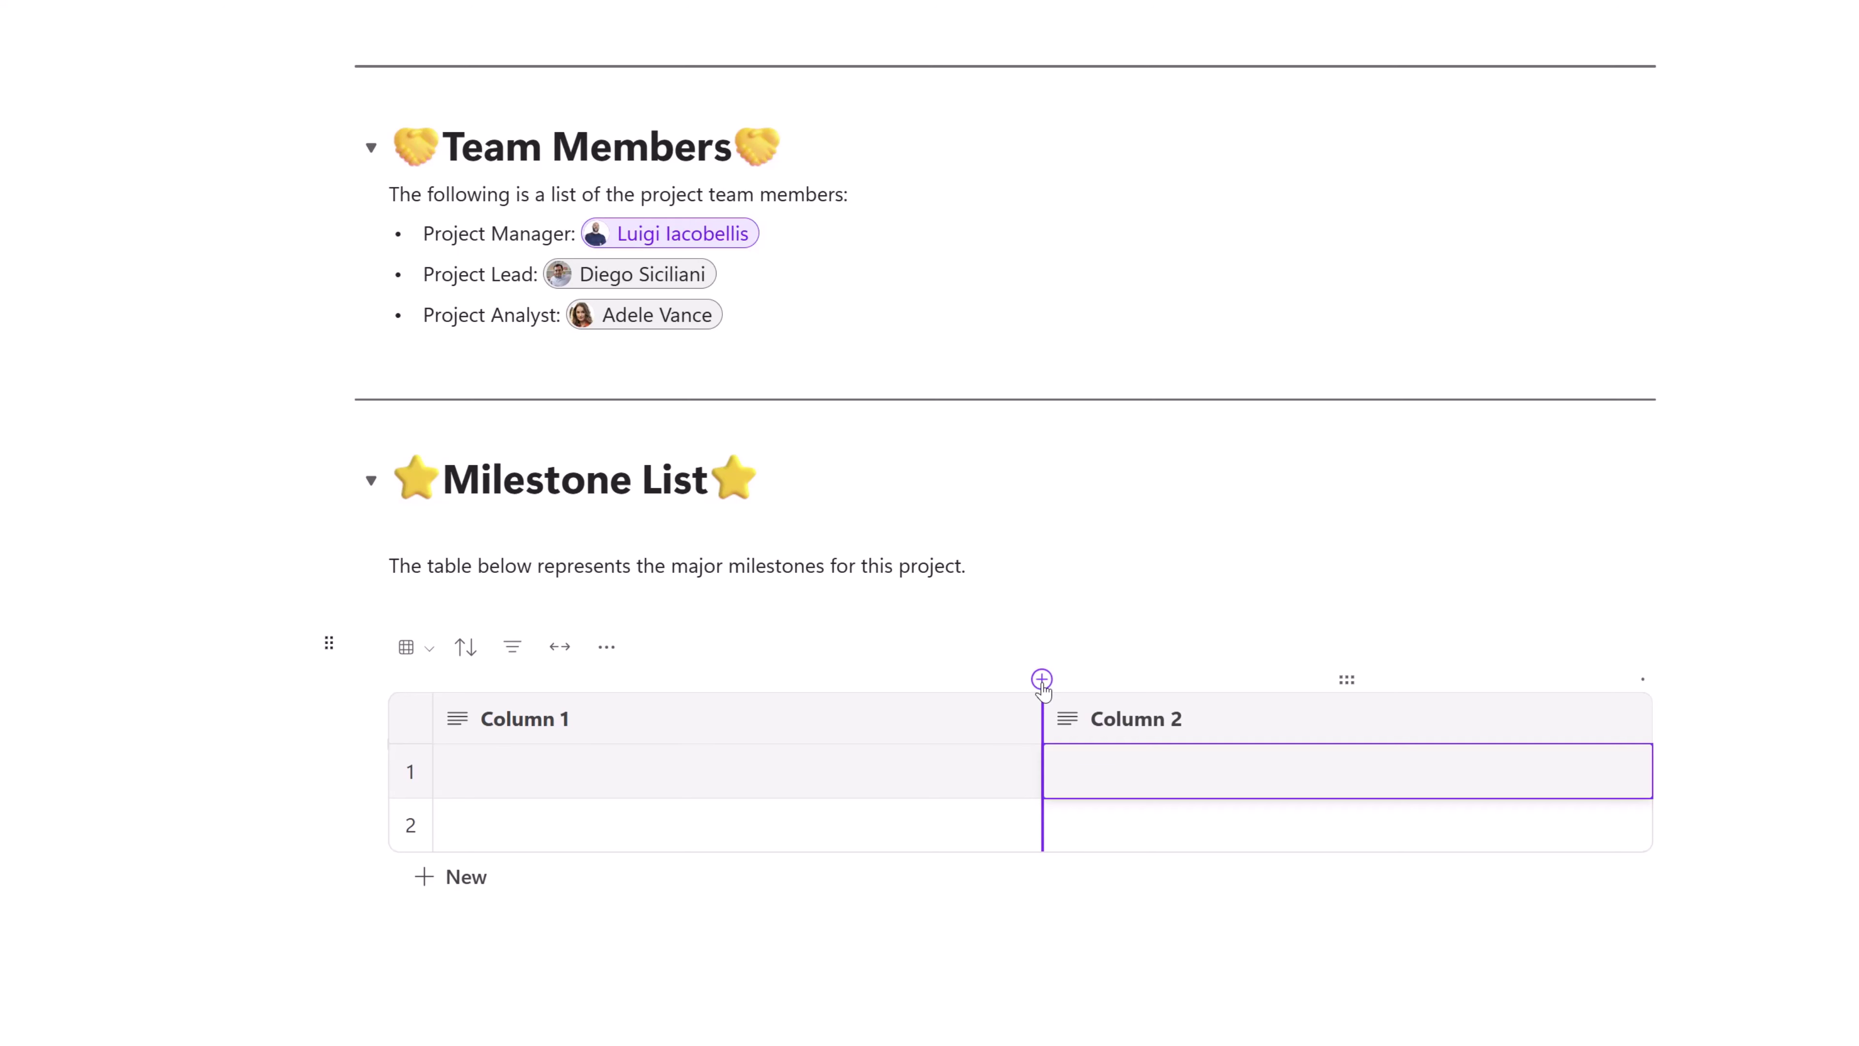
click(1041, 679)
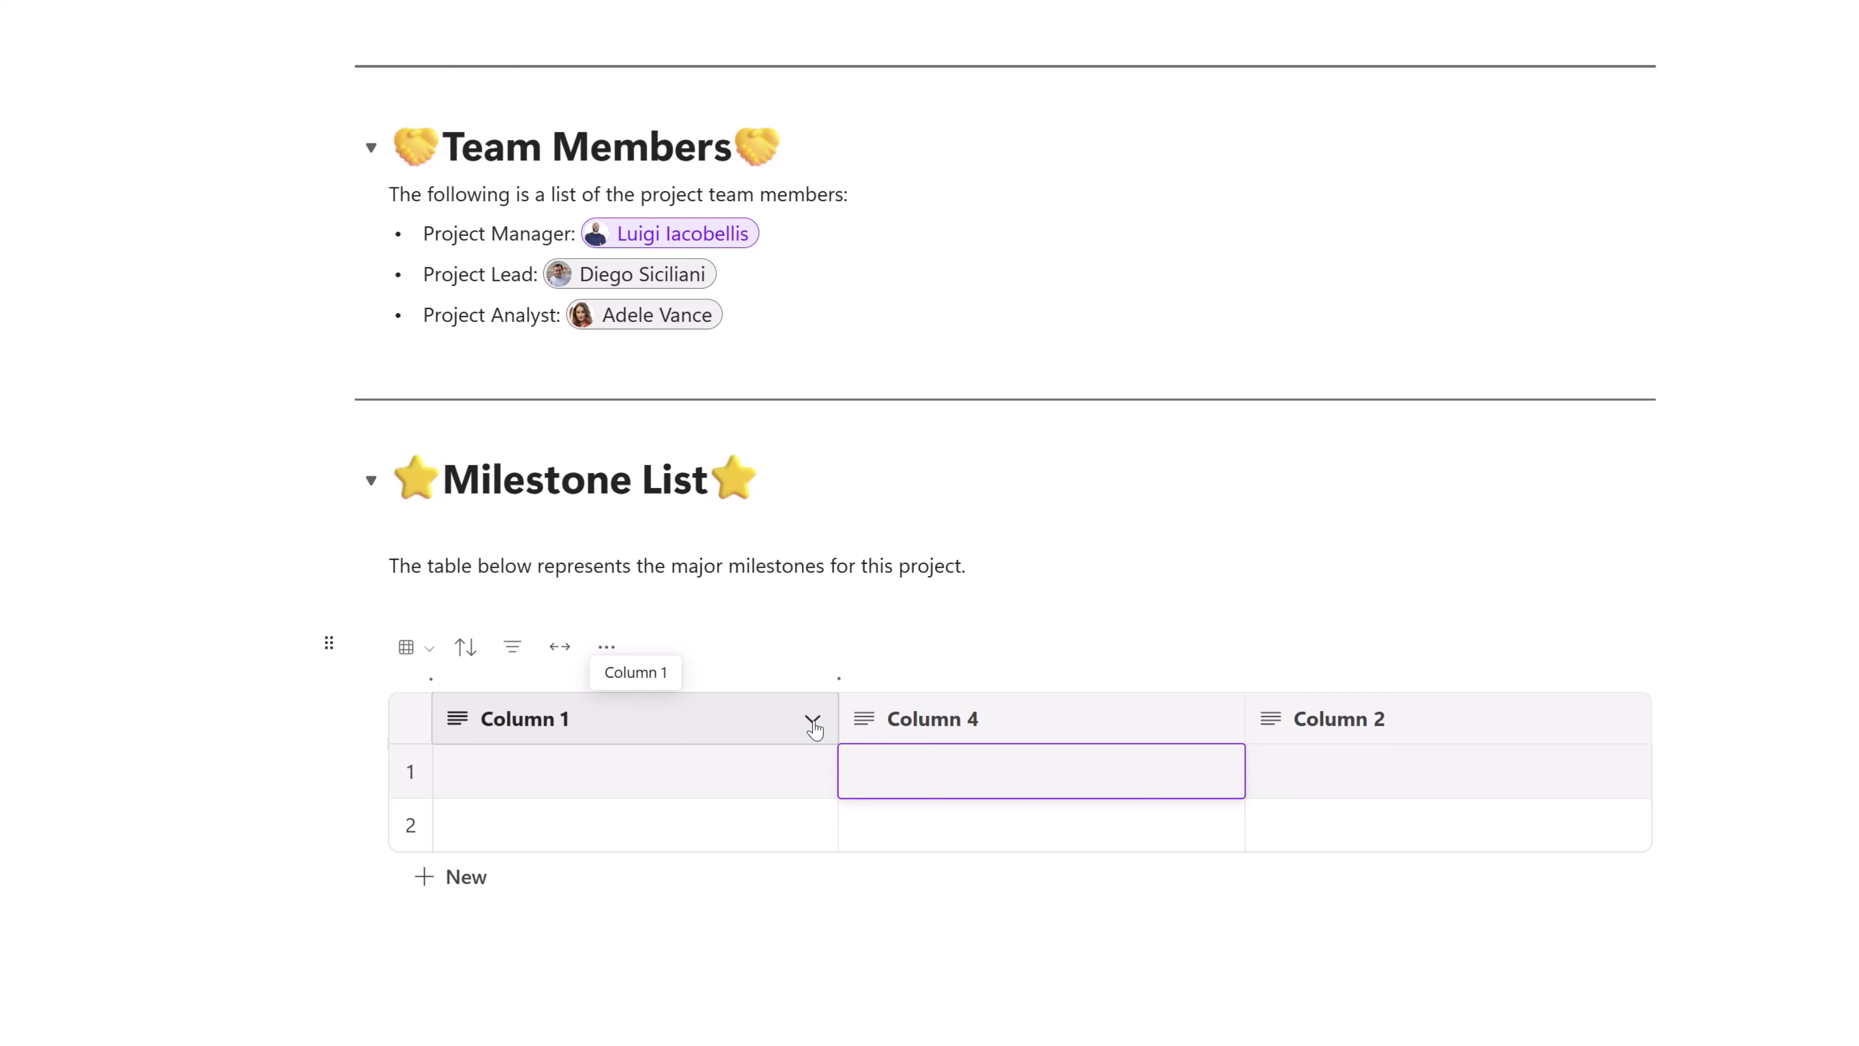
Open the name of the milestone table's first column for renaming
click(812, 725)
click(812, 723)
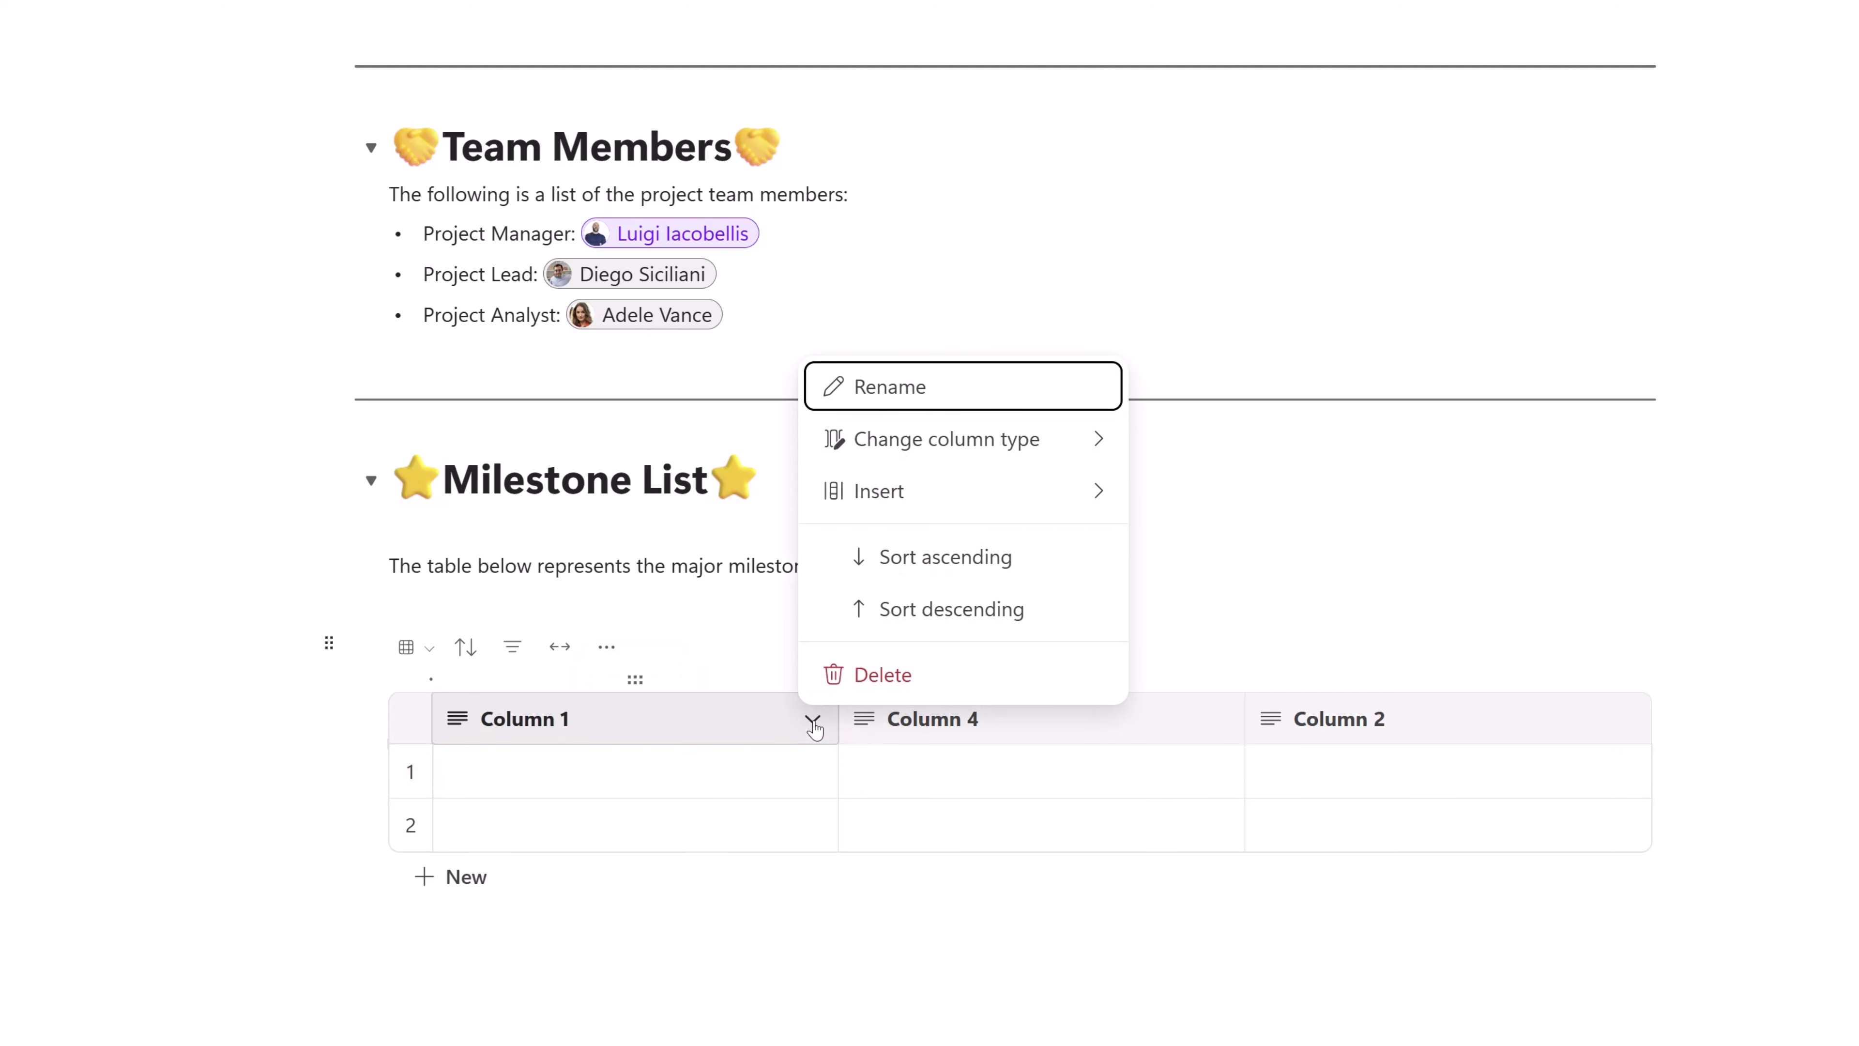
click(921, 394)
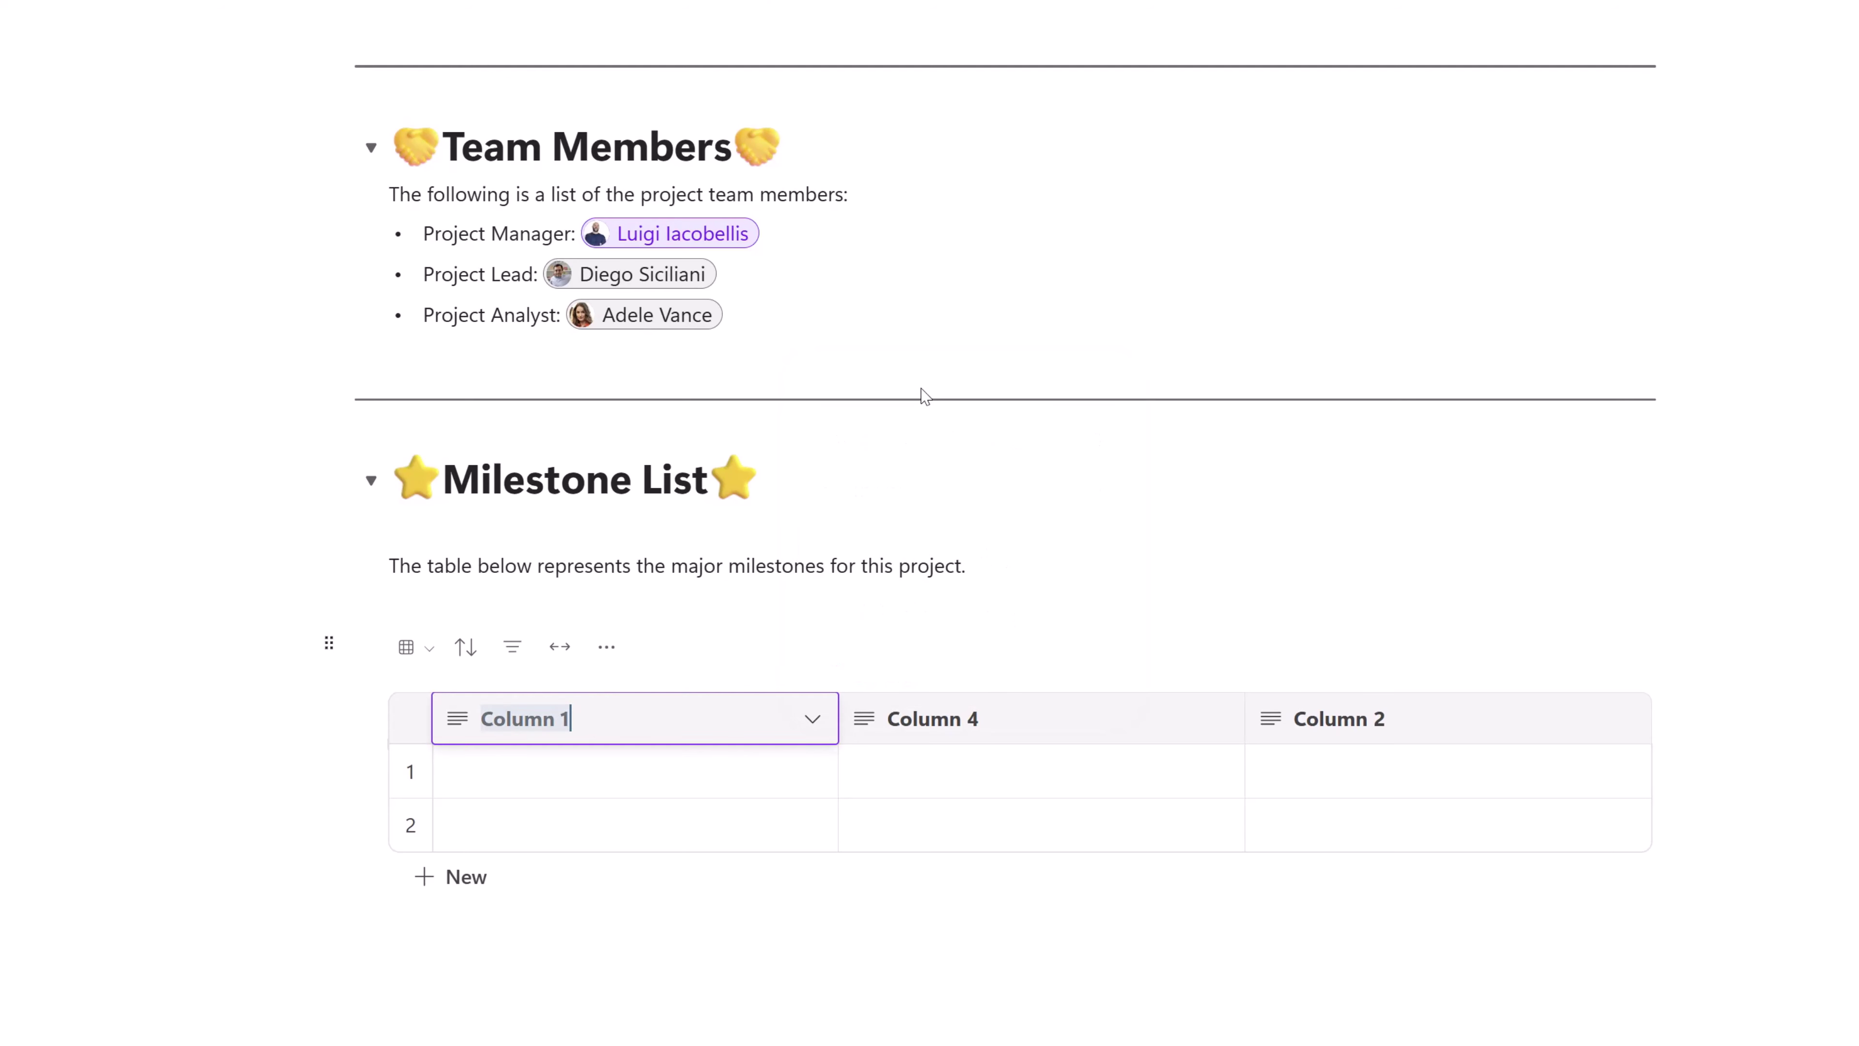
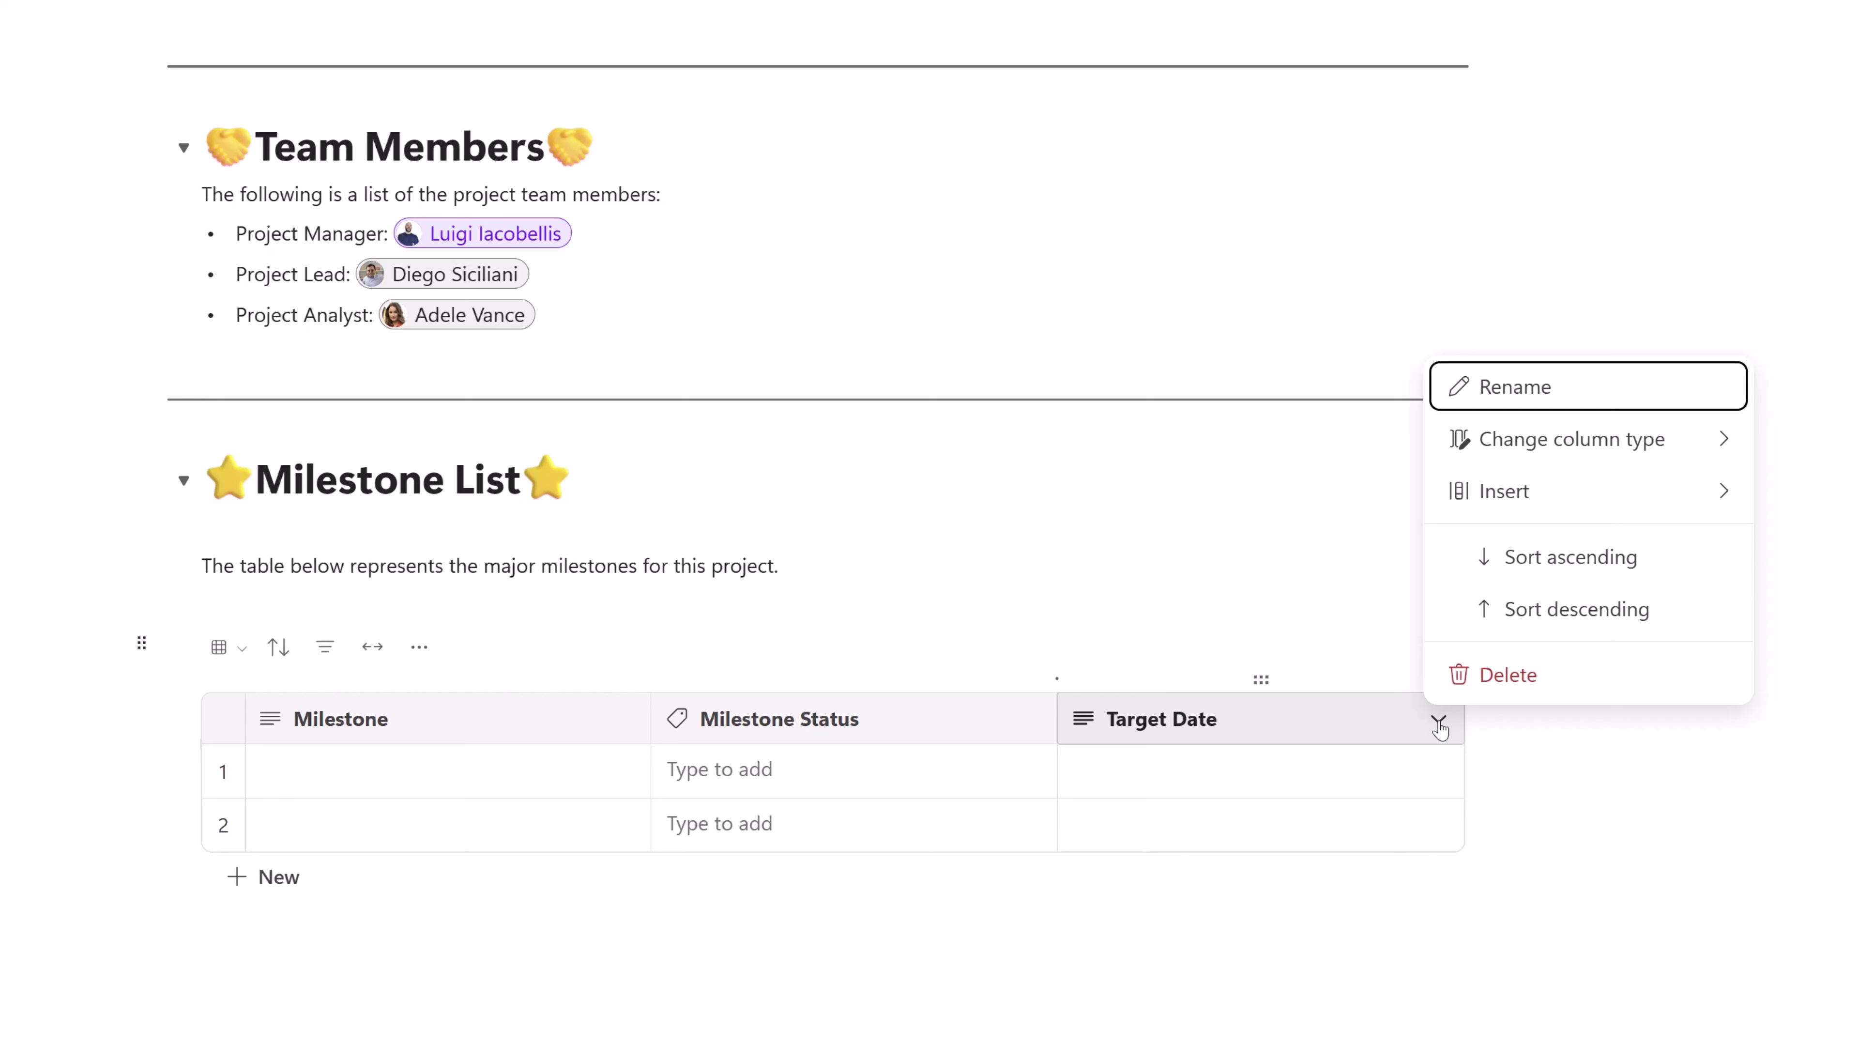
Change the Target Date column's type to Date and select its cell in the first row
click(1718, 437)
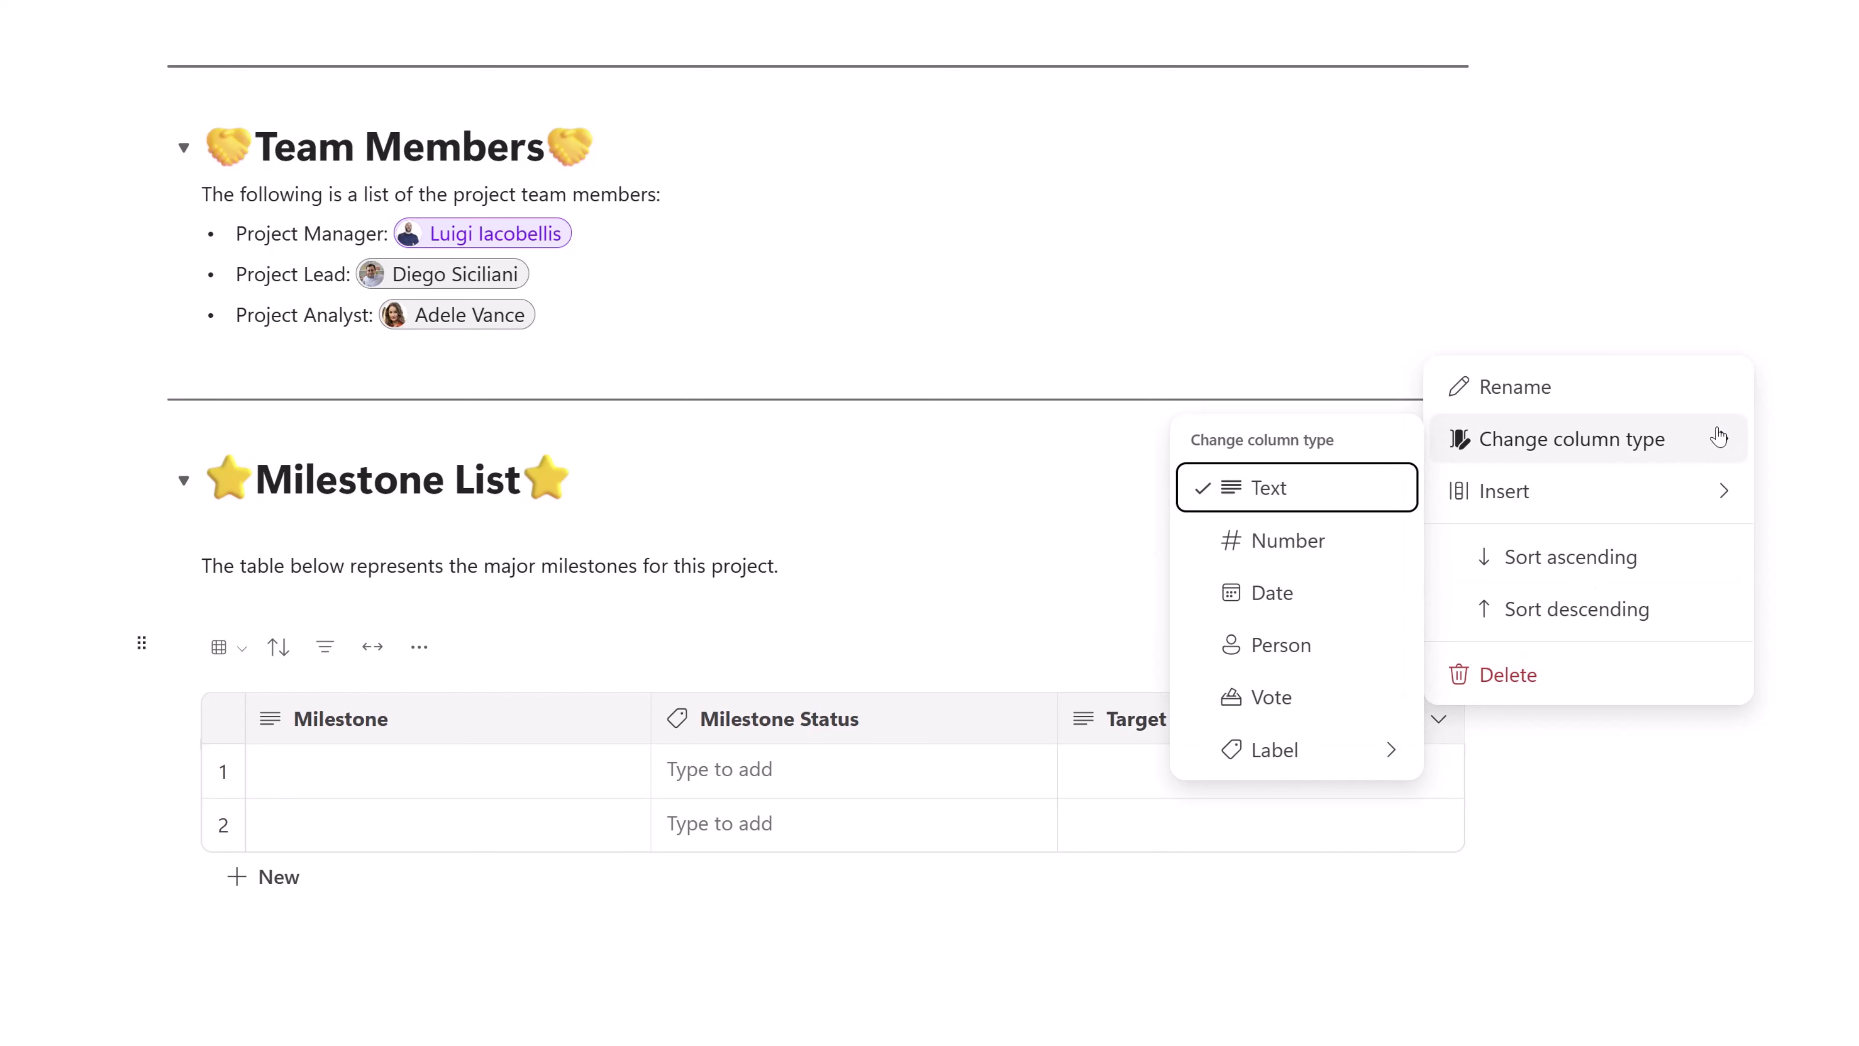
click(1331, 595)
click(1203, 771)
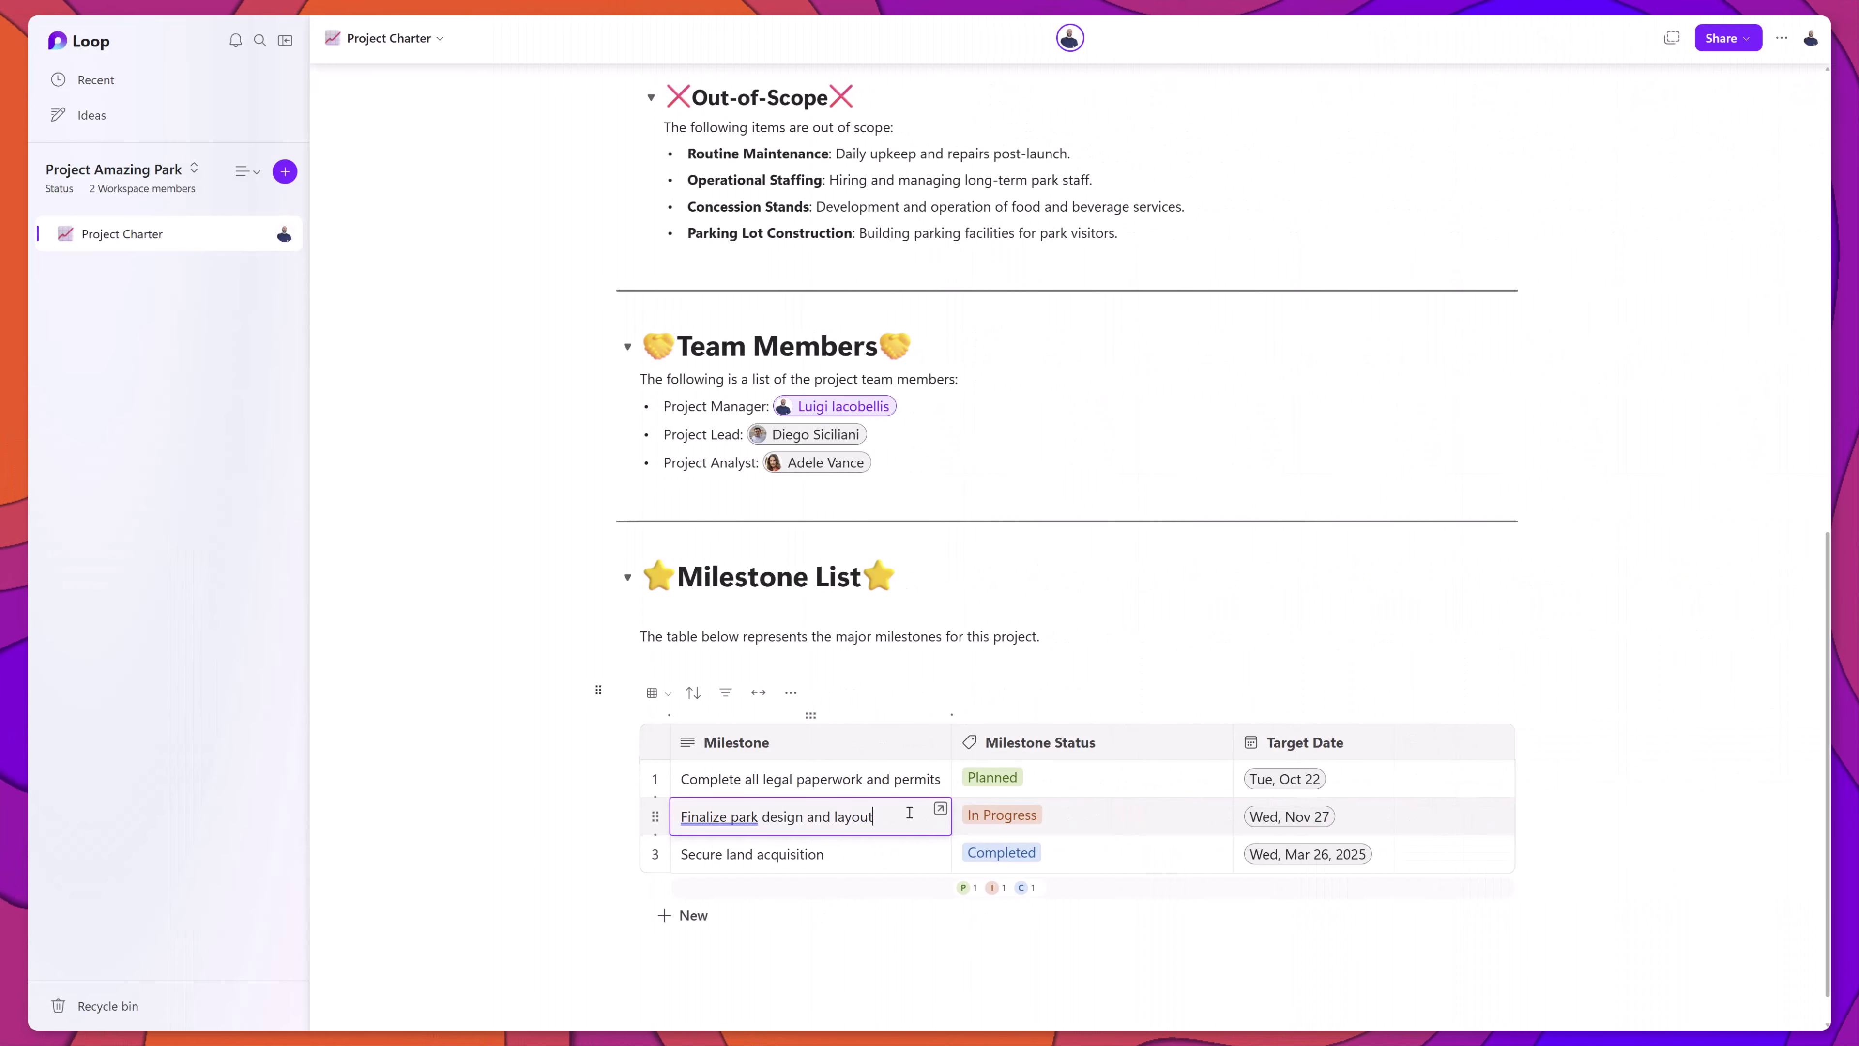
Add a new row at the end of the milestone table and select the Secure land acquisition row
click(692, 916)
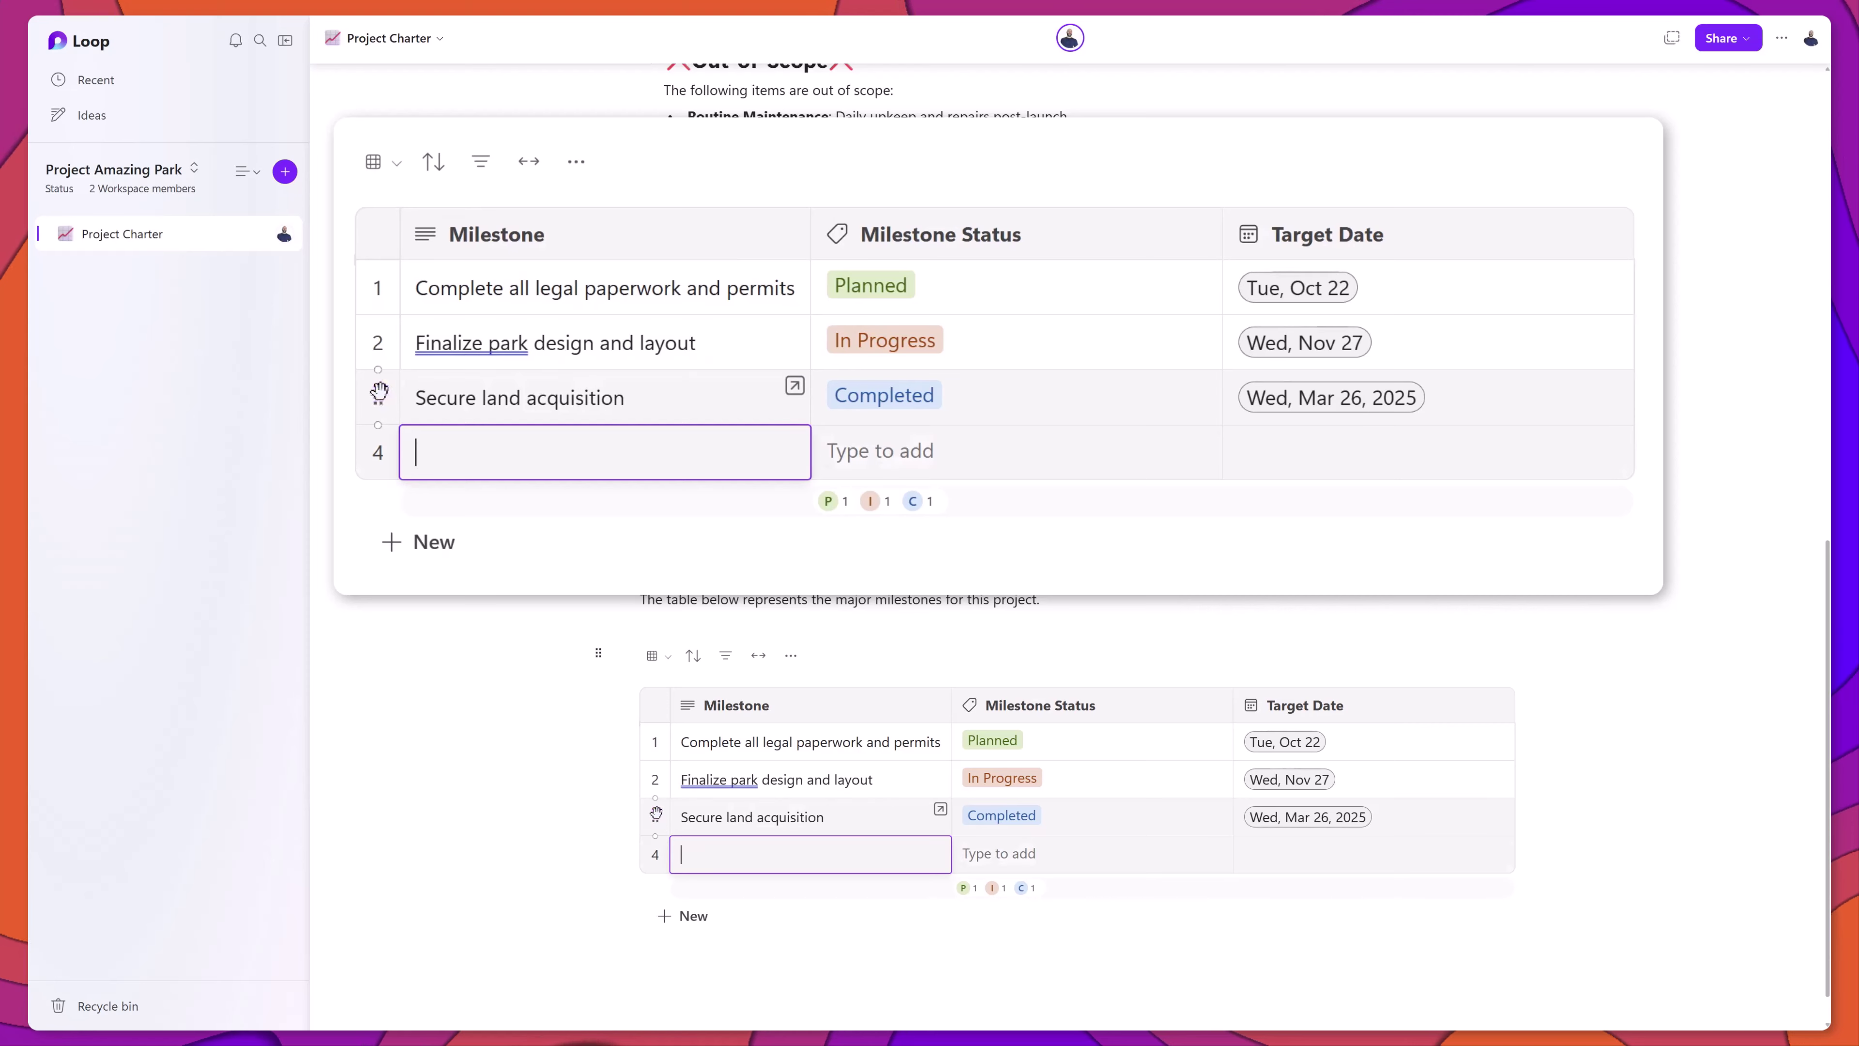
click(656, 814)
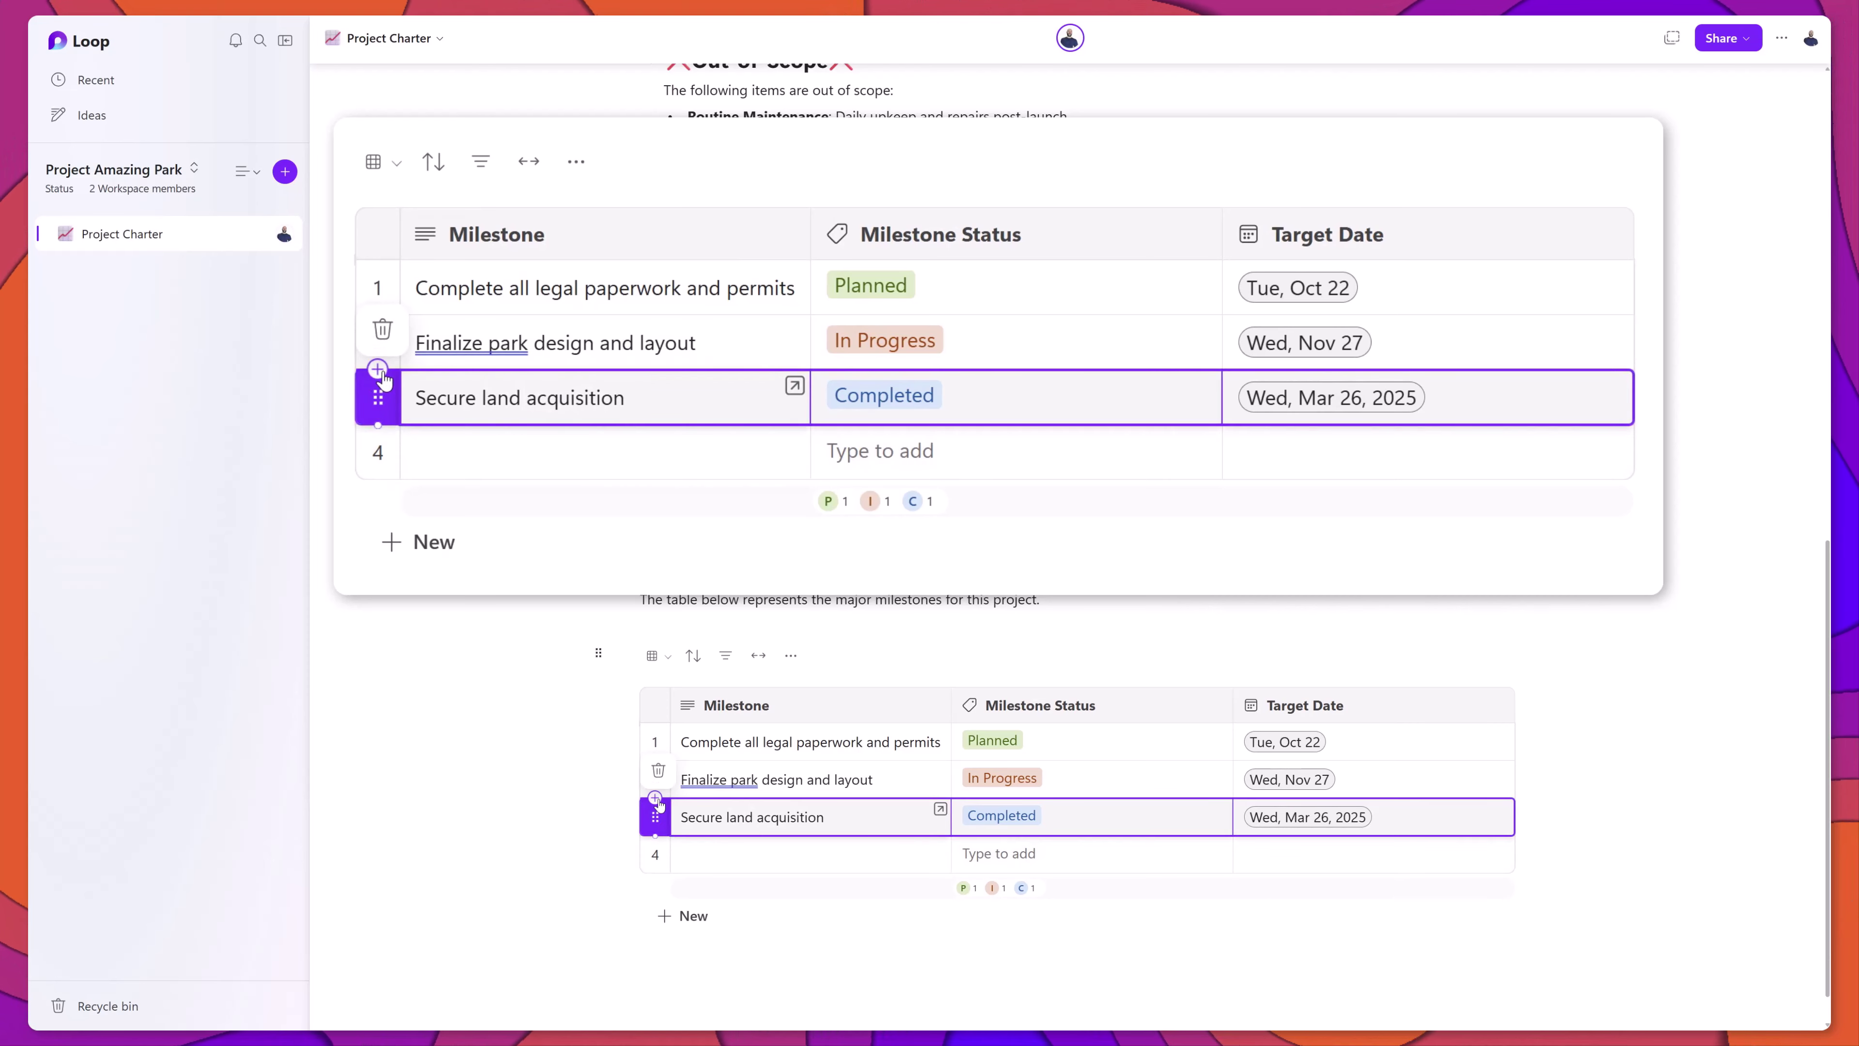
Move the Secure land acquisition row above Finalize park design and layout, and open the detail view of the empty fourth row
drag(656, 817, 653, 775)
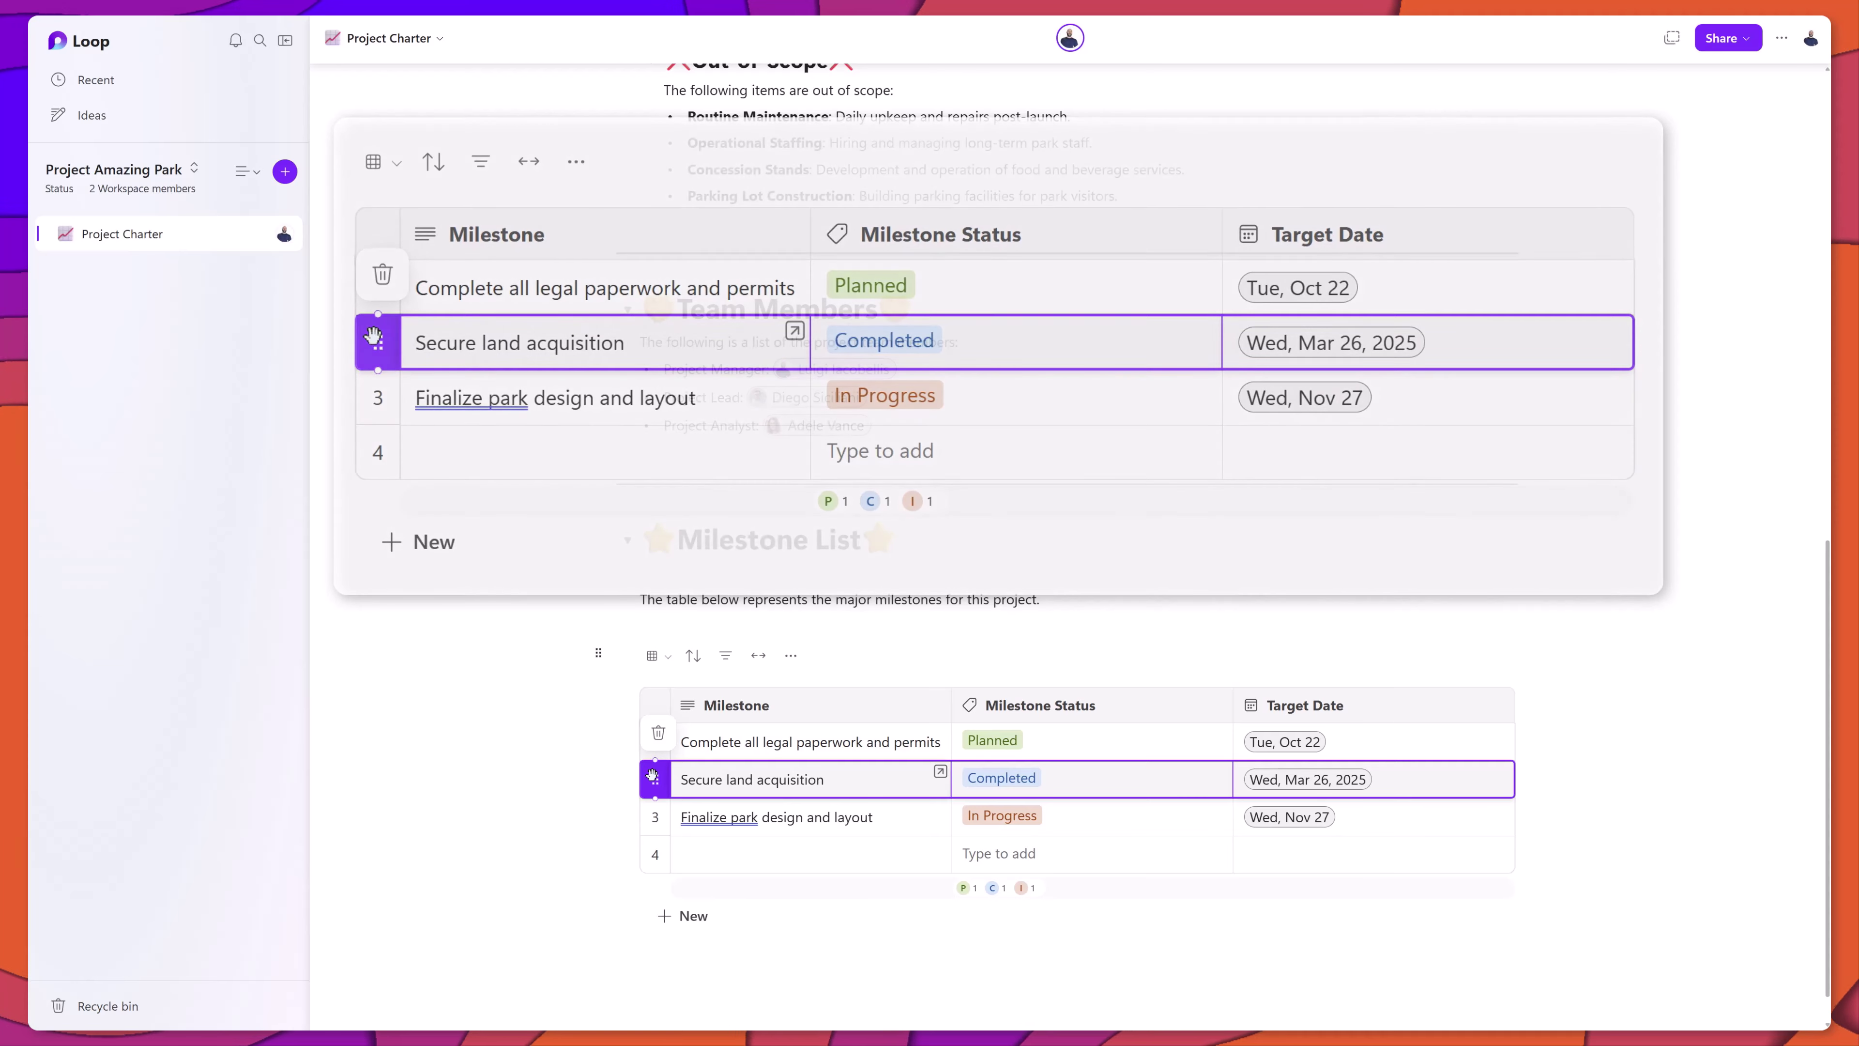
click(789, 848)
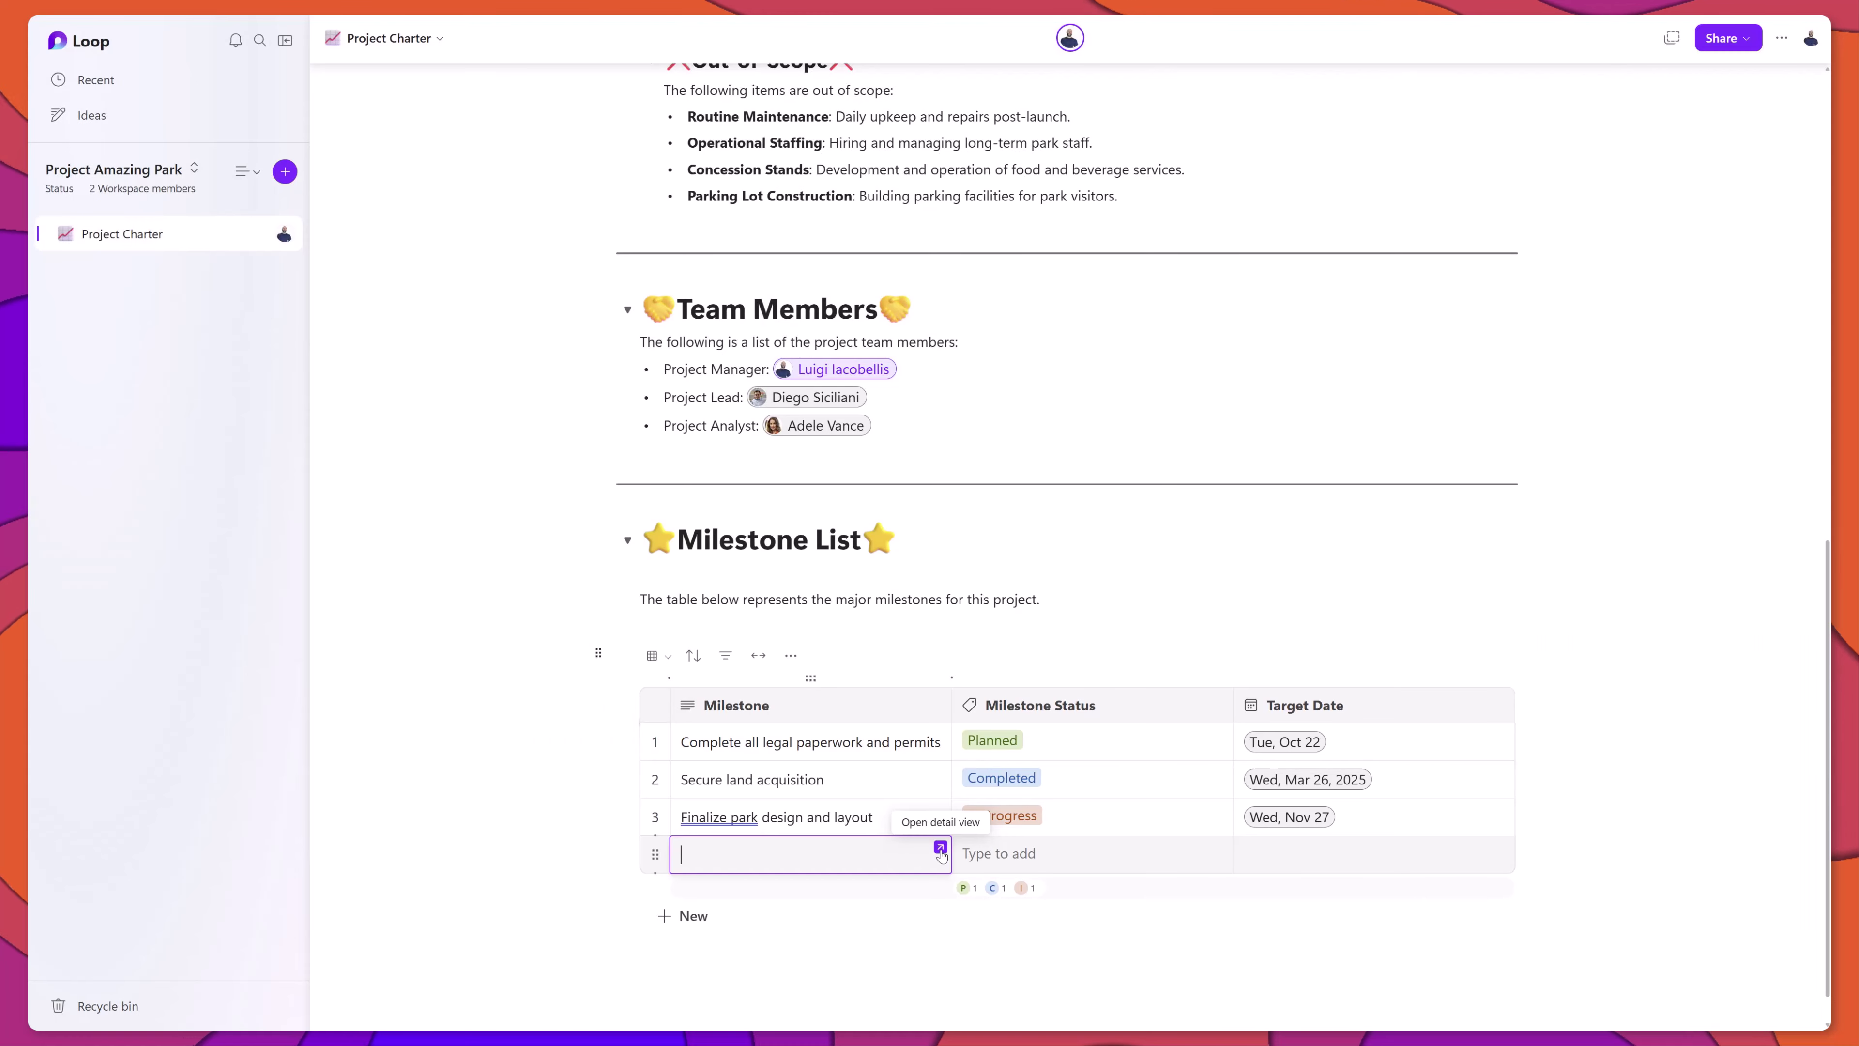
click(940, 850)
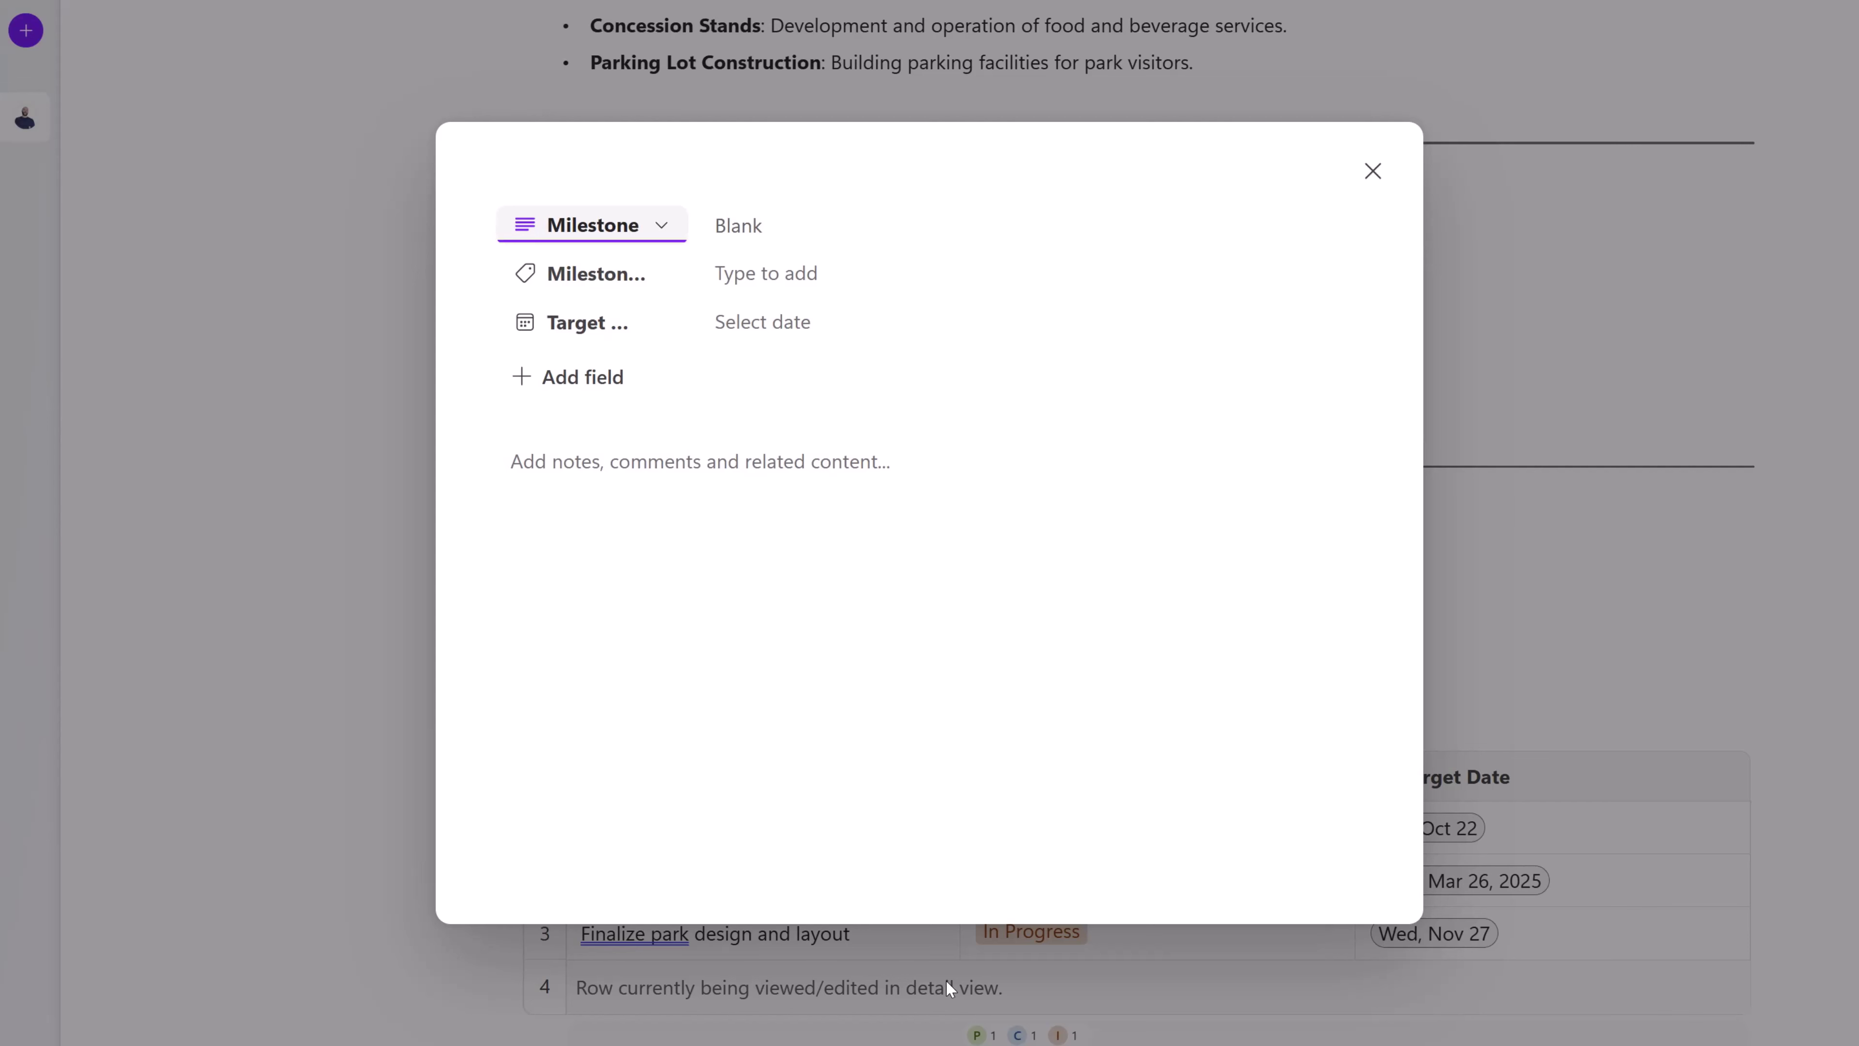
Fill in the row's details with milestone "Secure land acquisition by", status Planned and target date Thu, Jul 25
key(Tab)
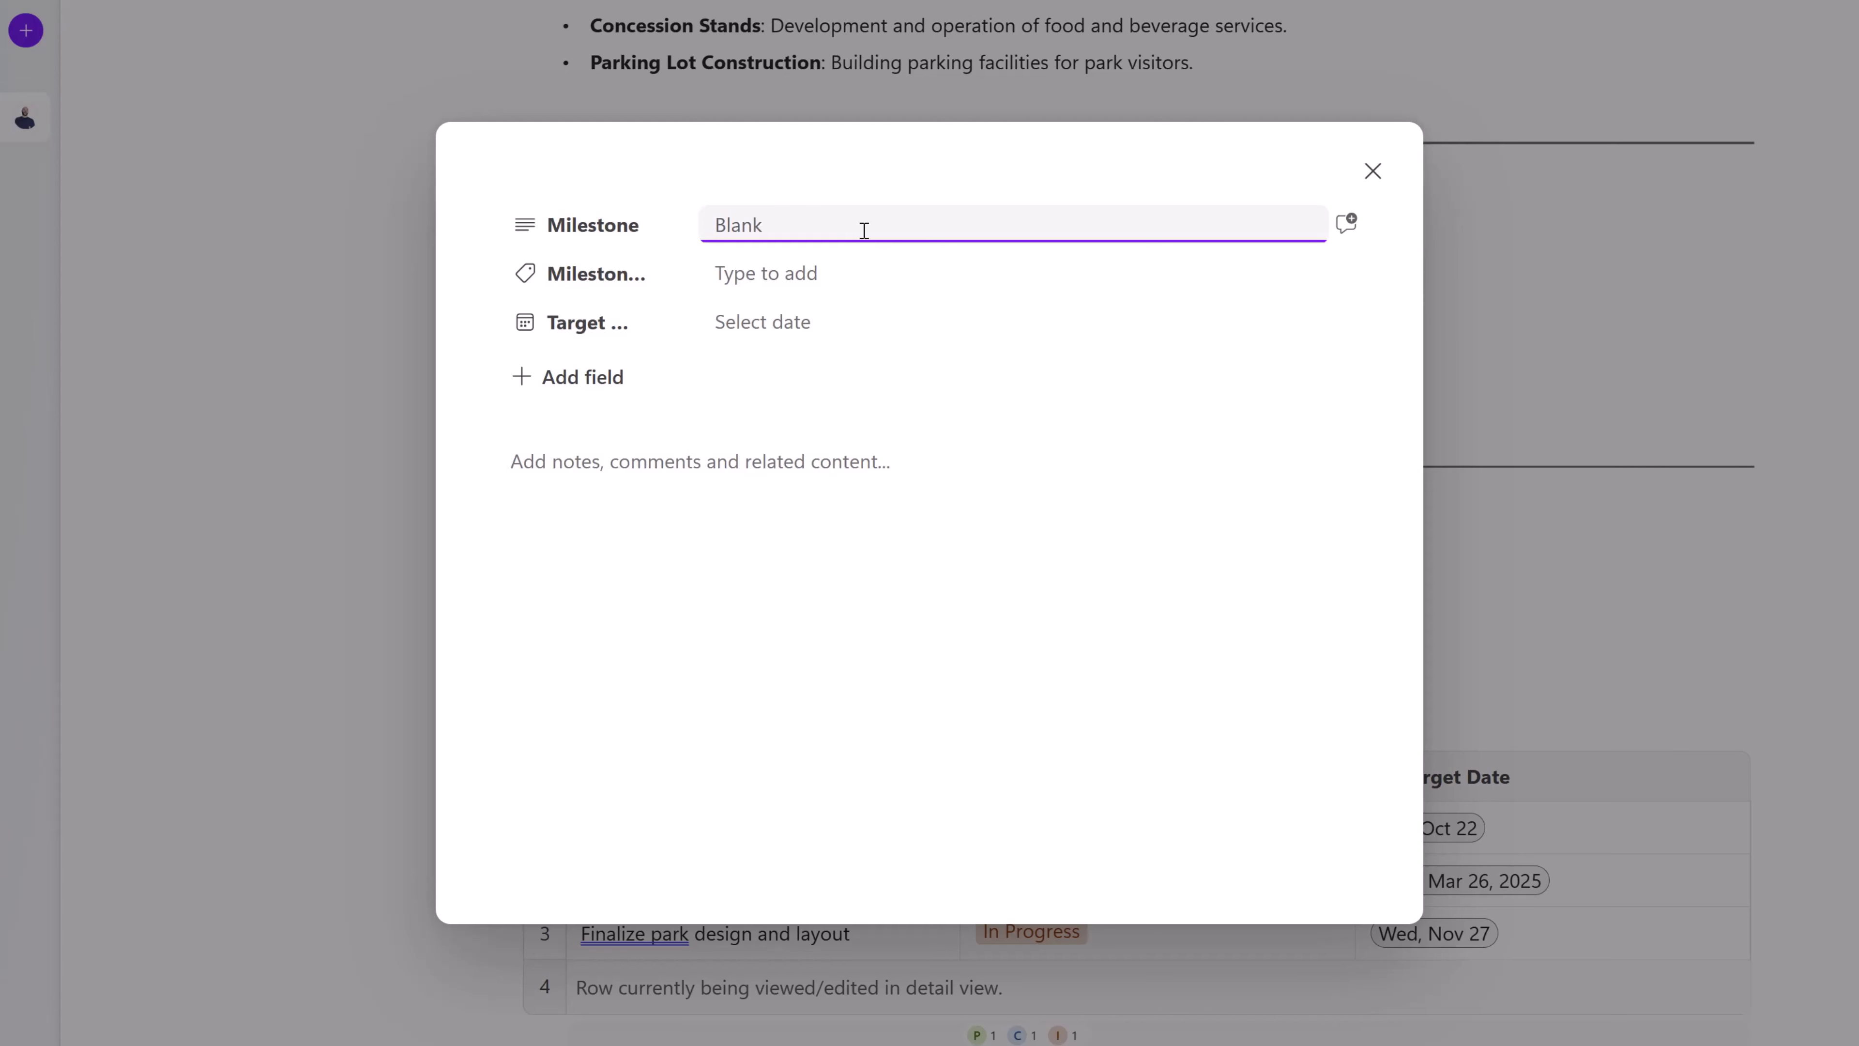
click(851, 277)
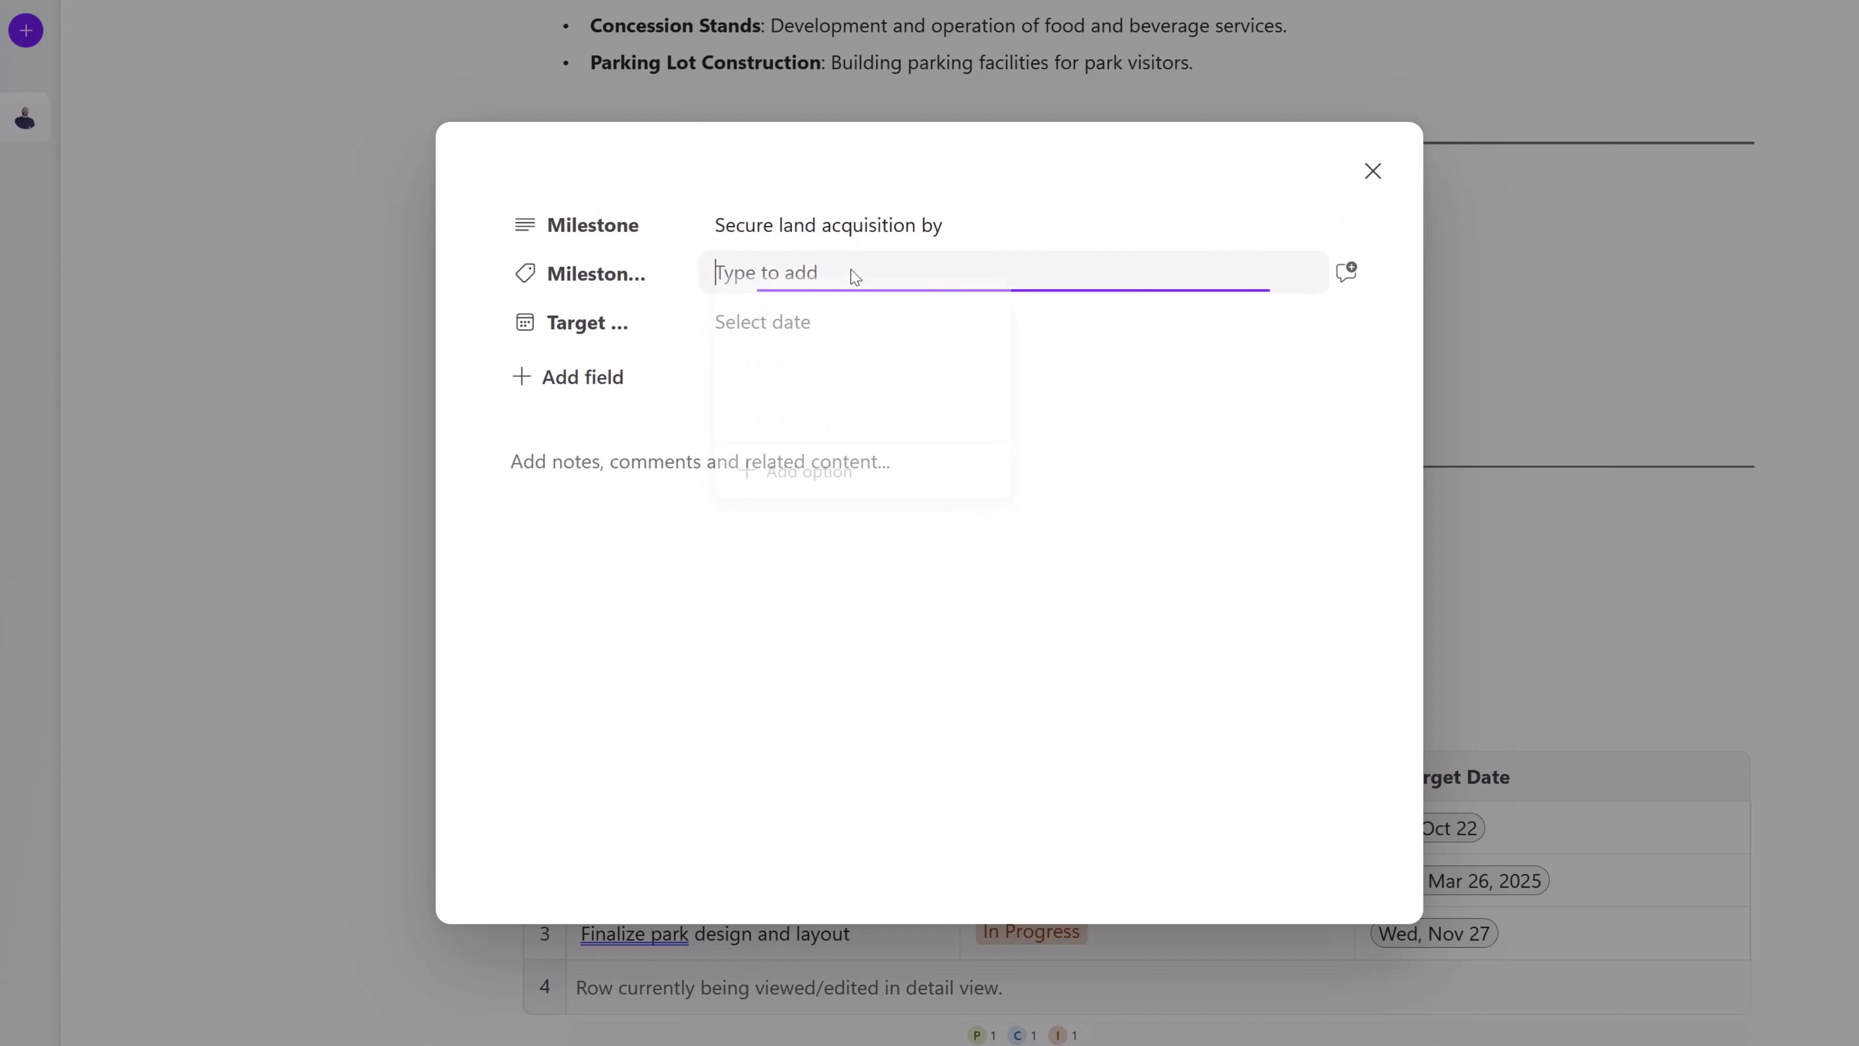
click(851, 317)
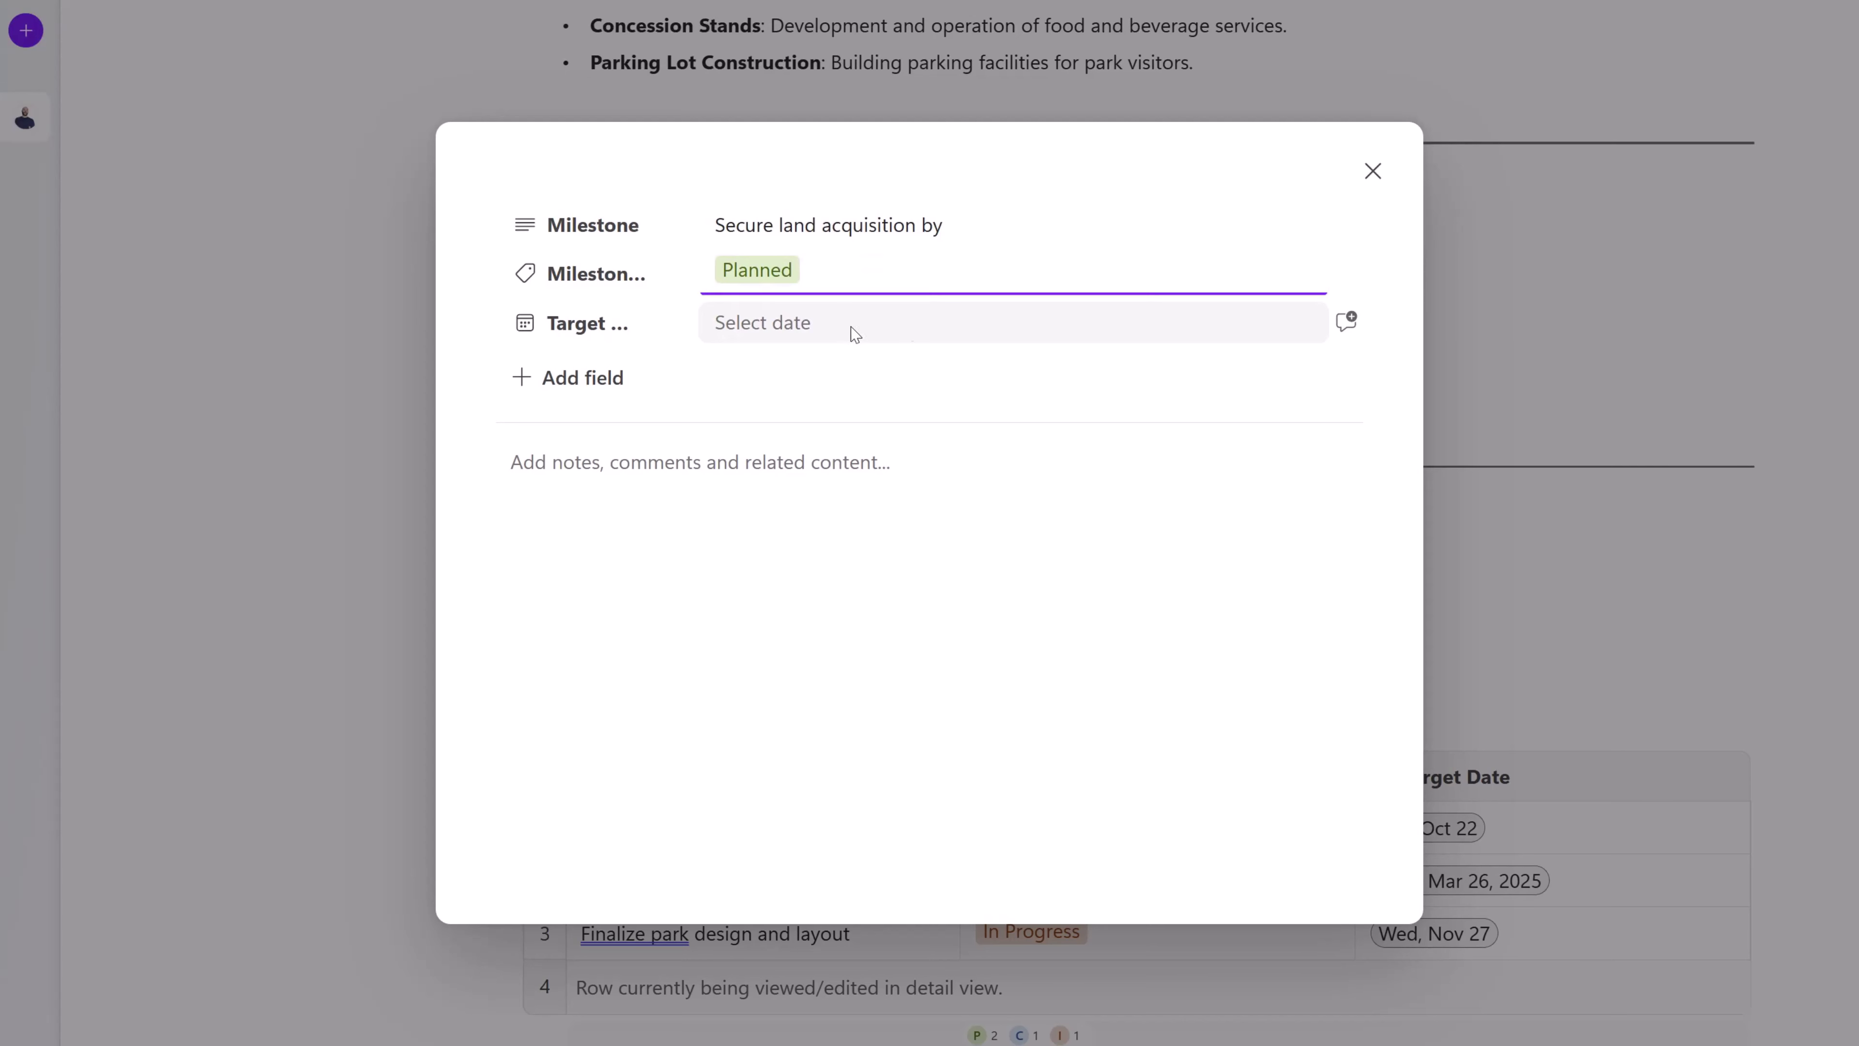
click(851, 333)
key(Return)
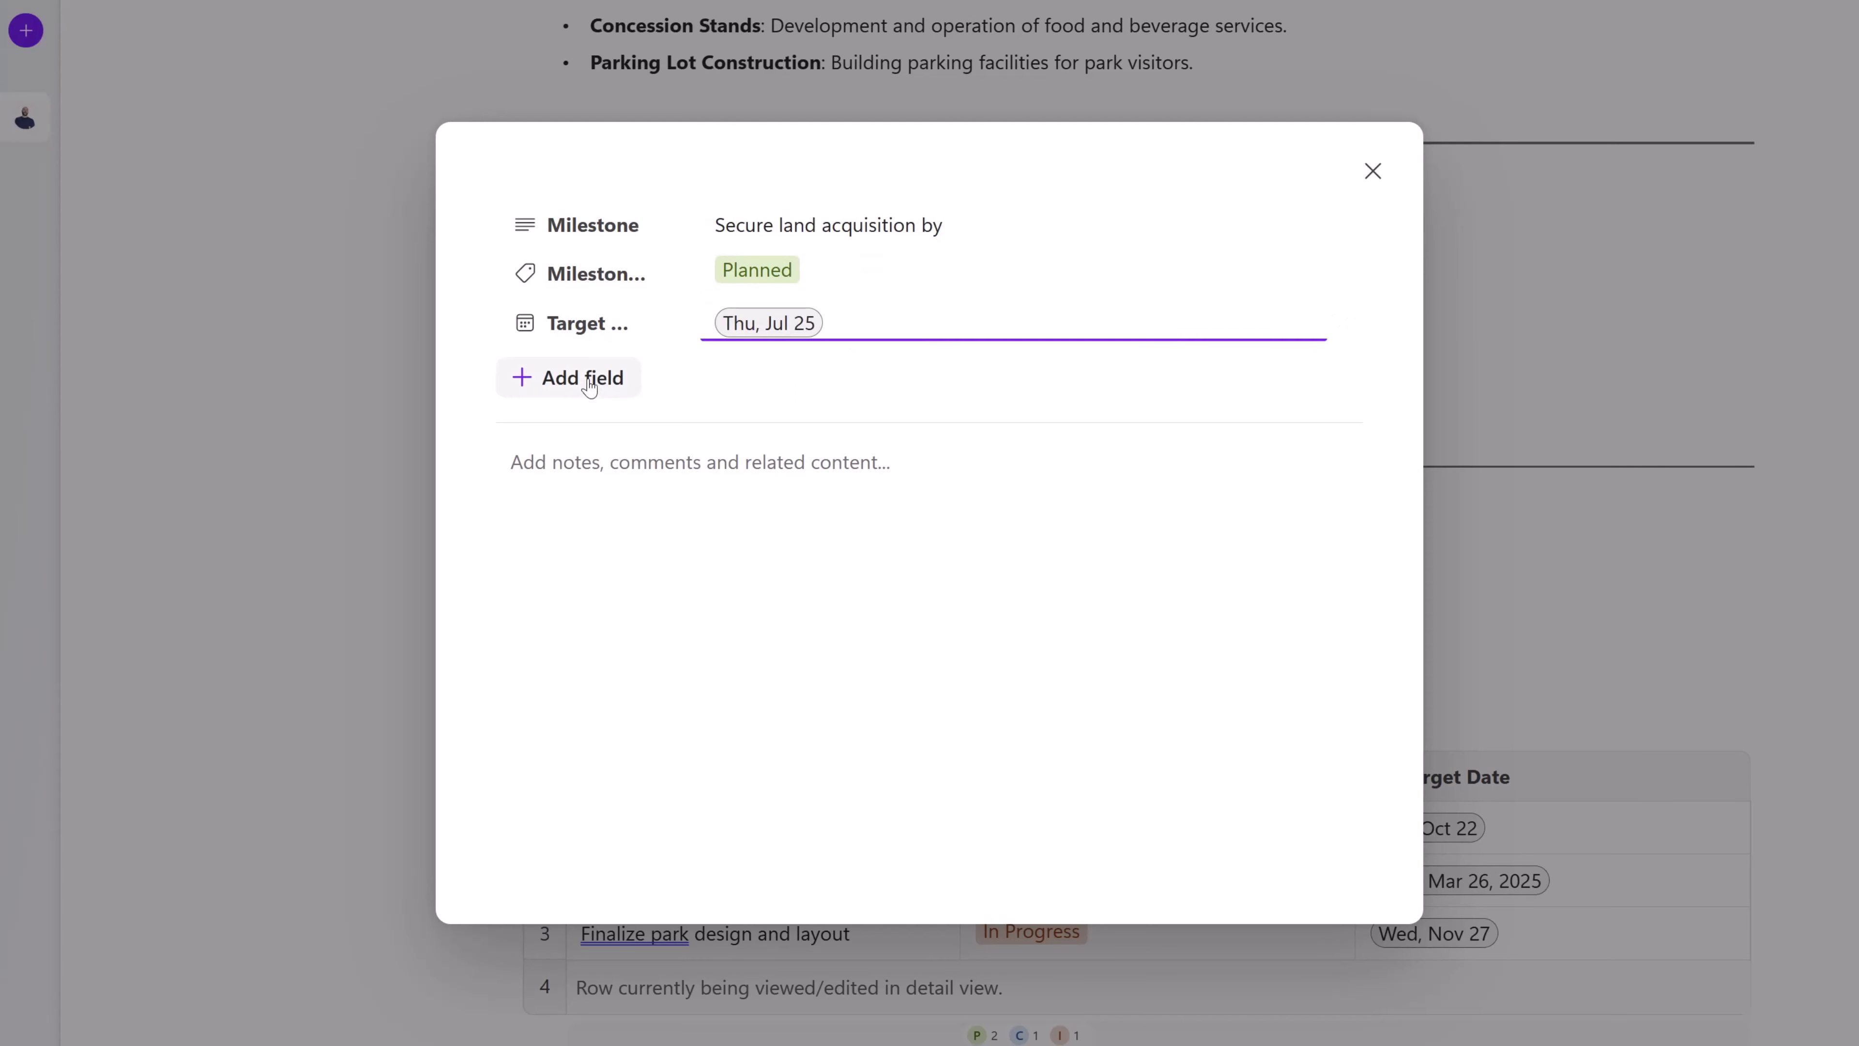
Check the field types that can be added, enter the note "This is some text" and close the row's detail view
click(567, 388)
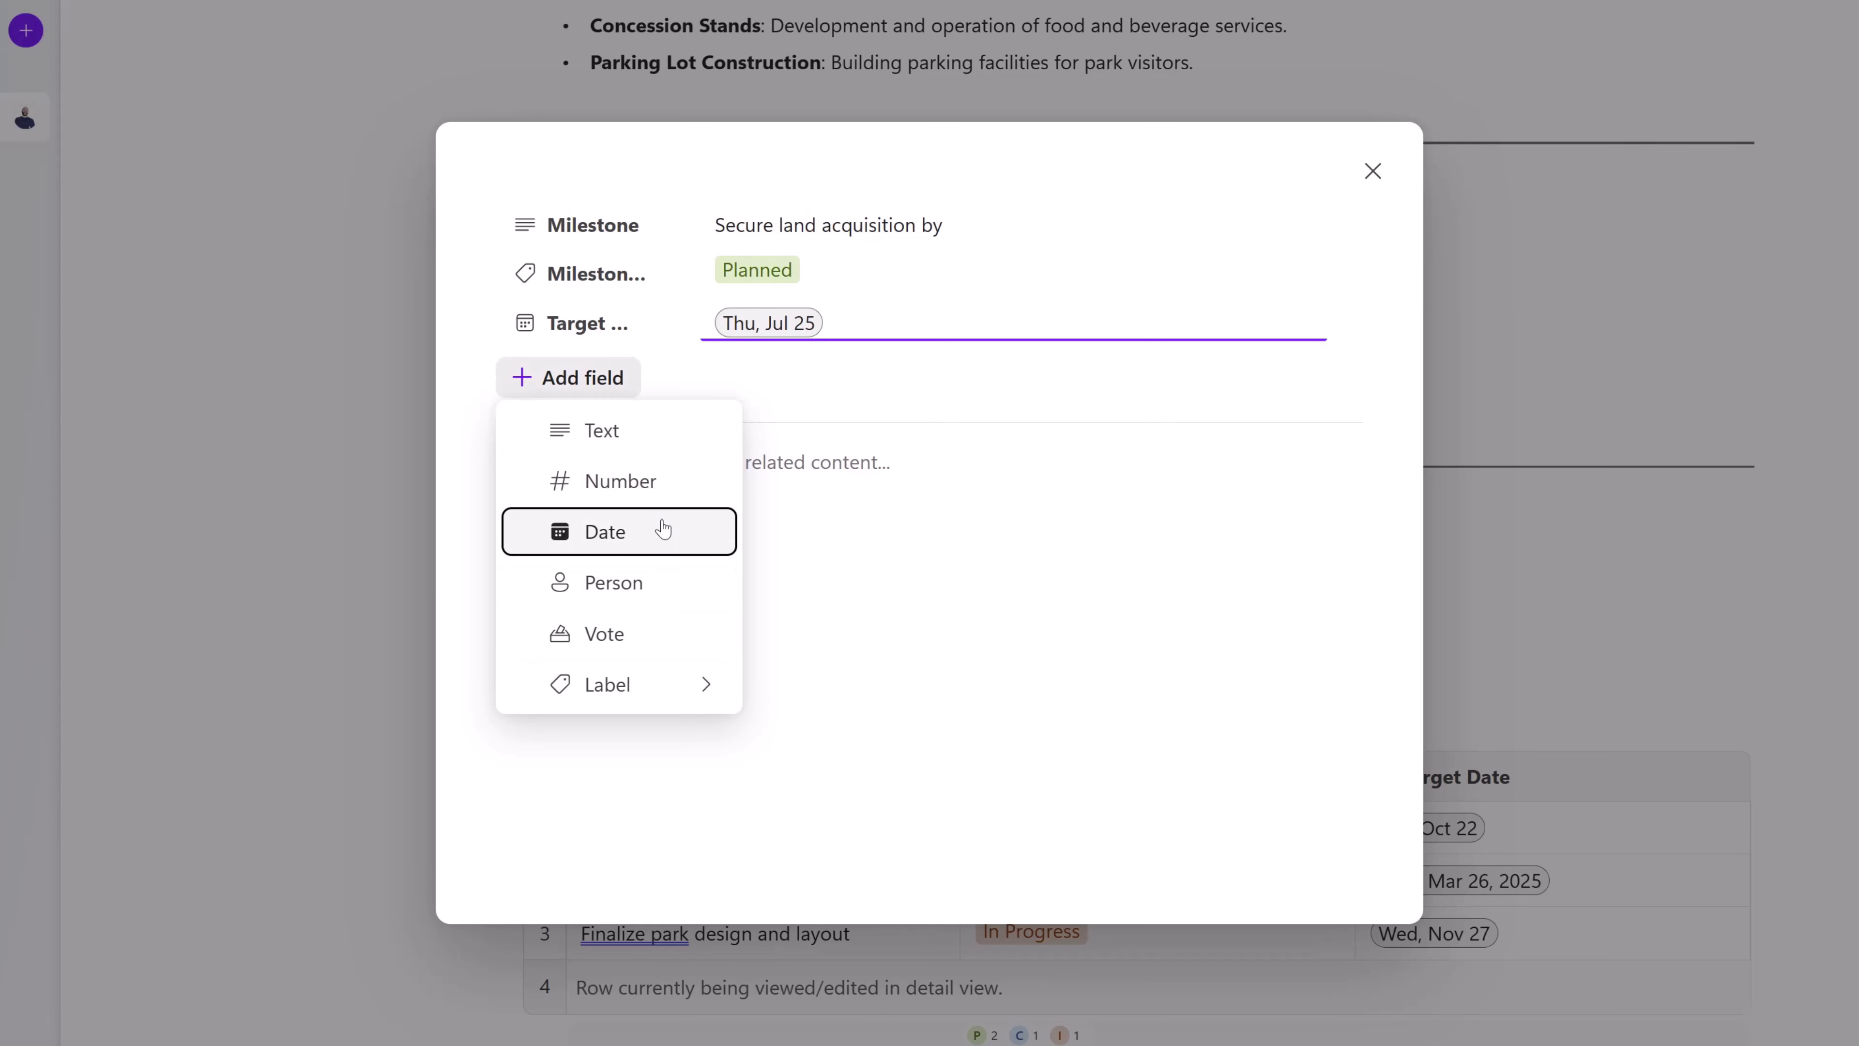
click(922, 642)
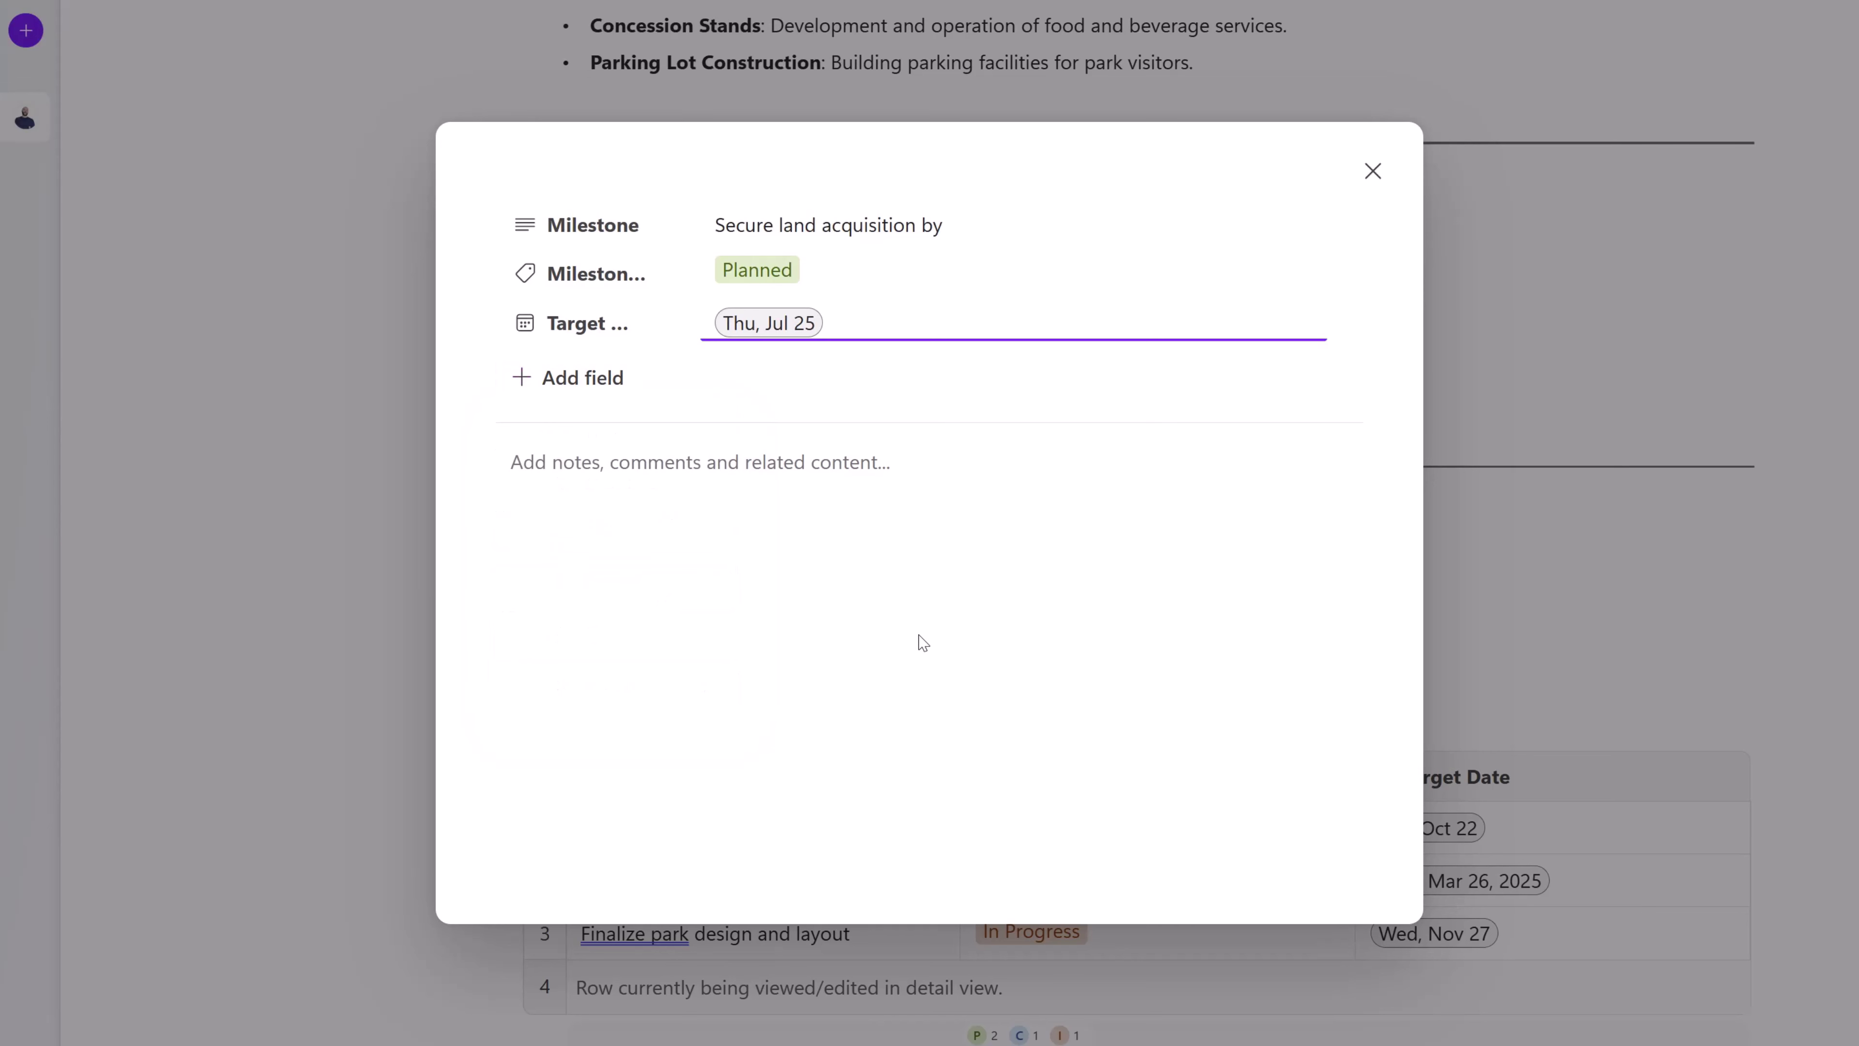
click(822, 461)
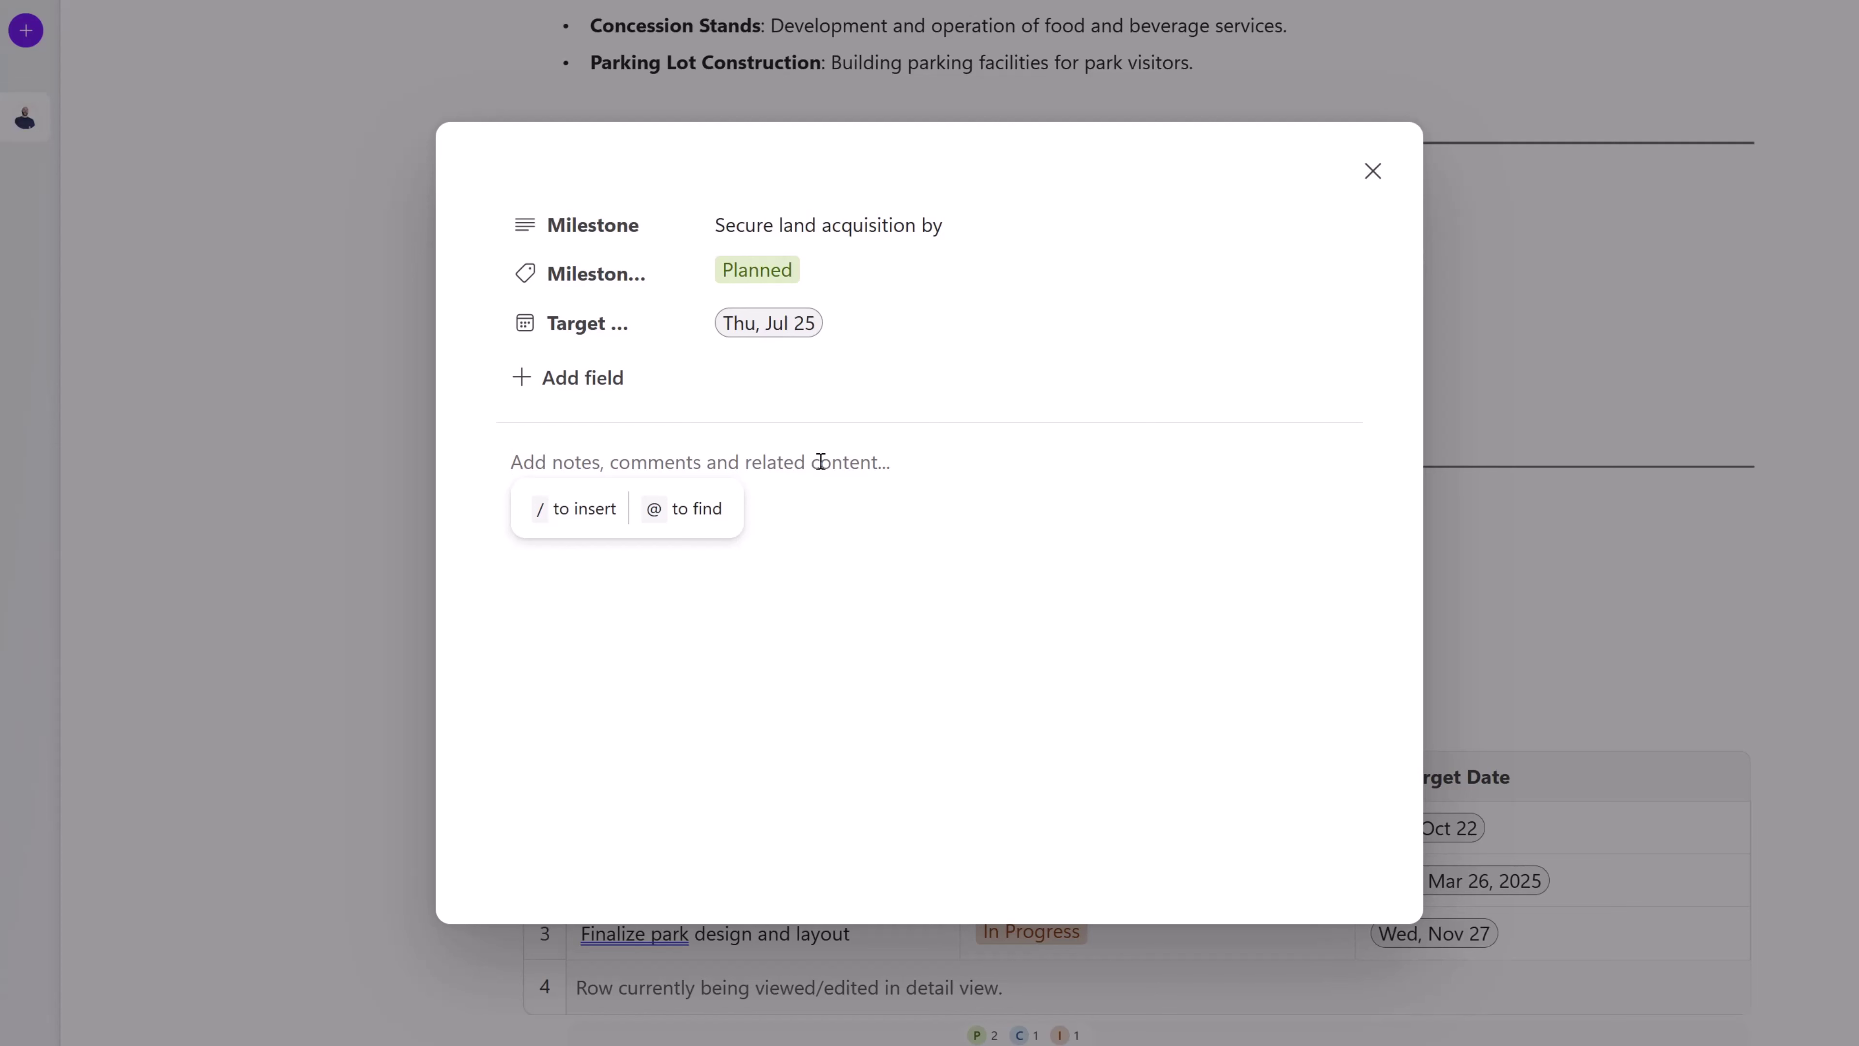
text(This is some text)
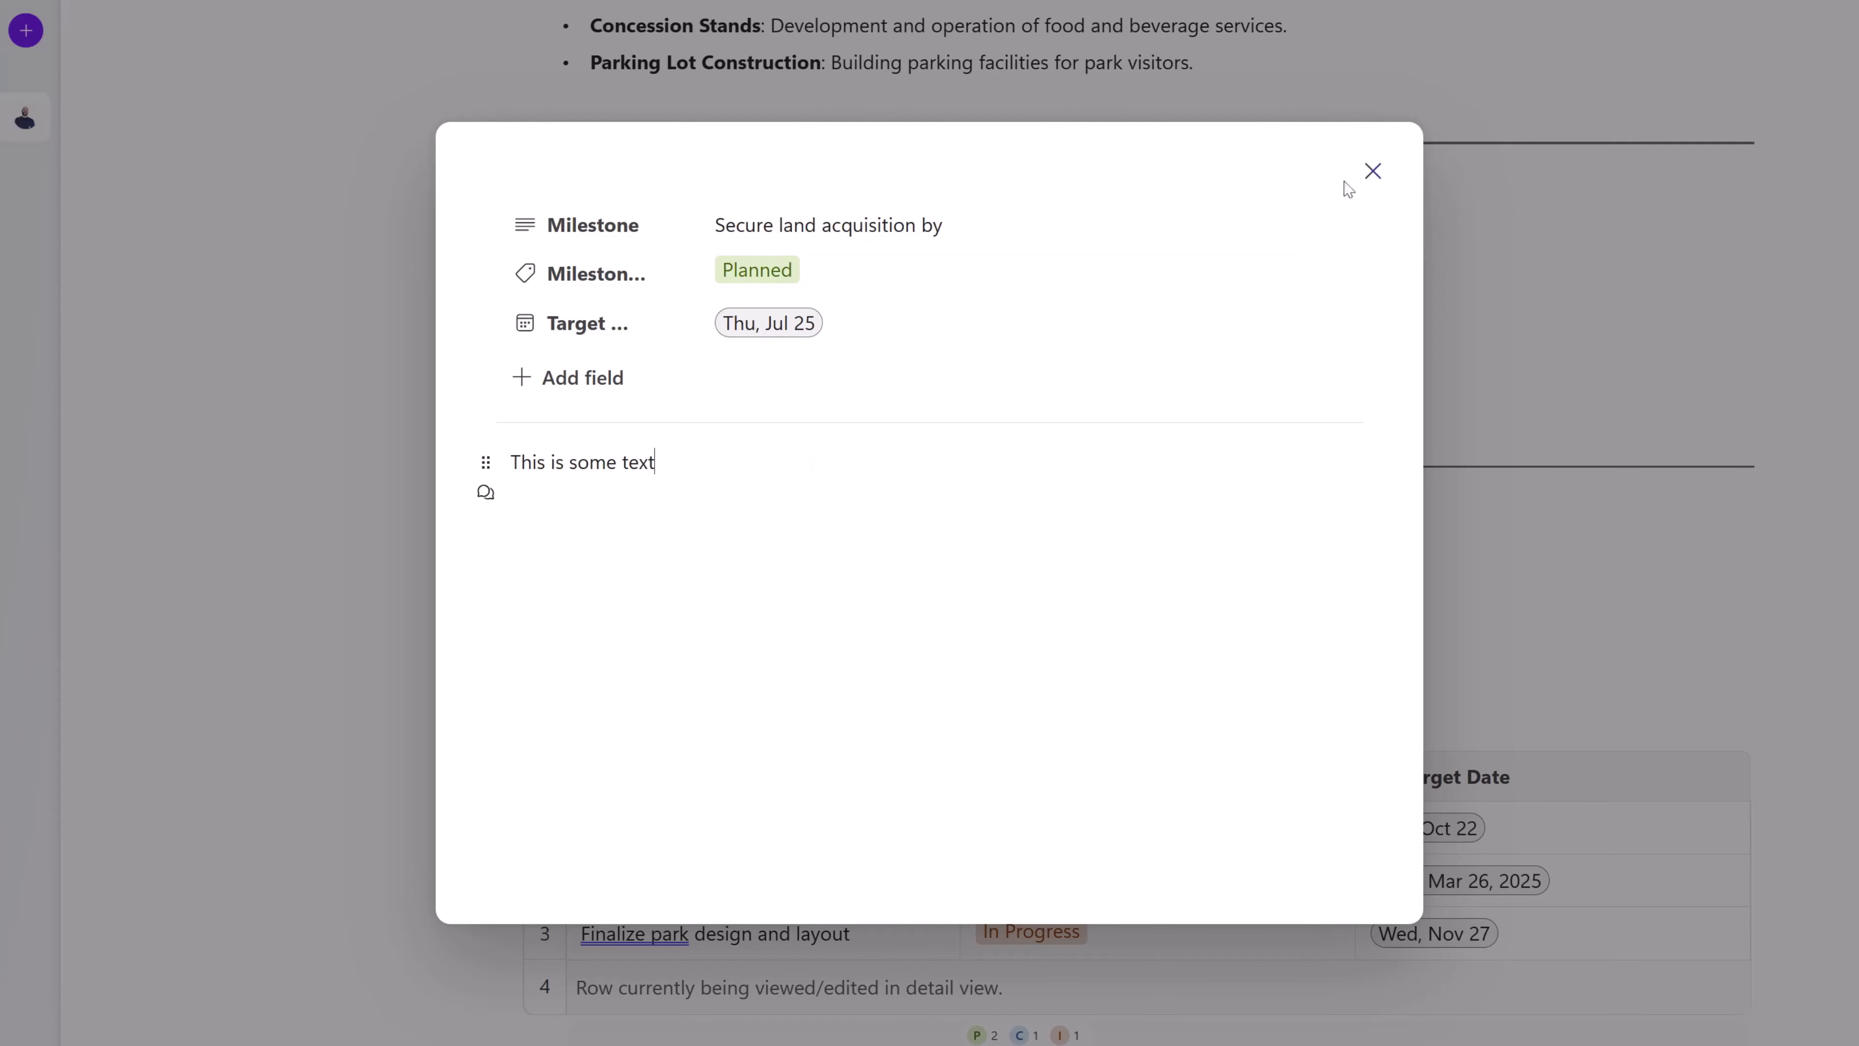
click(1372, 170)
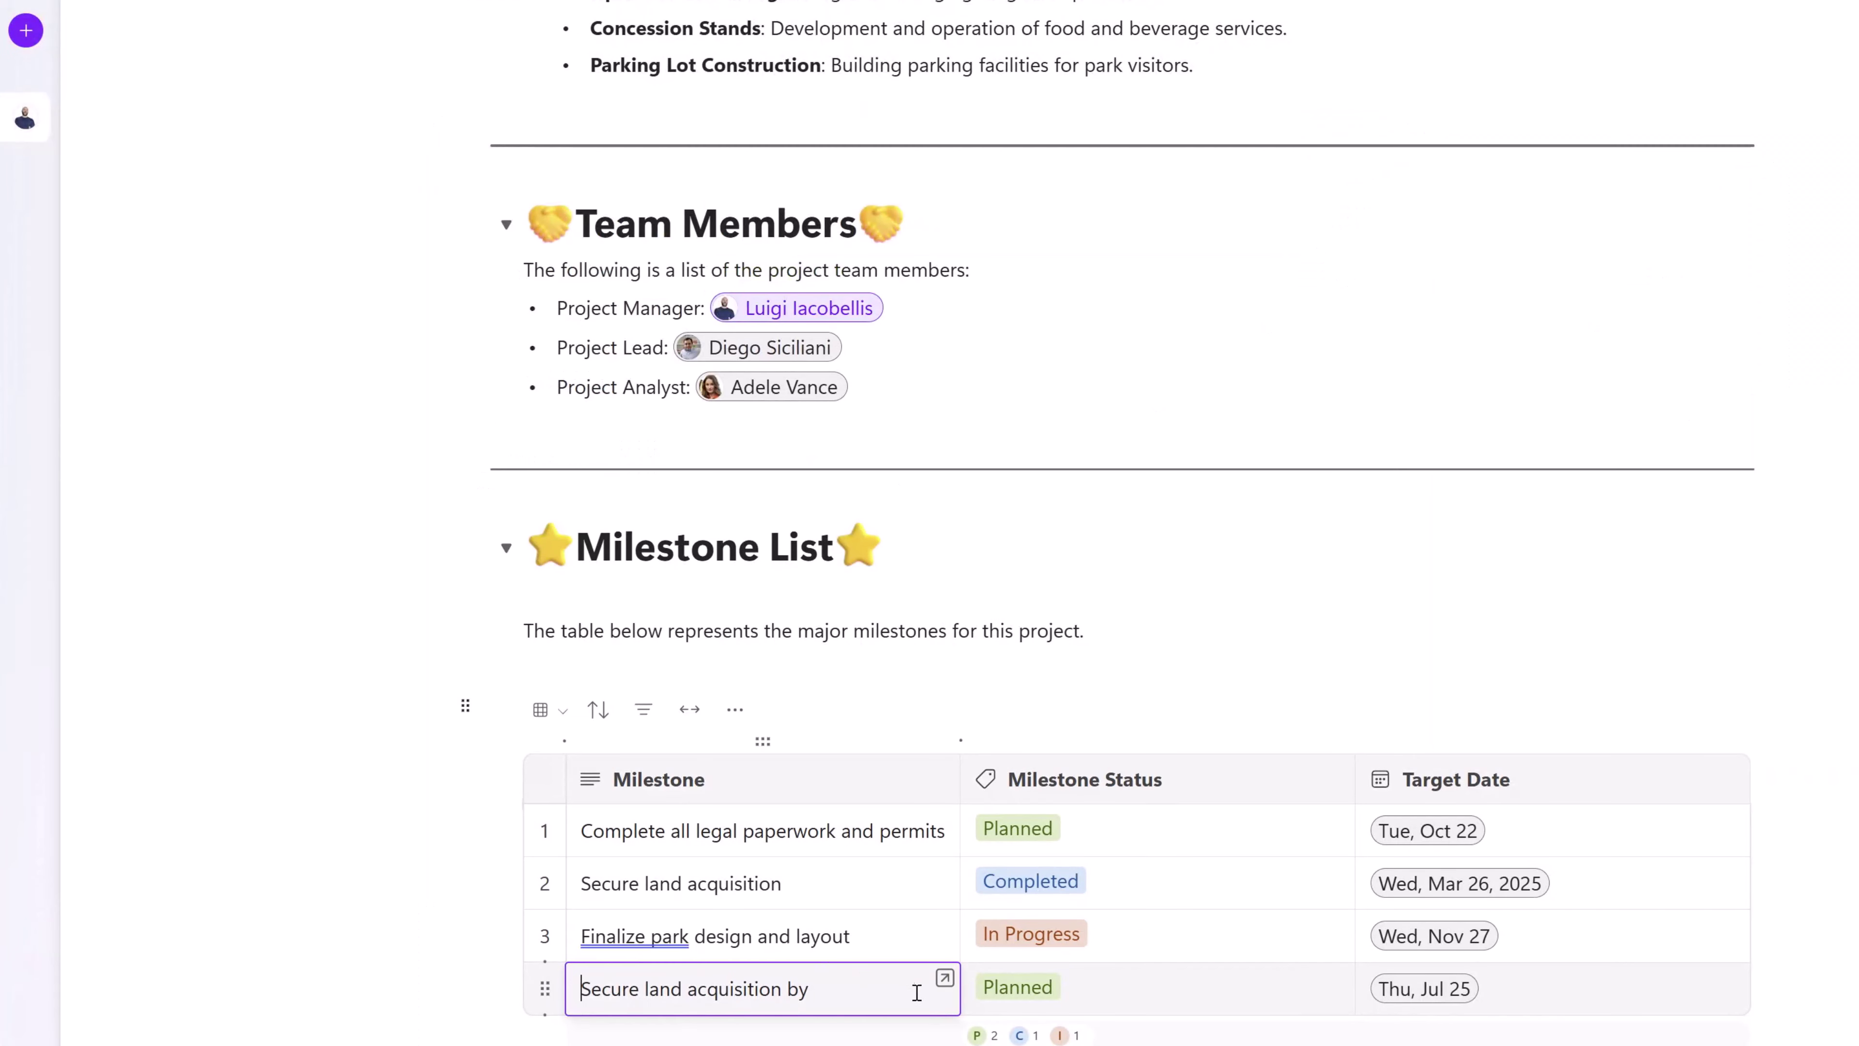
click(945, 977)
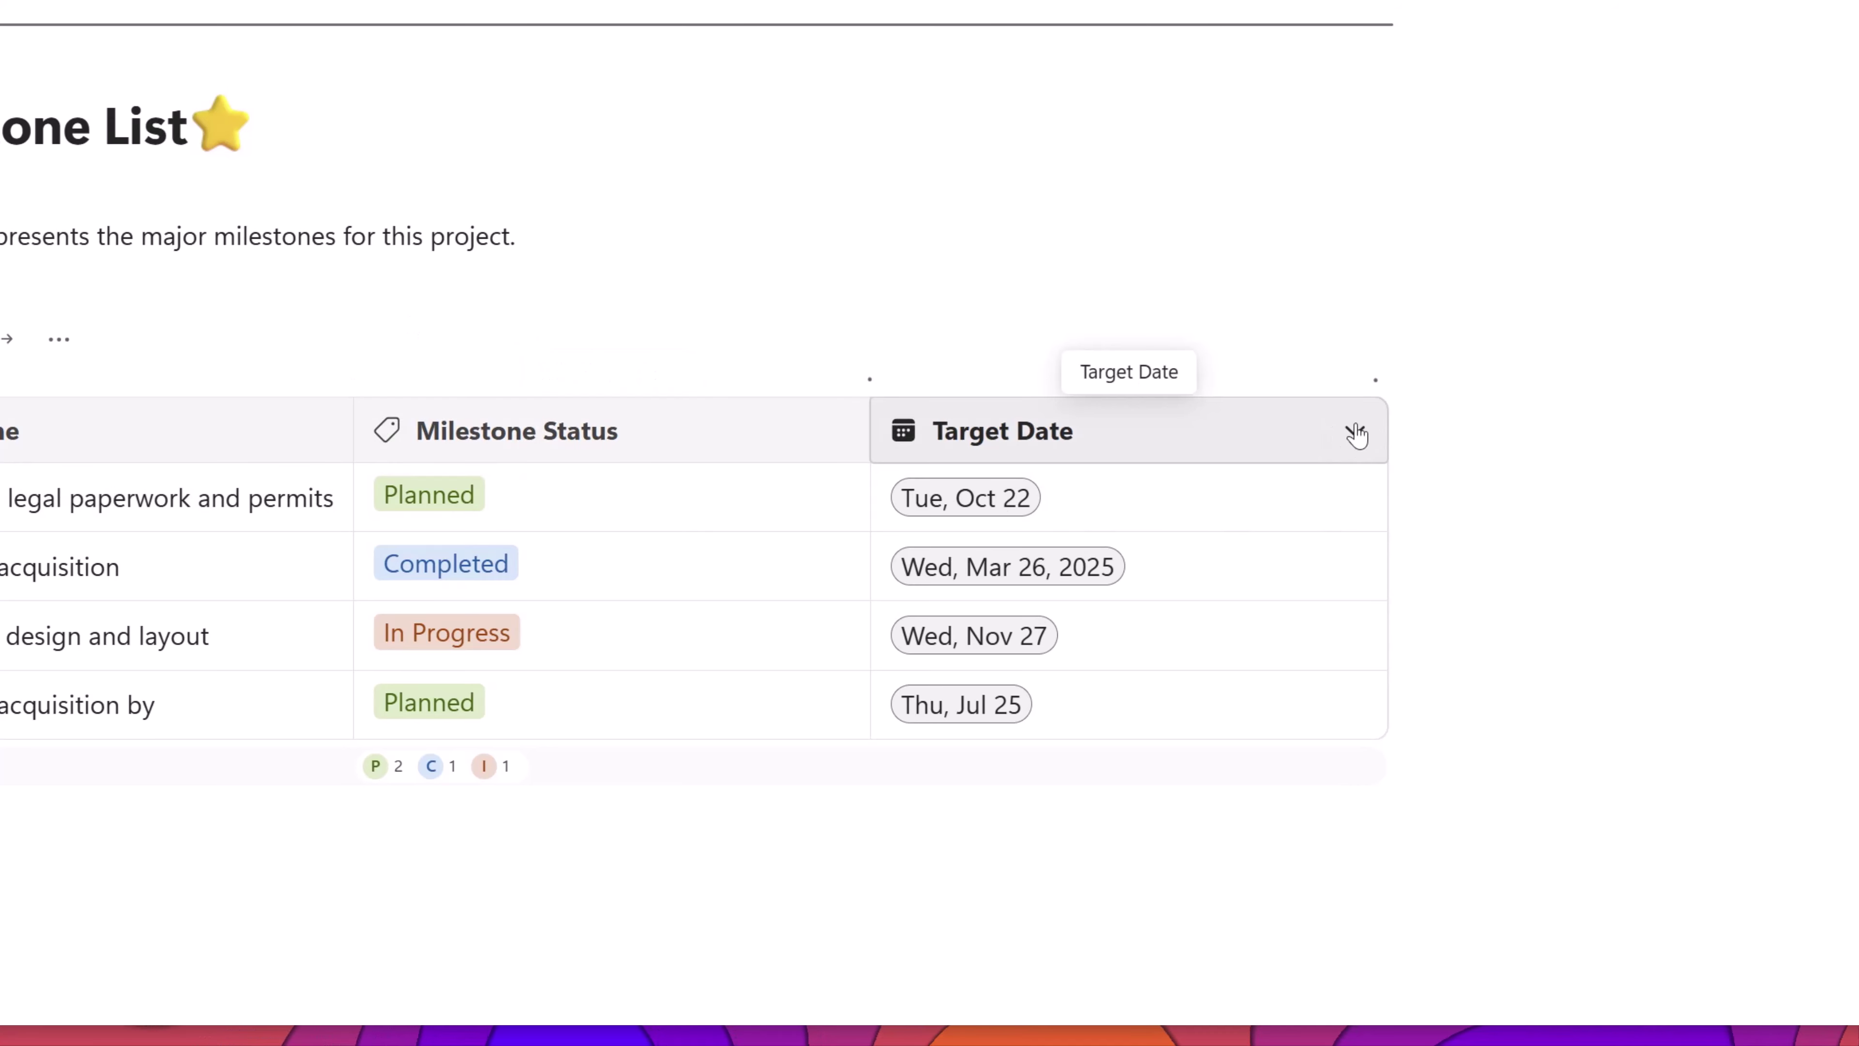
Sort the milestone table by Target Date in descending order and switch that sort to Ascending
click(1355, 433)
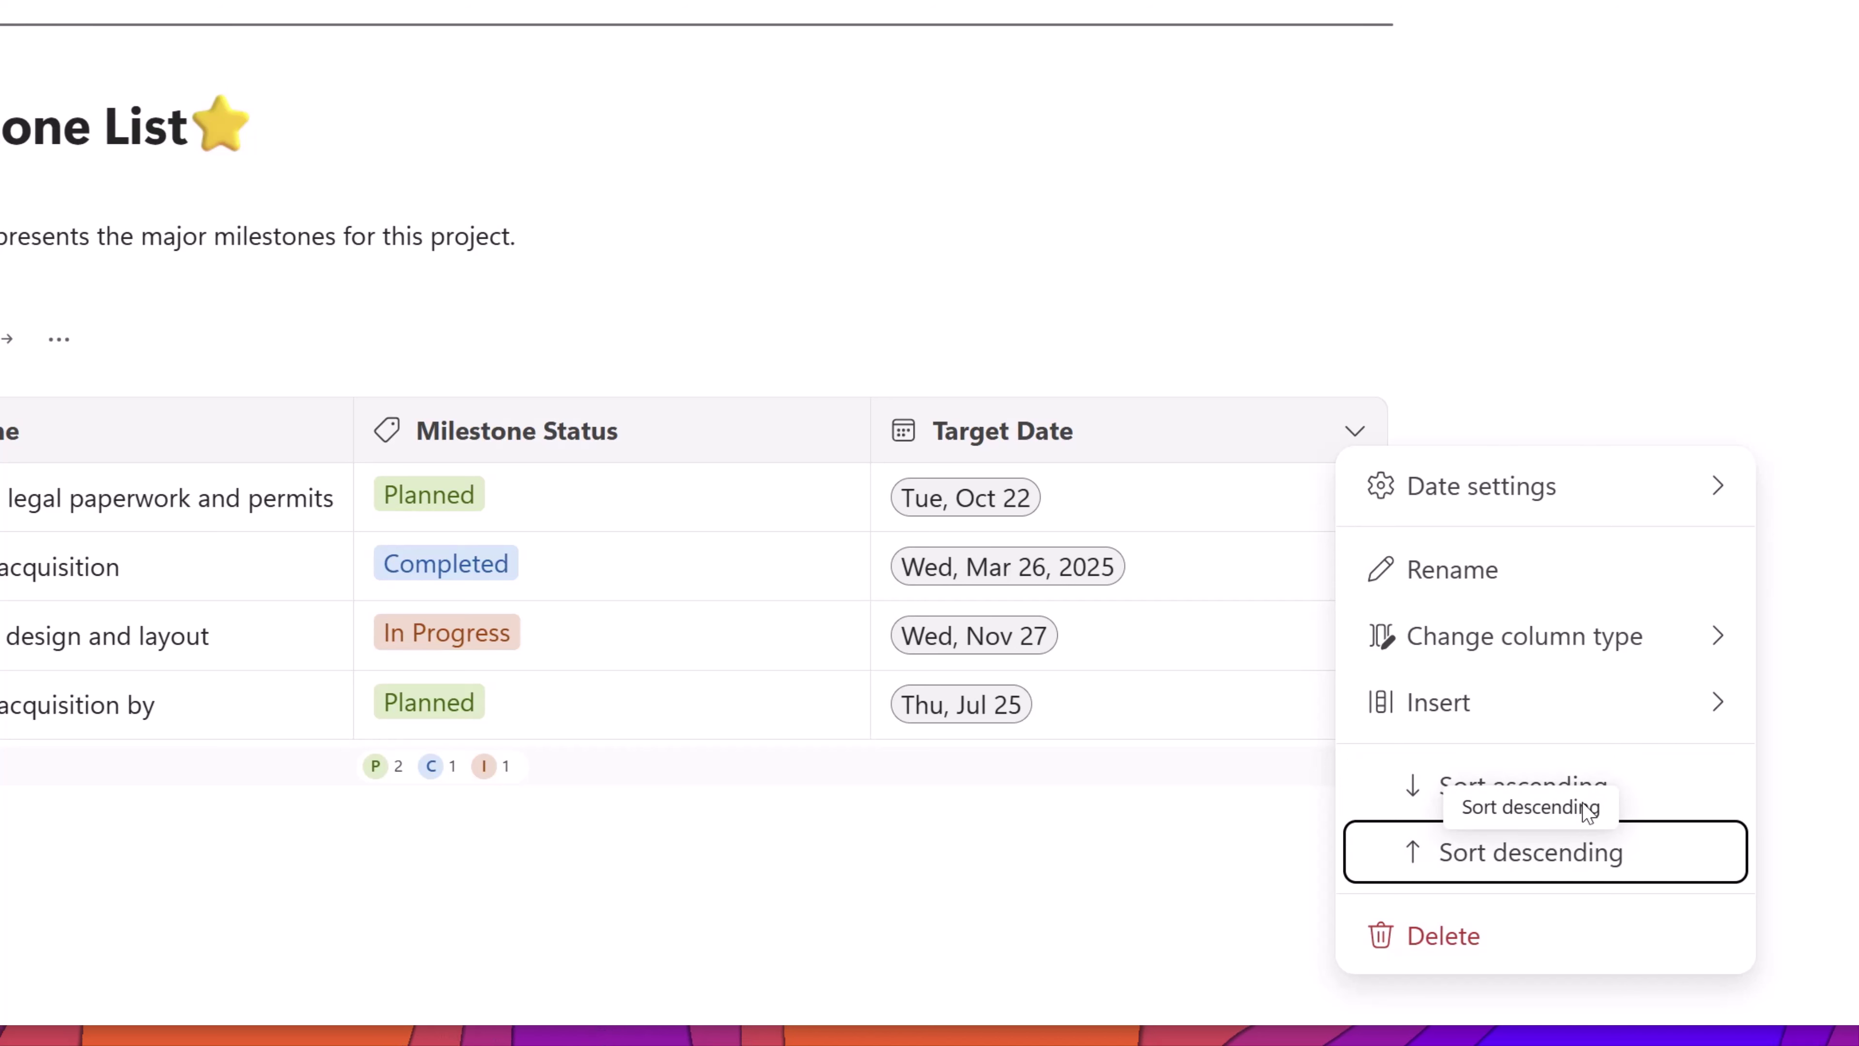
click(1638, 856)
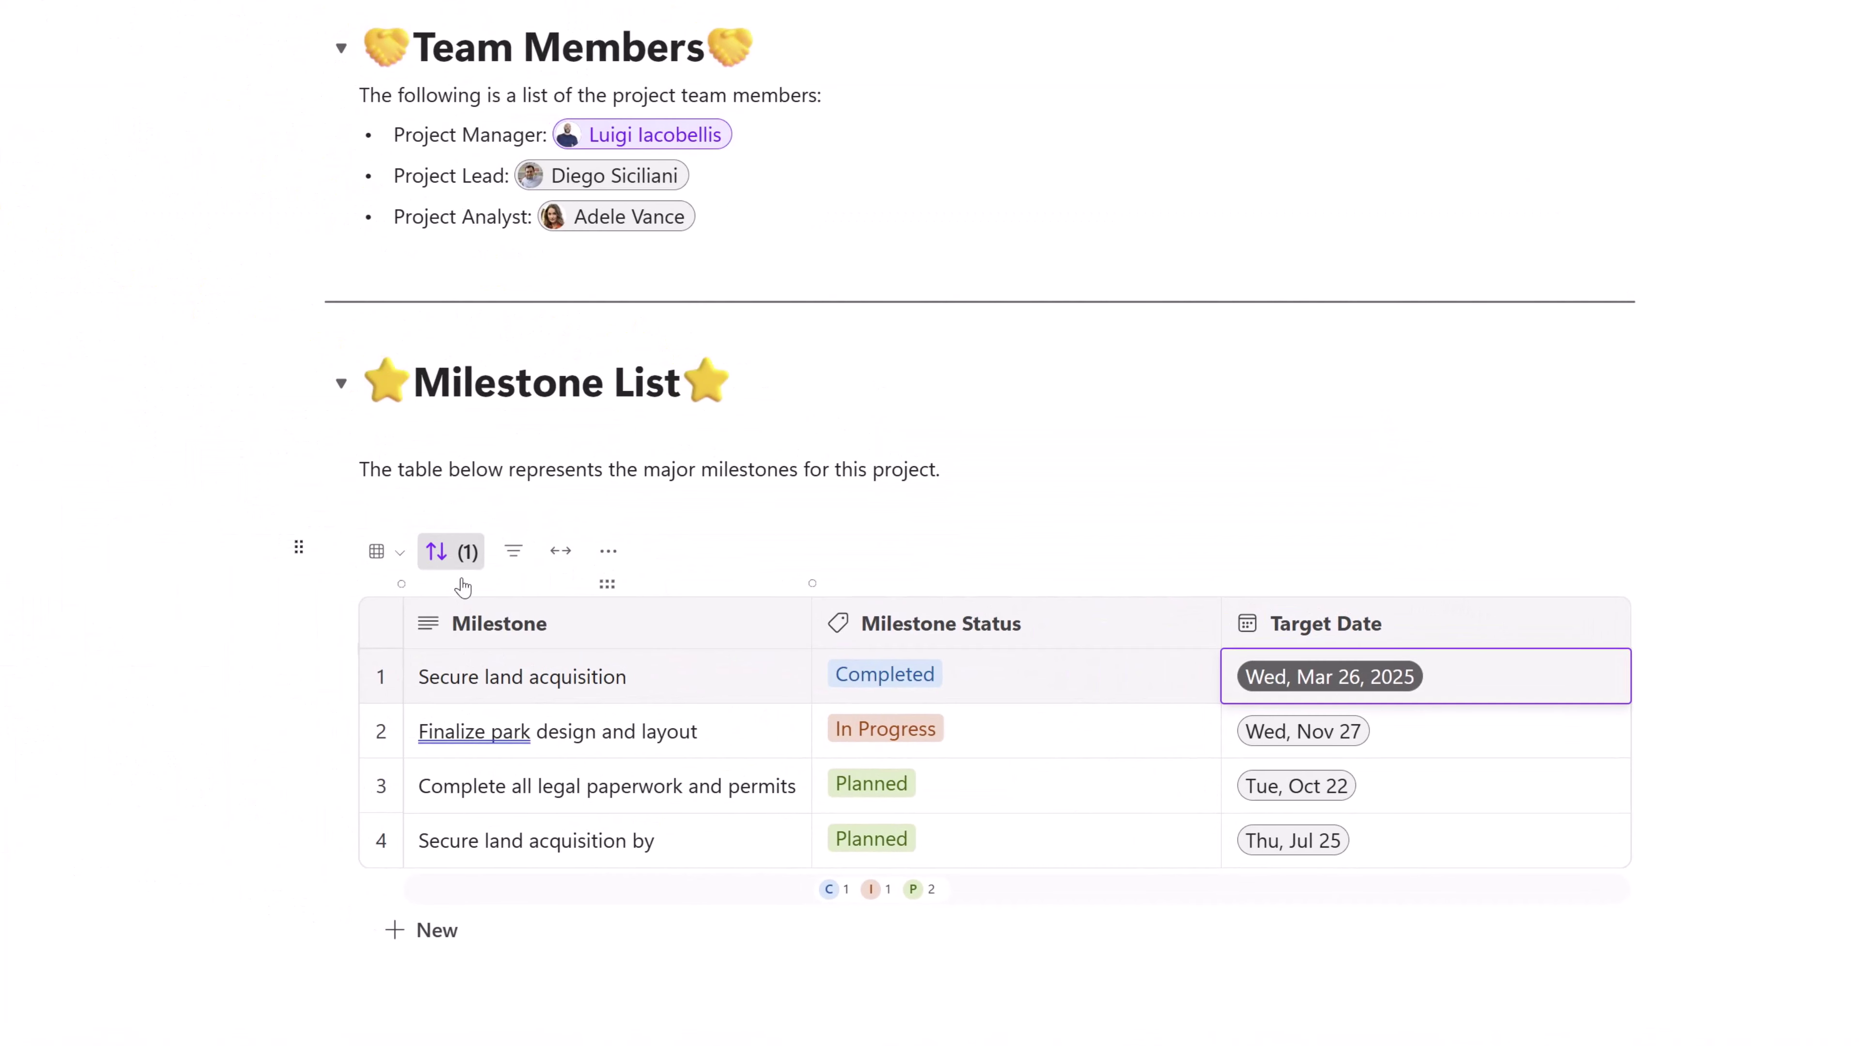
click(439, 553)
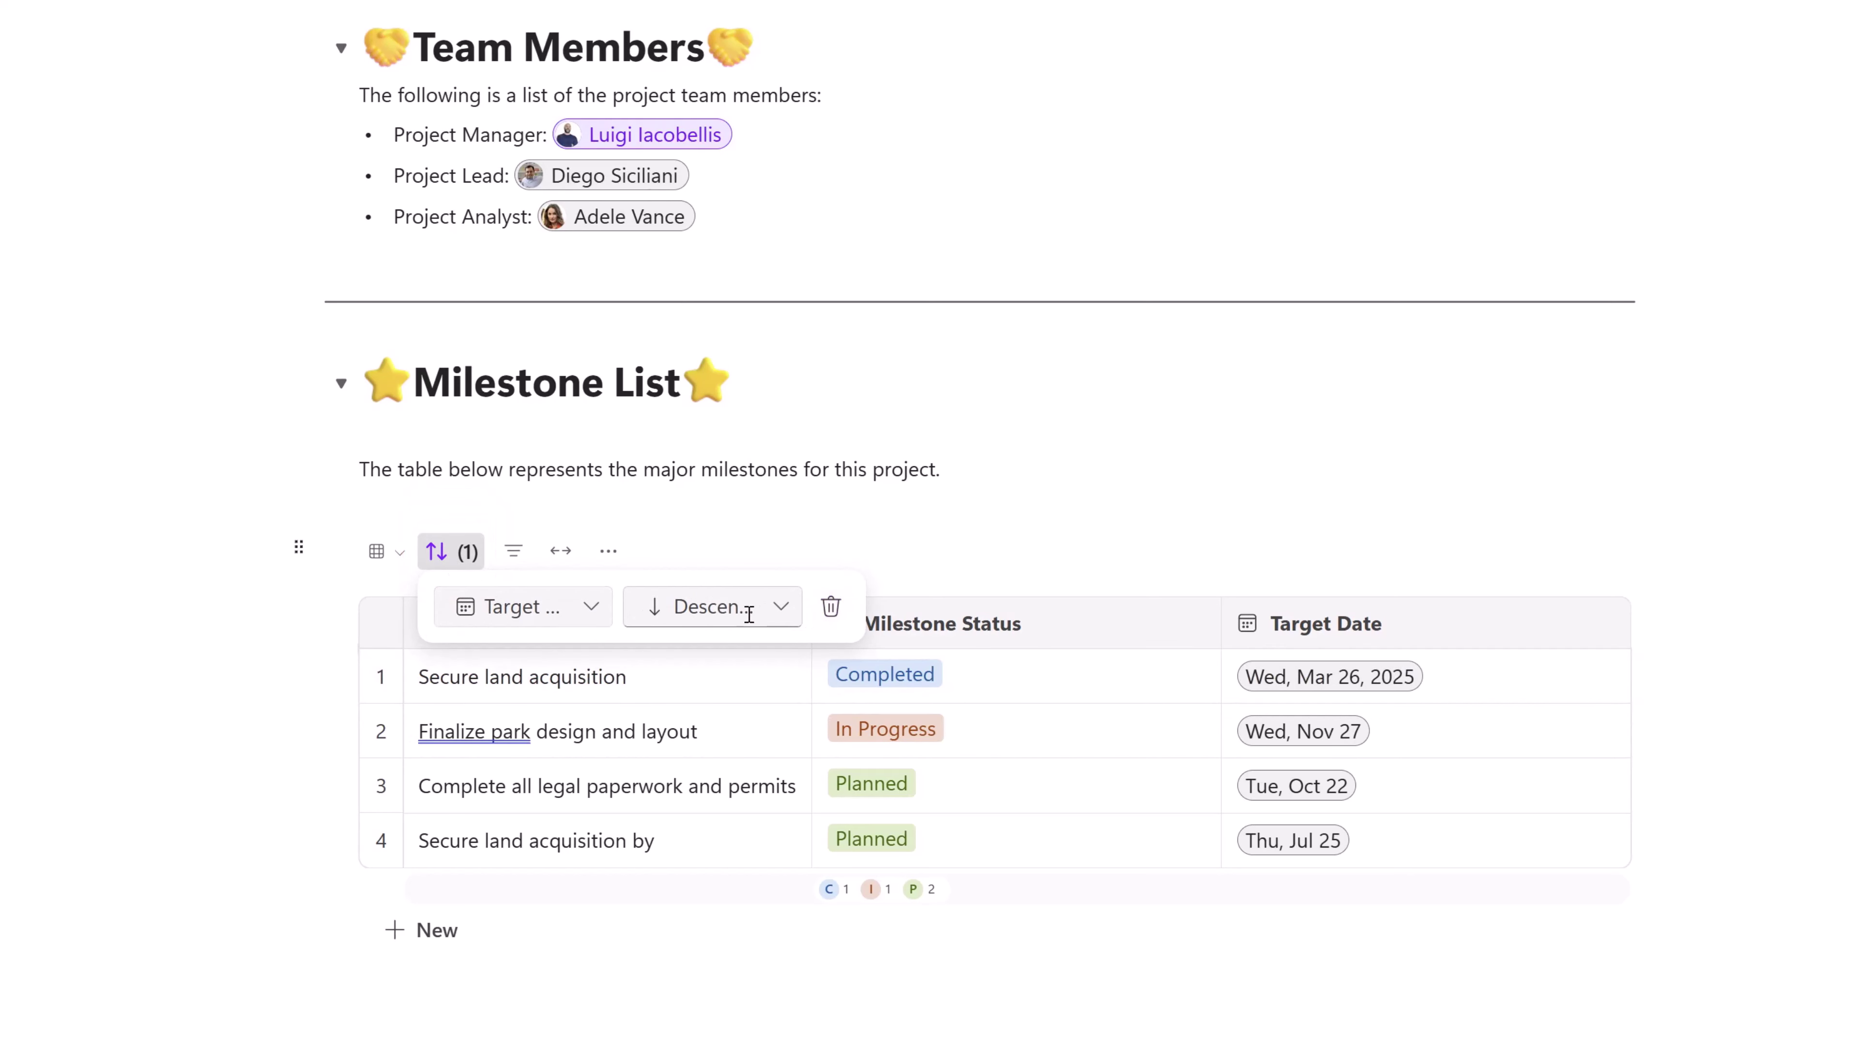
click(599, 608)
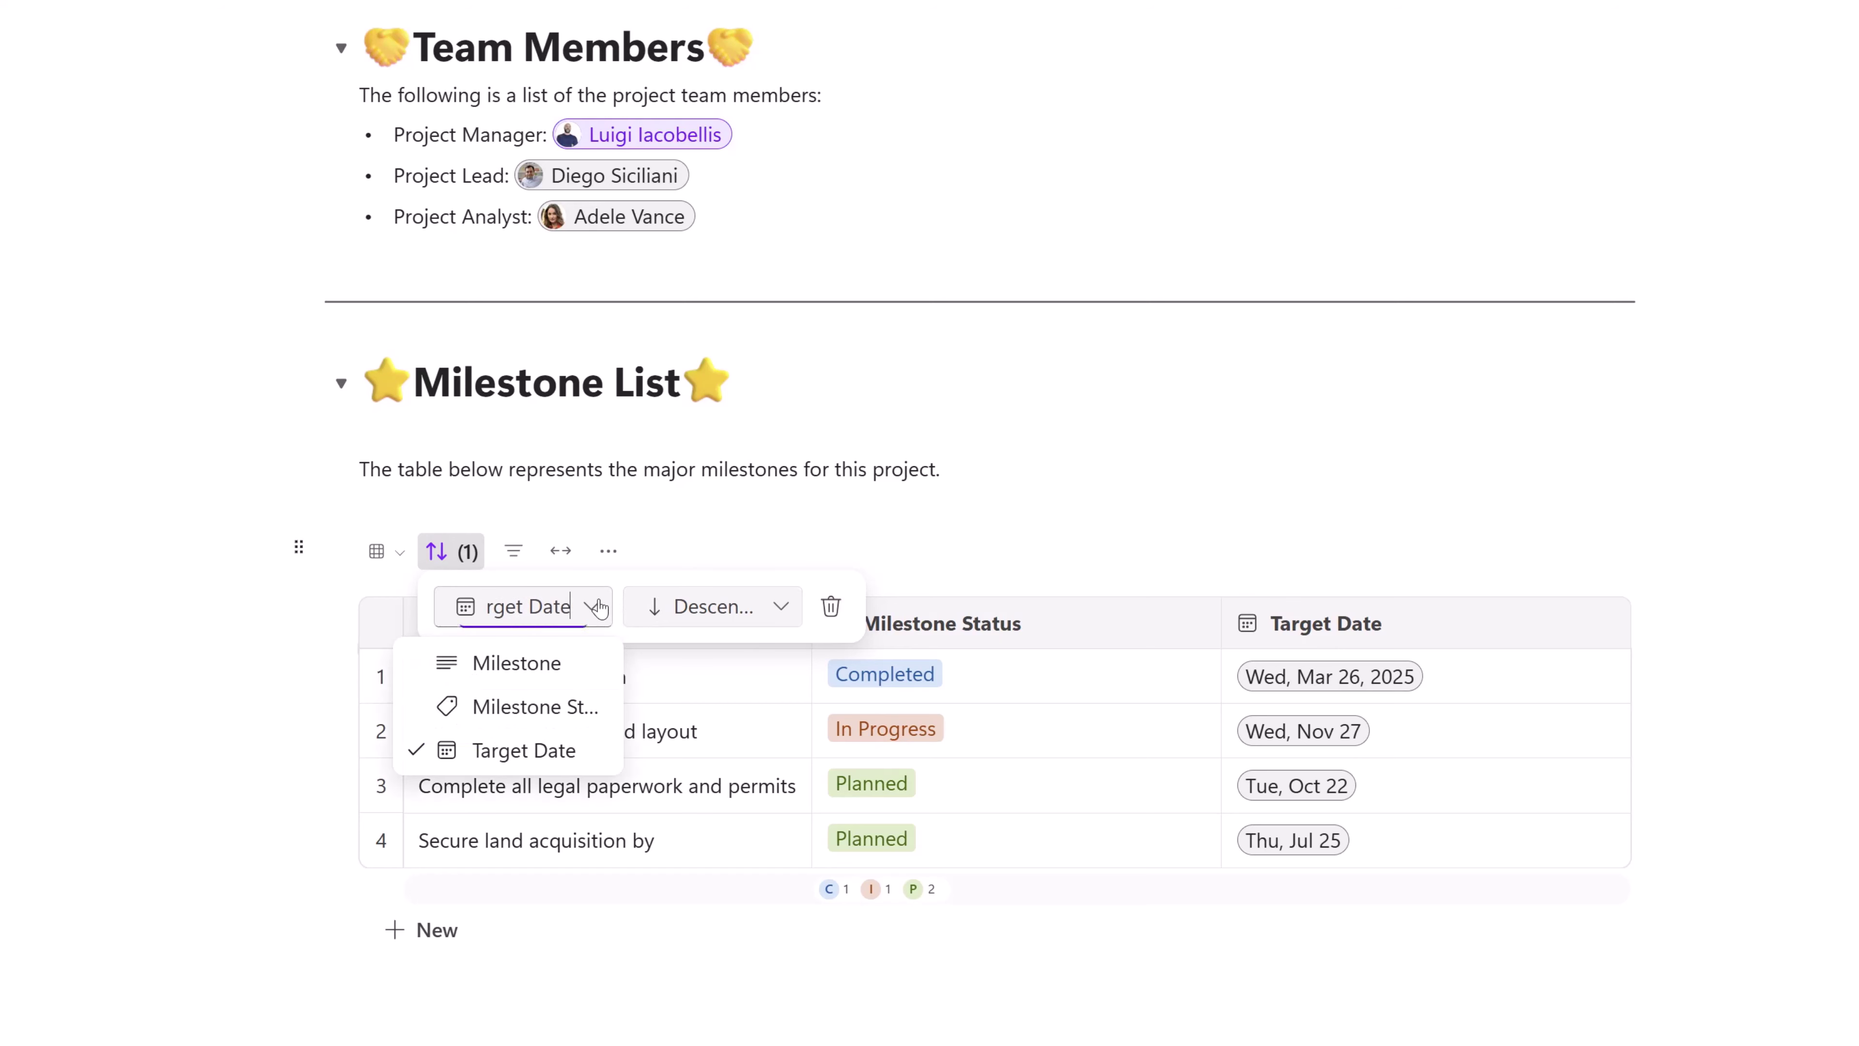
click(626, 610)
click(780, 607)
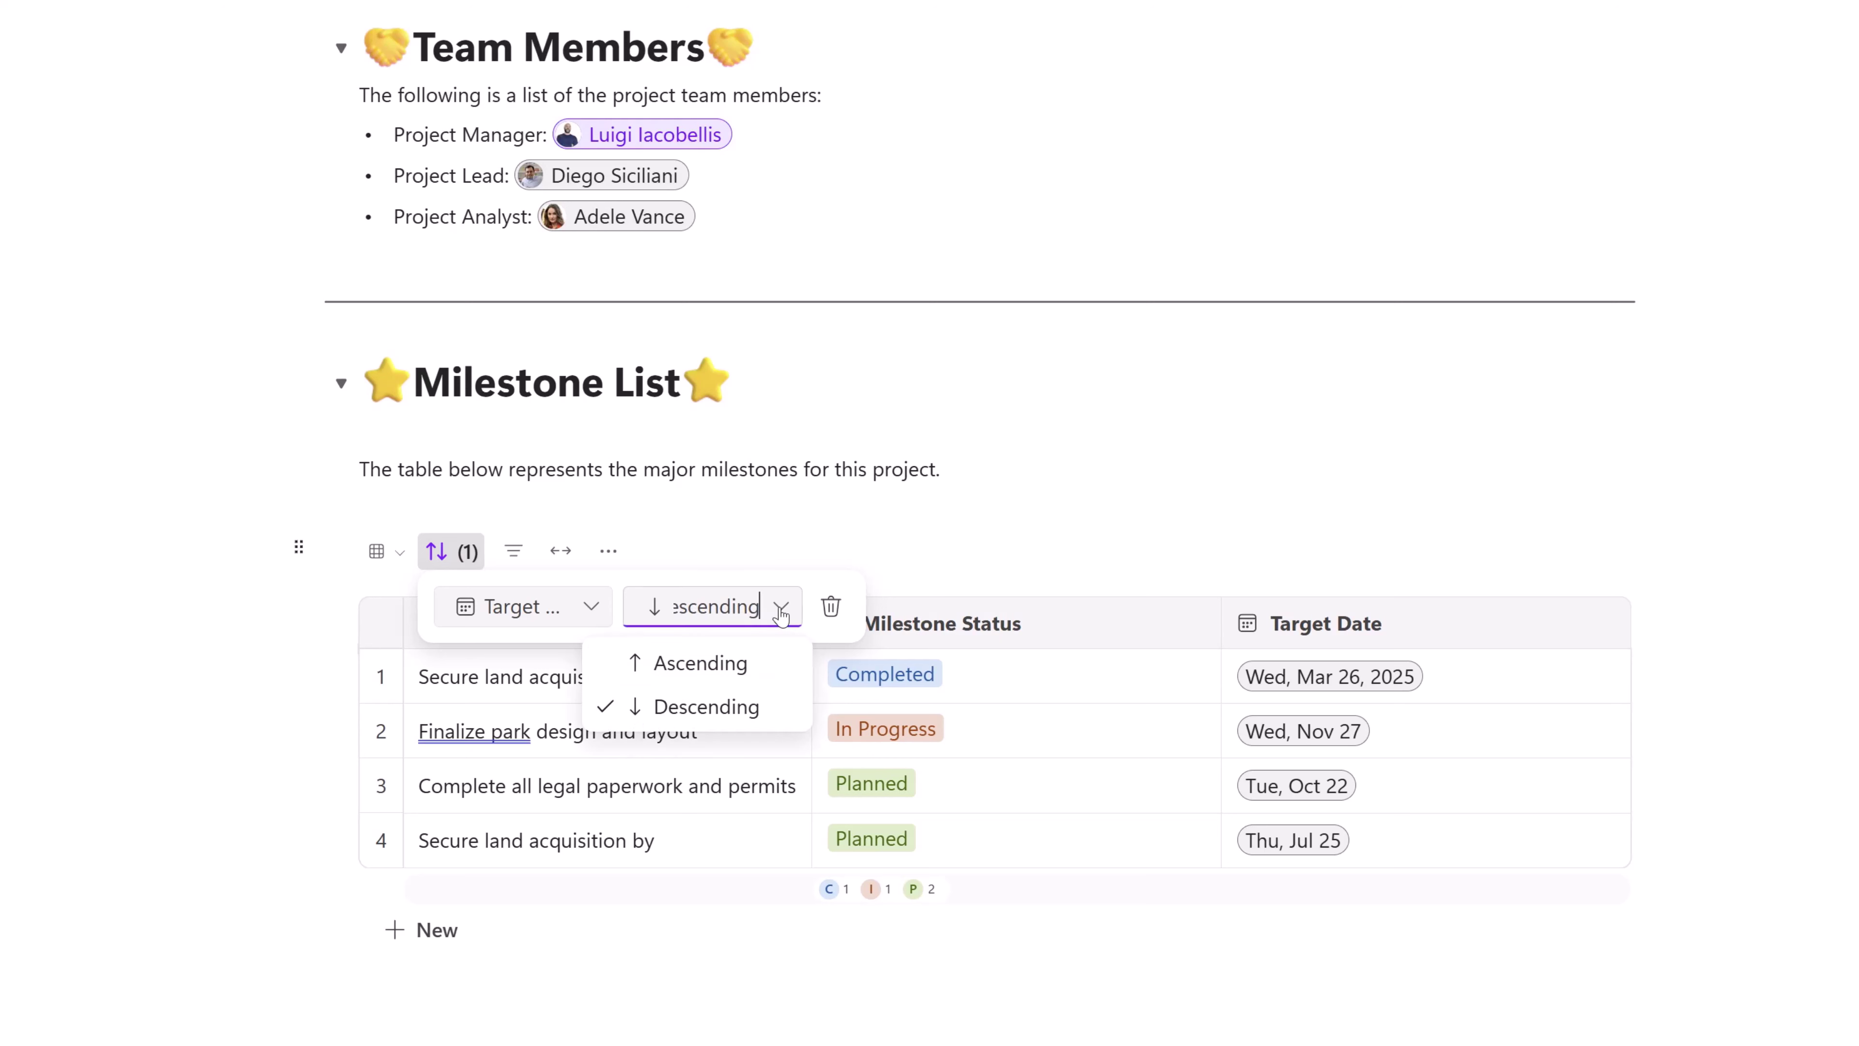
click(699, 660)
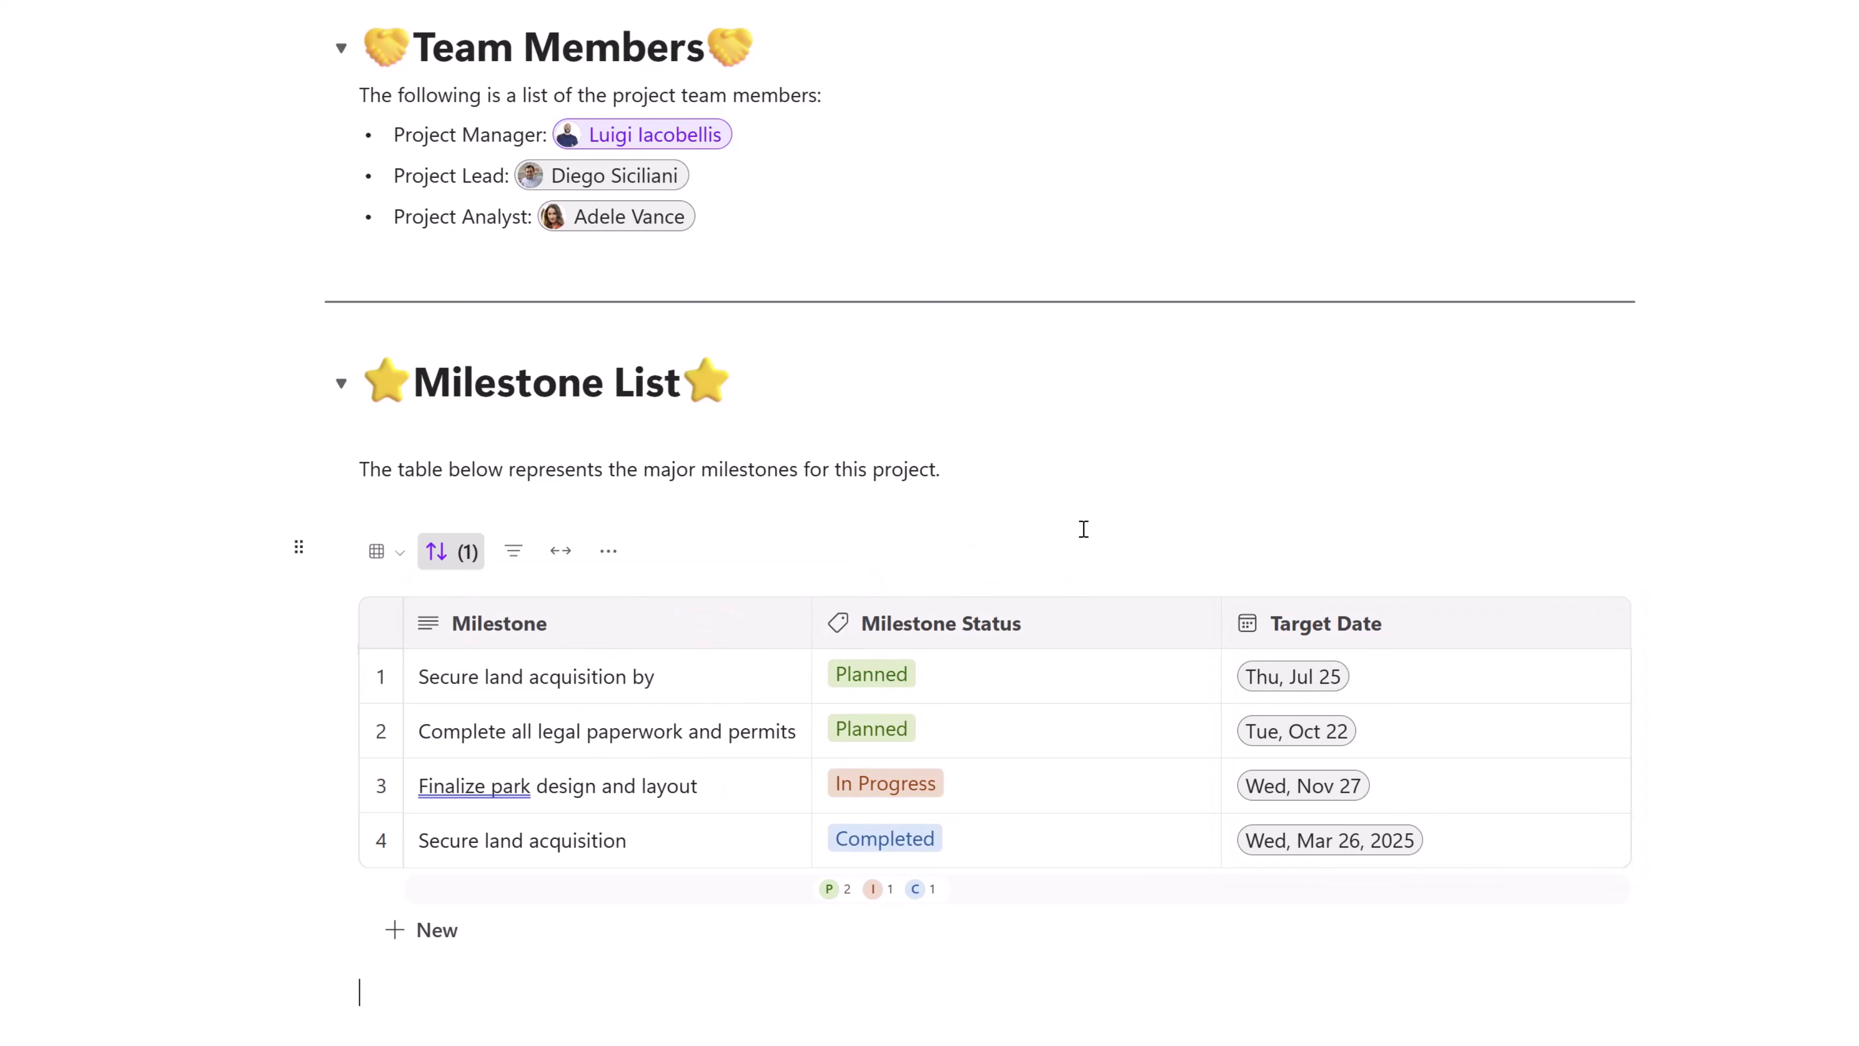
Filter the milestone table to rows where Milestone Status Is Planned
click(518, 560)
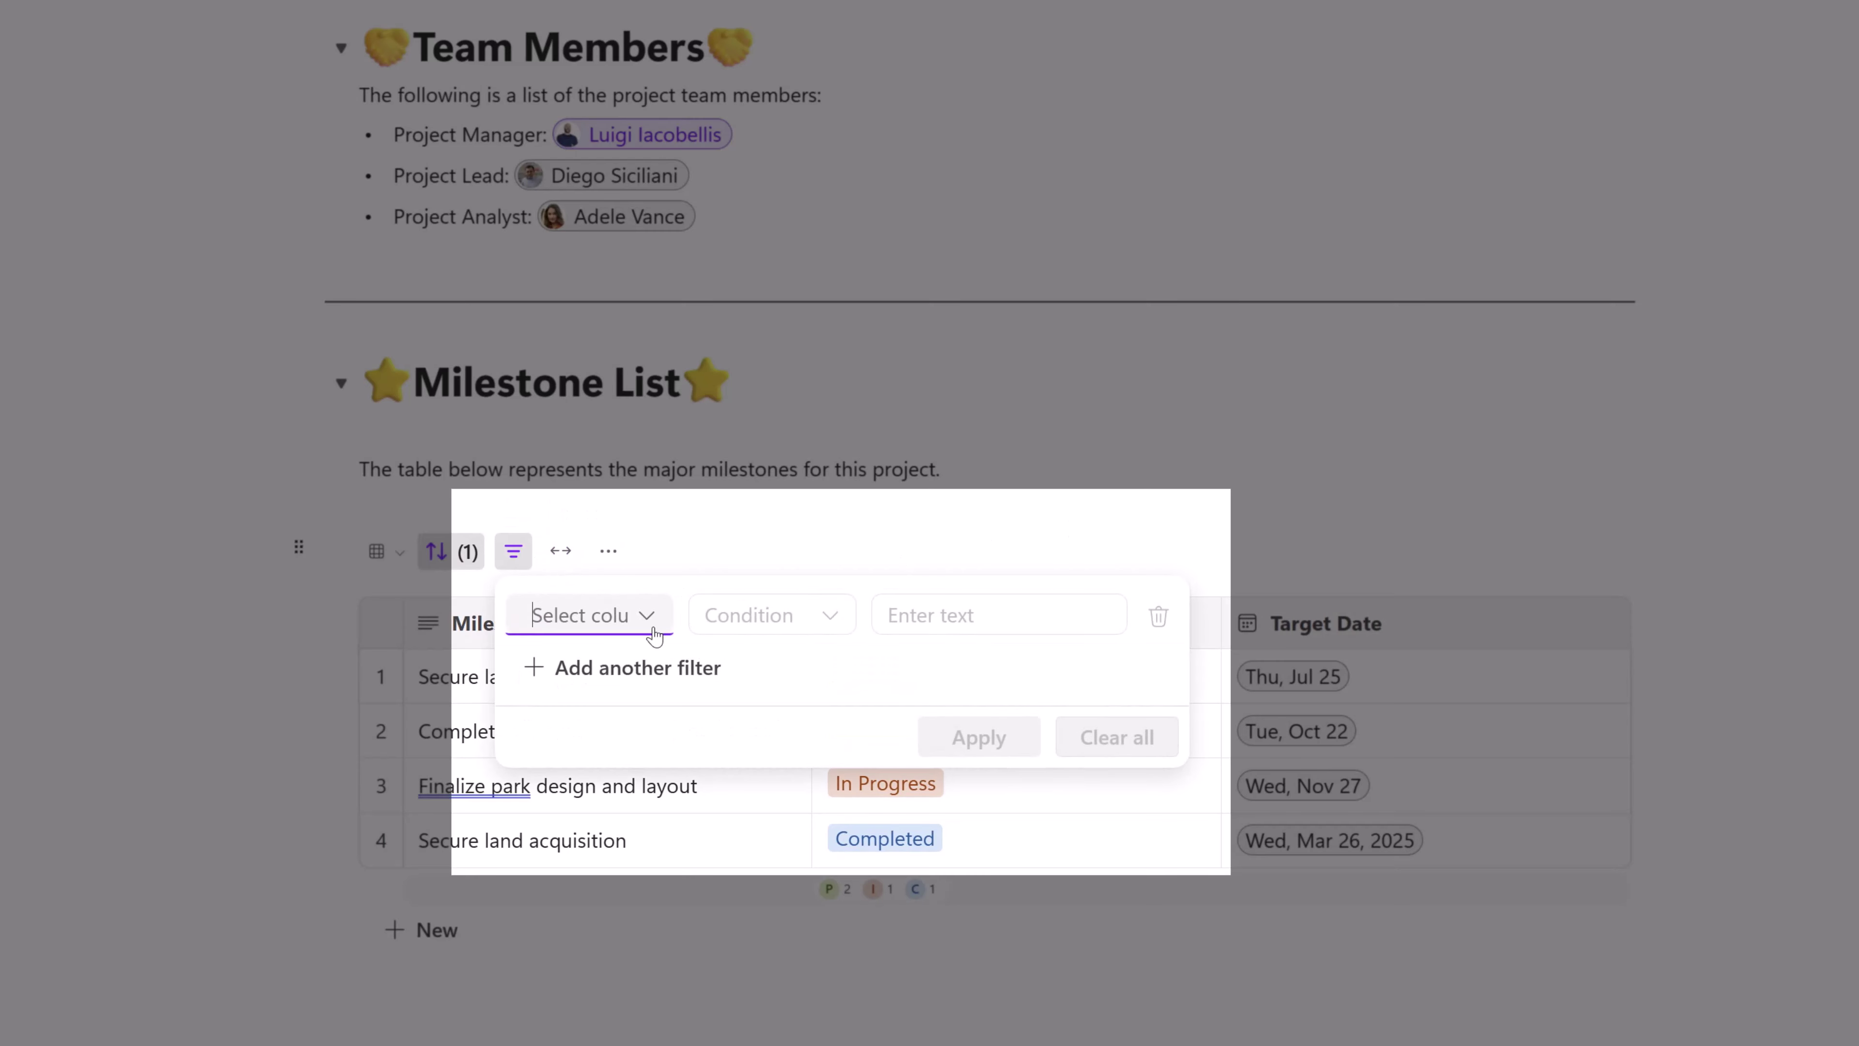
click(652, 627)
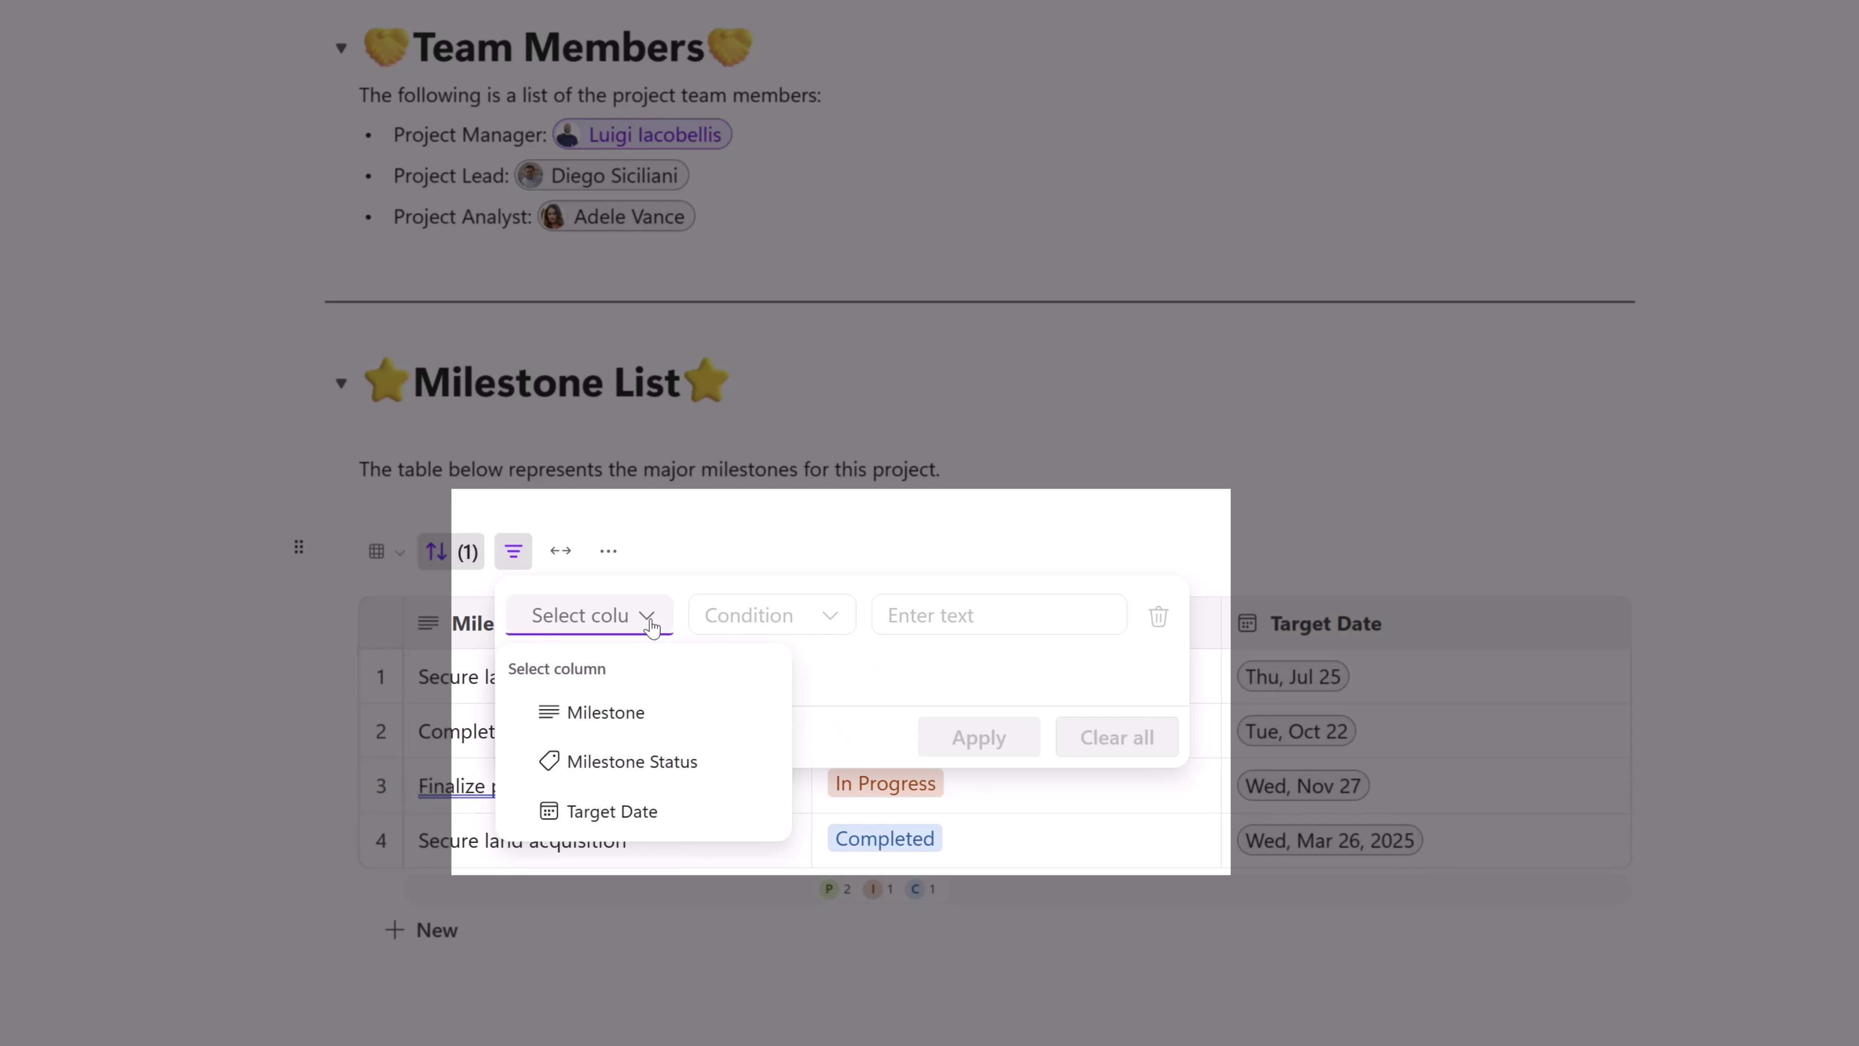
click(652, 627)
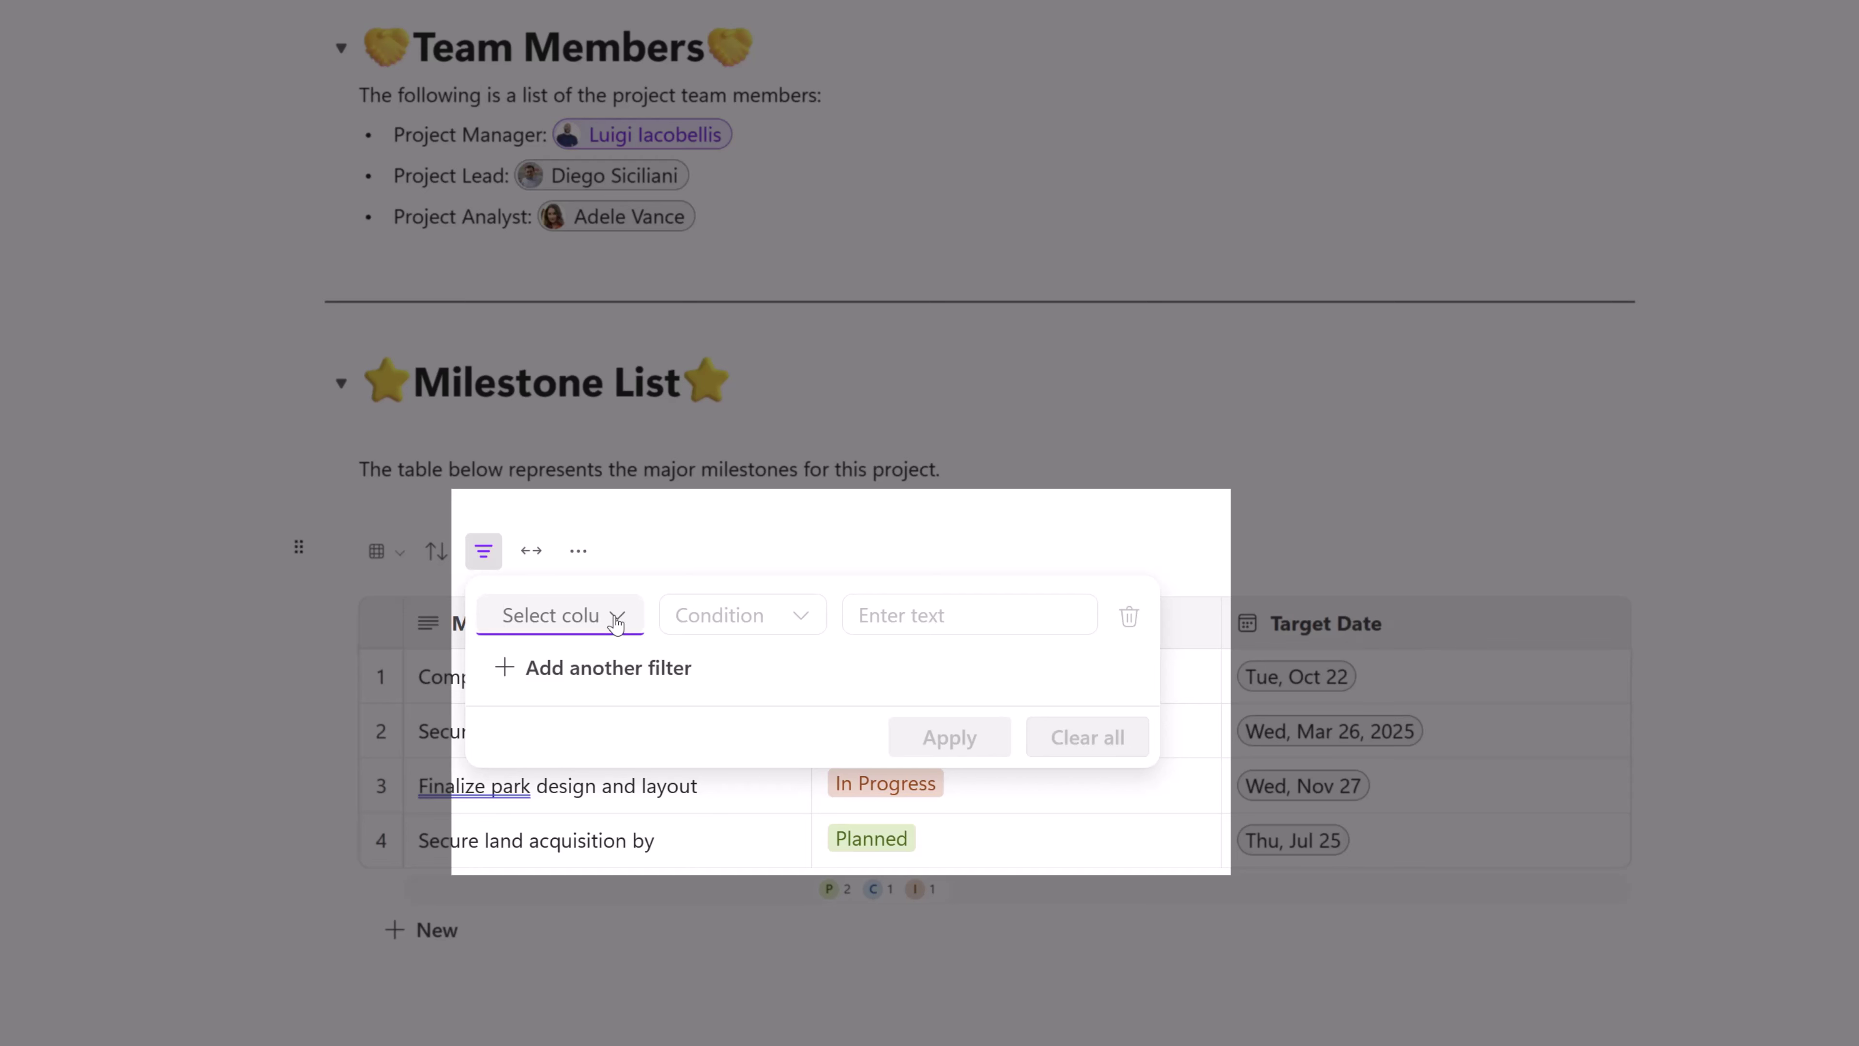
click(616, 623)
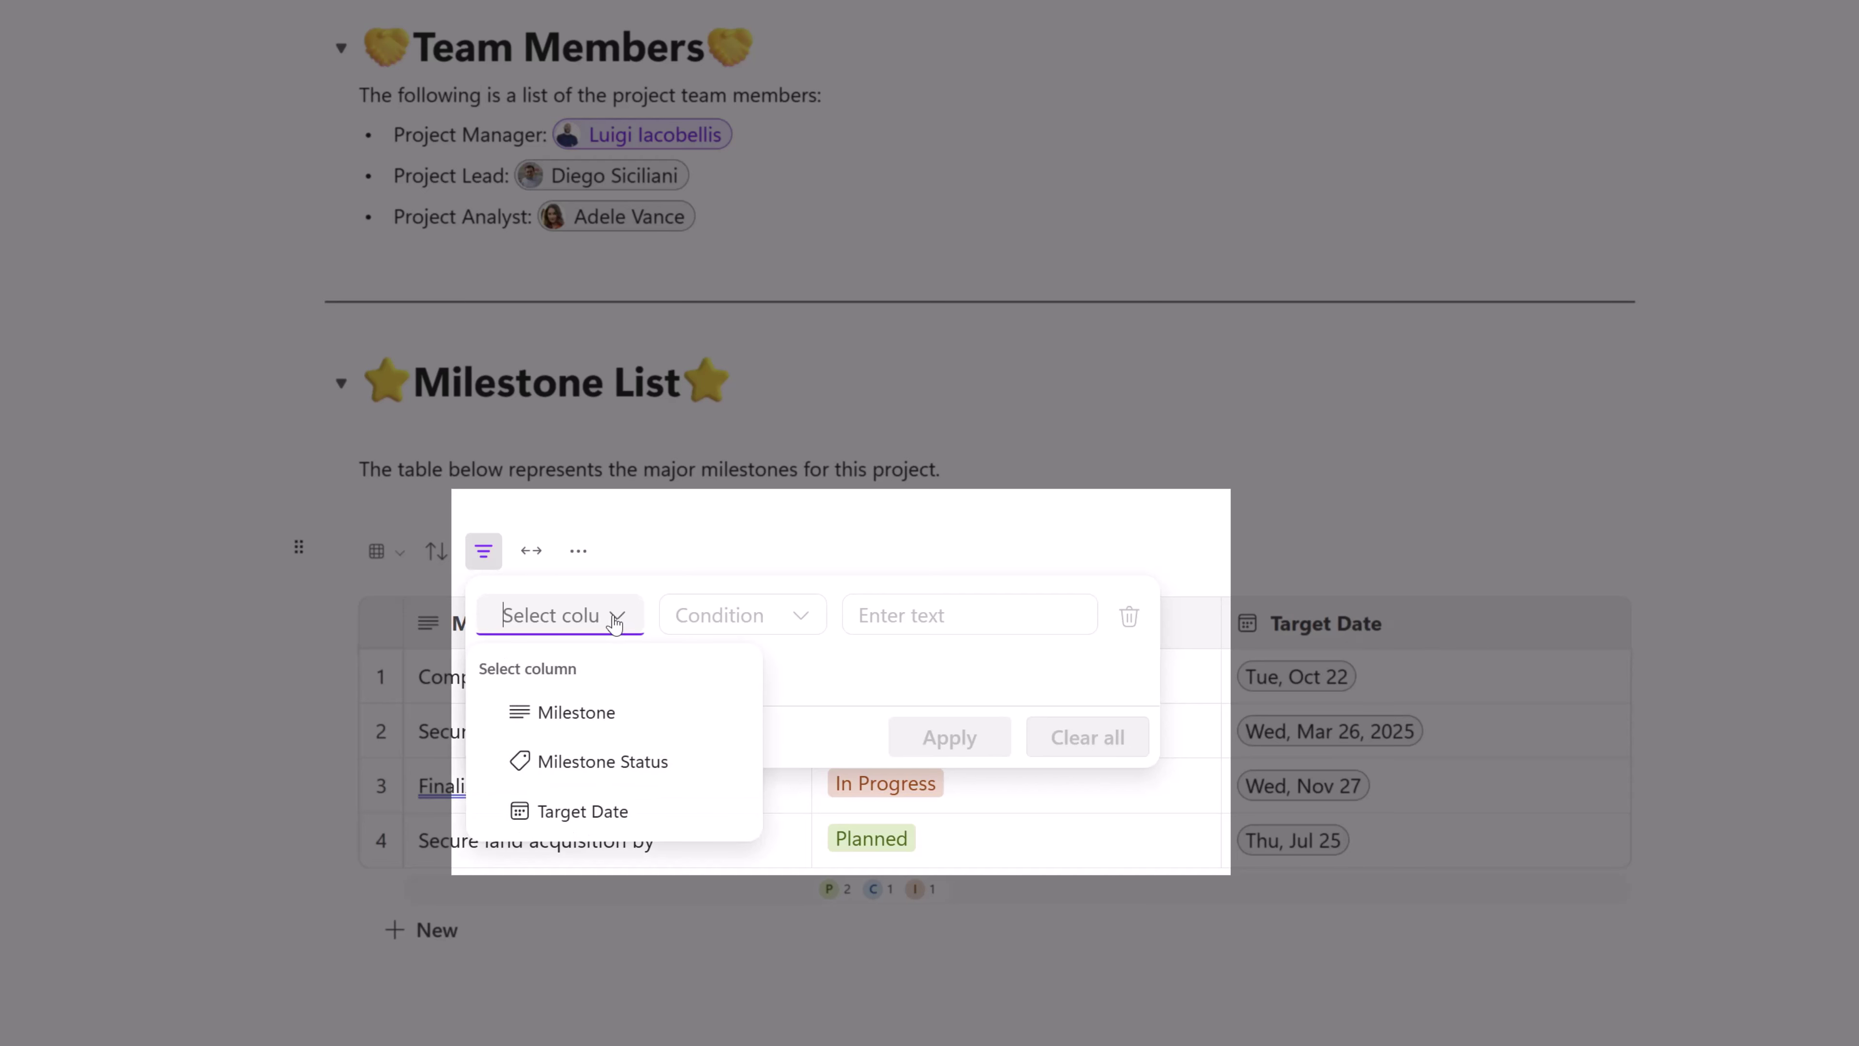
click(602, 761)
click(799, 626)
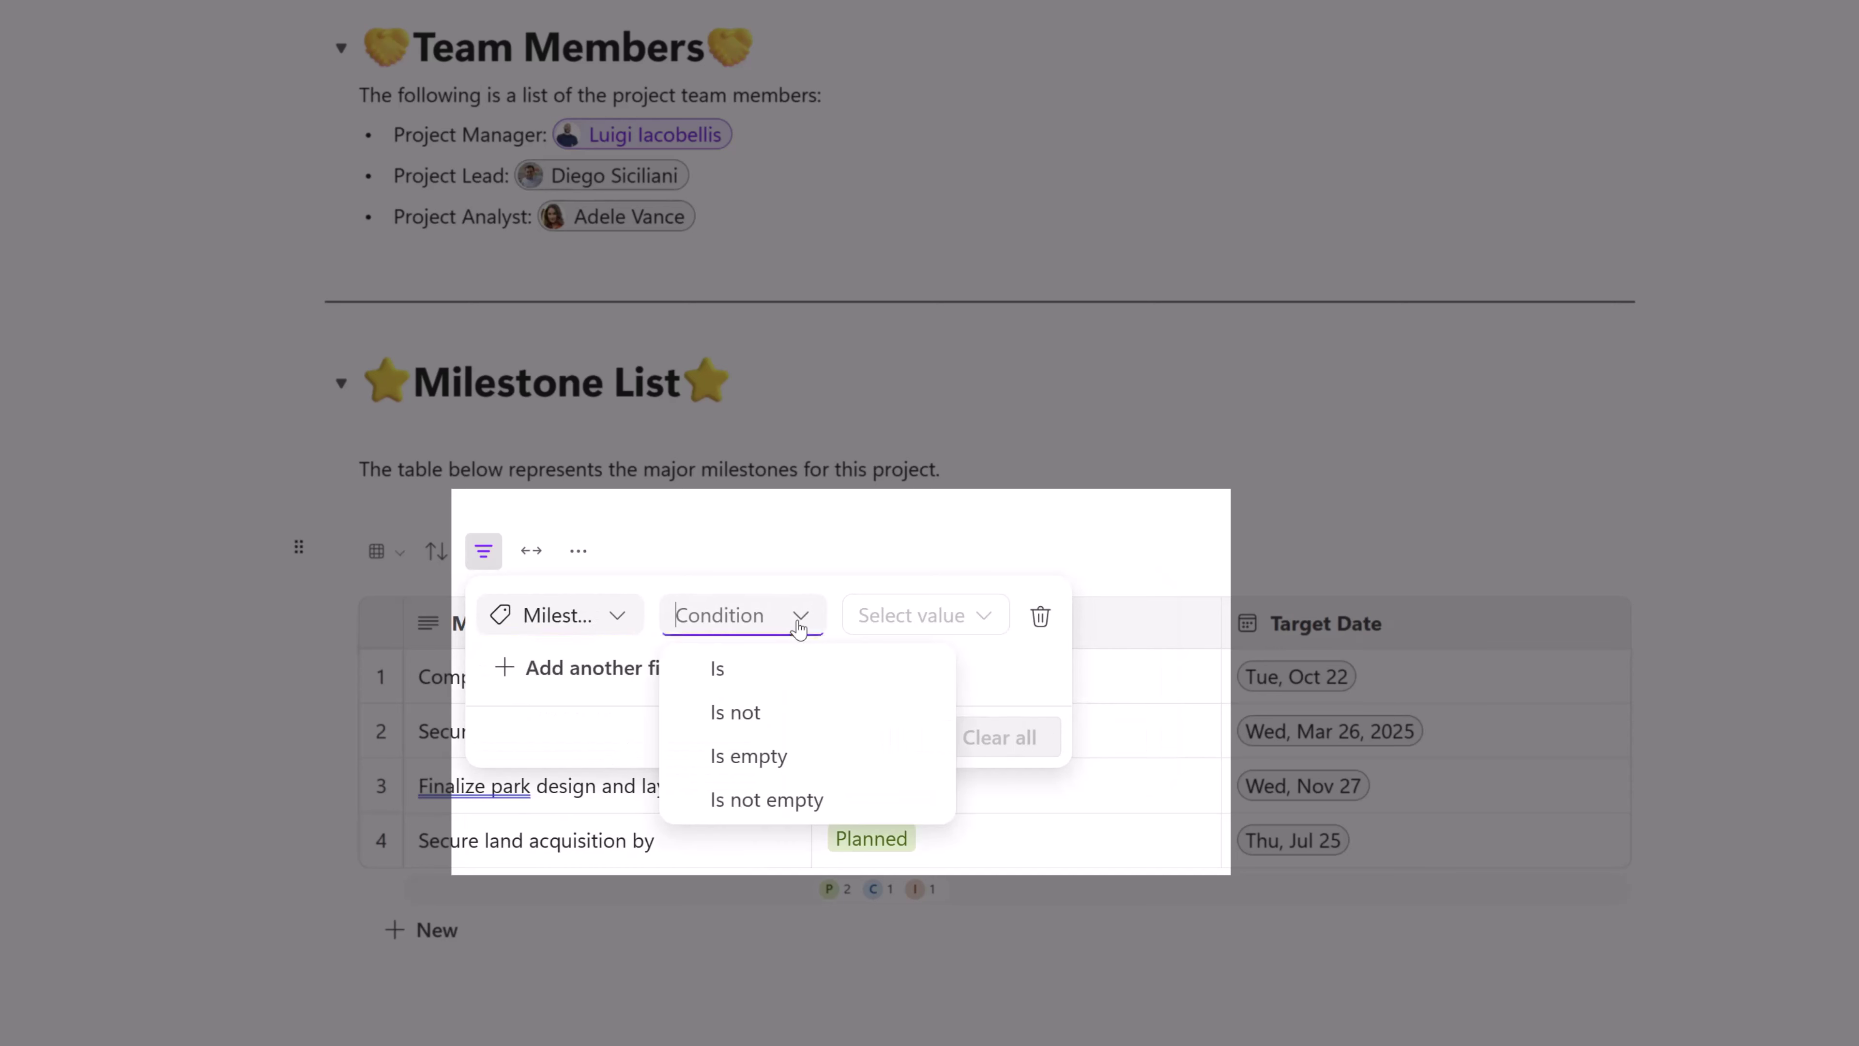
click(757, 677)
click(962, 614)
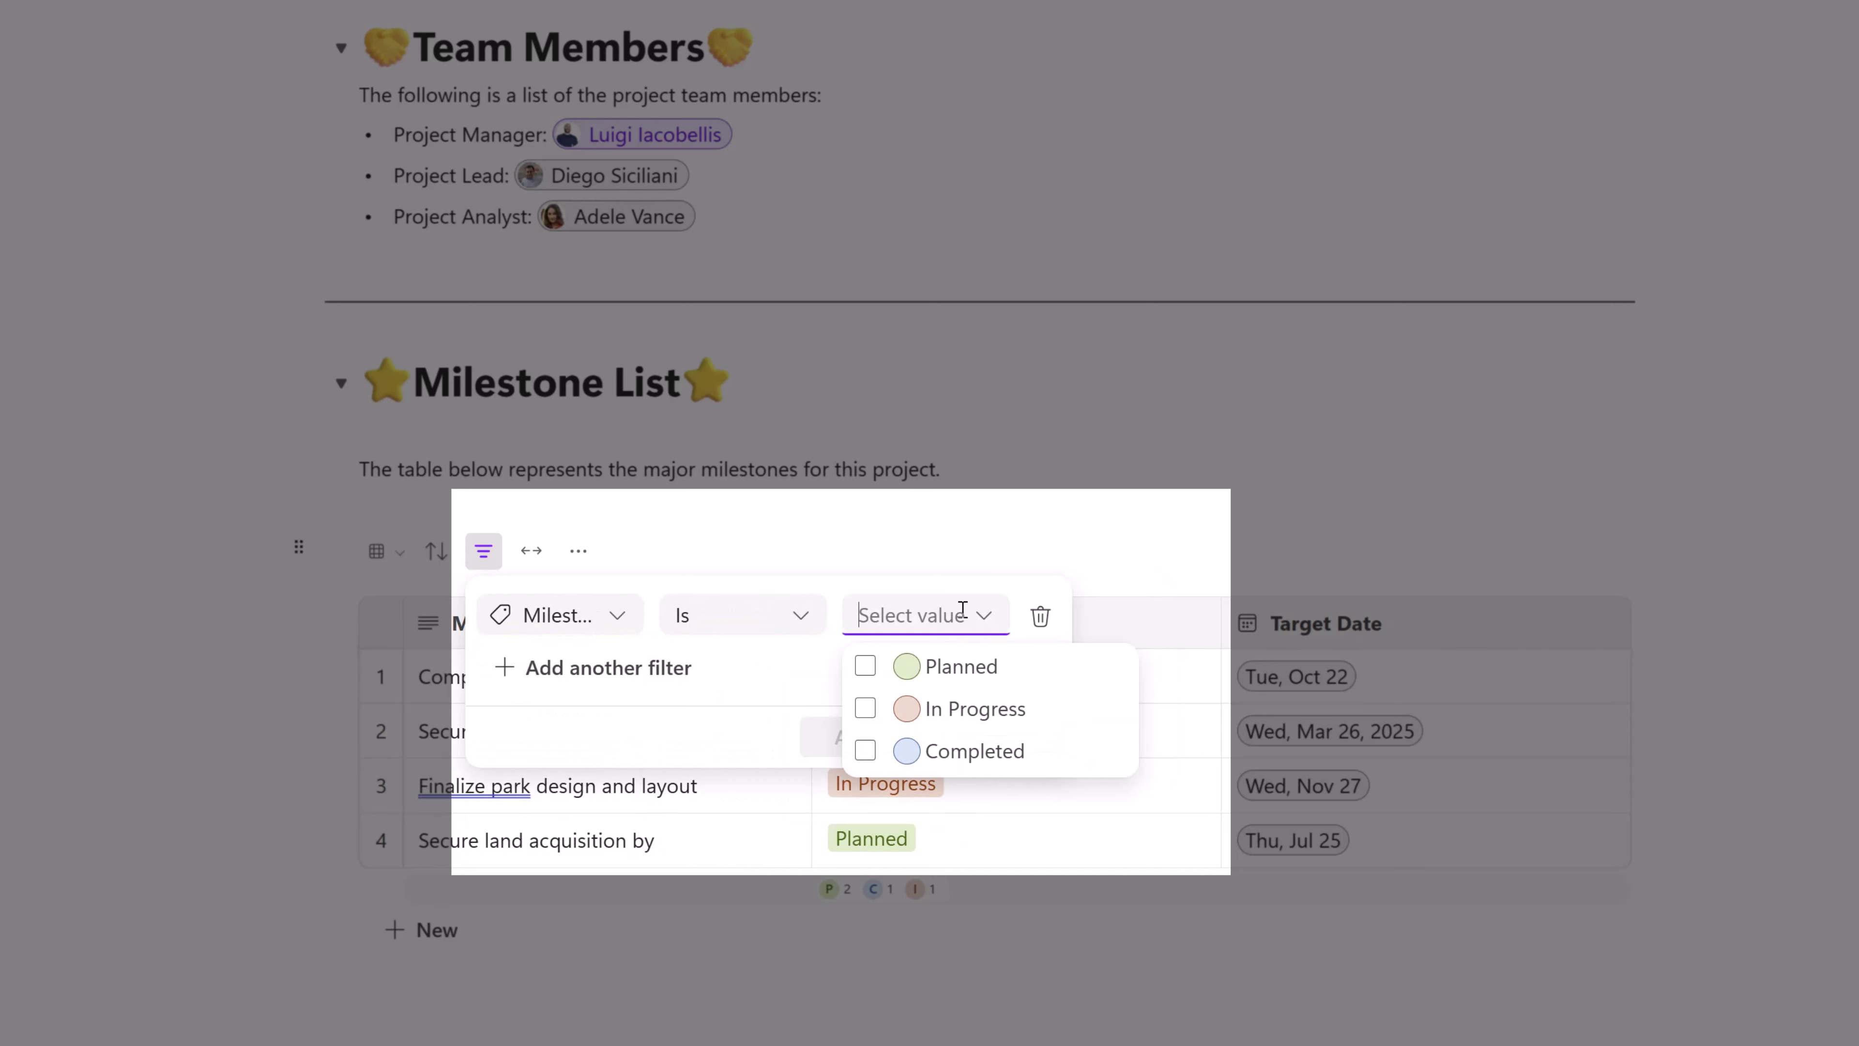
click(969, 666)
click(794, 675)
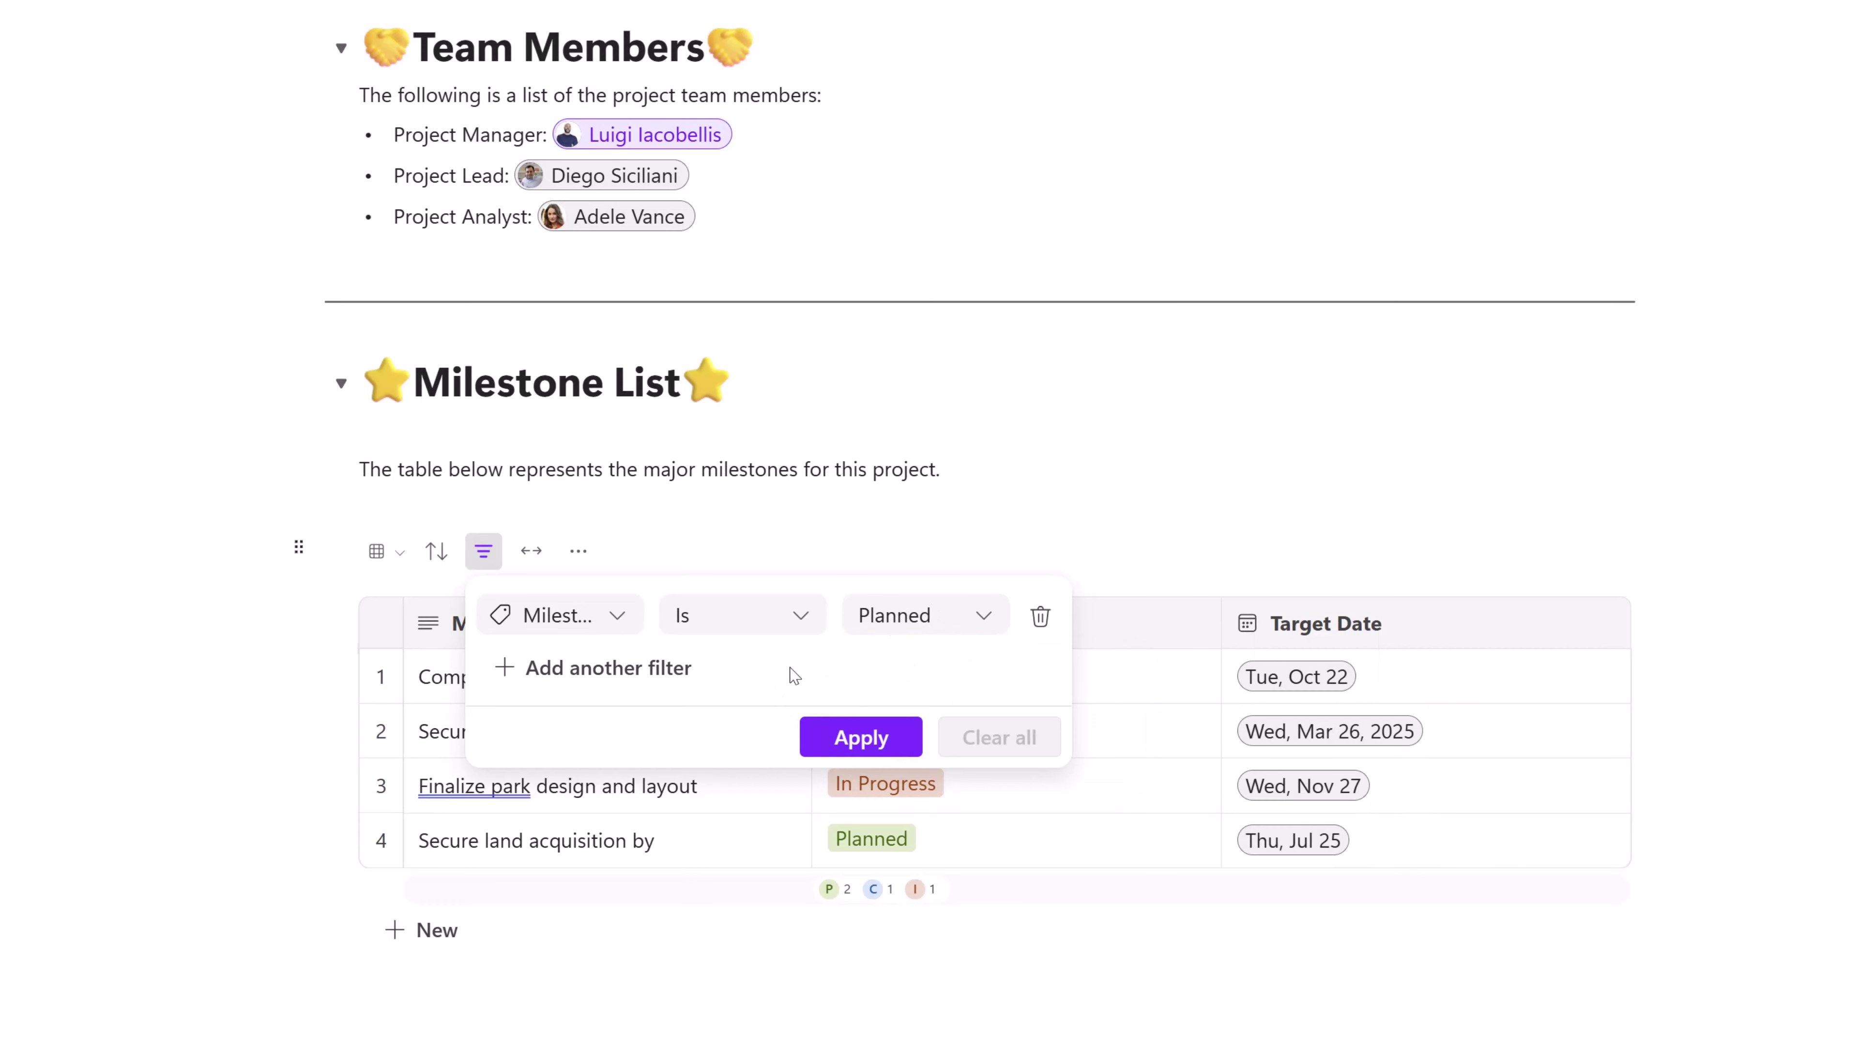
click(829, 734)
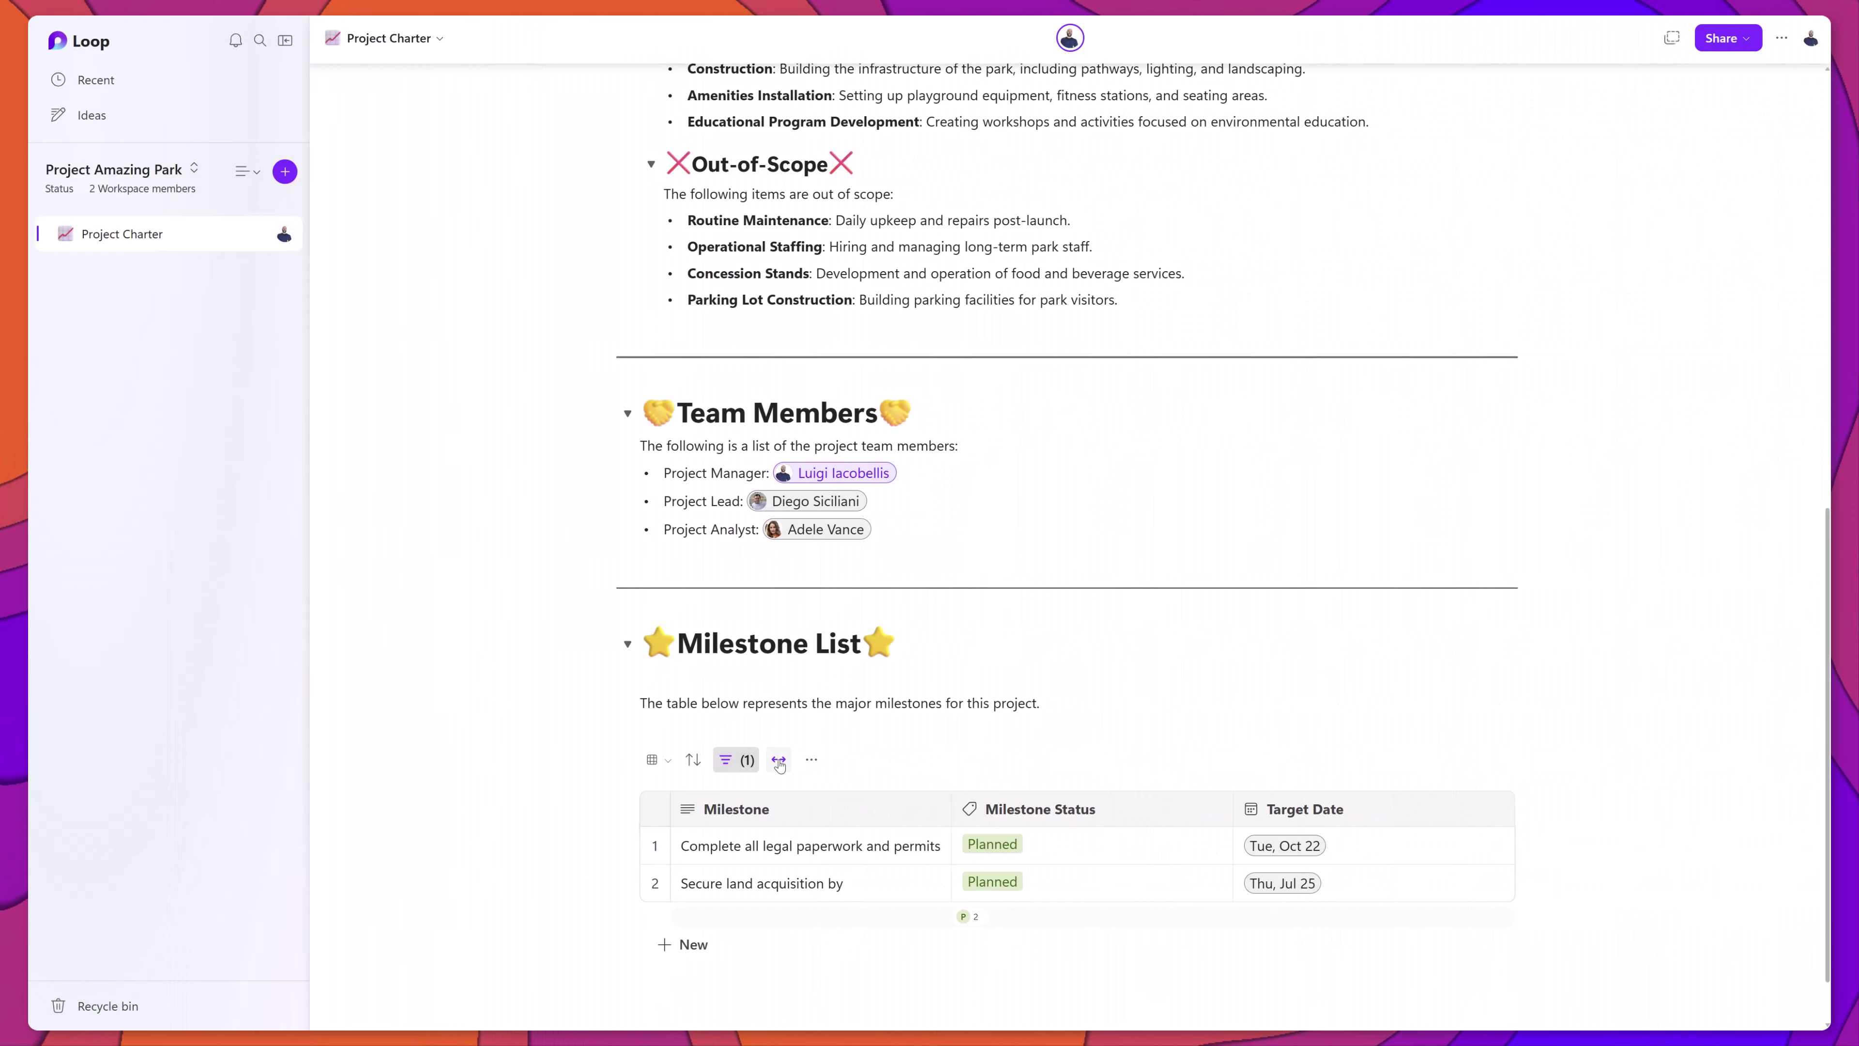
Toggle the milestone table's expanded width on and off, and set its row height to Short
click(779, 761)
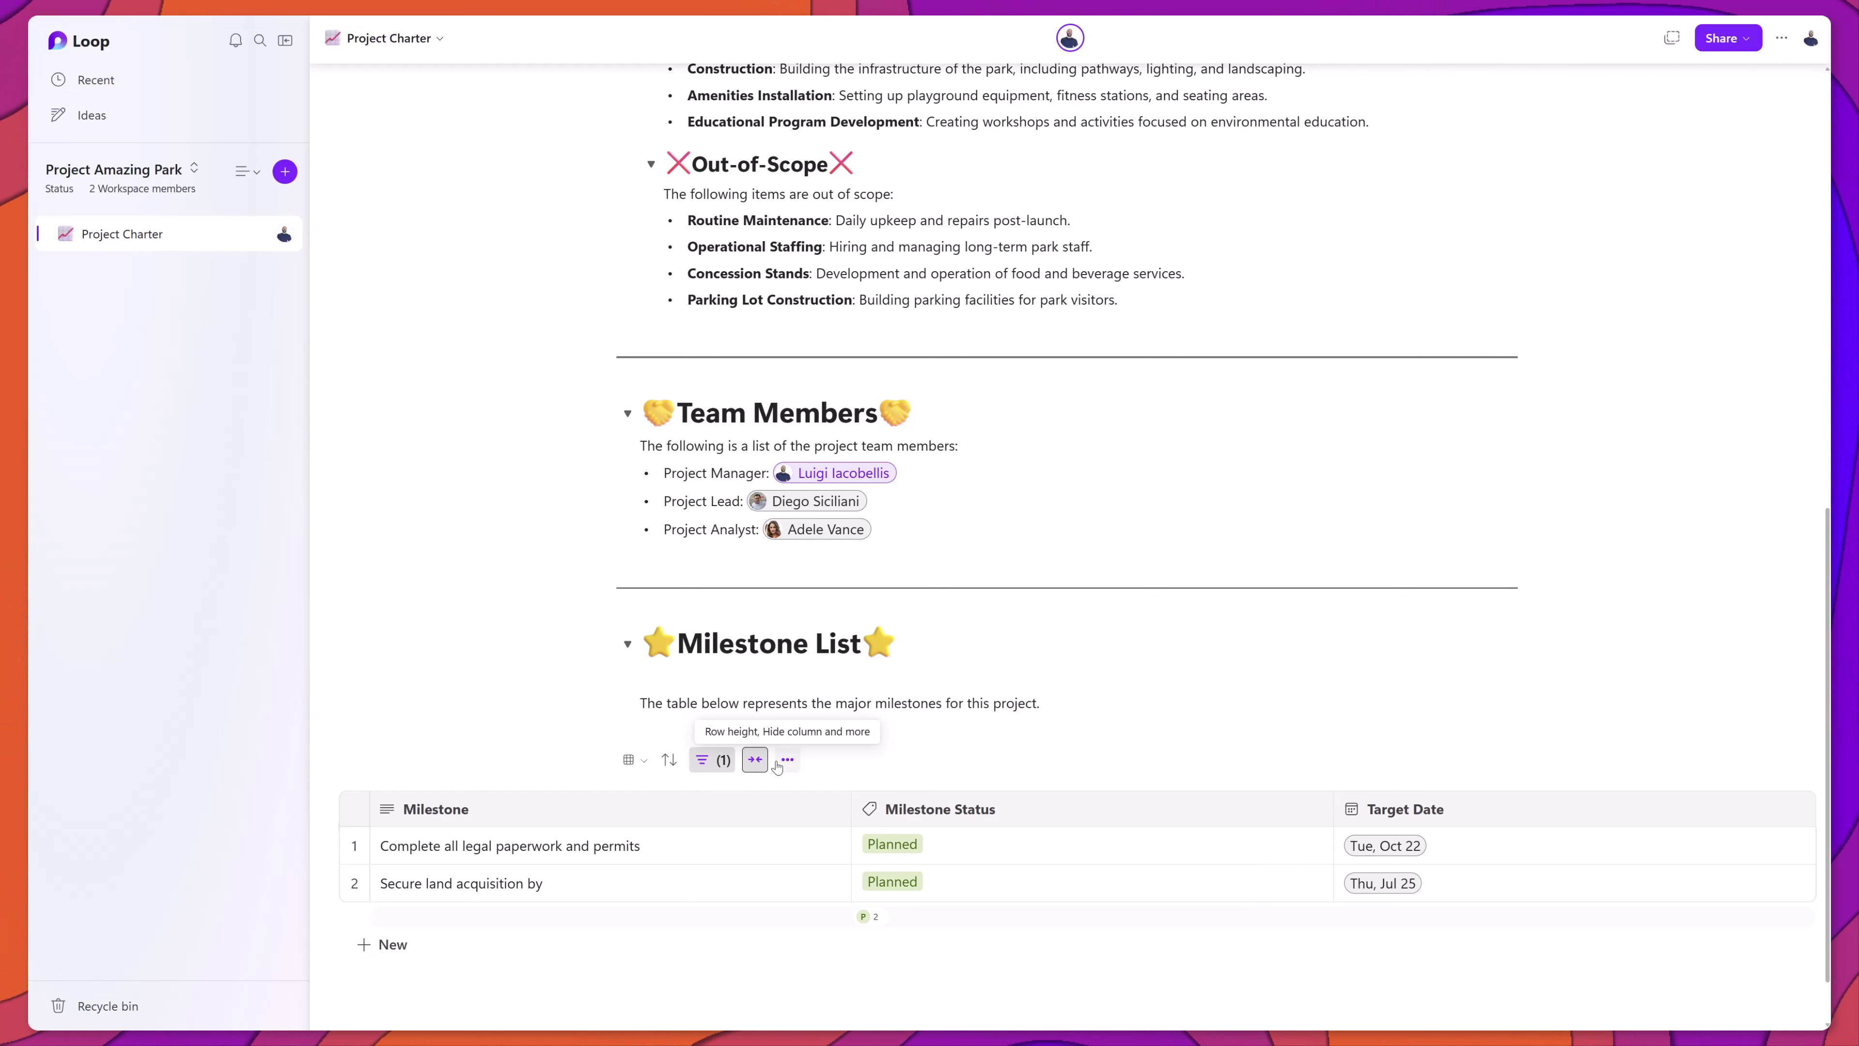
click(755, 761)
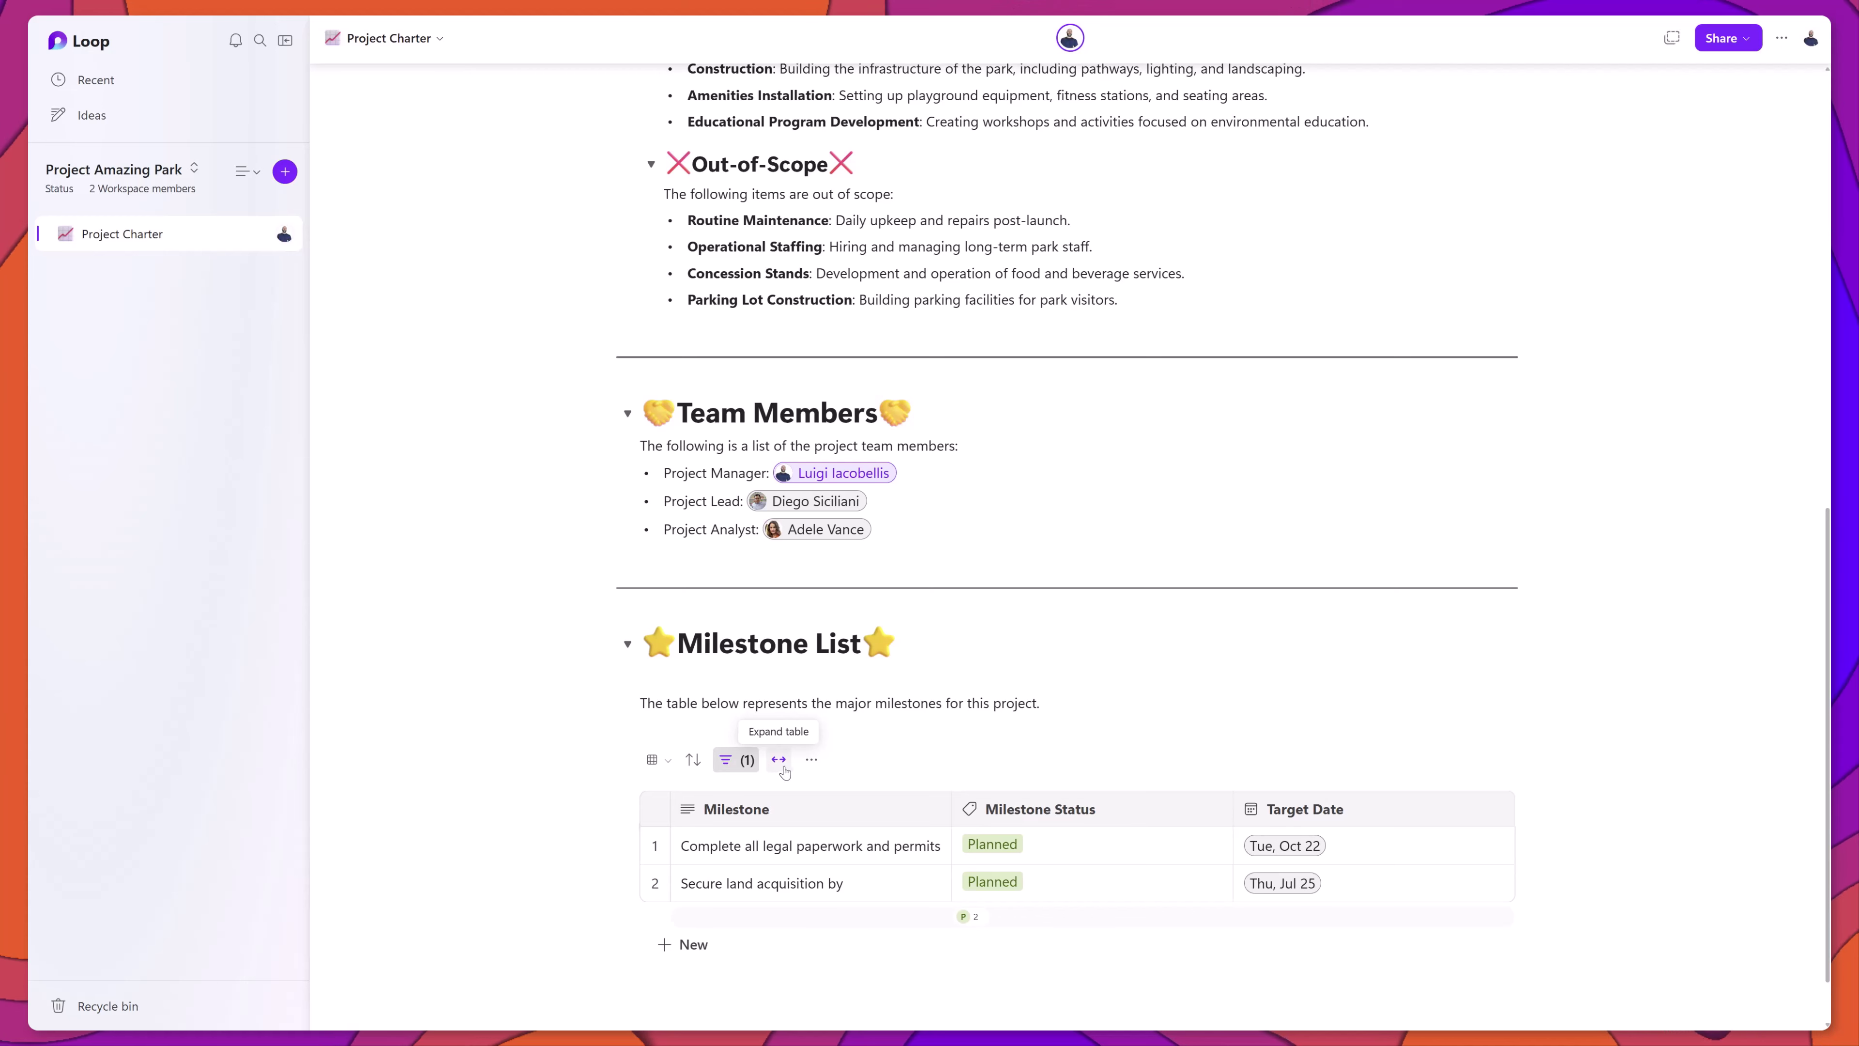
click(814, 760)
mouse_move(874, 807)
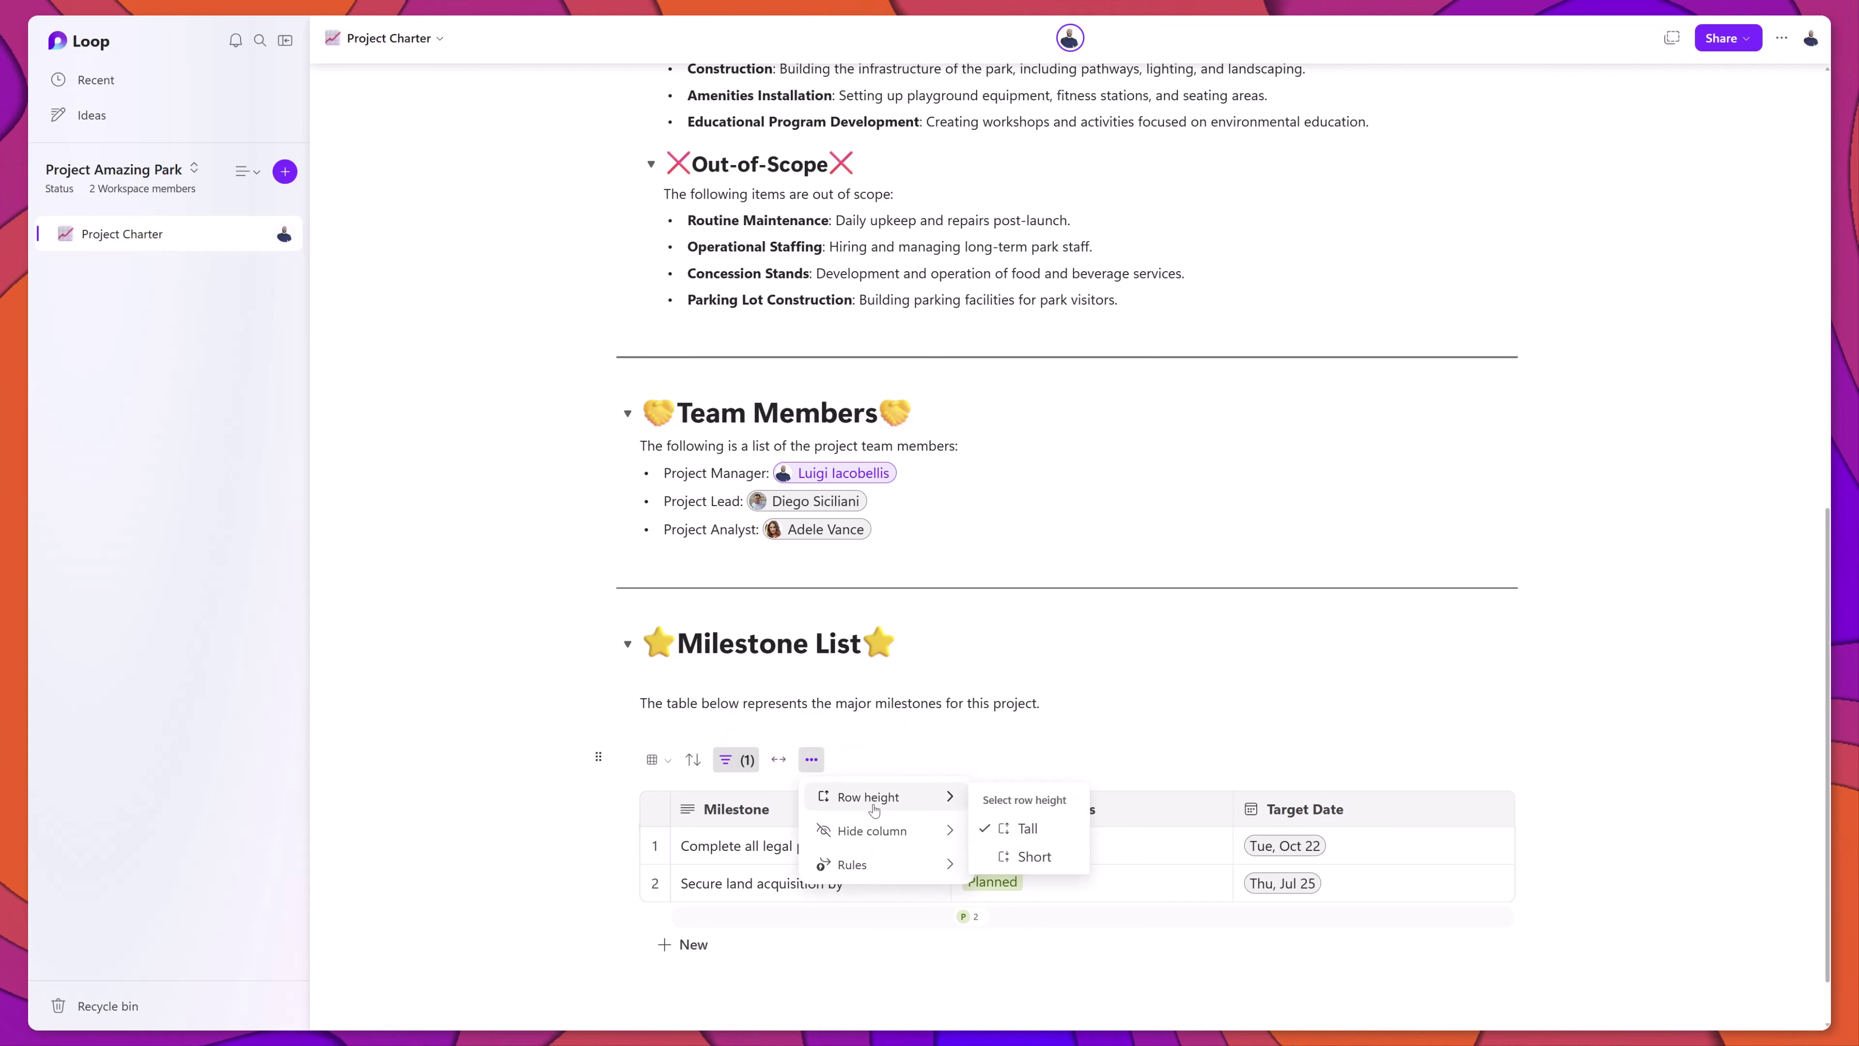
click(1019, 856)
View which milestone table columns can be hidden and which views the table can be switched to
click(810, 760)
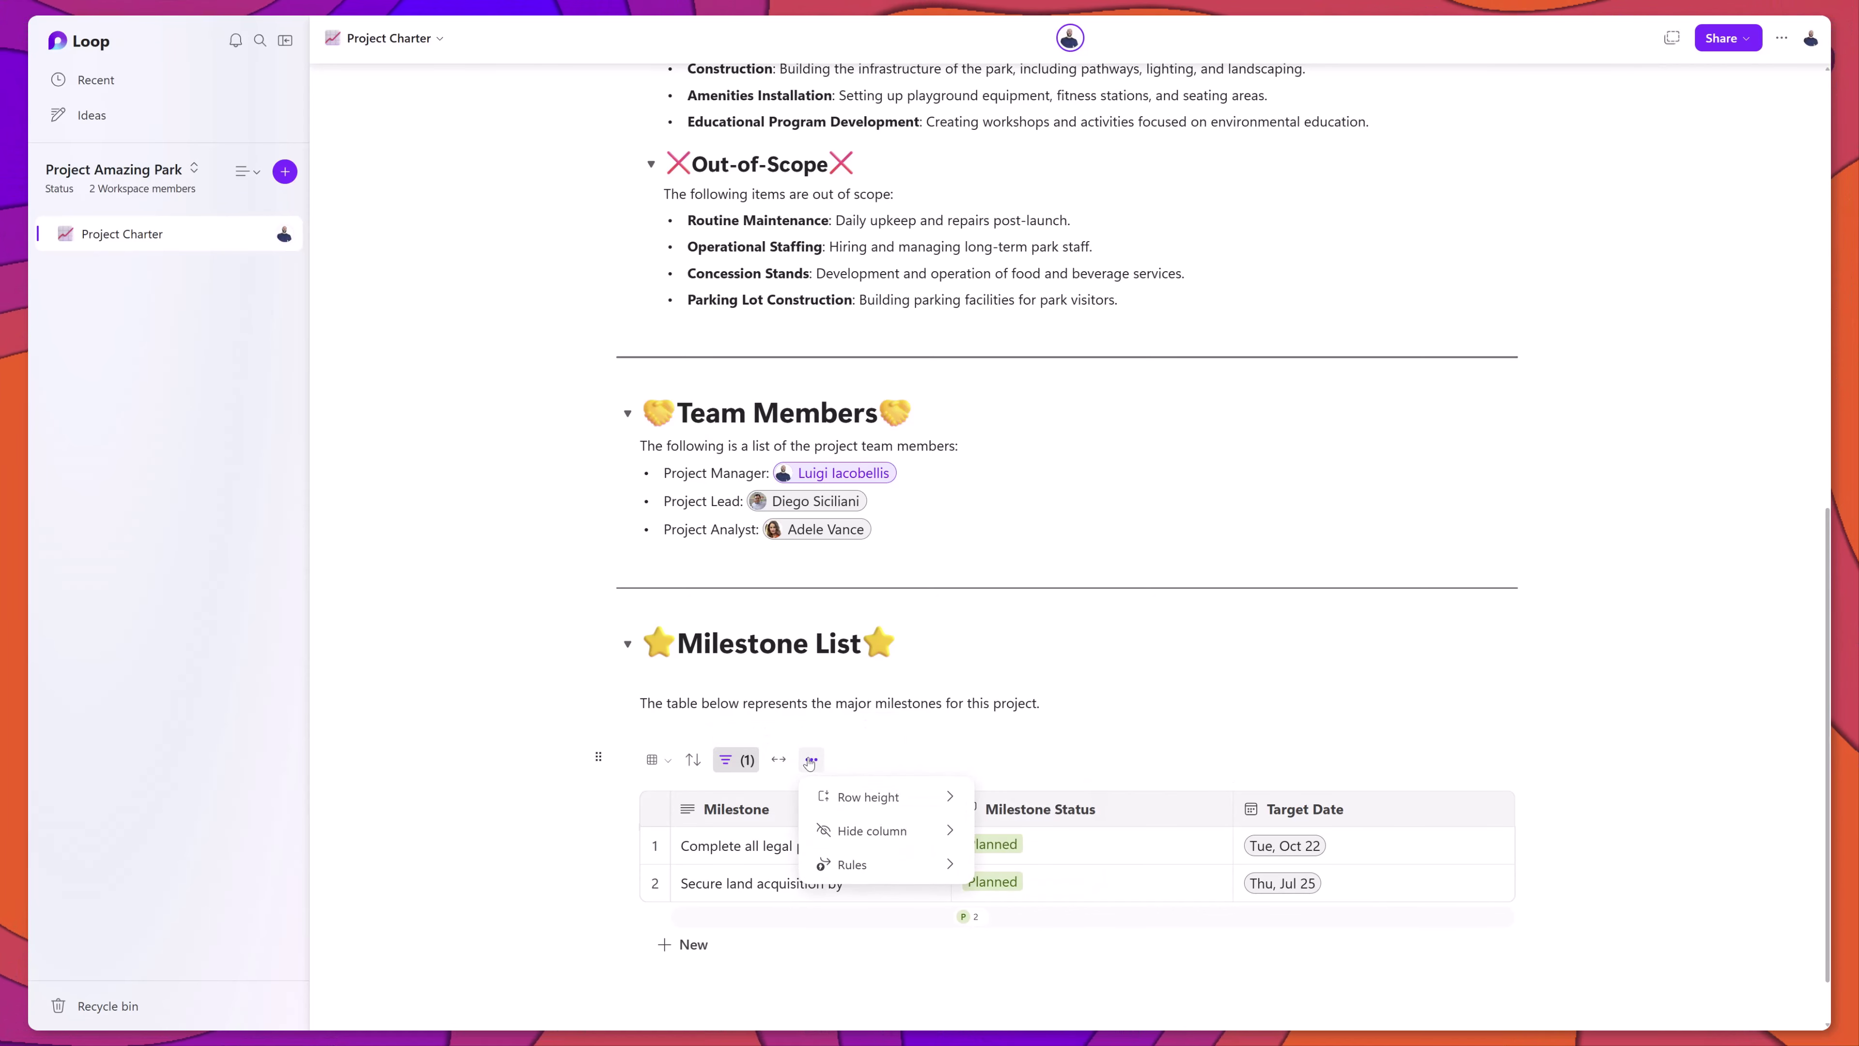
mouse_move(871, 830)
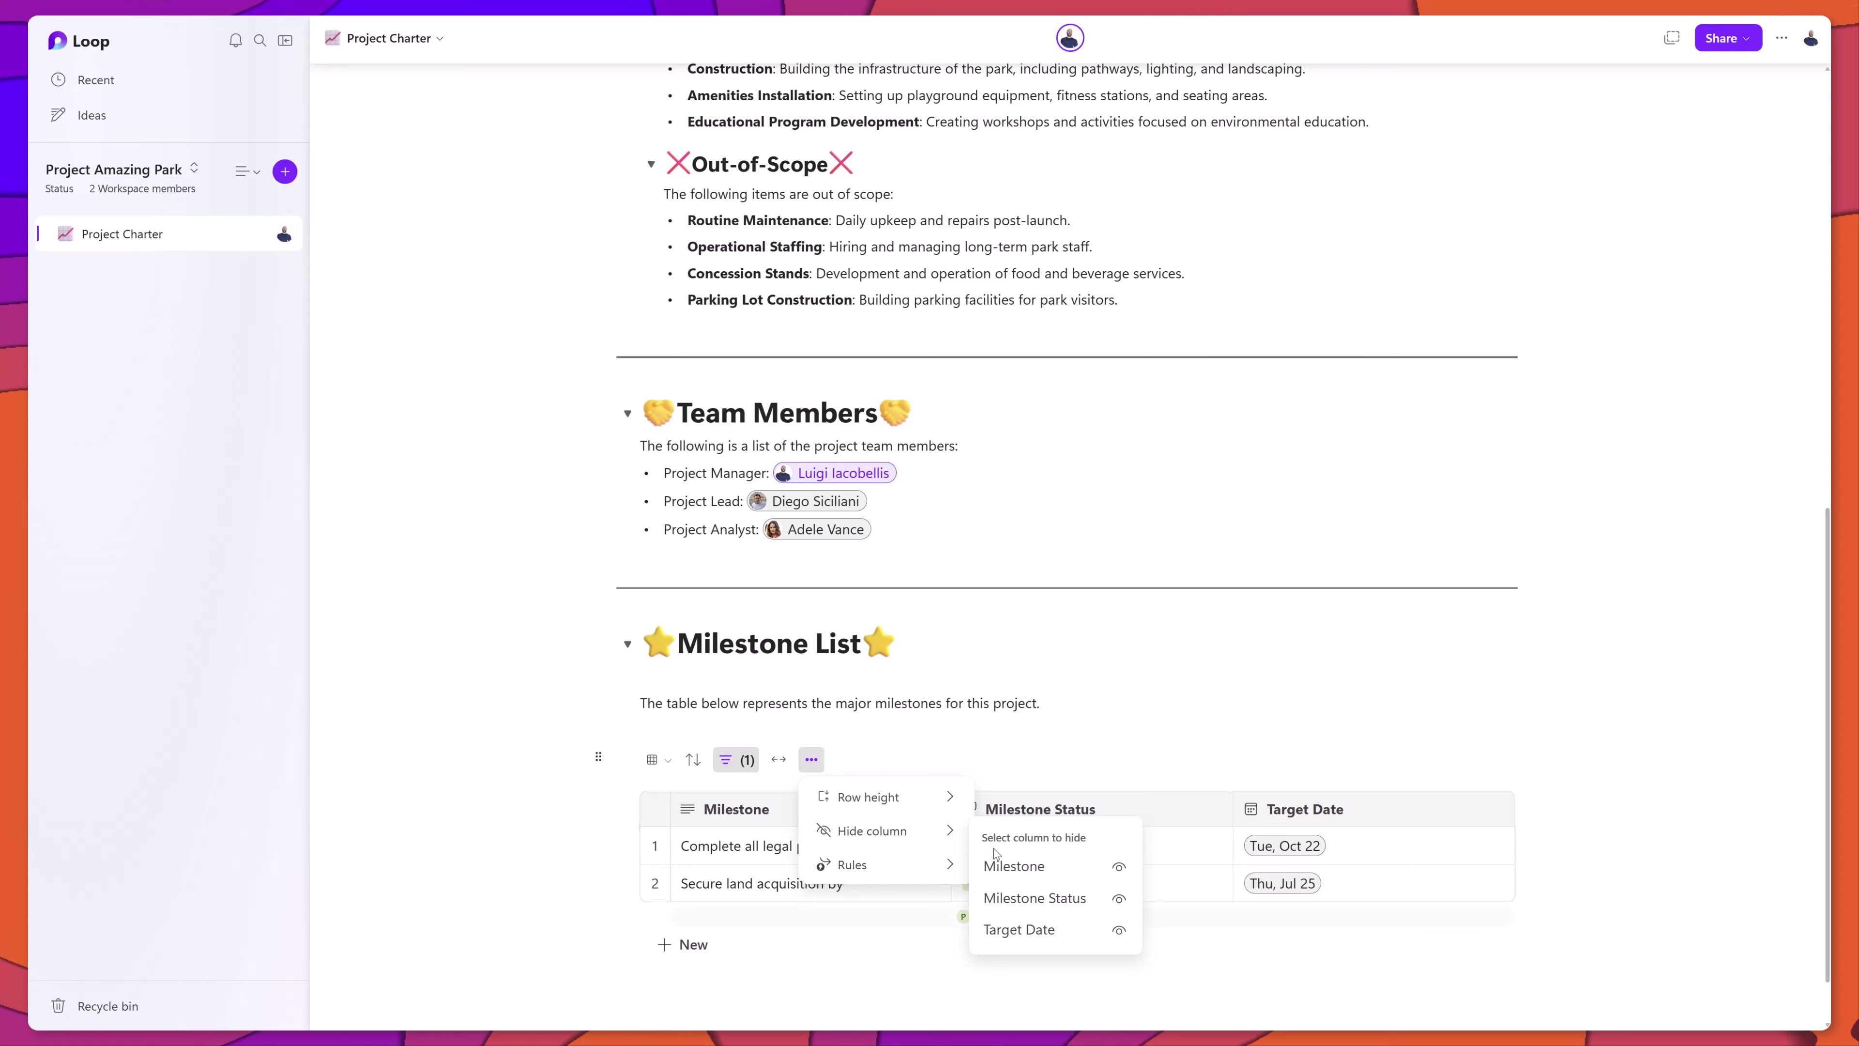
scroll(939, 740, down, 1)
click(939, 674)
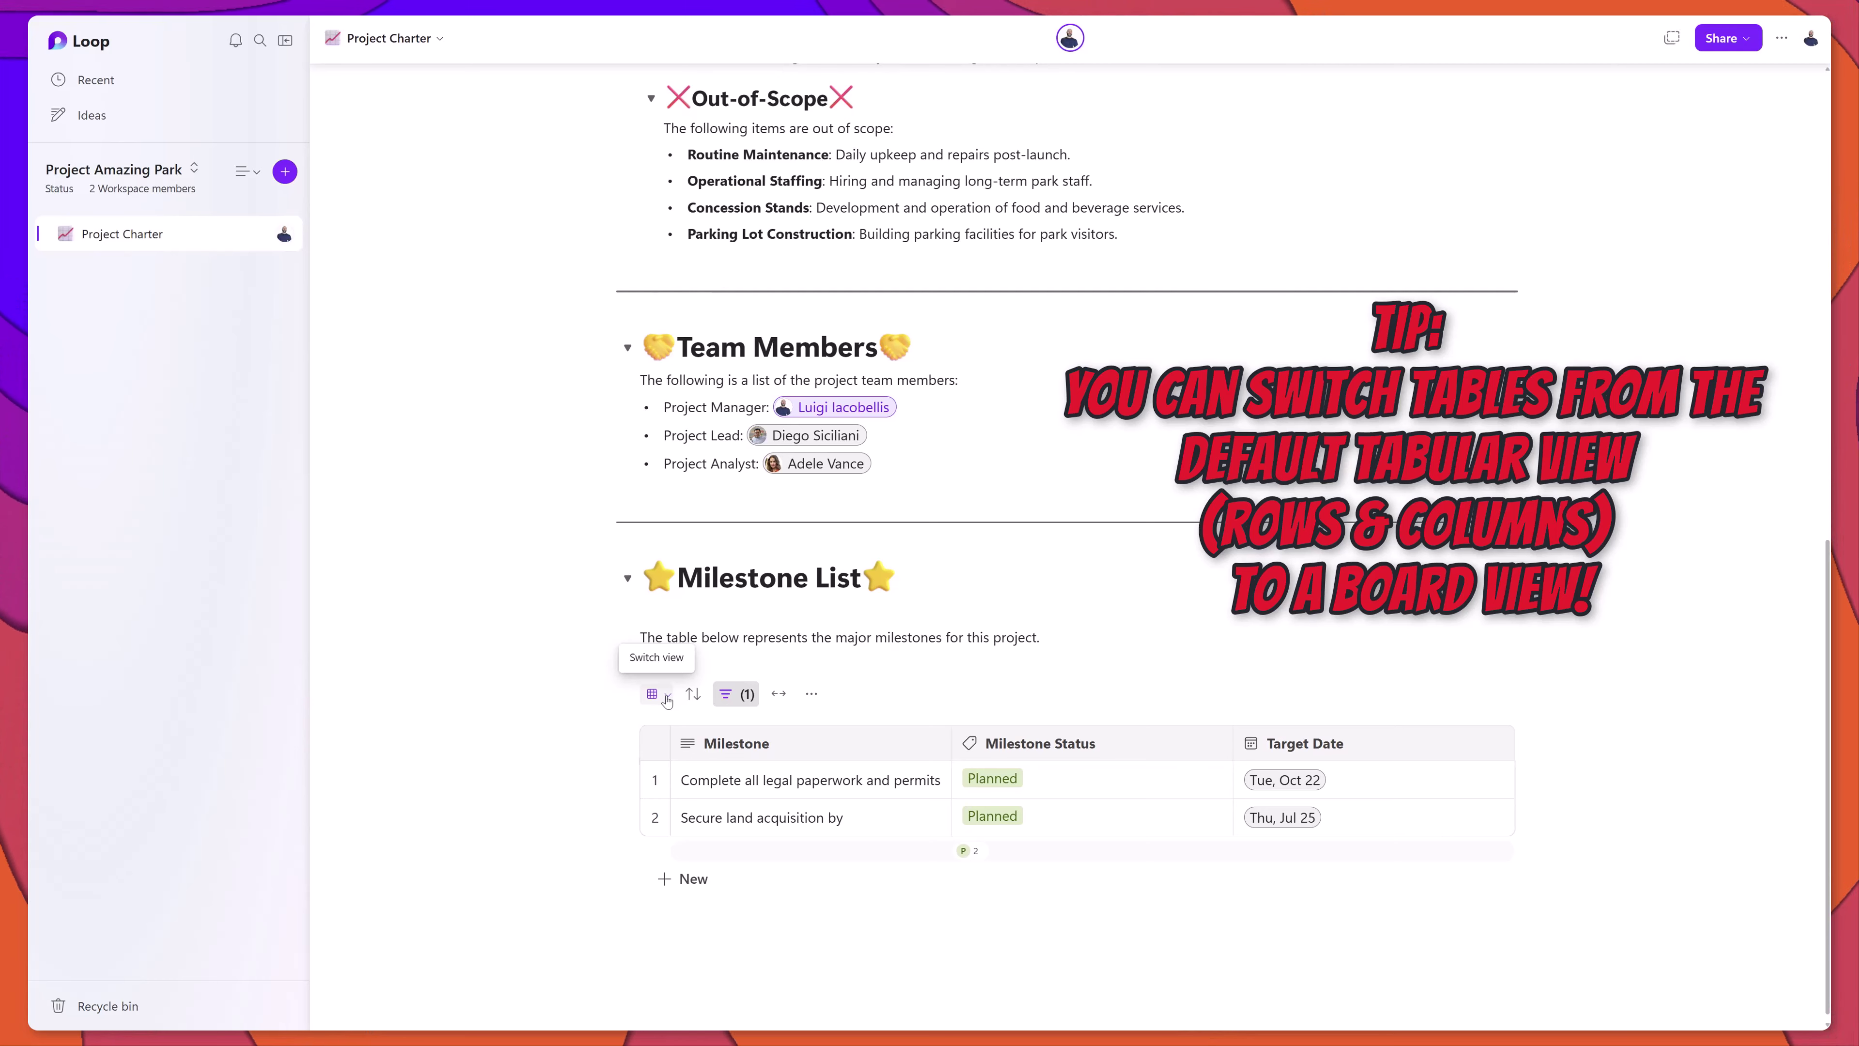
click(662, 696)
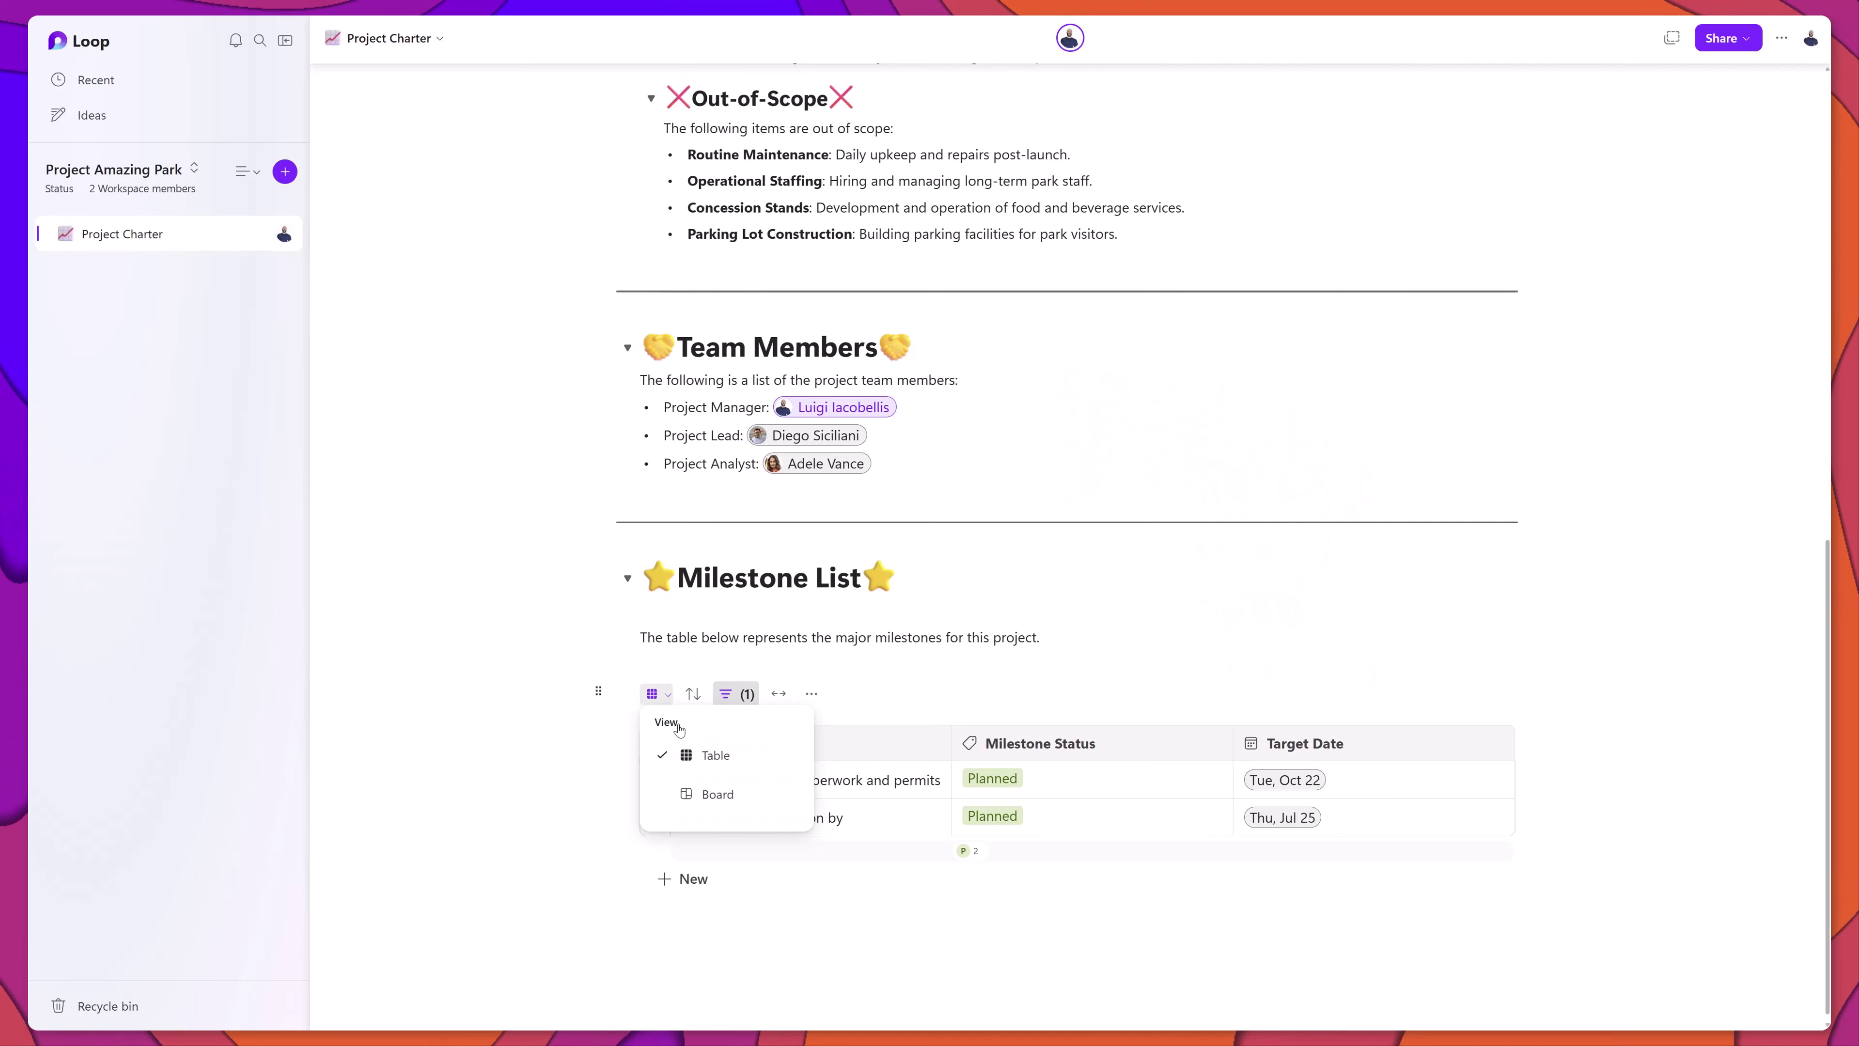
click(668, 698)
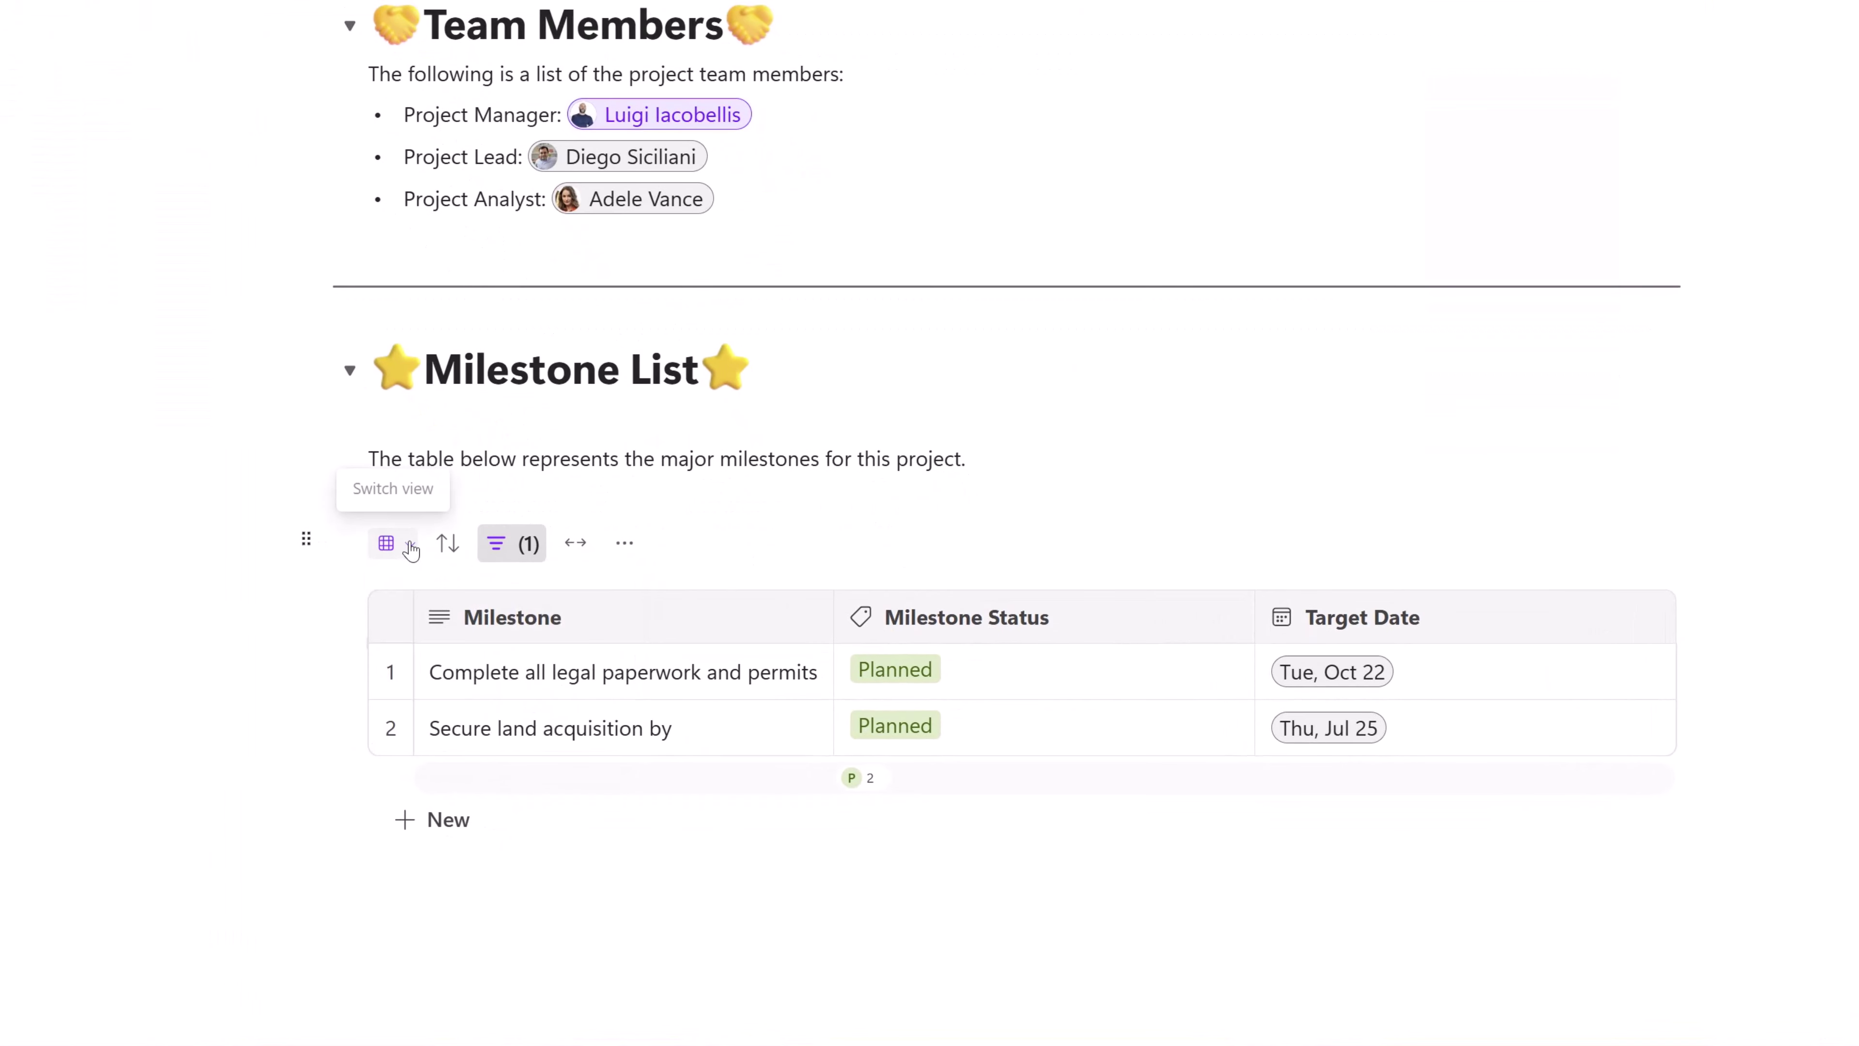
Switch the milestone table to Board view and move the "Complete all legal paperwork and permits" card to In Progress and on to Completed
click(410, 546)
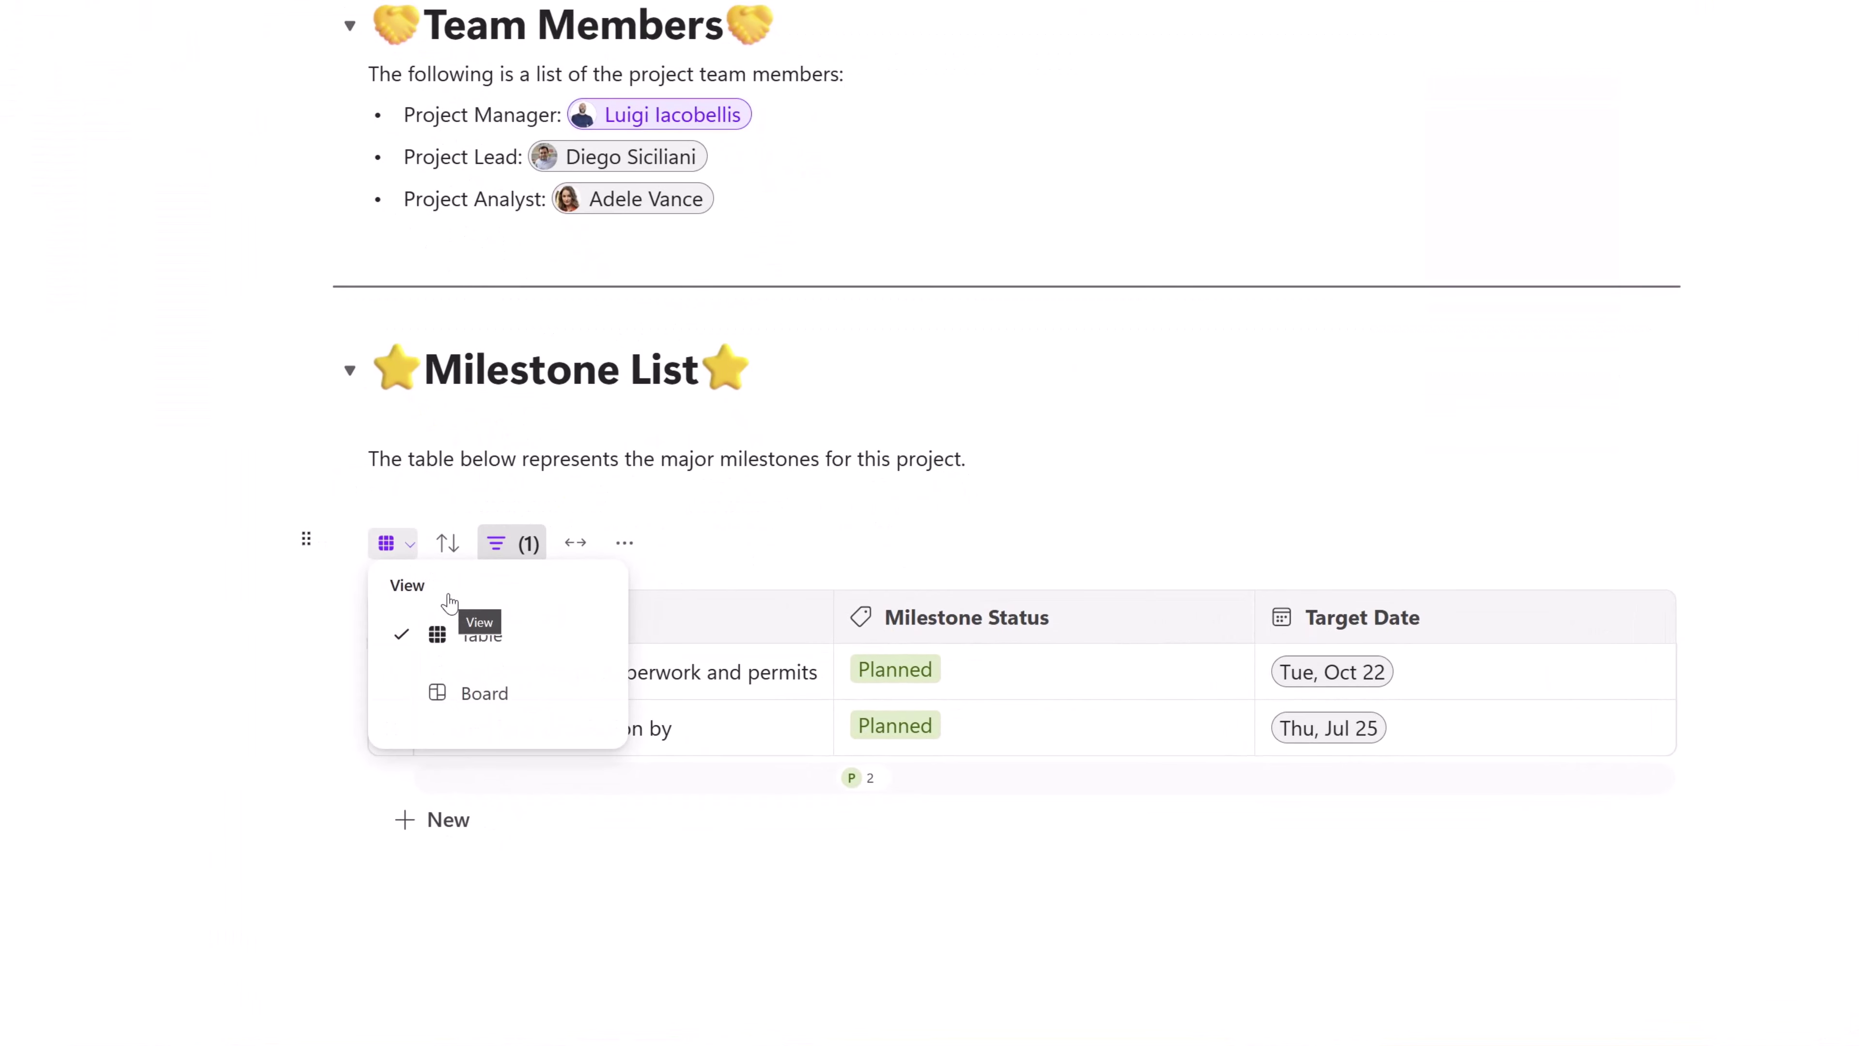
click(502, 701)
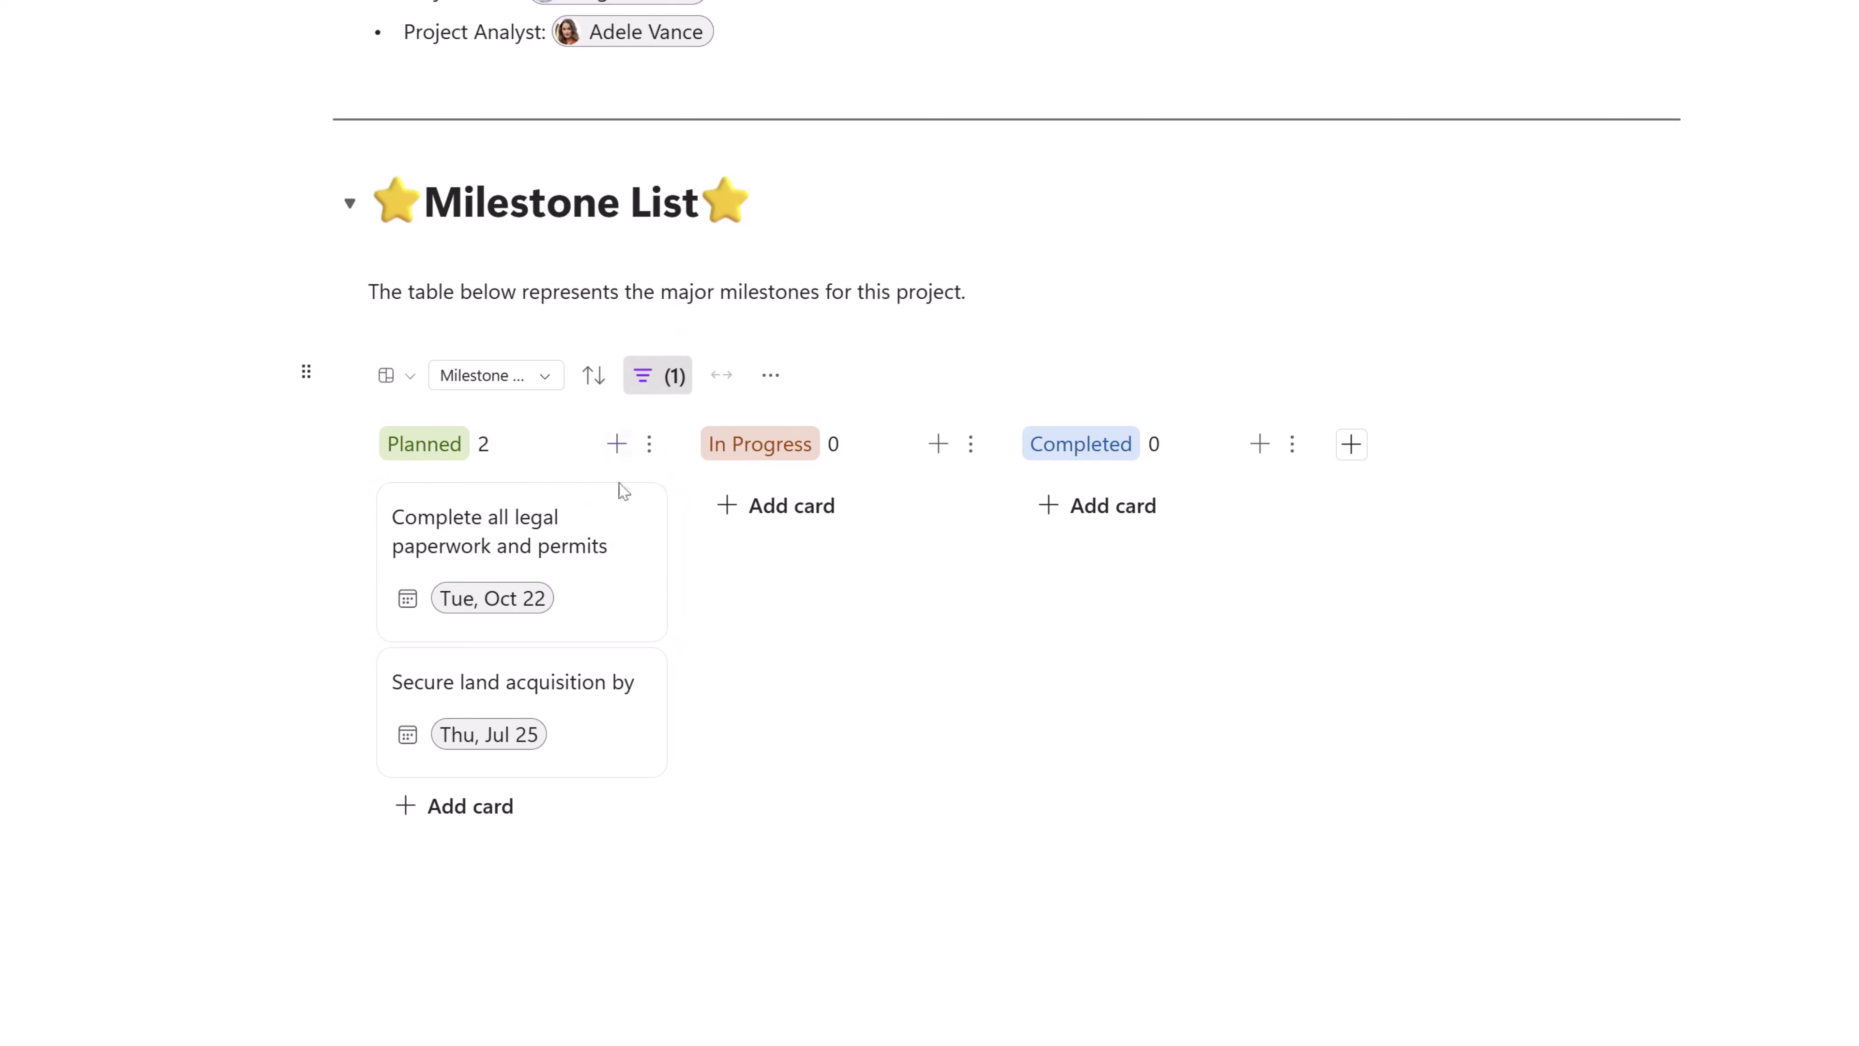
drag(591, 504, 915, 491)
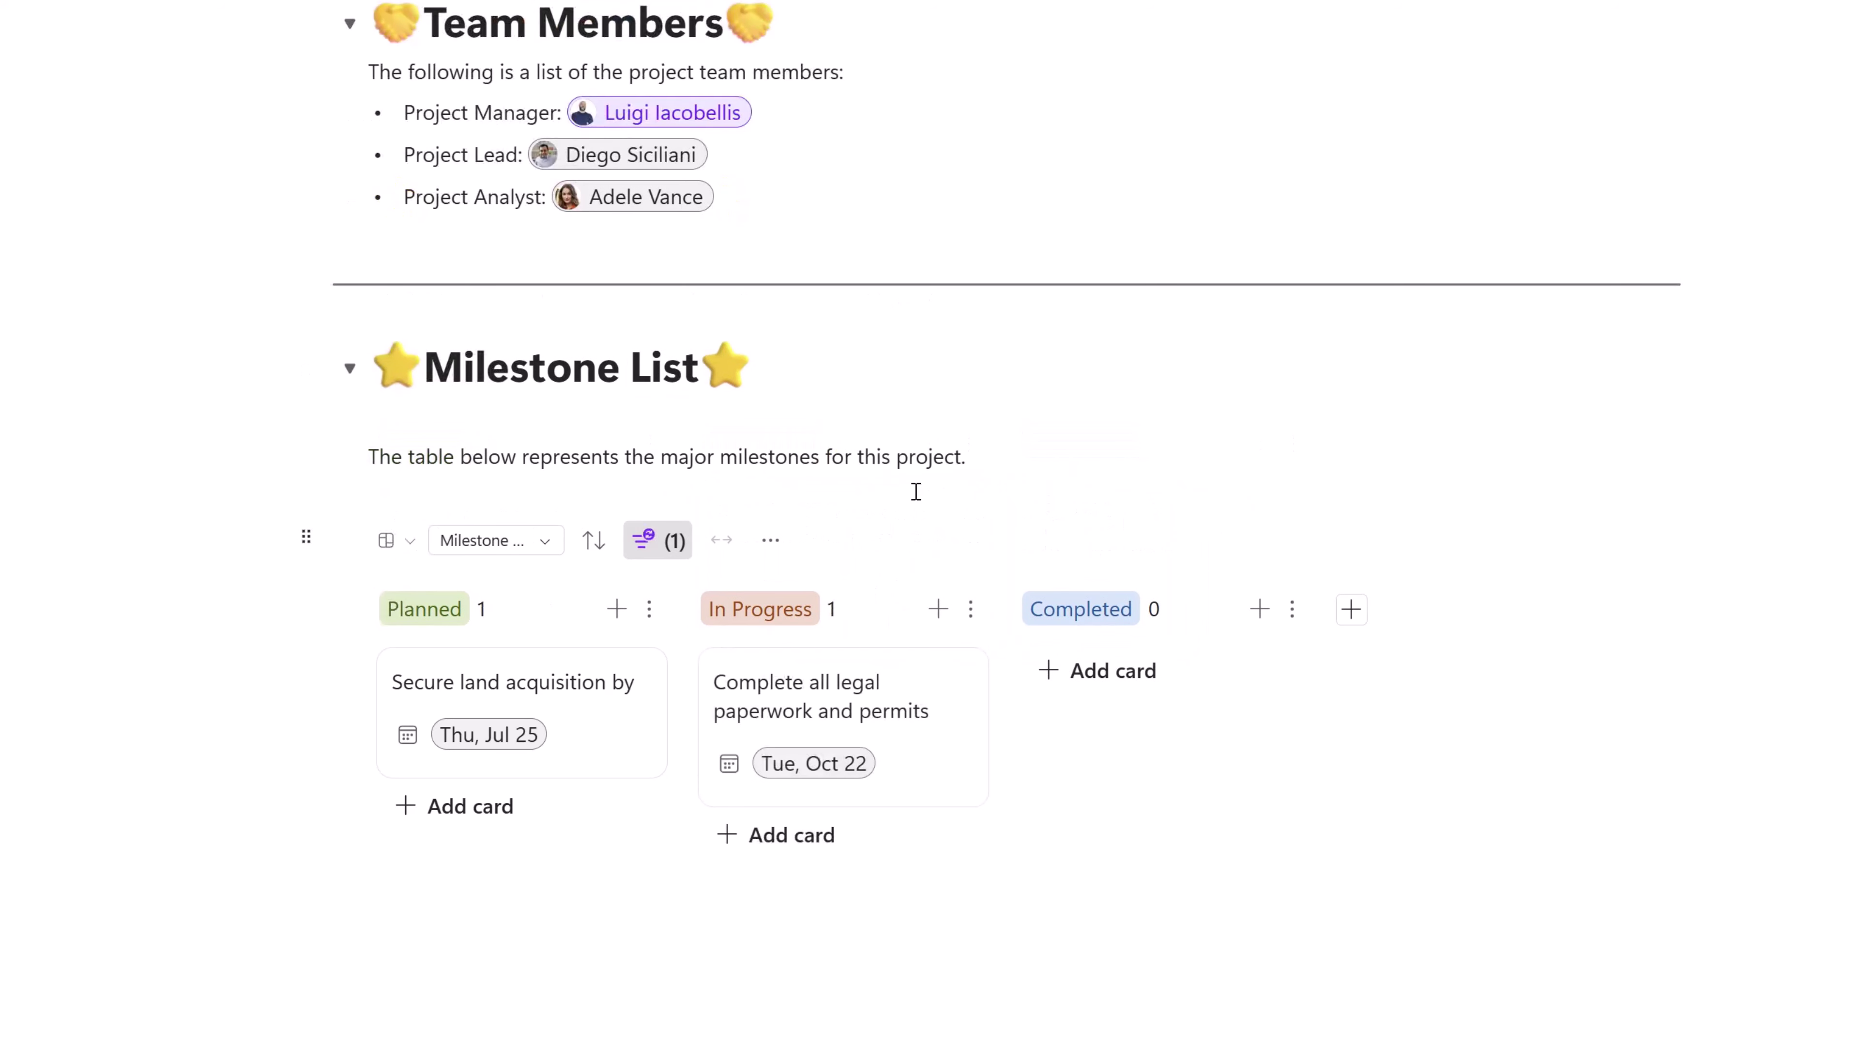
drag(921, 668, 1231, 660)
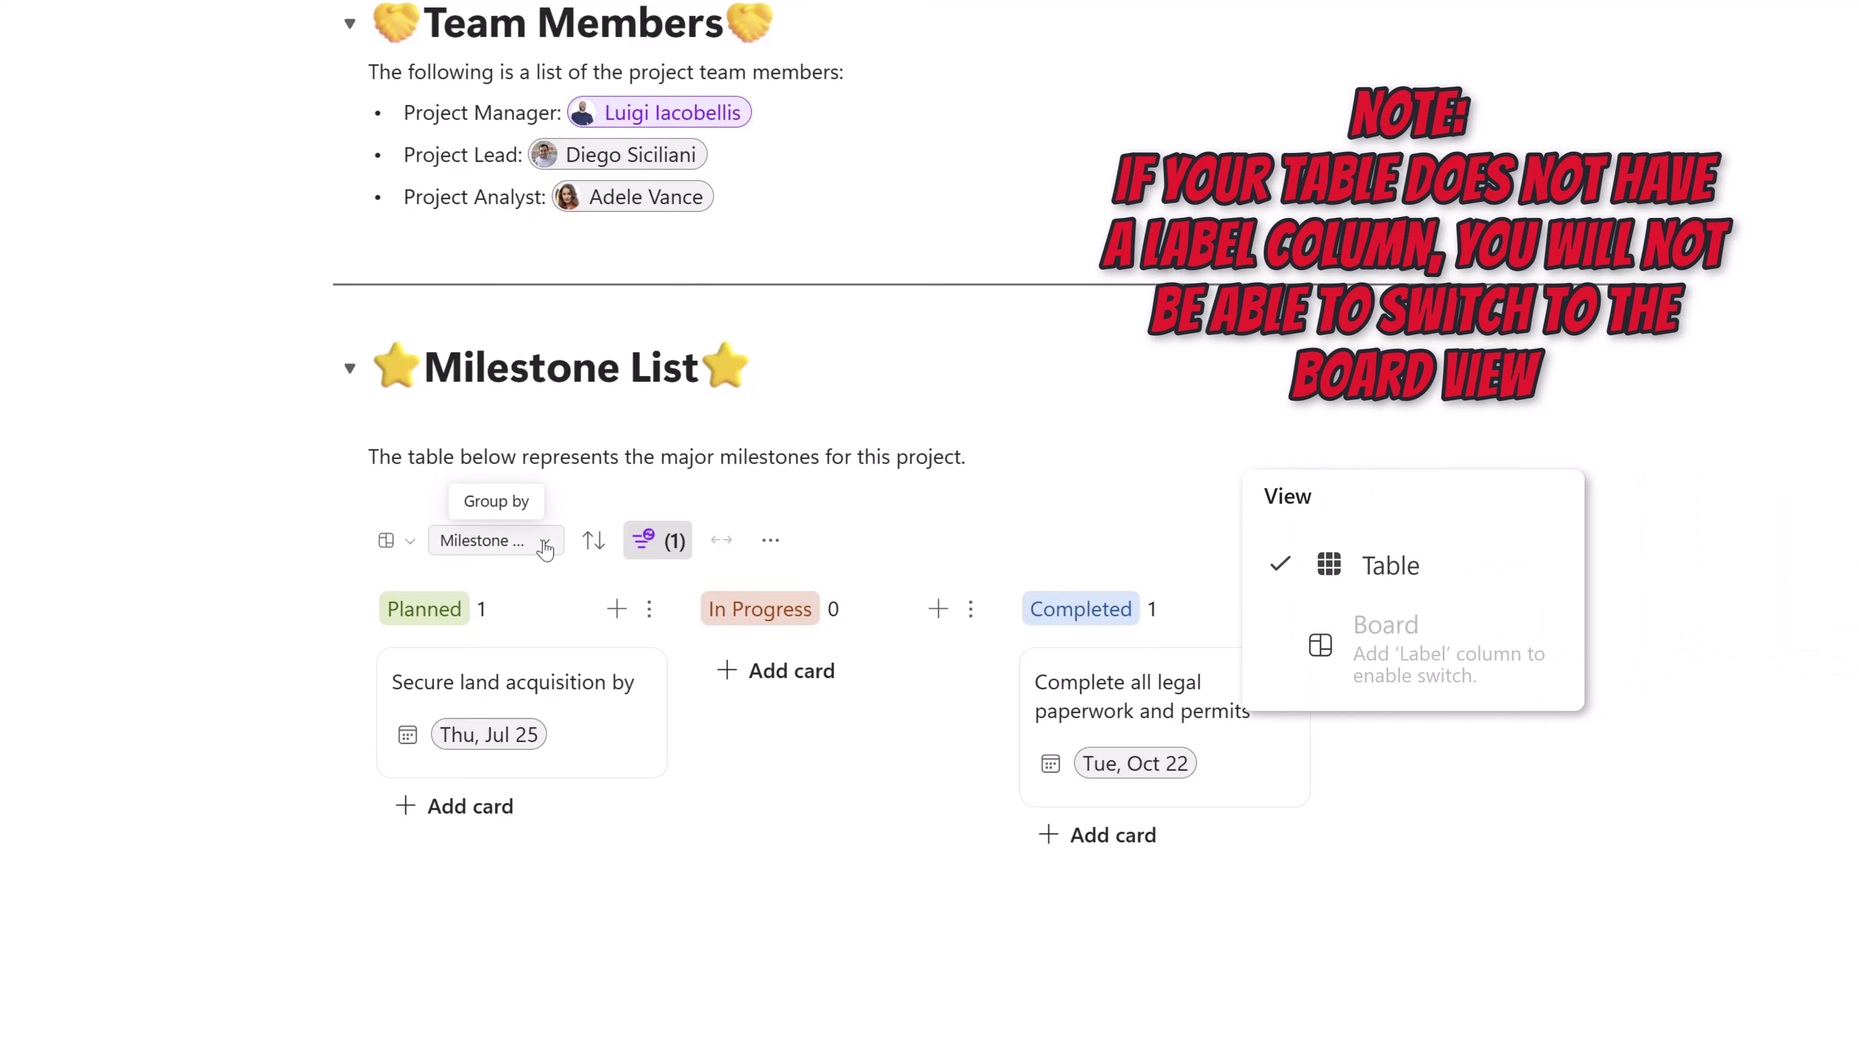
View which columns the milestone board's cards can be grouped by, leaving the grouping as it is
click(545, 546)
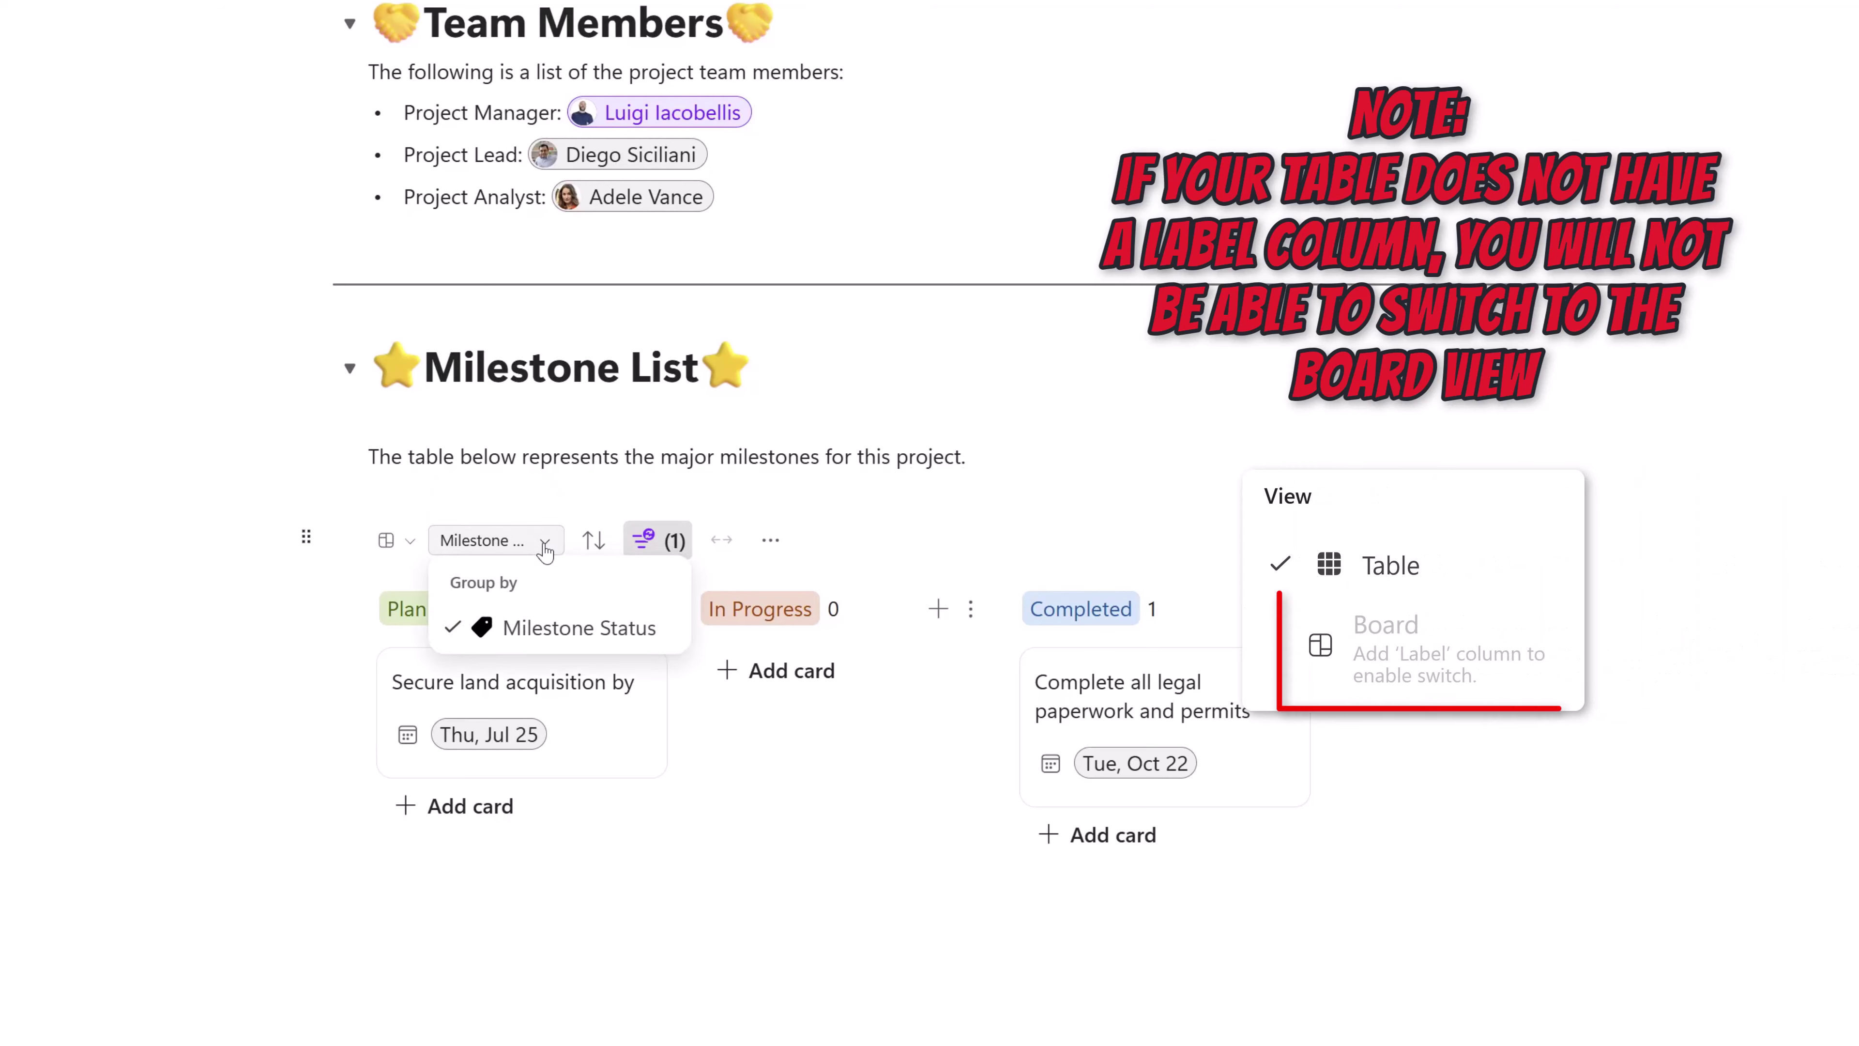
click(868, 773)
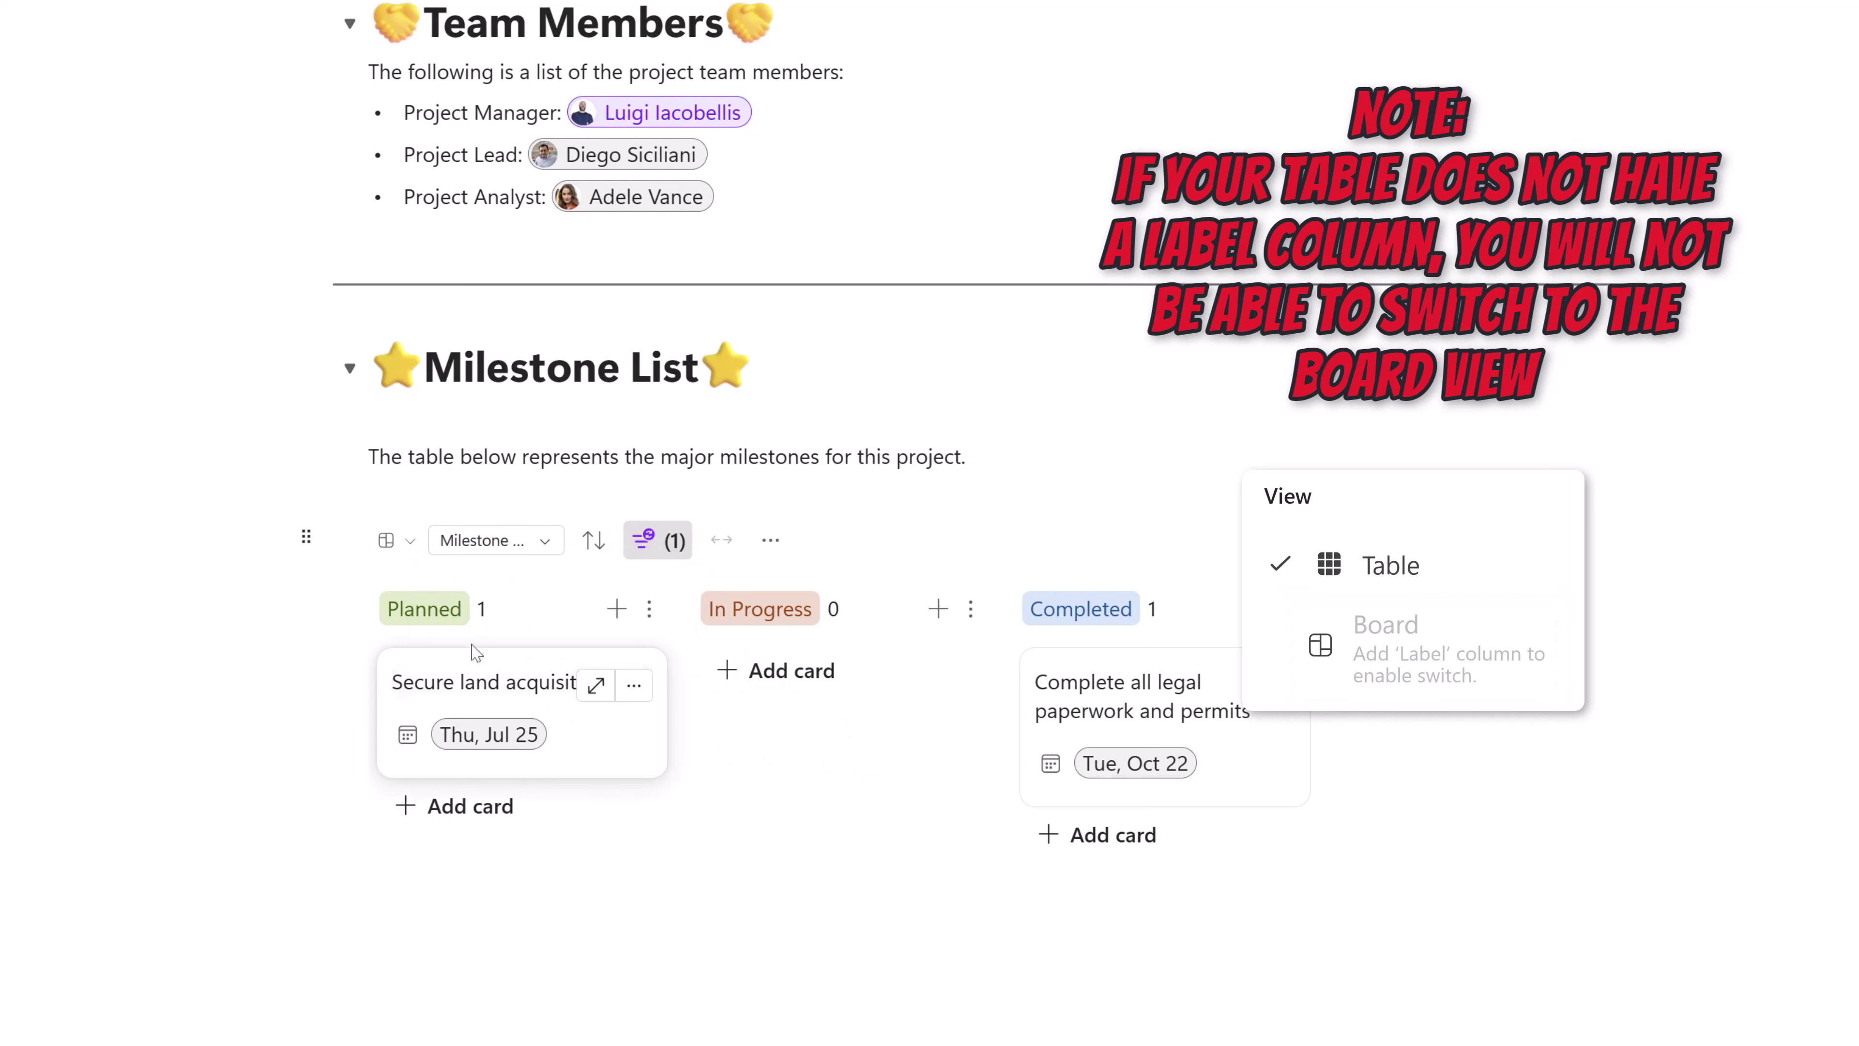
click(505, 546)
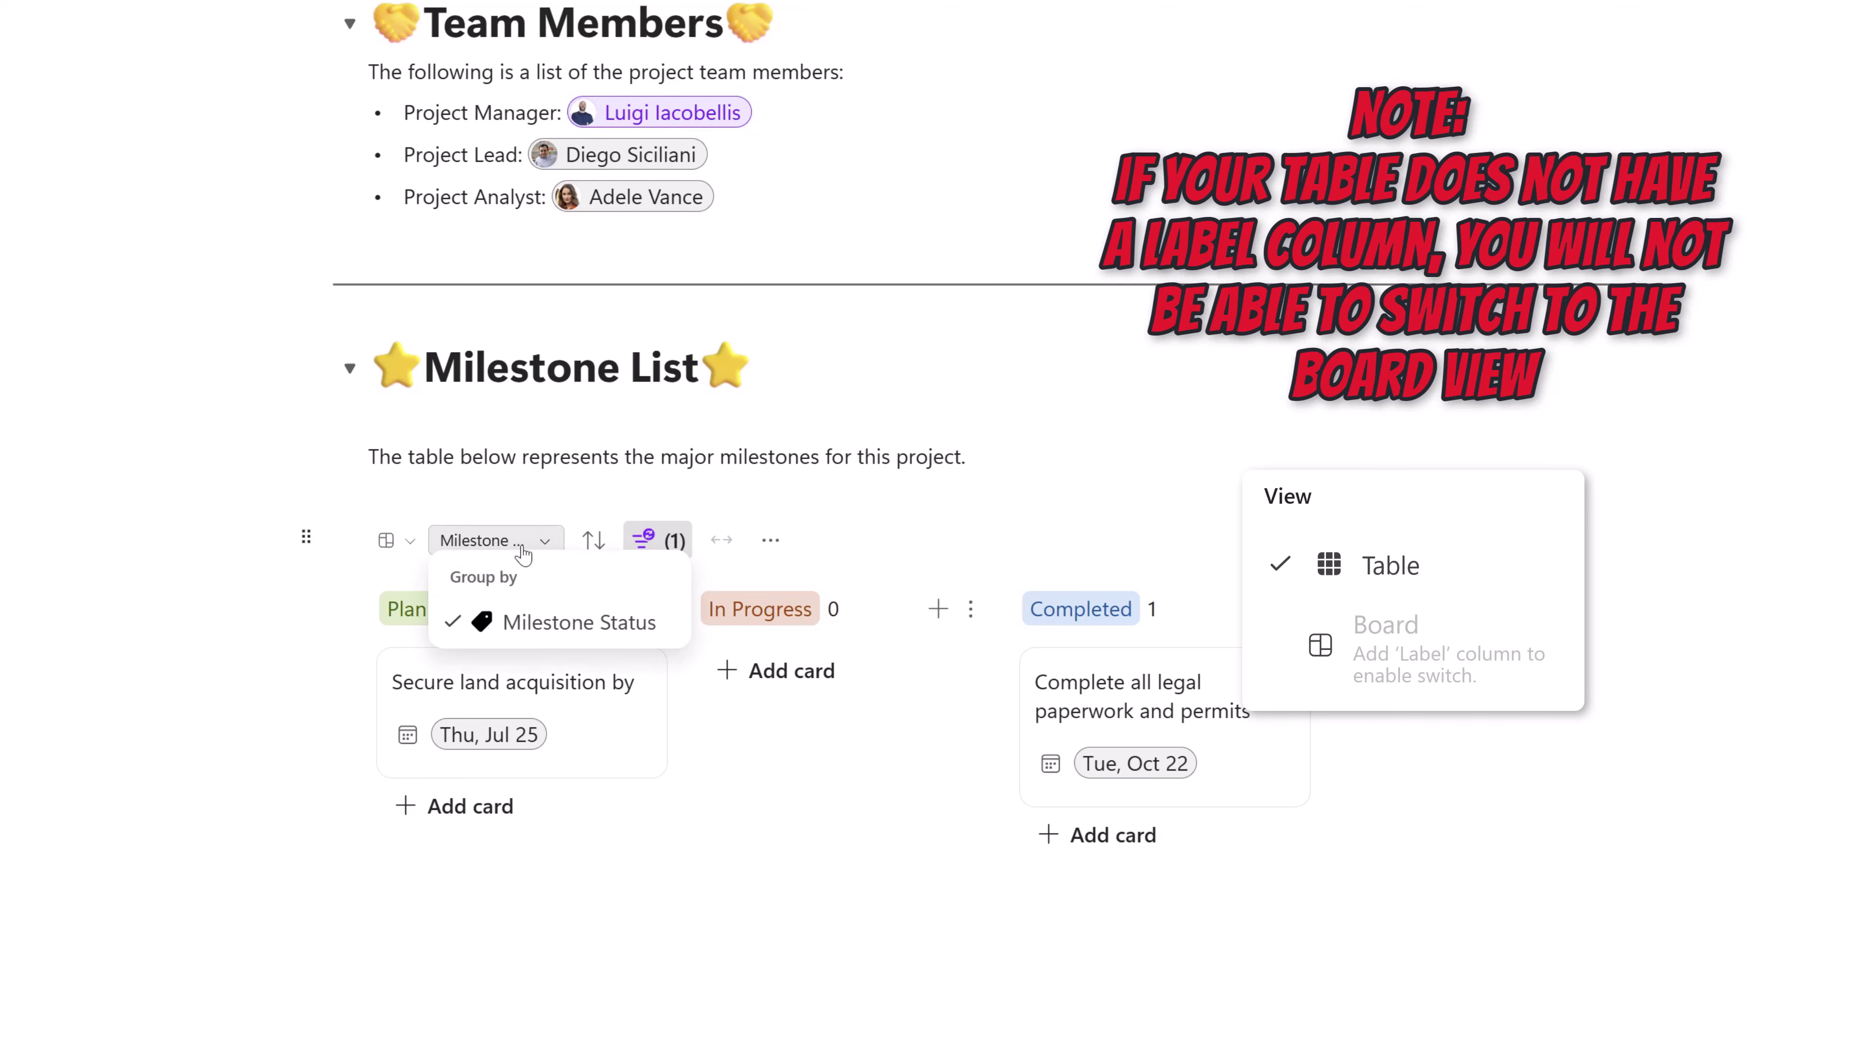
click(229, 637)
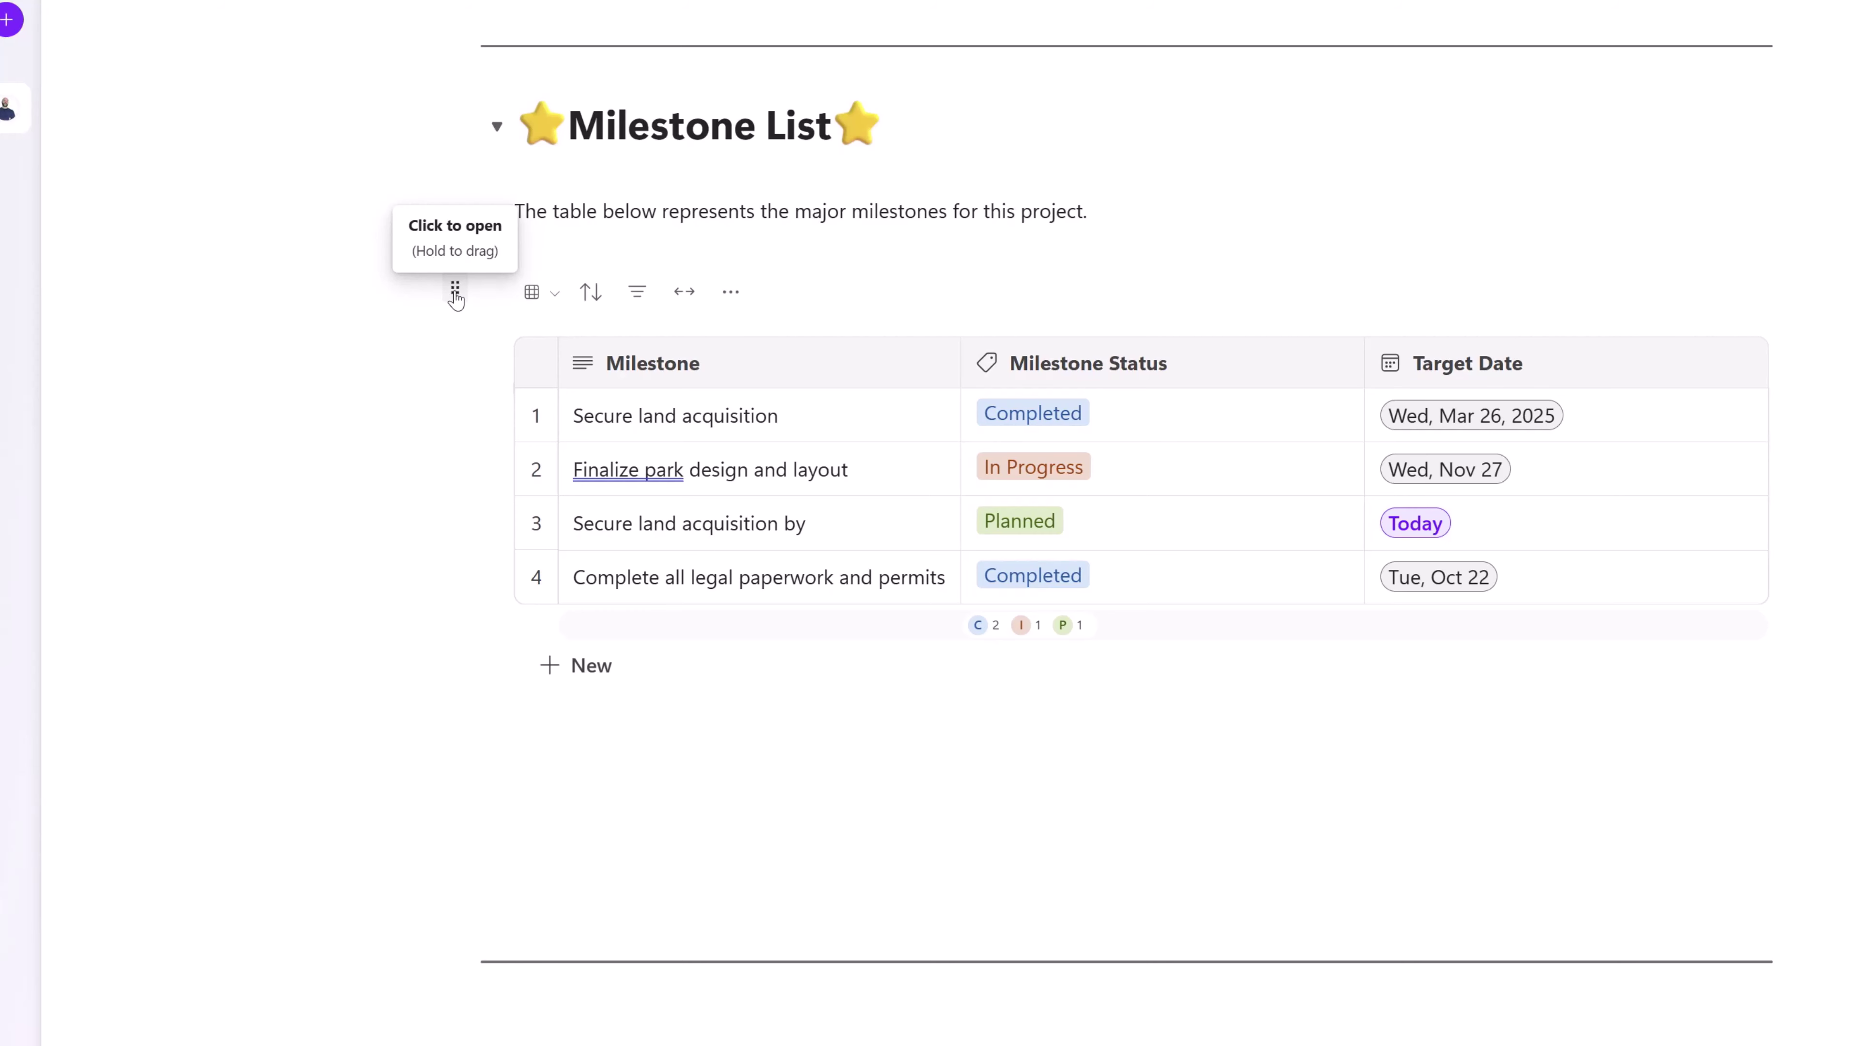
Export the milestone table under the Milestone List heading to an Excel workbook
click(456, 292)
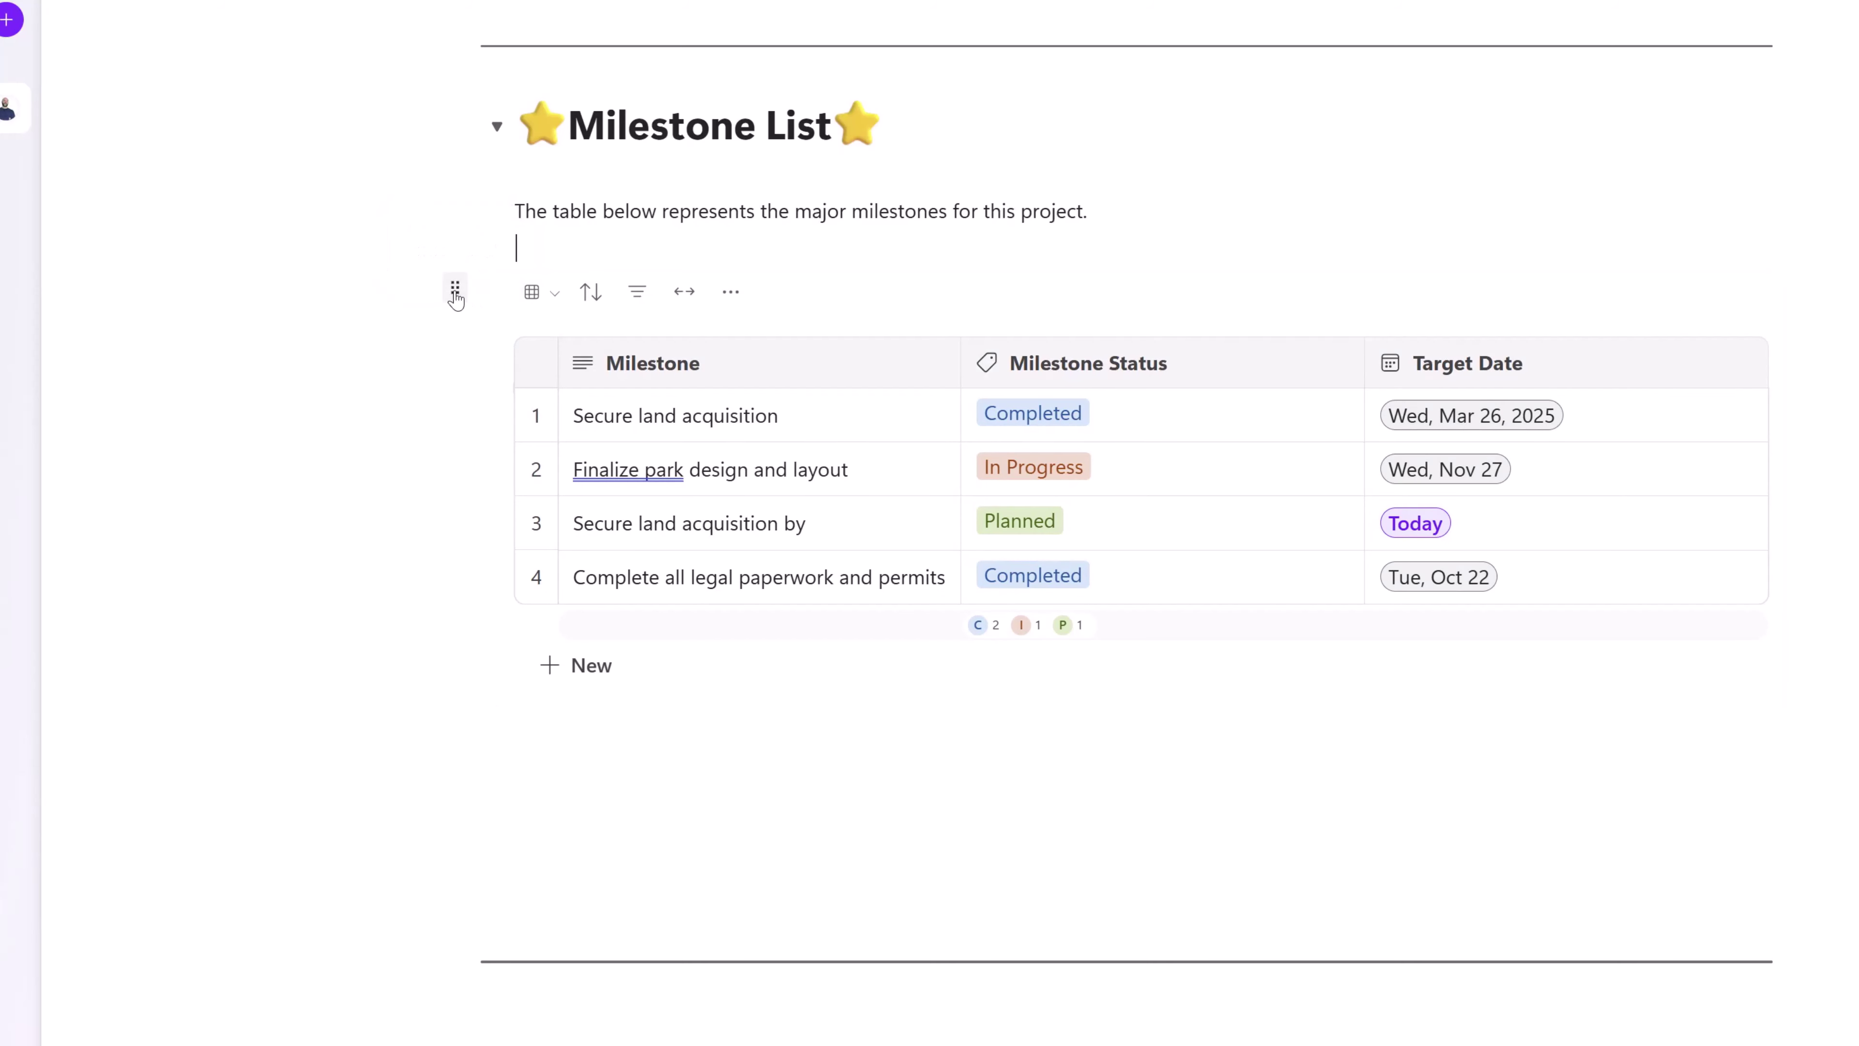
click(455, 292)
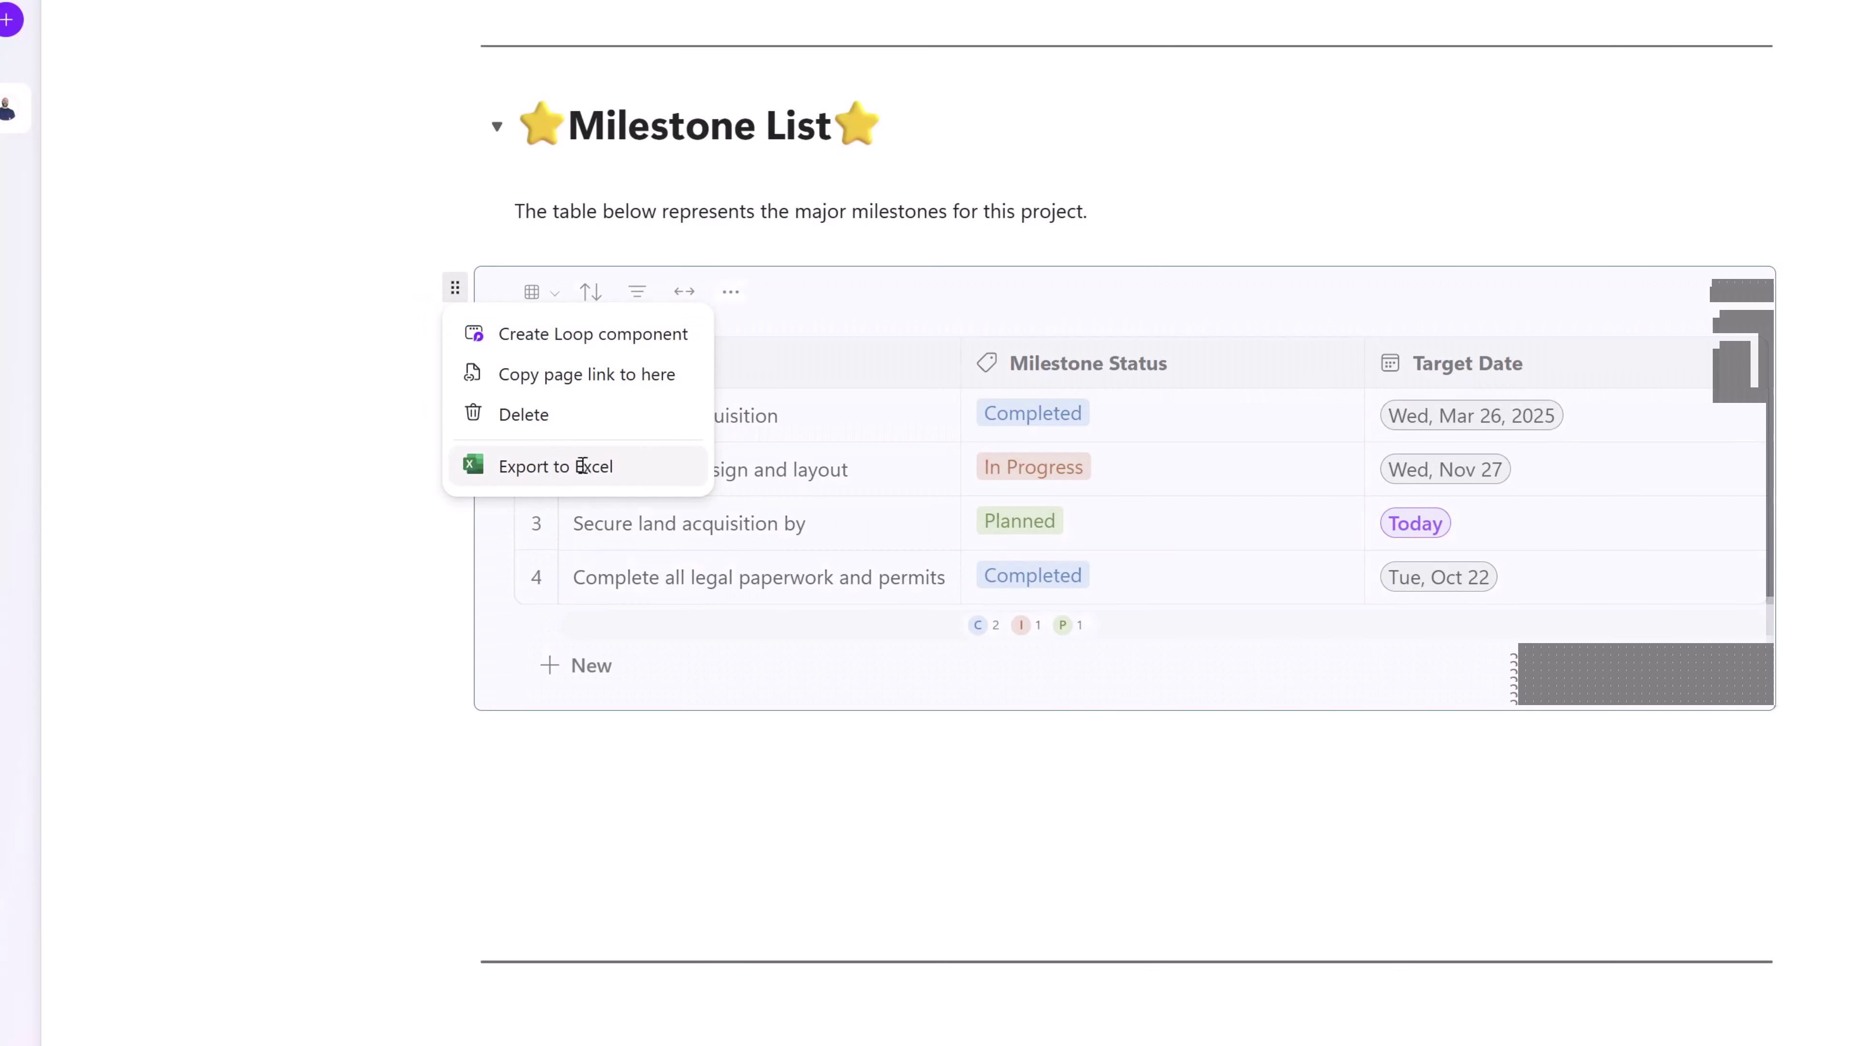
click(582, 467)
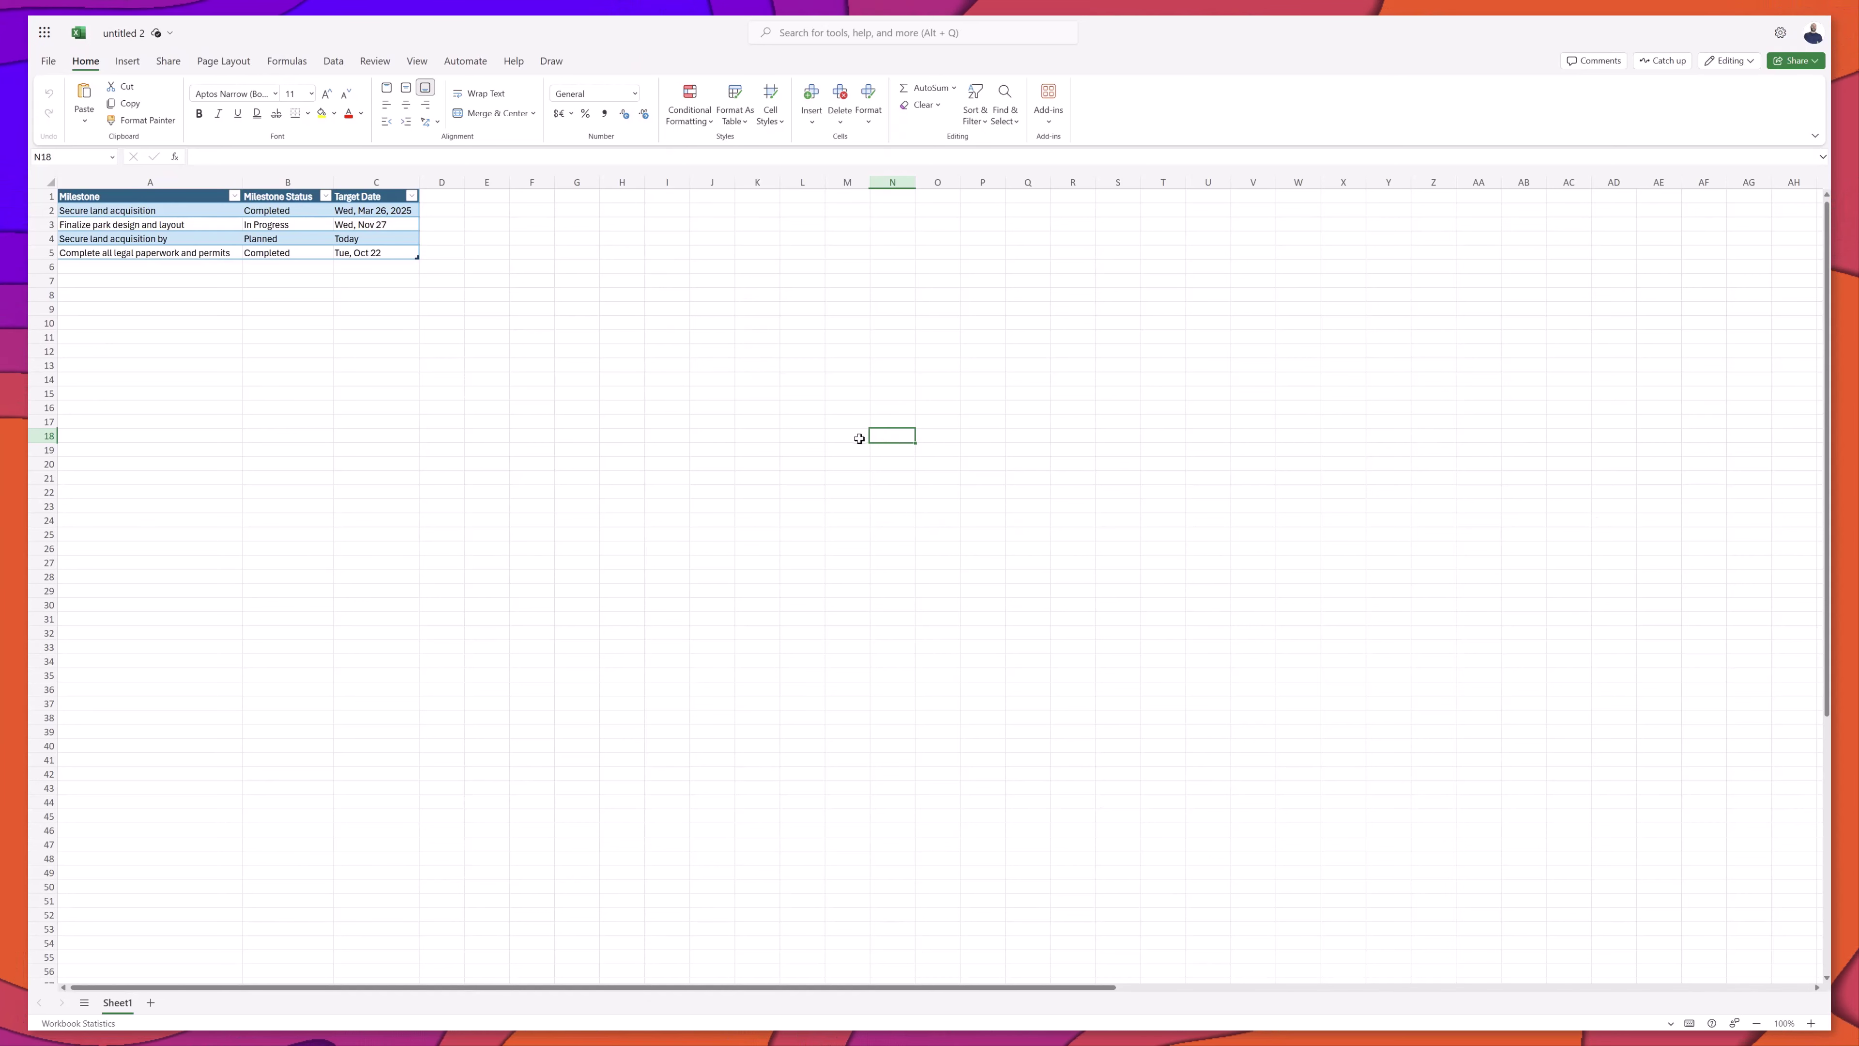
mouse_move(517, 20)
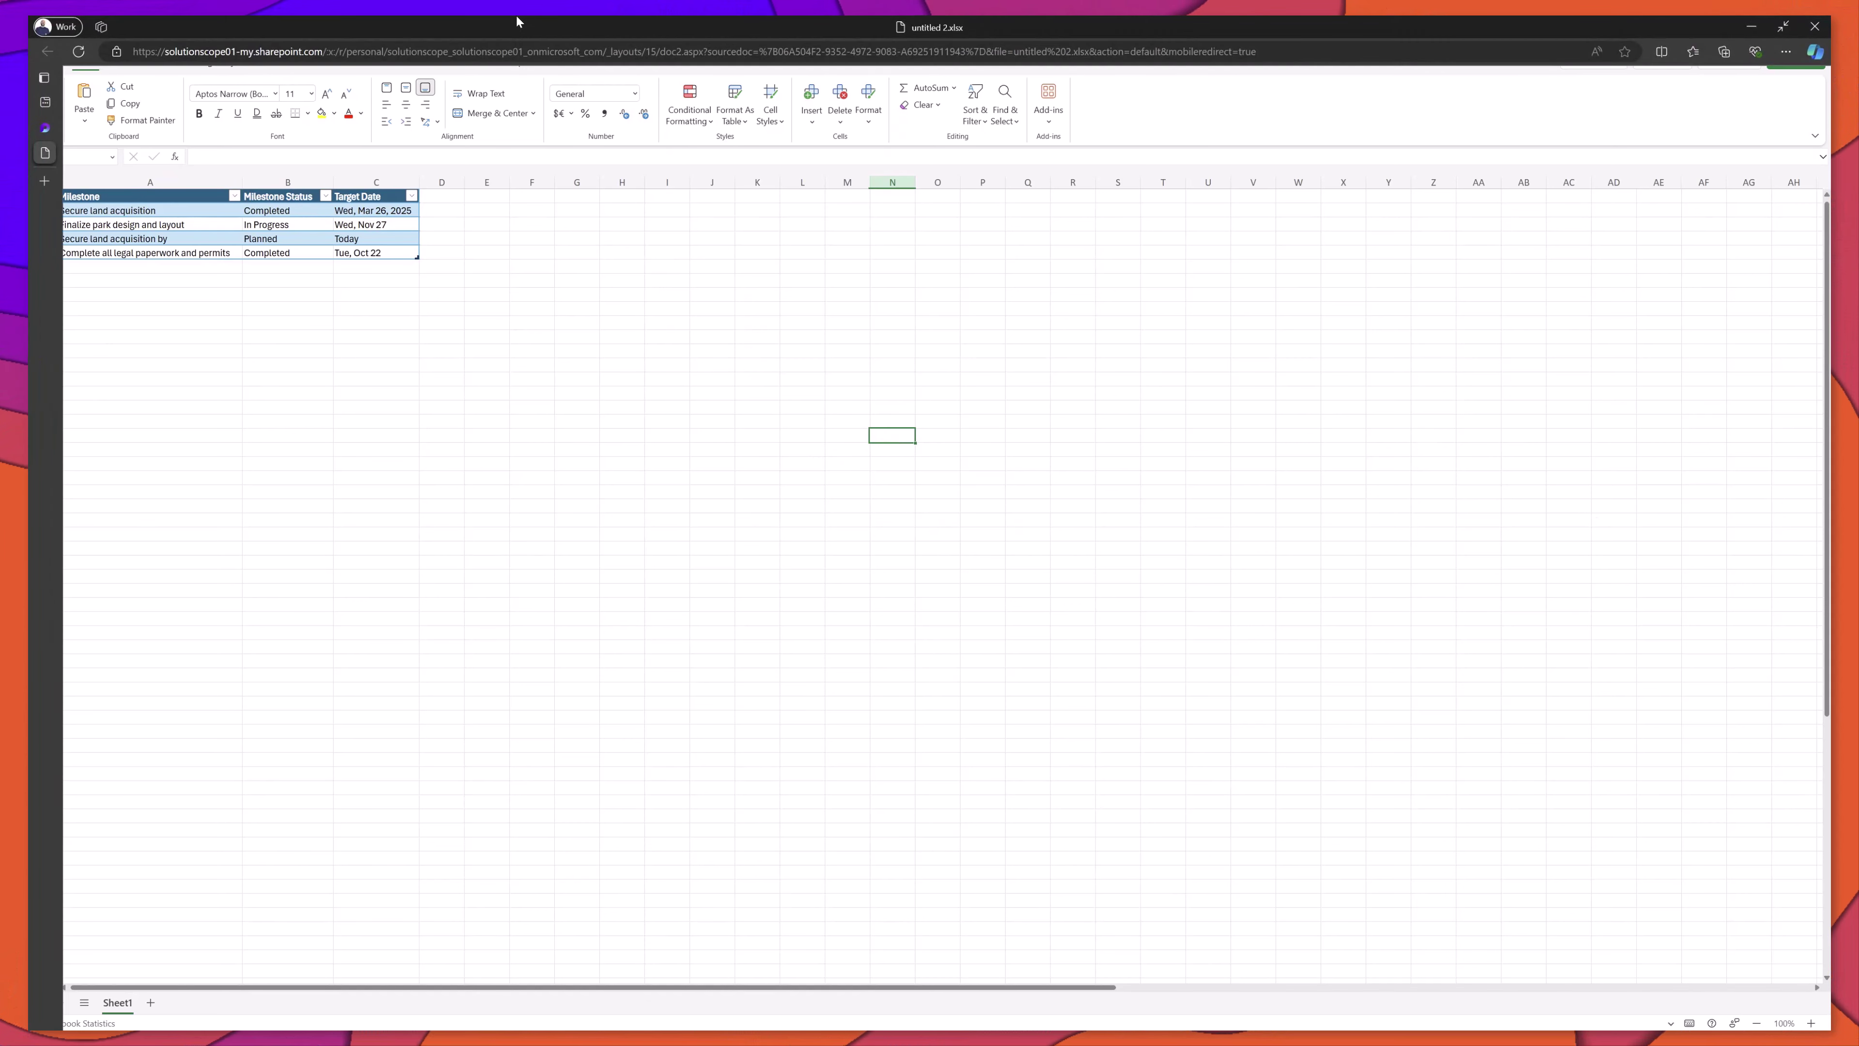